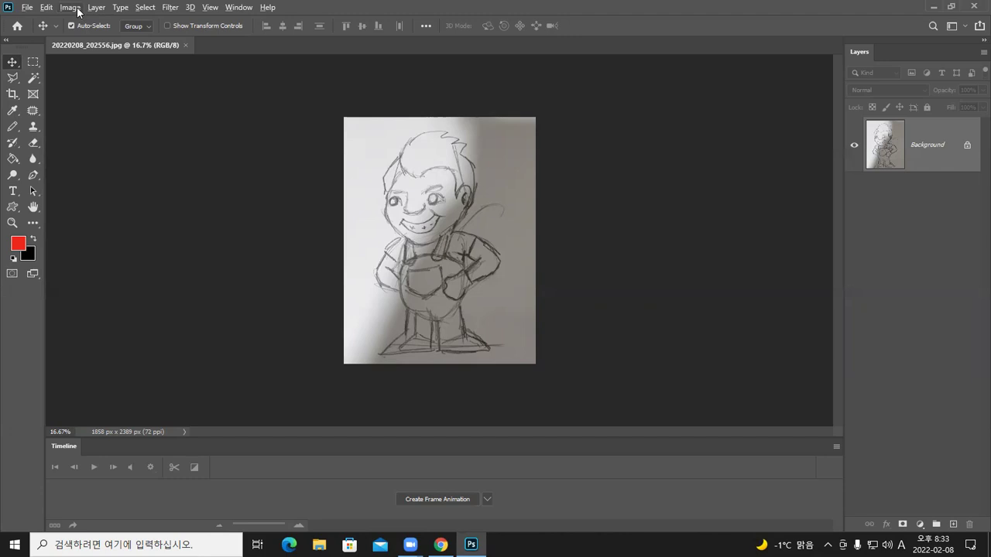
Resize the sketch image to a width of 1000 pixels, keeping its proportions.
click(71, 8)
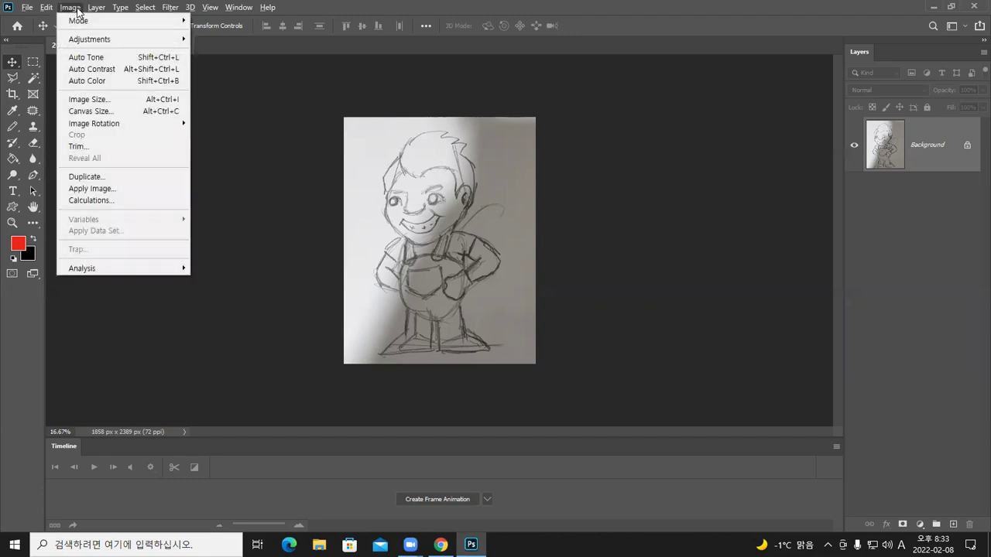
click(118, 100)
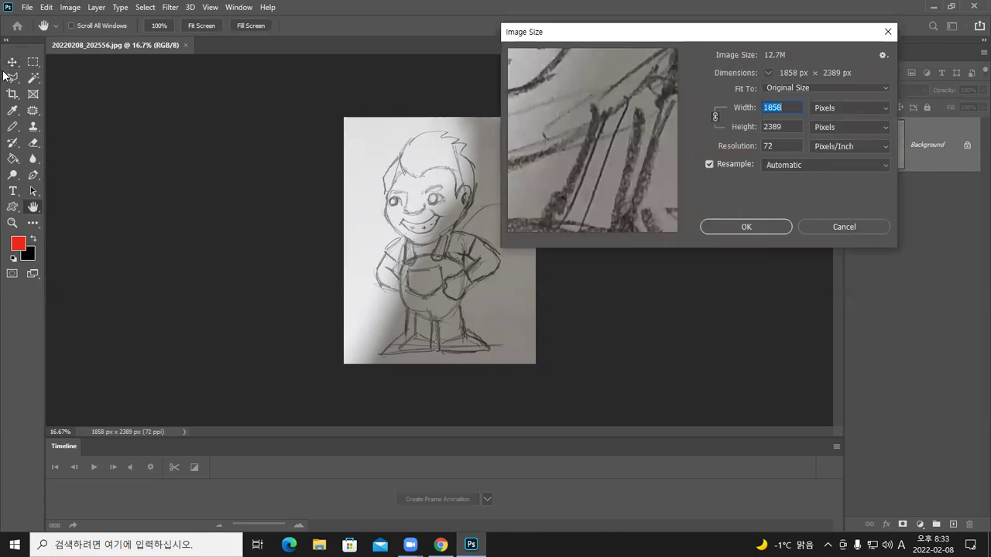
key(alt)
drag(526, 32, 503, 157)
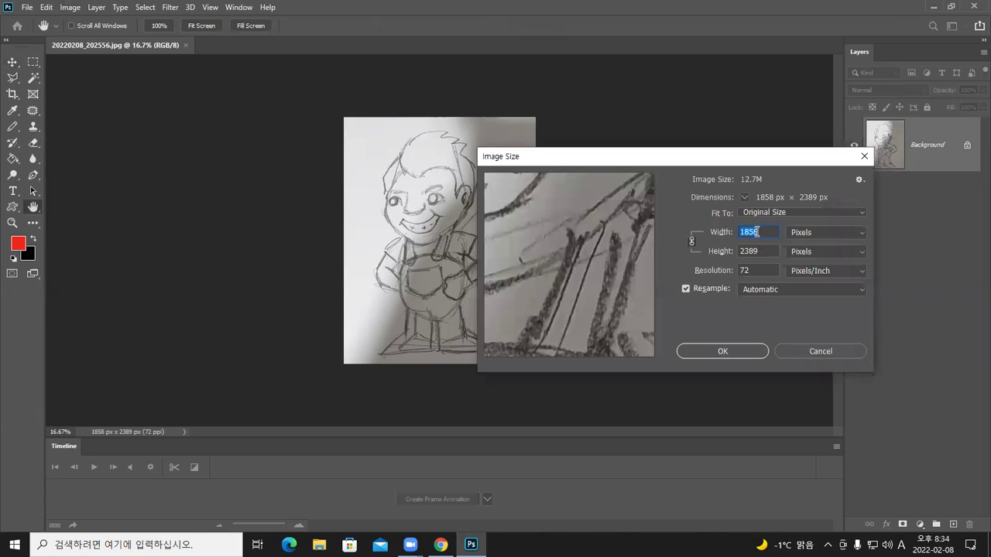
text(100)
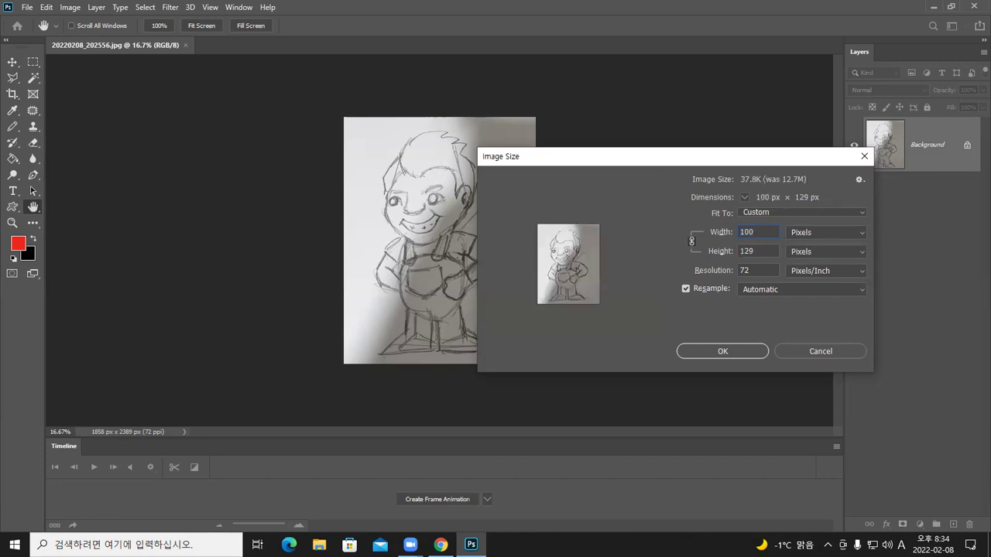
text(0)
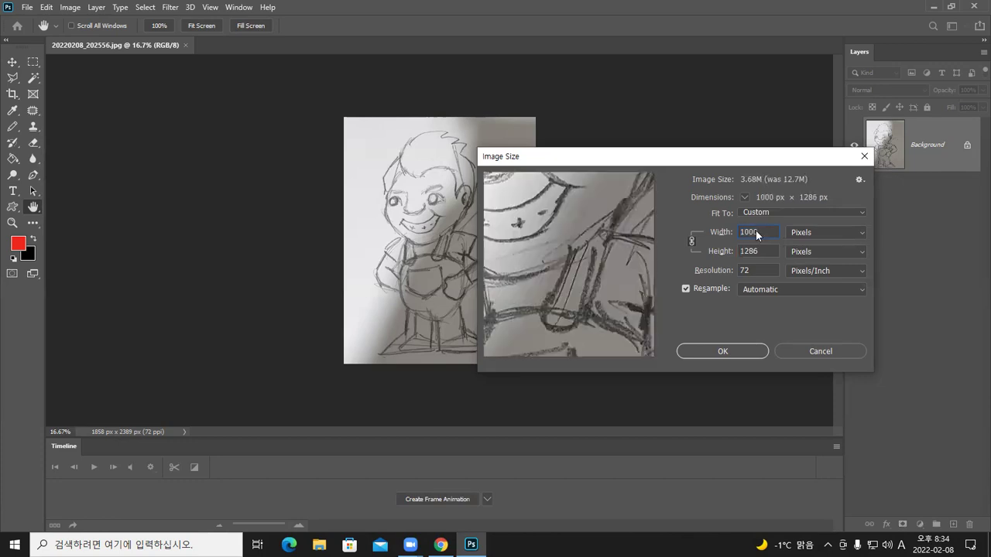
key(alt)
drag(521, 281, 605, 302)
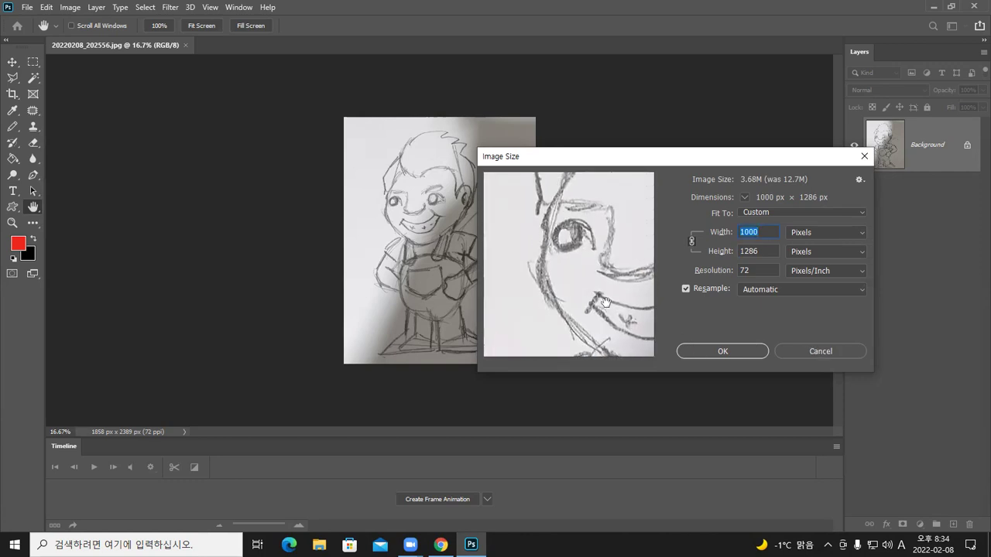
key(alt)
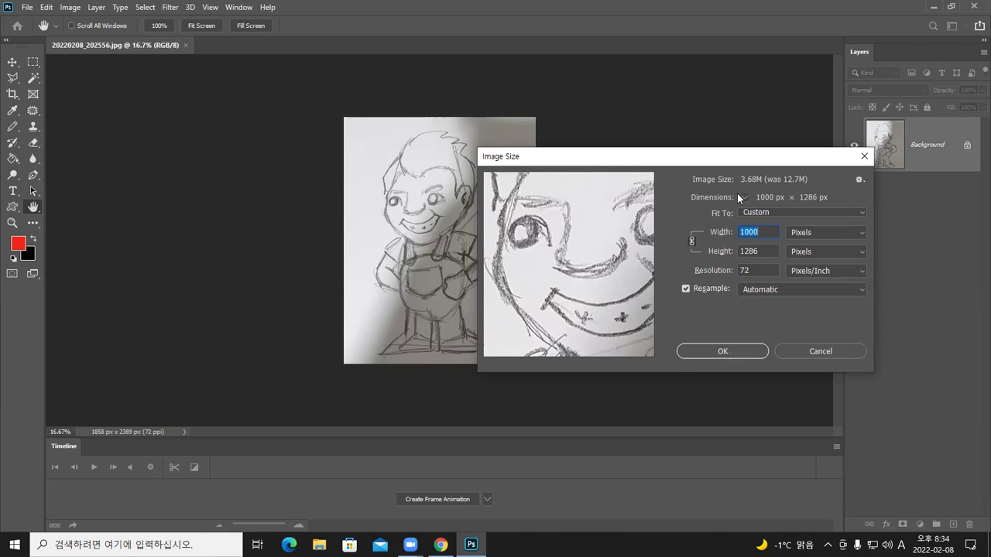
click(724, 350)
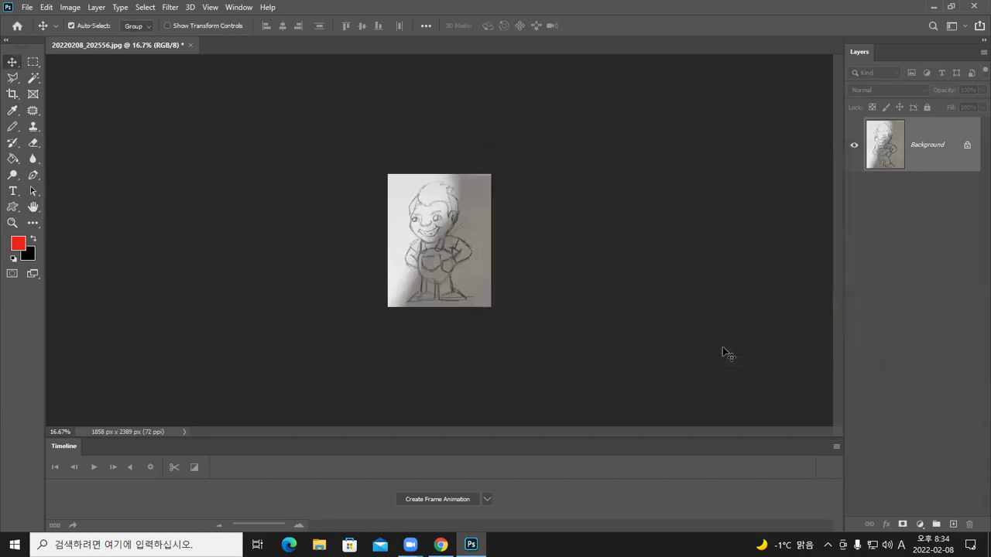
View the resized sketch at 100%, fitted to the window, and at 100% again.
key(ctrl)
key(ctrl+1)
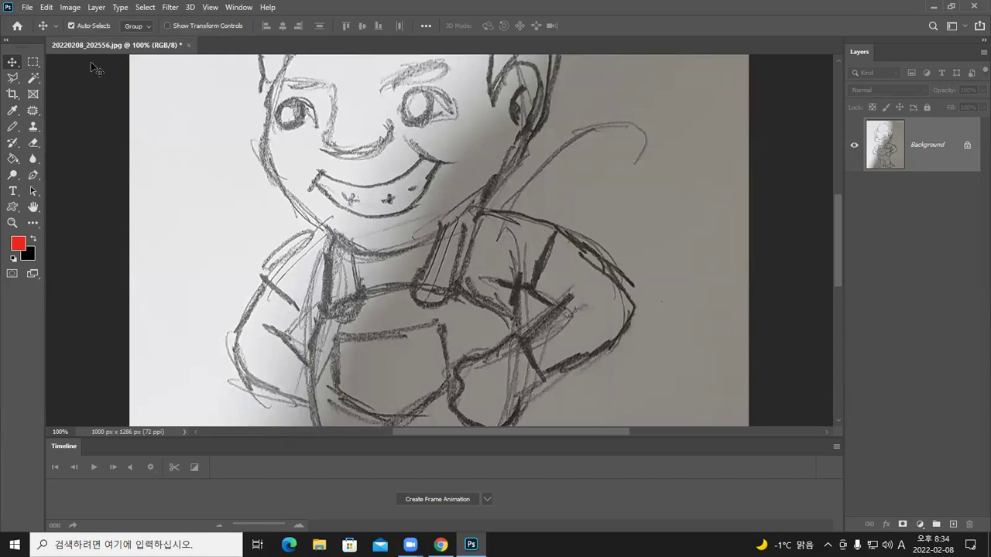
key(ctrl+0)
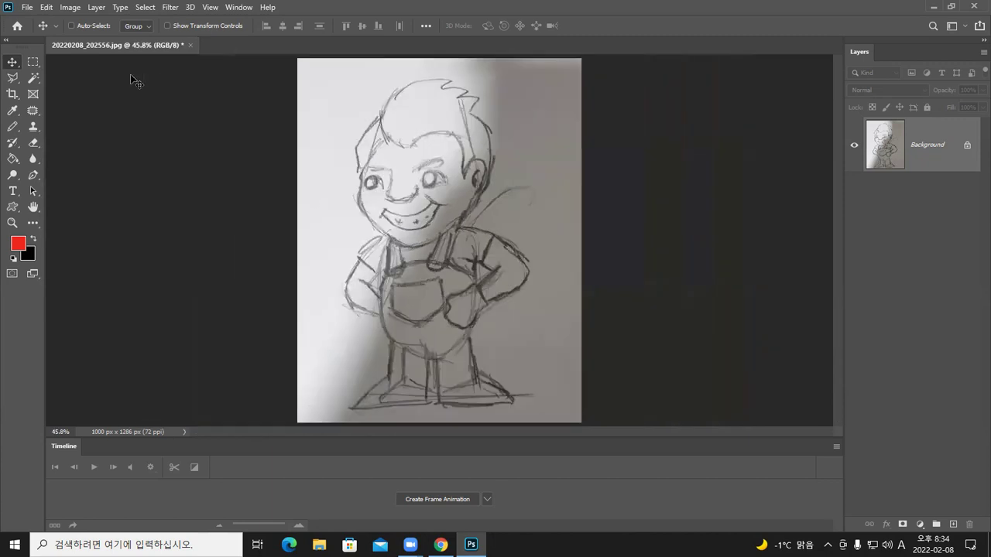
key(ctrl+1)
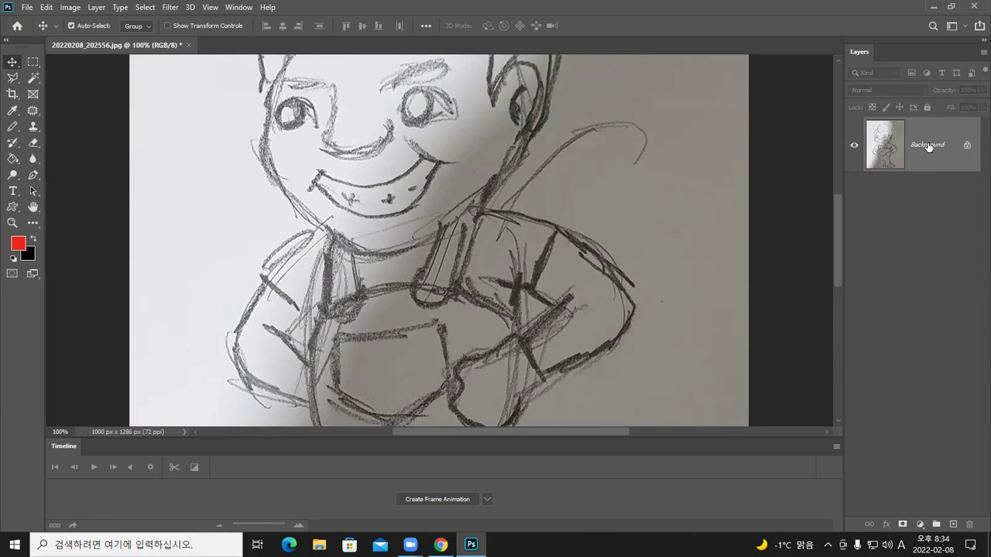
Hide and show the Layers panel twice.
drag(929, 147, 926, 144)
key(F7)
key(F7)
key(F7)
key(F7)
Switch to the Essentials workspace and reset it to its default layout.
click(965, 29)
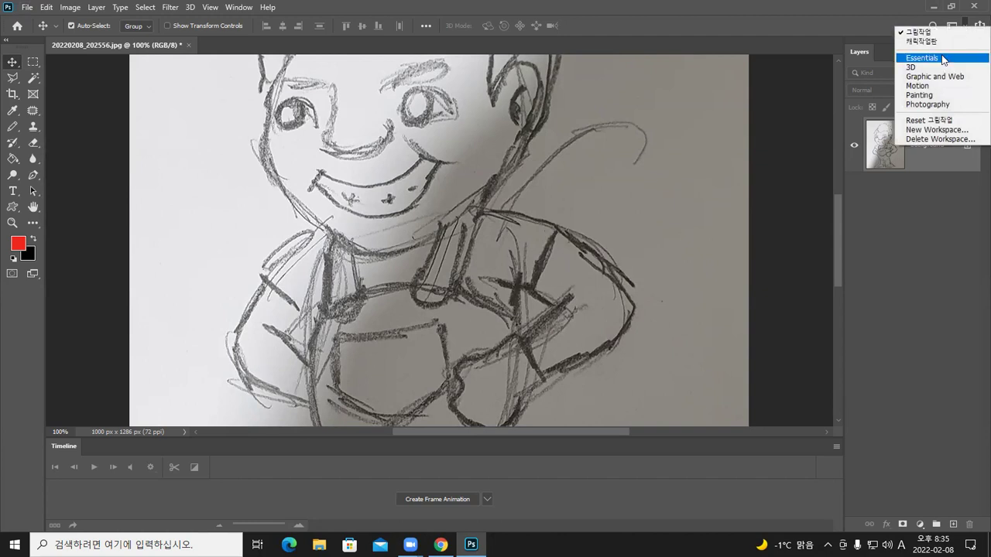
click(921, 58)
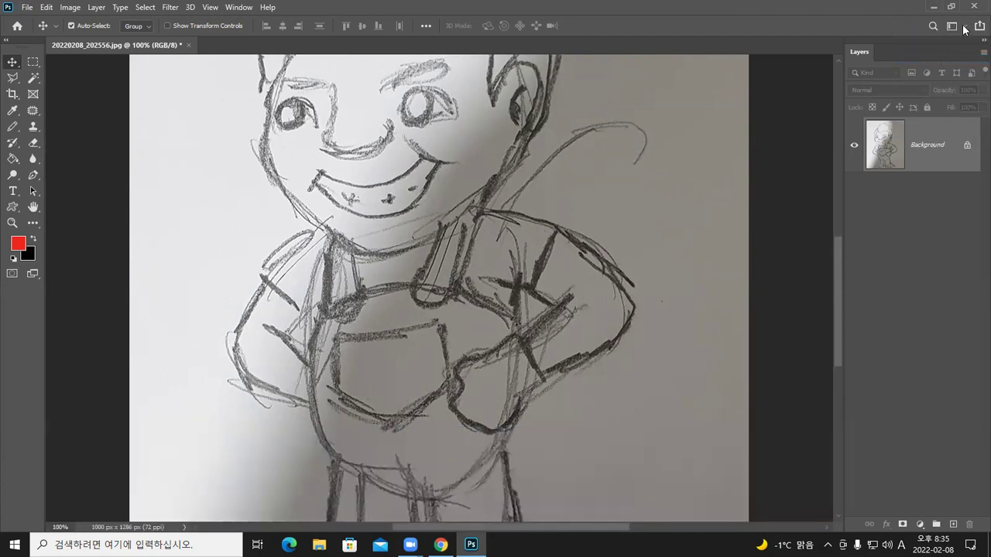
click(965, 27)
click(933, 120)
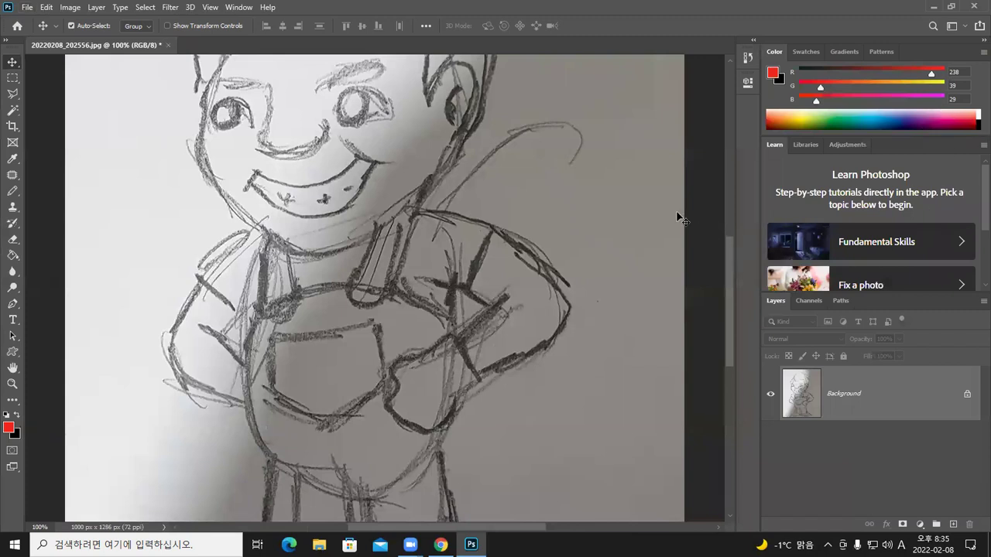
Try hiding and restoring the Layers panel and the complete set of workspace panels.
key(F7)
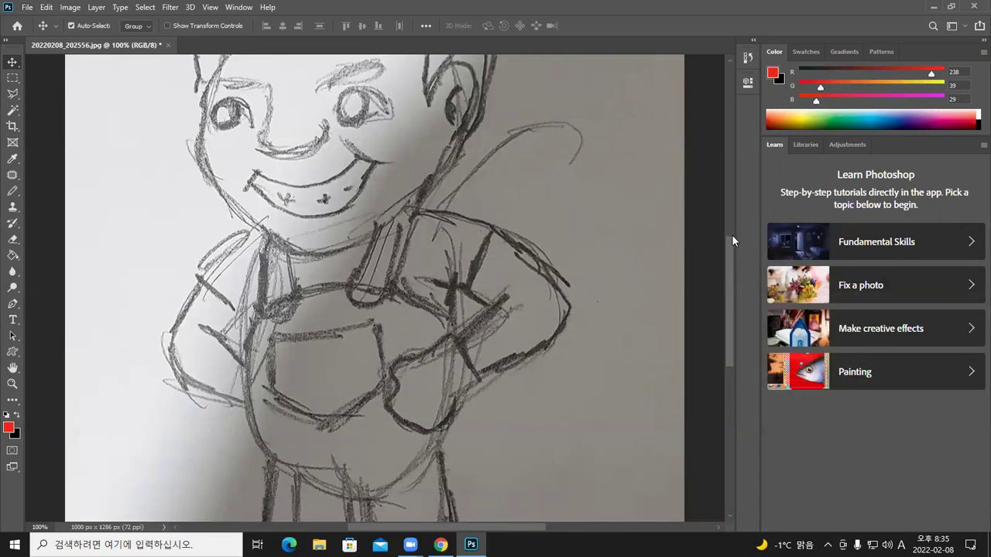
key(F7)
key(F7)
key(Tab)
key(F7)
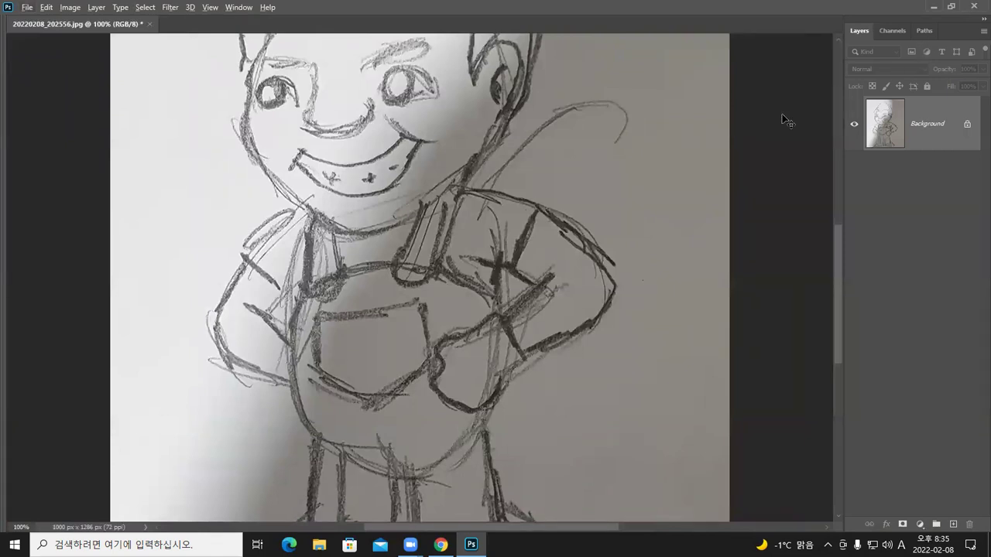
key(Tab)
key(Tab)
key(Tab)
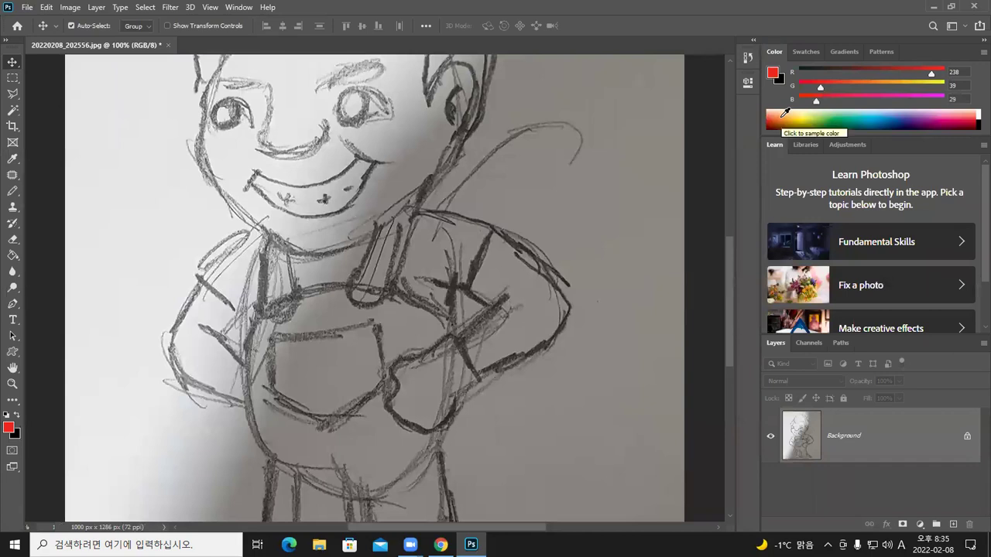
Hide all workspace panels and bring back only the Layers panel beside the canvas.
key(Tab)
mouse_move(606, 170)
mouse_down()
mouse_move(624, 360)
mouse_move(580, 159)
mouse_move(615, 302)
mouse_move(594, 312)
mouse_up()
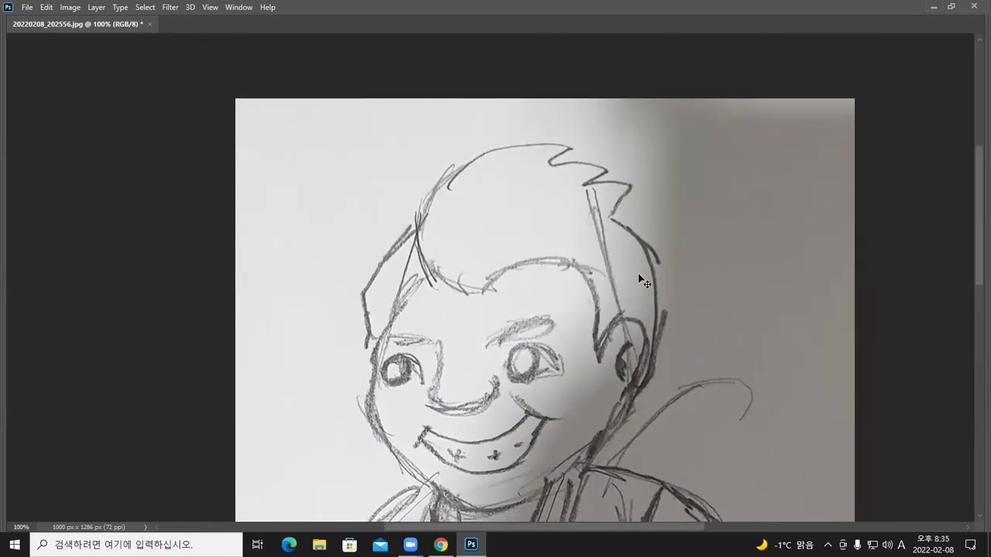
key(F7)
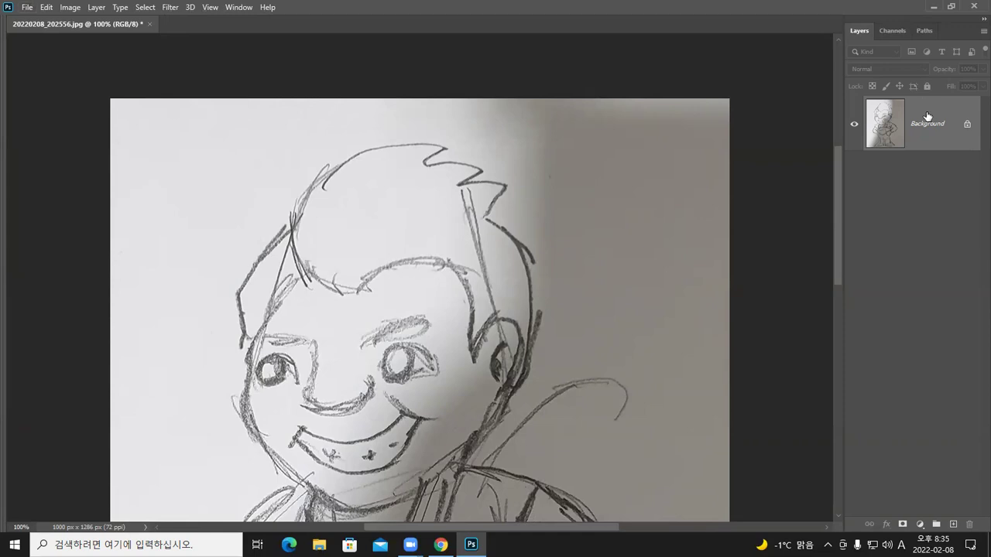
Duplicate the Background layer.
drag(927, 116, 927, 112)
key(ctrl+j)
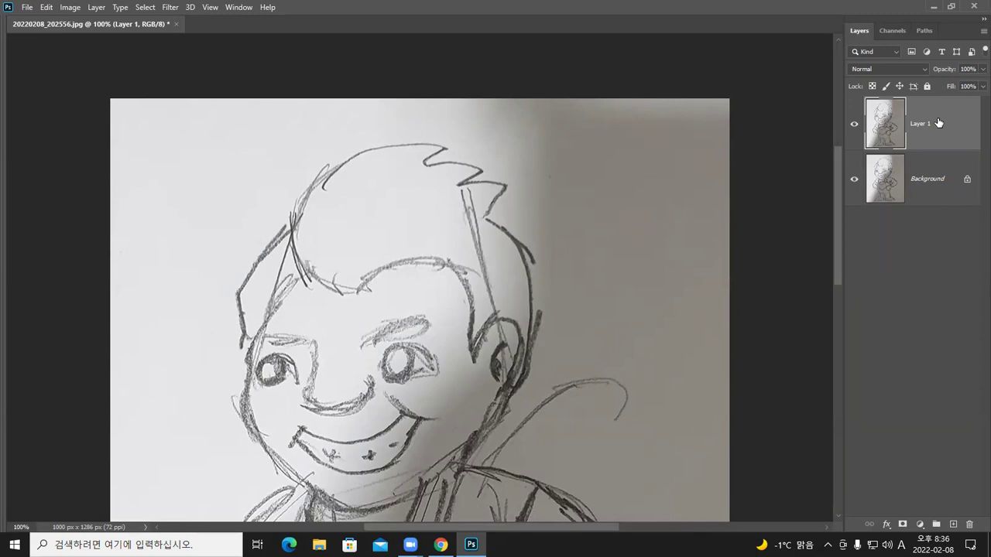
Duplicate the copied sketch layer nine more times.
key(ctrl+j)
key(ctrl+j)
key(ctrl+j)
key(ctrl+j)
key(ctrl+j)
key(ctrl+j)
key(ctrl+j)
key(ctrl+j)
key(ctrl+j)
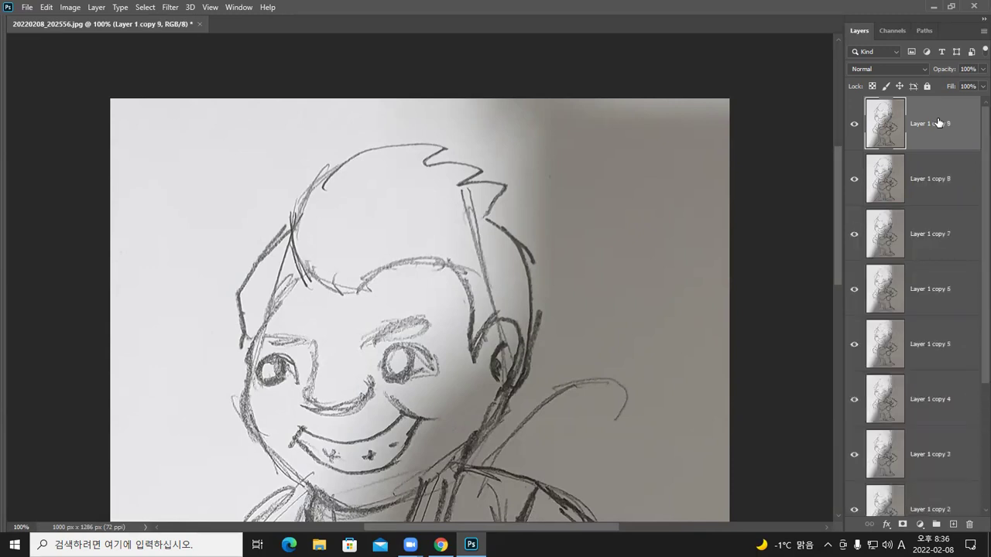
Delete the nine extra layer copies, keeping only Layer 1 above the Background.
key(Delete)
key(Delete)
key(Delete)
key(Delete)
key(Delete)
key(Delete)
key(Delete)
key(Delete)
key(Delete)
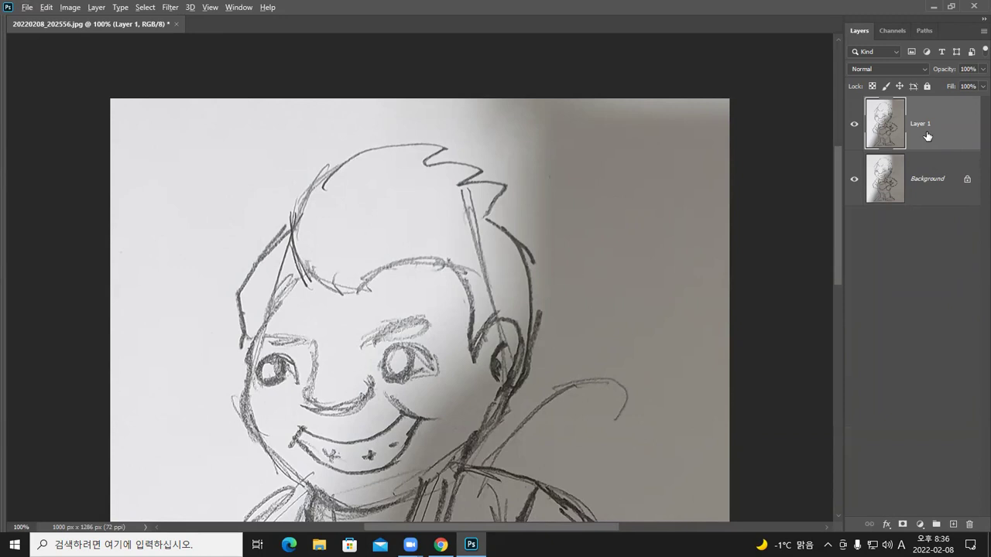
Open the Levels adjustment for Layer 1 with the whole sketch fitted in view and the dialog beside the character.
drag(577, 302, 573, 299)
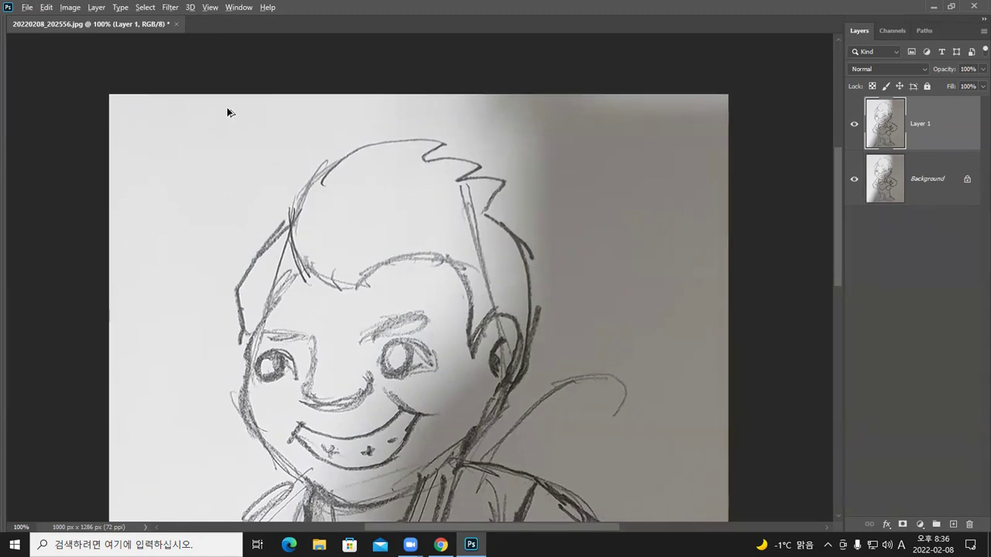
scroll(338, 212, down, 10)
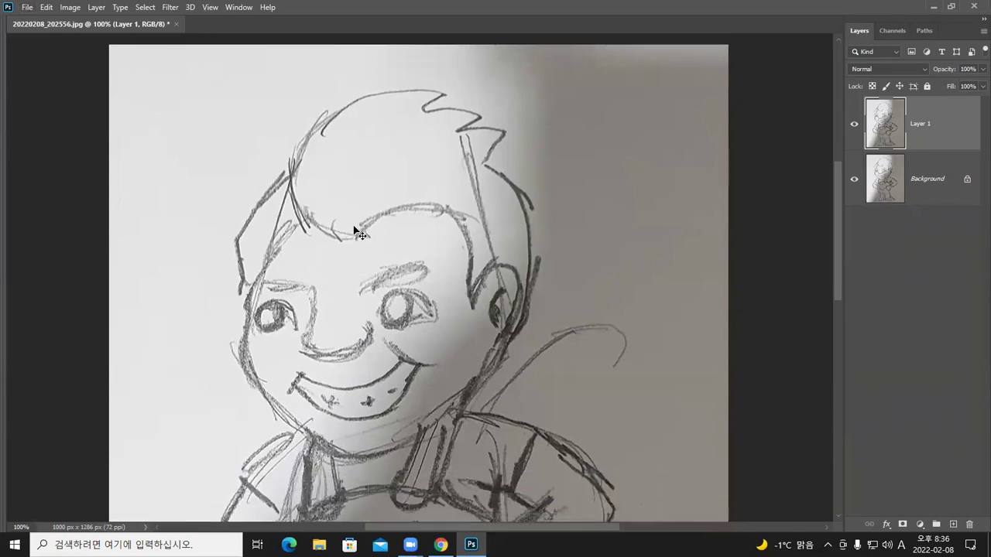
scroll(470, 252, down, 1)
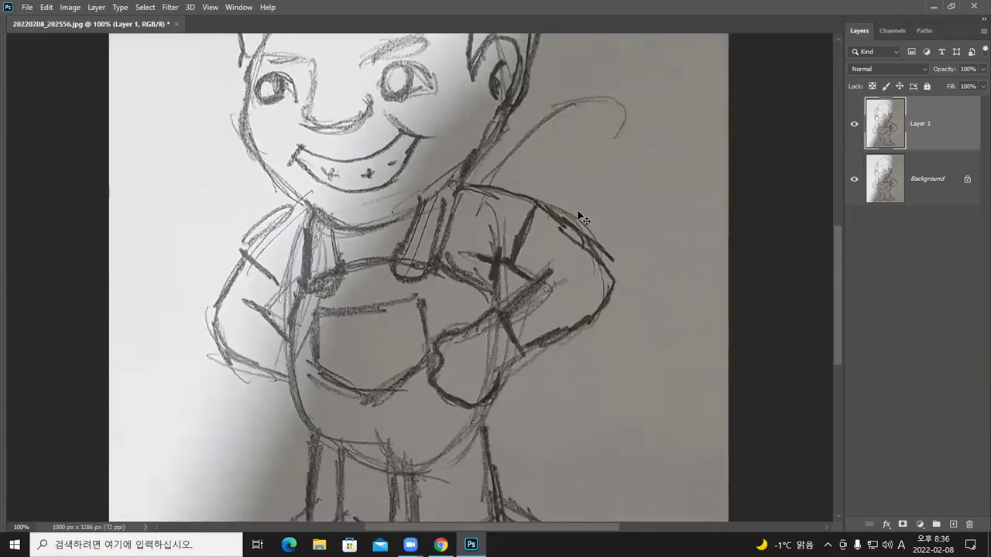
key(ctrl+0)
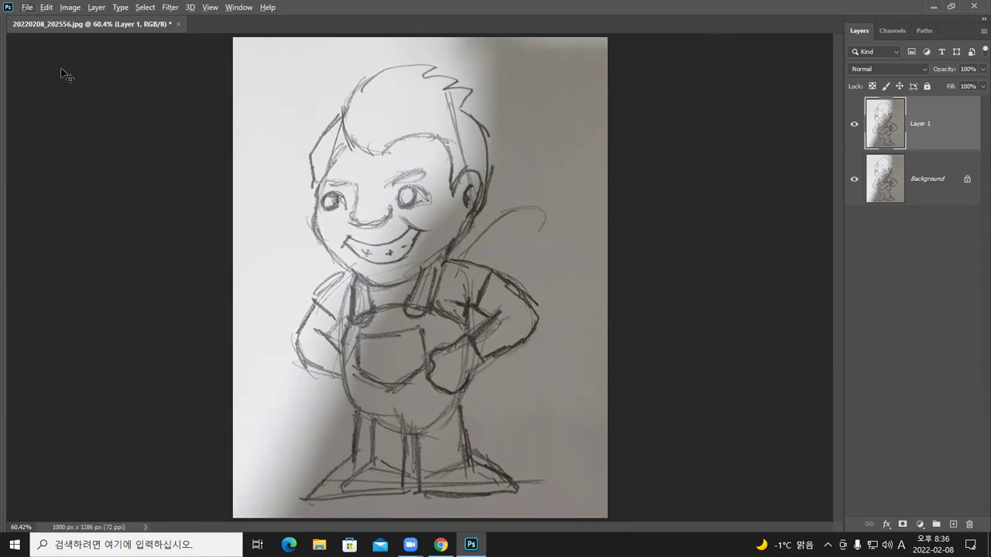
click(69, 8)
mouse_move(96, 8)
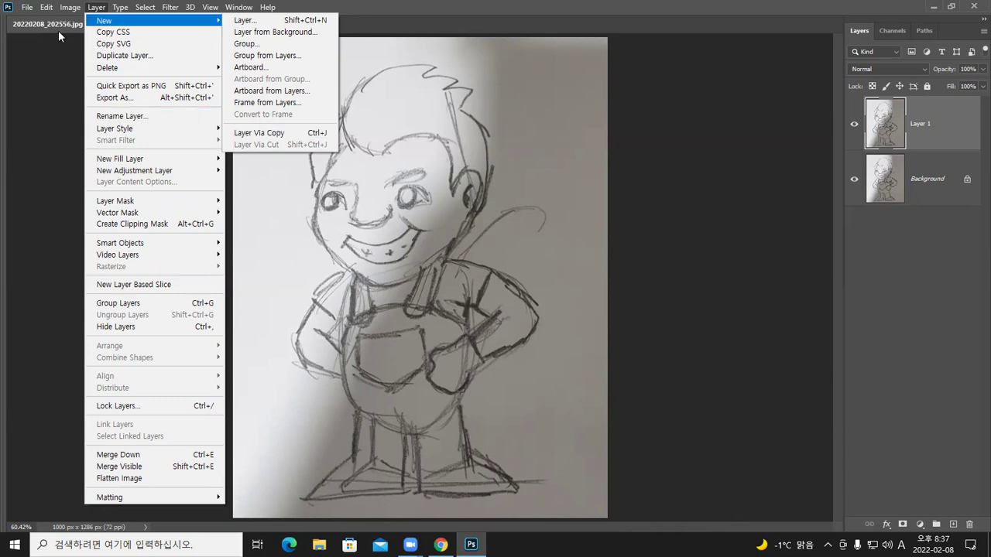
mouse_move(60, 13)
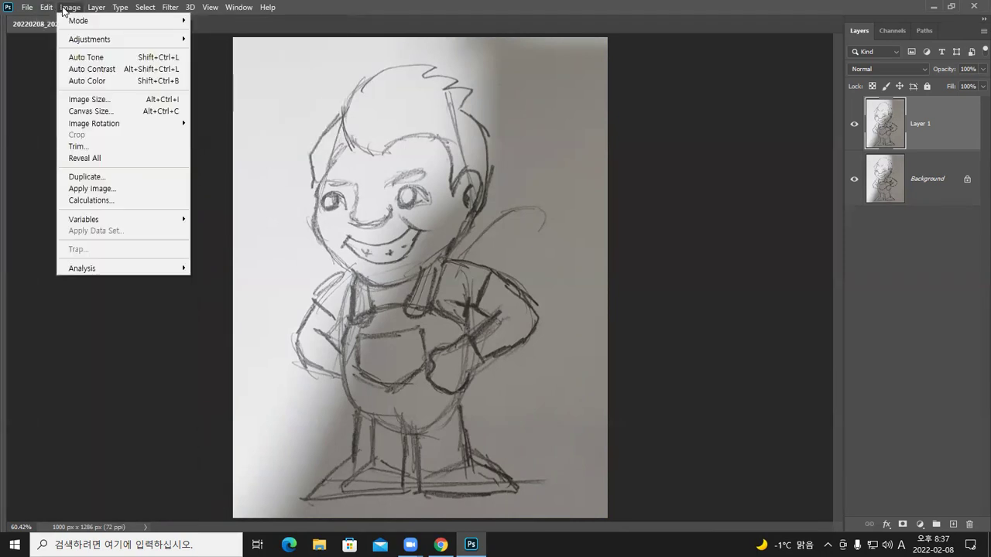
mouse_move(93, 39)
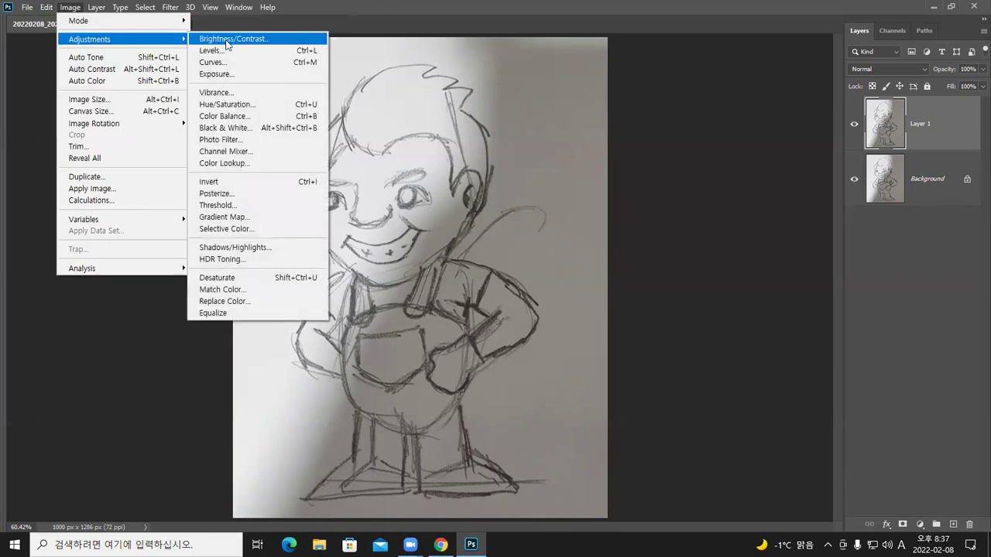
click(314, 54)
key(alt)
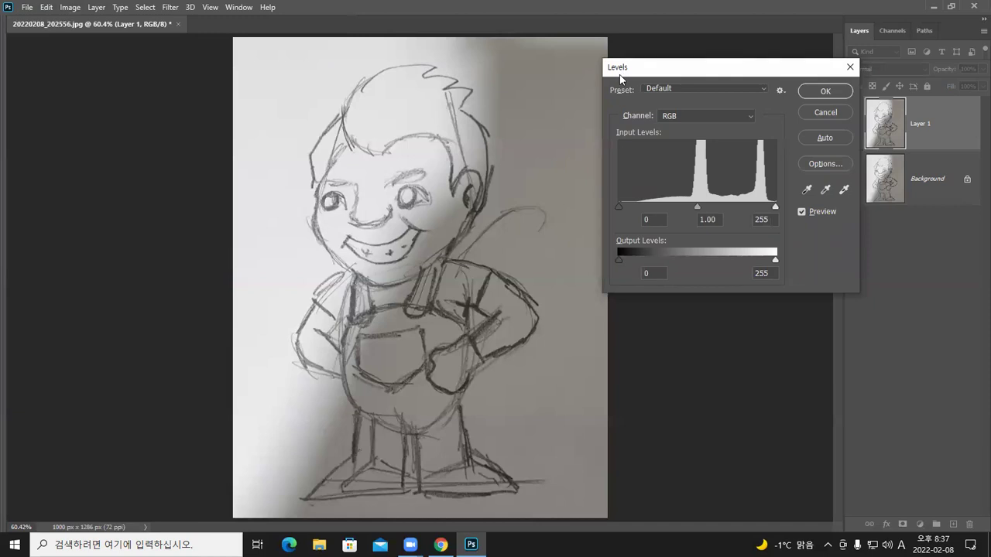
drag(620, 74, 600, 145)
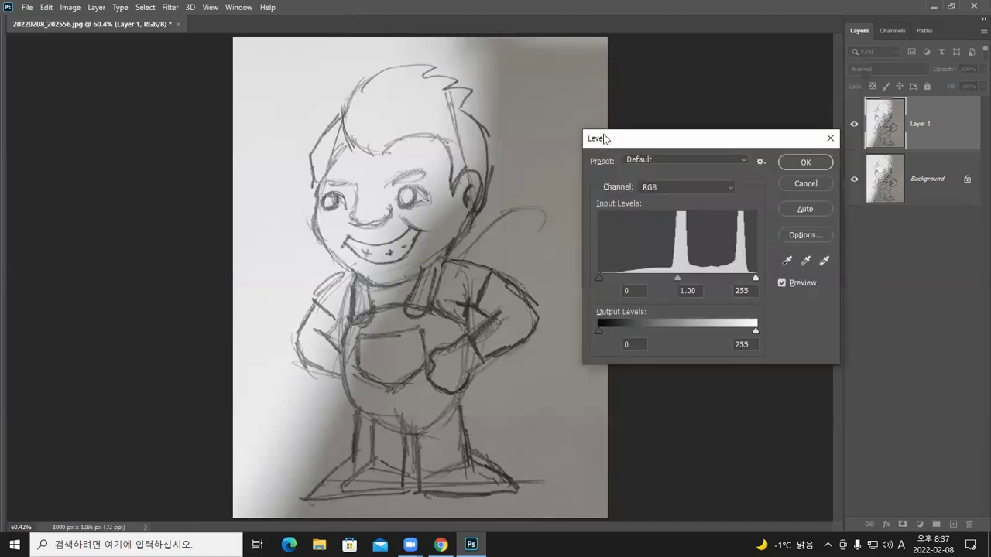
Try several white-point samples with the Levels white eyedropper on the paper around the head, above the hair and beside the legs.
click(825, 263)
click(508, 97)
click(507, 90)
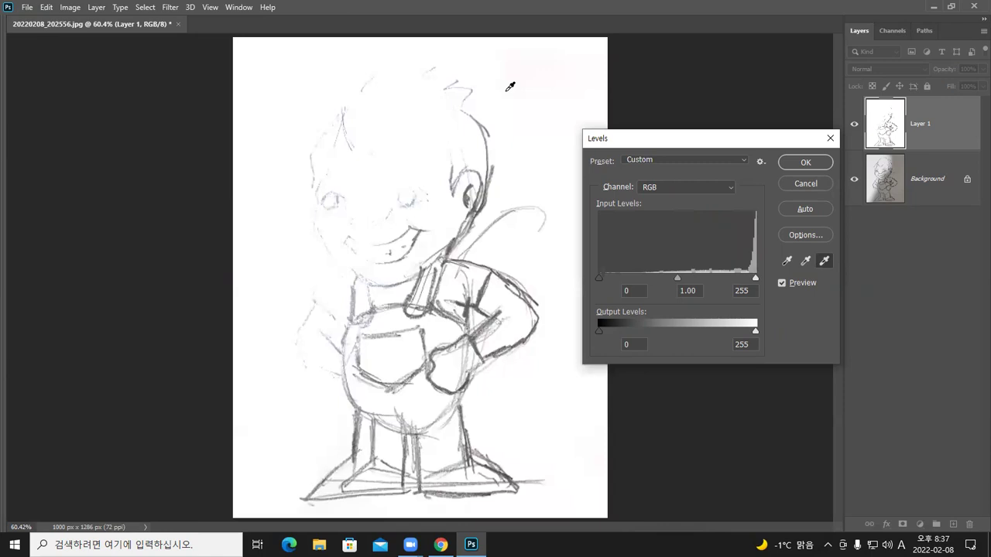
click(510, 86)
click(335, 68)
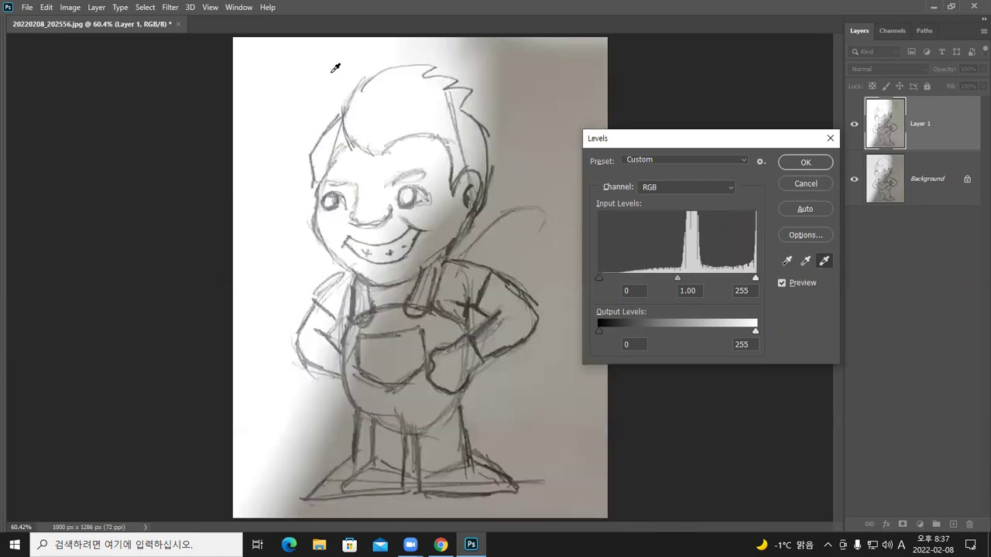
click(340, 430)
click(304, 408)
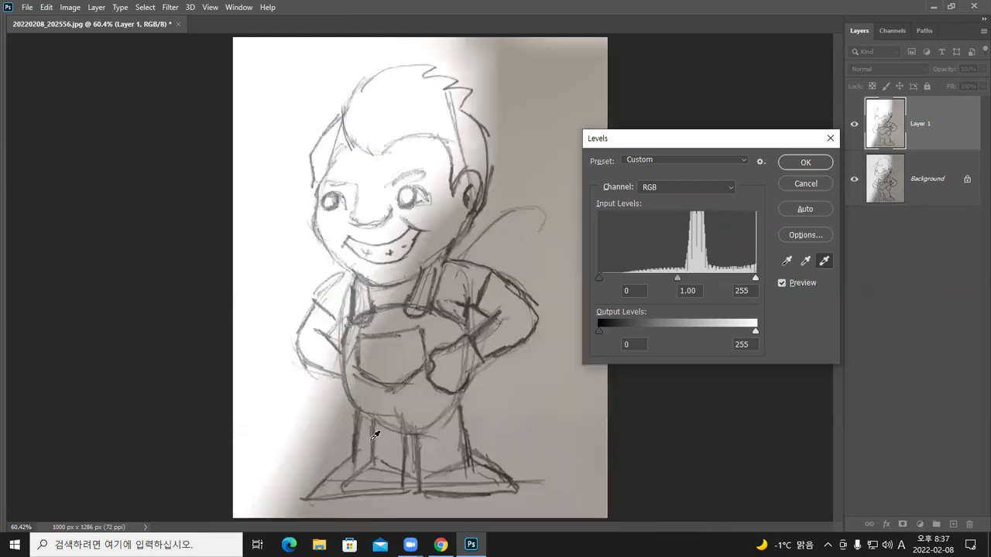
Try a white-point sample on the shaded paper between the legs with Levels midtones at 0.31.
click(392, 441)
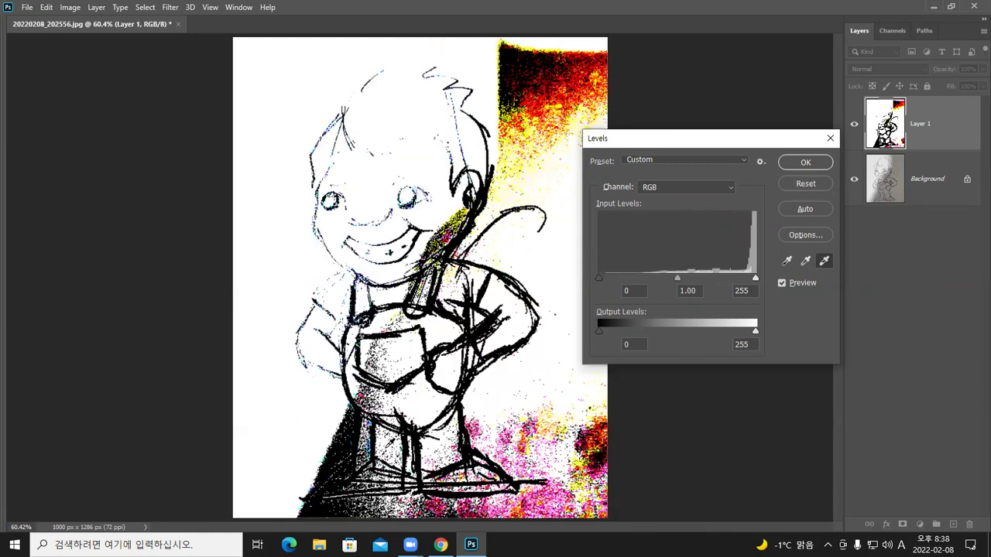
click(390, 438)
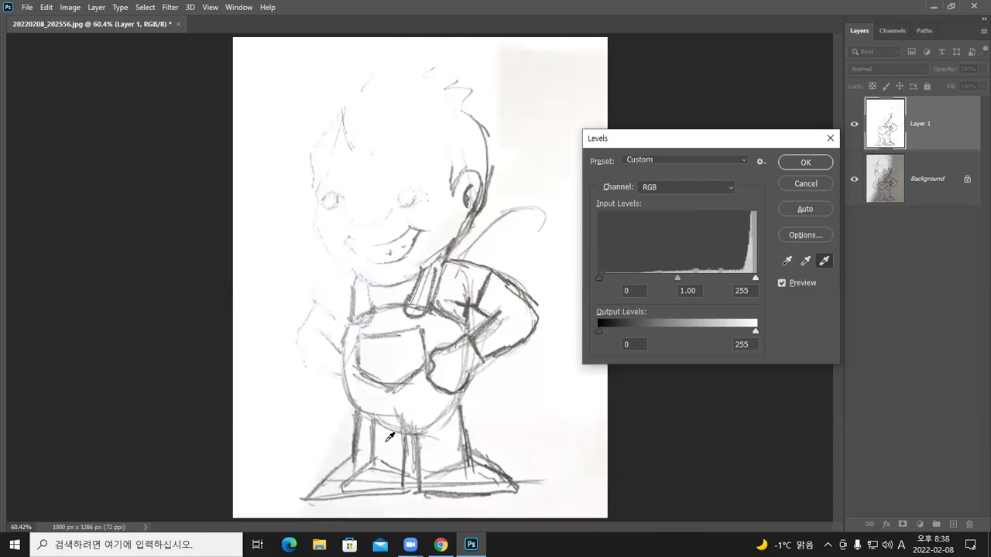
click(389, 438)
key(alt)
key(alt)
key(alt)
click(825, 262)
mouse_move(675, 278)
mouse_down()
mouse_move(639, 279)
mouse_move(736, 276)
mouse_move(702, 278)
mouse_move(725, 279)
mouse_up()
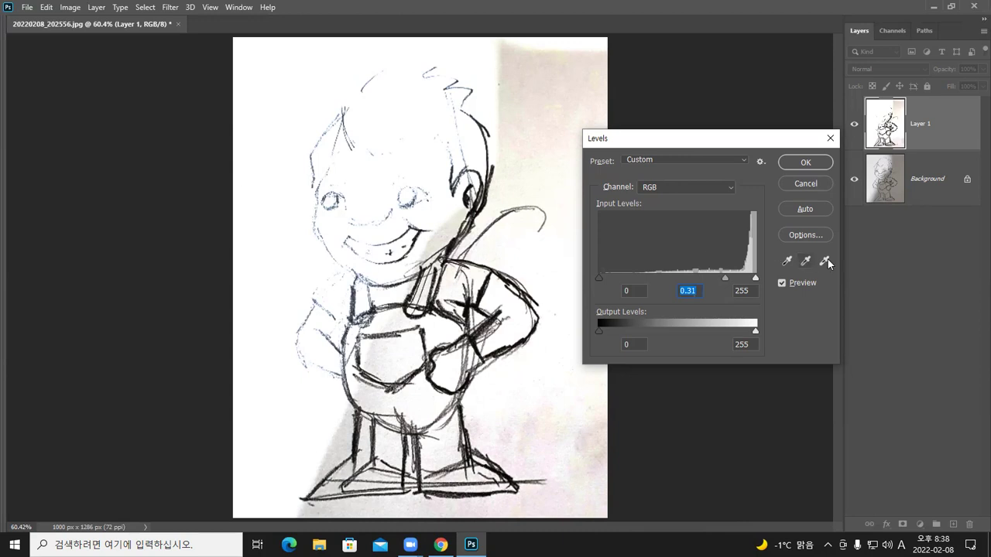
Sample the white point on the shaded cheek below the ear, set the midtones to 0.48 and apply Levels to Layer 1.
click(447, 231)
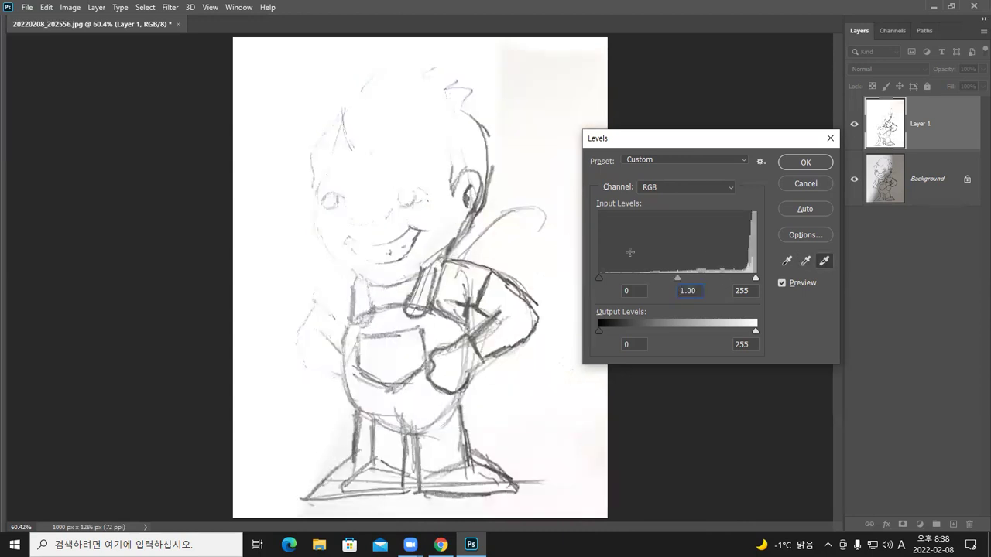
click(819, 266)
drag(678, 277, 711, 276)
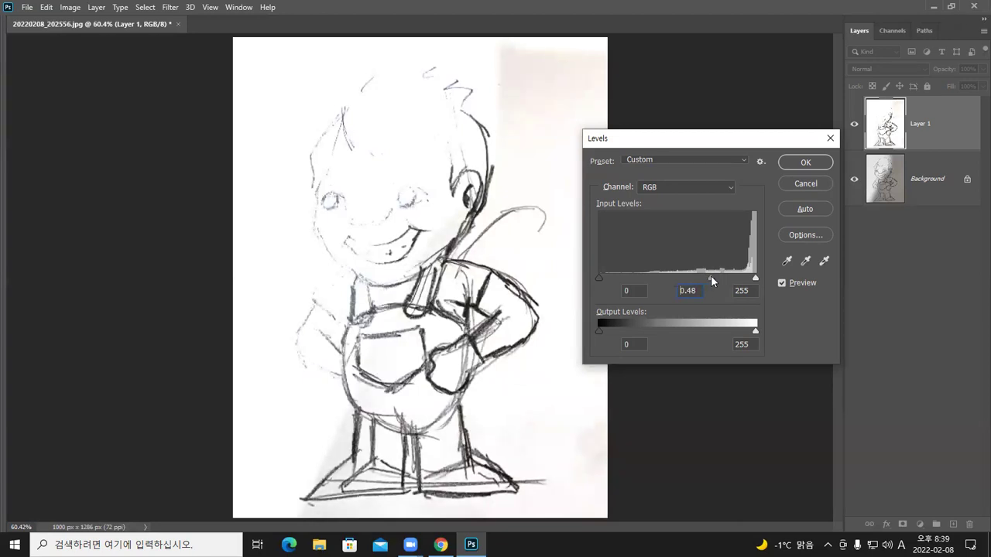
key(alt)
key(alt)
click(807, 163)
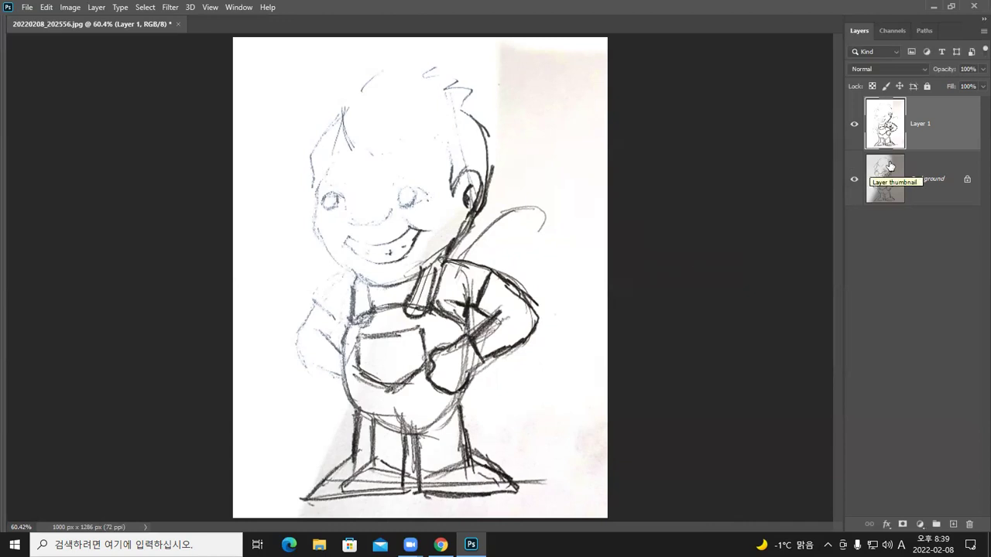
Hide Layer 1 and duplicate the Background layer.
click(855, 126)
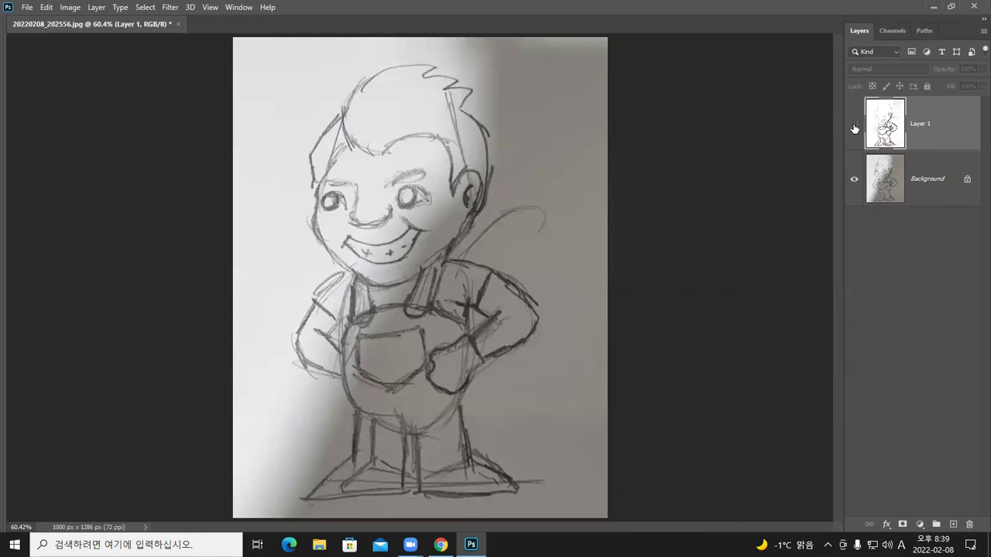
click(918, 186)
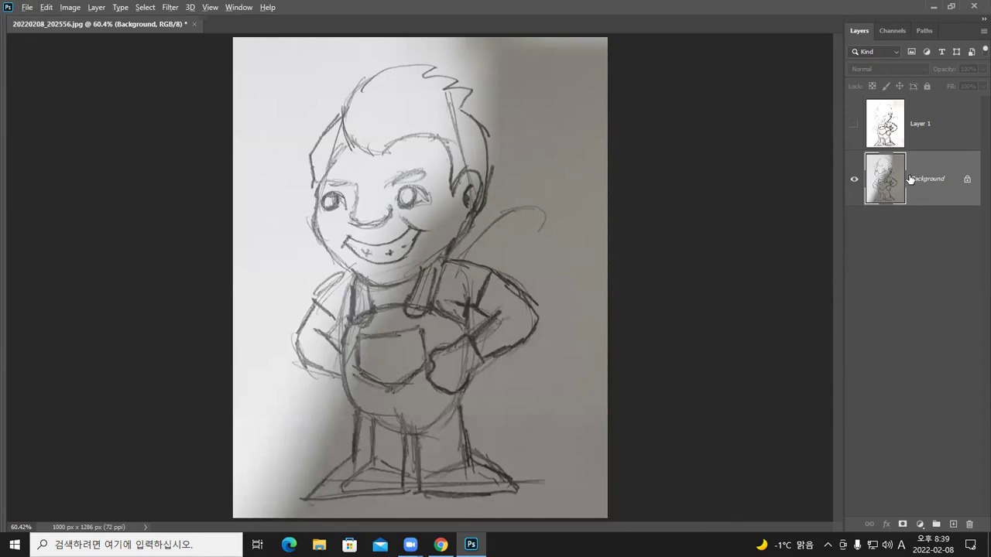
key(ctrl+s)
key(ctrl+j)
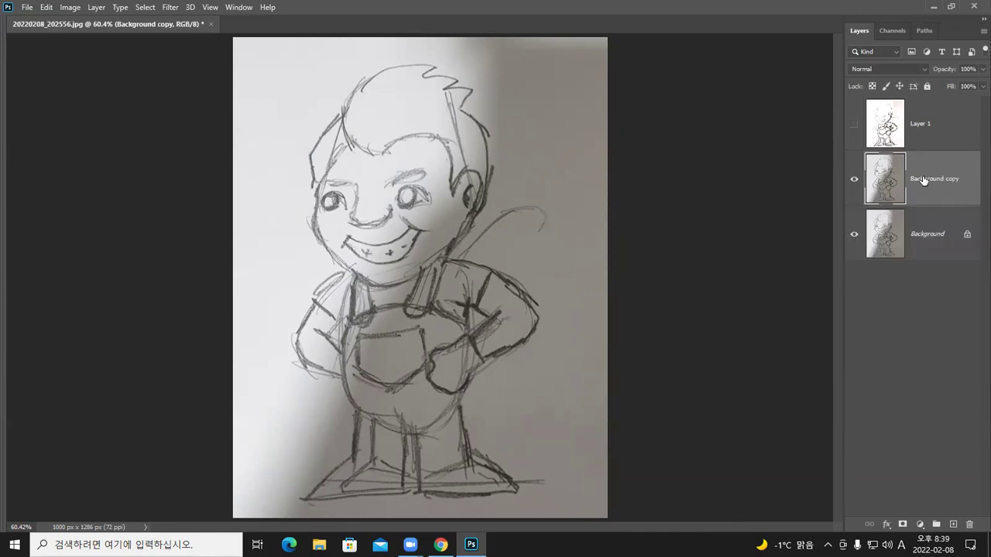
Open Levels for the Background copy and test white-point samples around the hair, forehead and cheek.
key(alt)
key(ctrl+l)
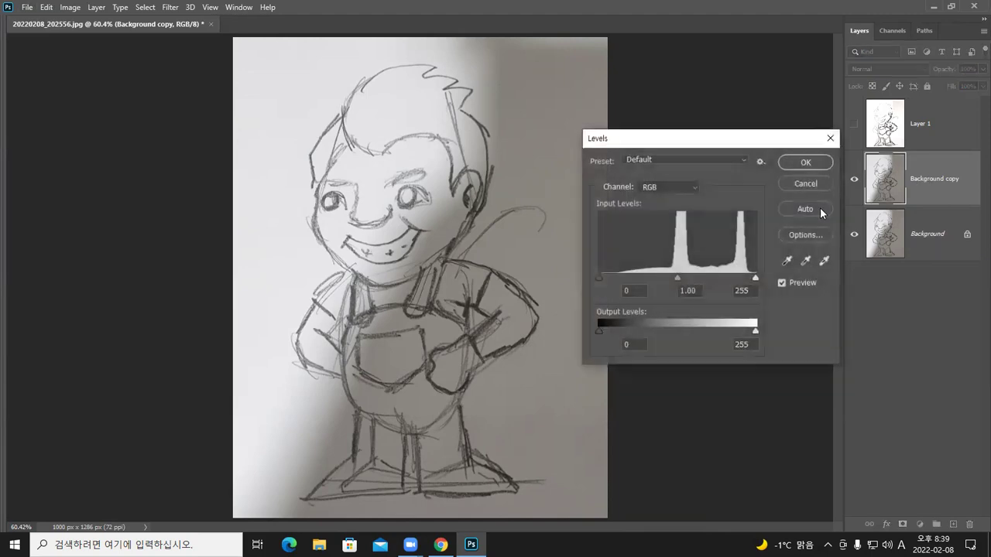
click(822, 259)
click(433, 113)
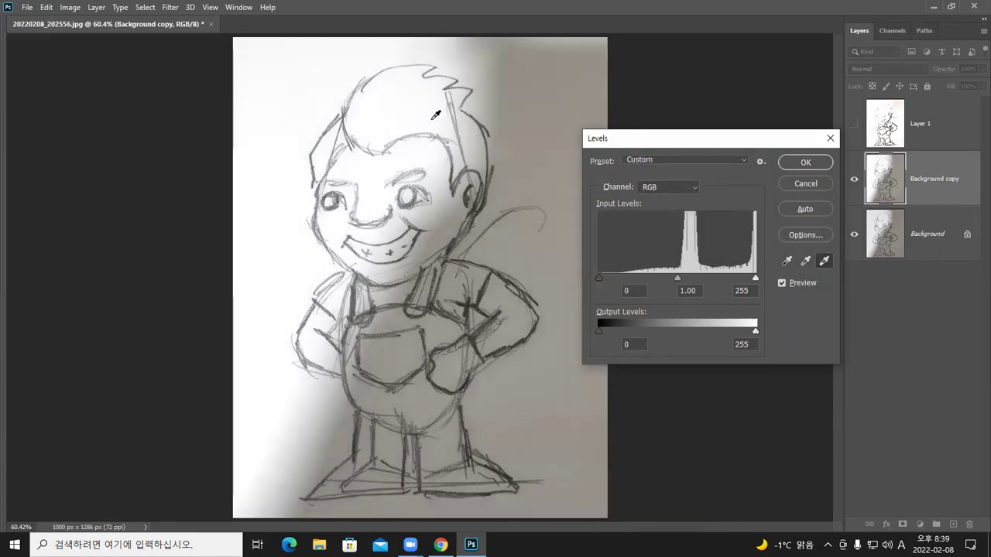
click(471, 137)
click(437, 113)
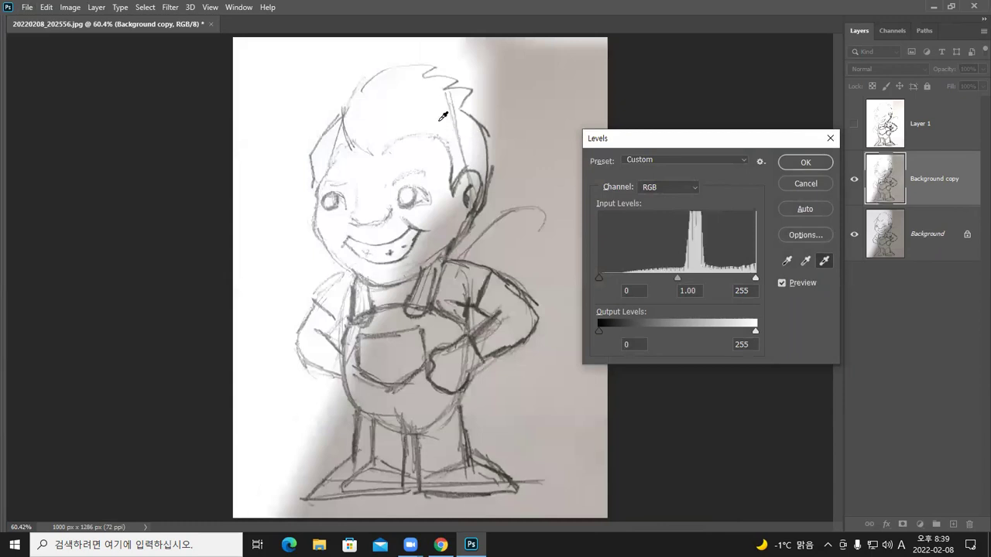
click(436, 111)
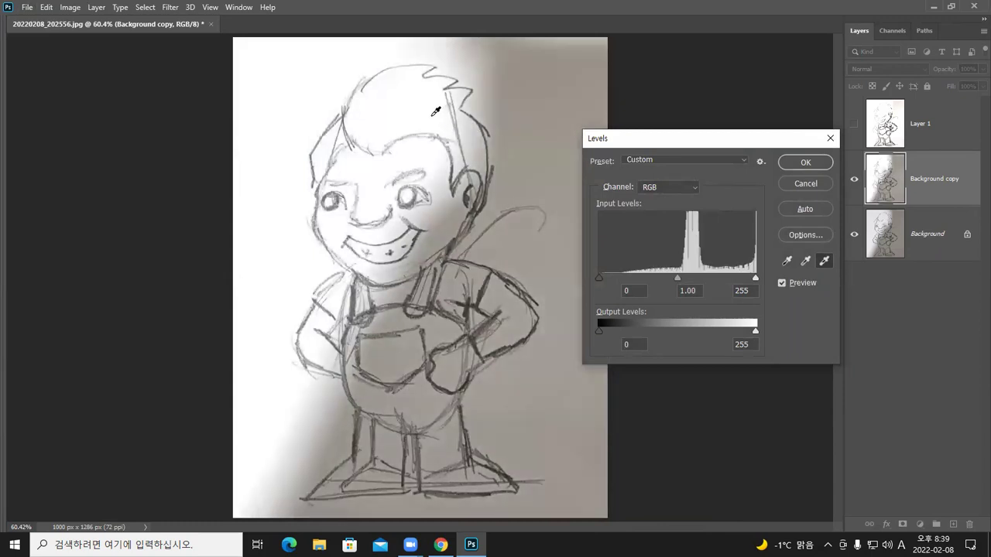
click(441, 116)
click(445, 118)
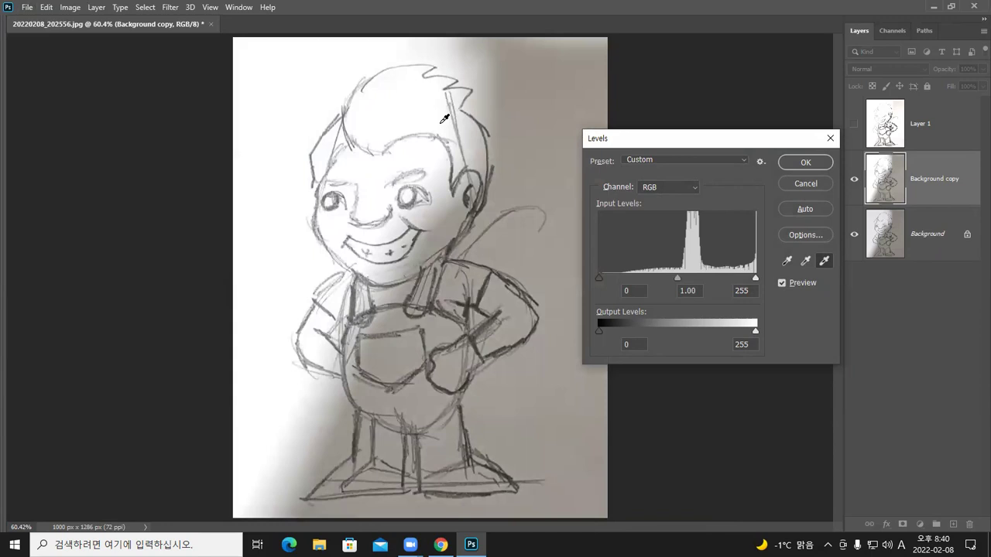
click(447, 188)
click(433, 176)
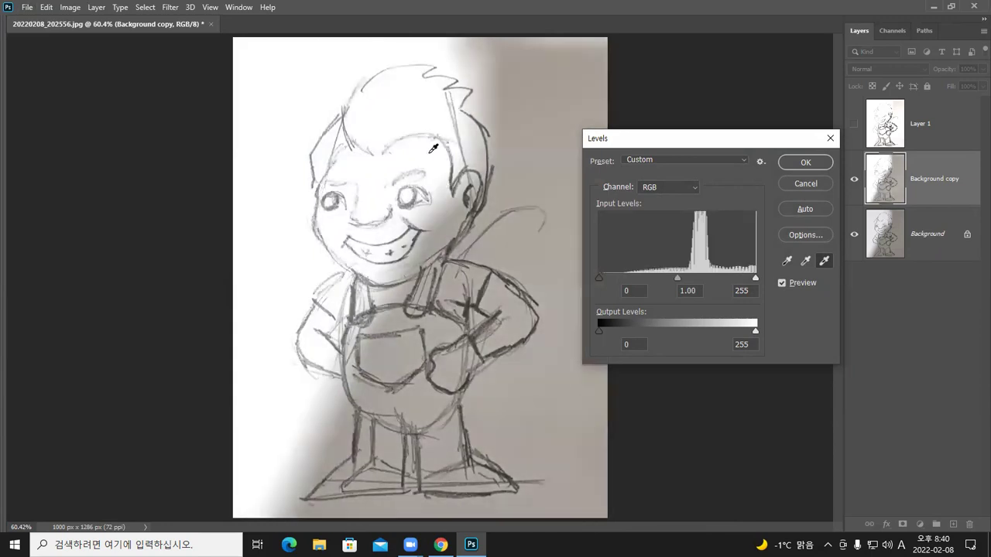
Sample the white point inside the hair, set the midtones to 0.67 and apply Levels to the Background copy.
click(431, 122)
click(428, 117)
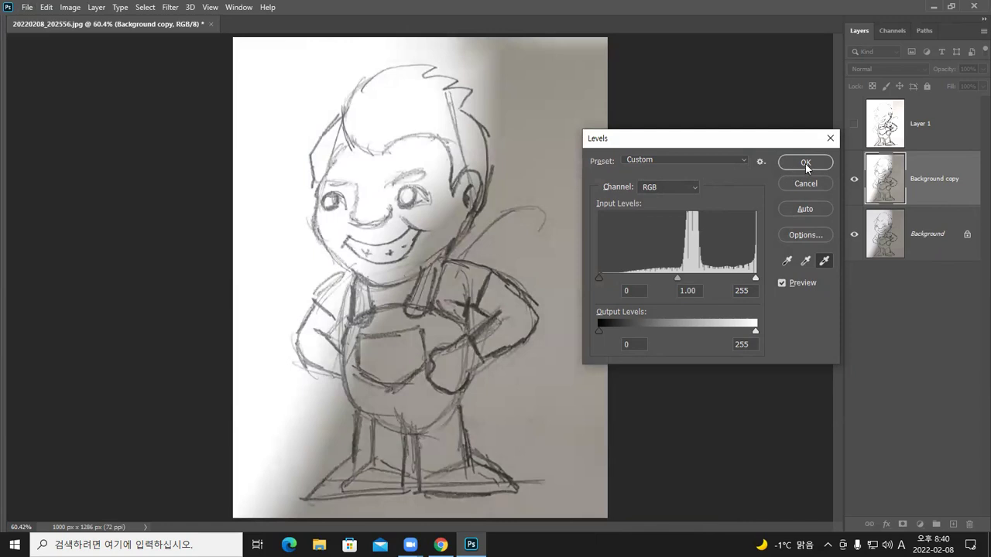
key(alt)
drag(677, 278, 698, 278)
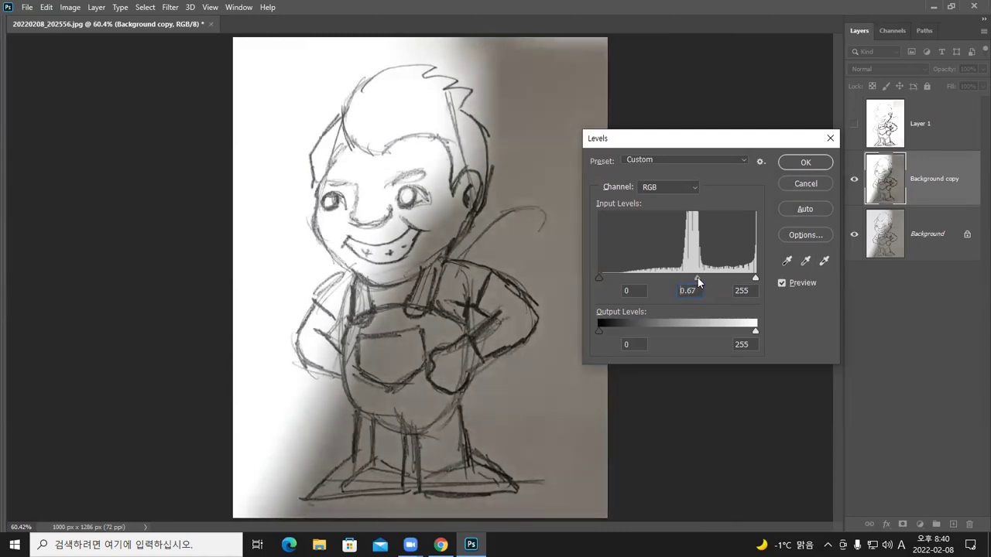
click(805, 164)
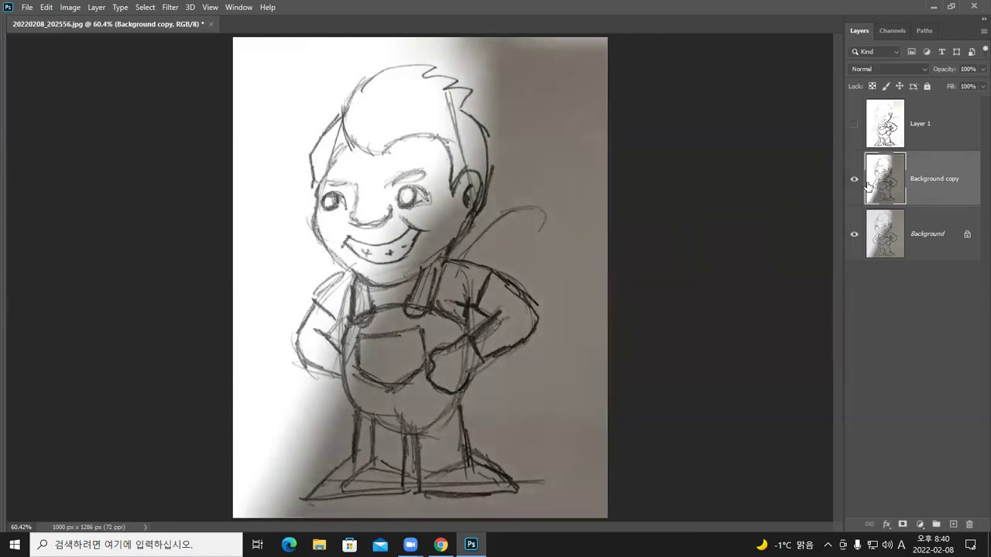
Compare the two corrected versions by toggling Layer 1, then select Layer 1 and leave it visible.
click(855, 126)
click(855, 126)
click(855, 126)
click(923, 122)
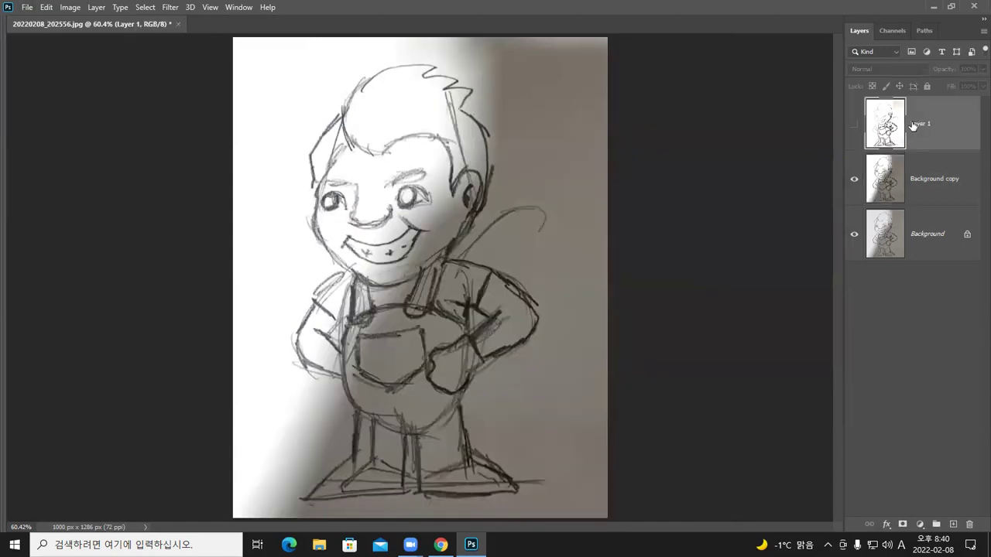
click(854, 126)
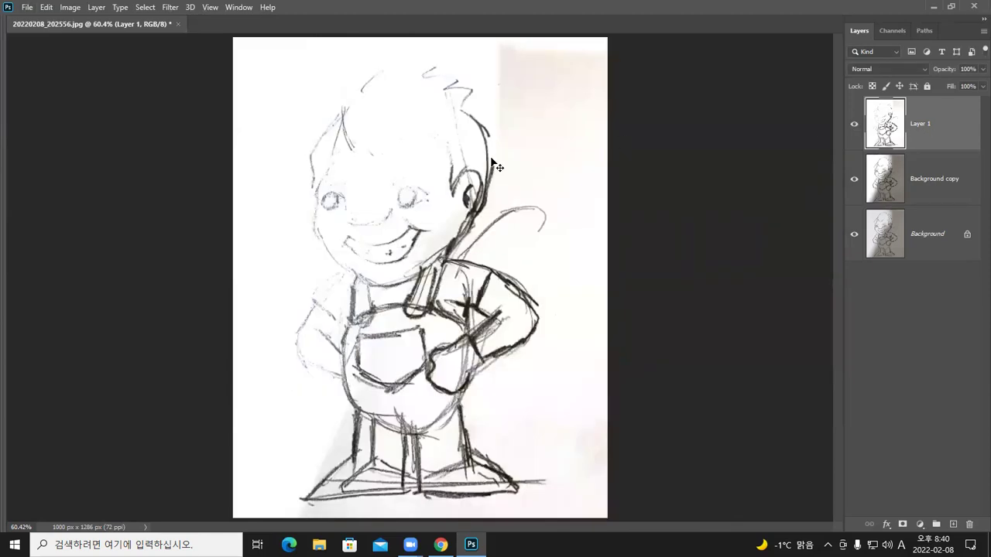
Outline the faded face, hair and adjoining arm with the Polygonal Lasso, delete that area from Layer 1 and deselect.
key(Tab)
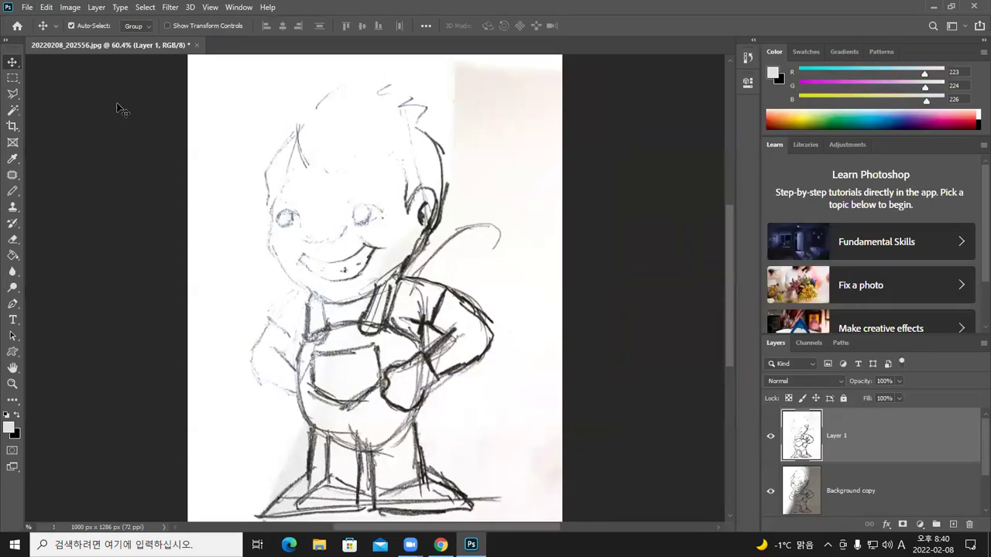
click(12, 95)
click(473, 62)
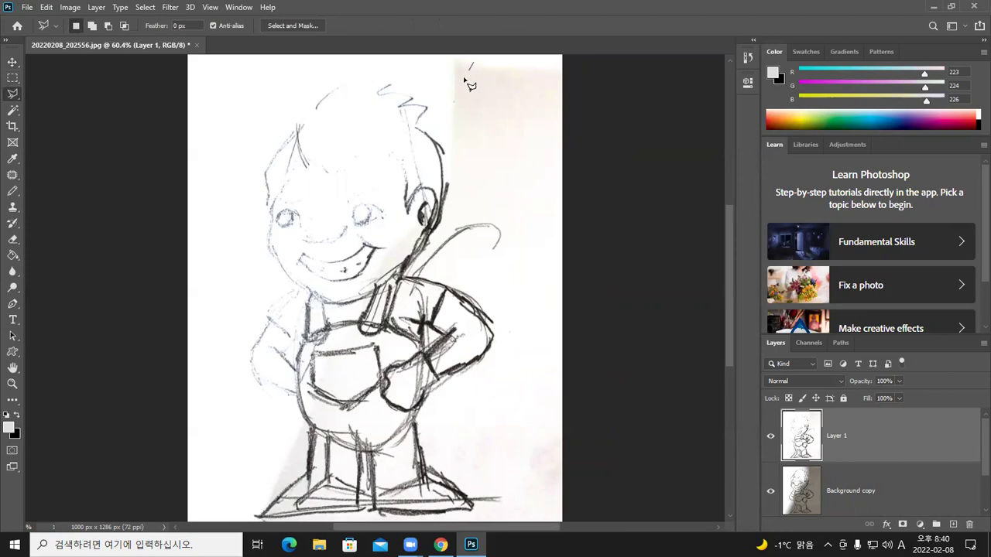
click(400, 238)
click(324, 322)
click(293, 402)
click(215, 399)
click(149, 350)
click(178, 95)
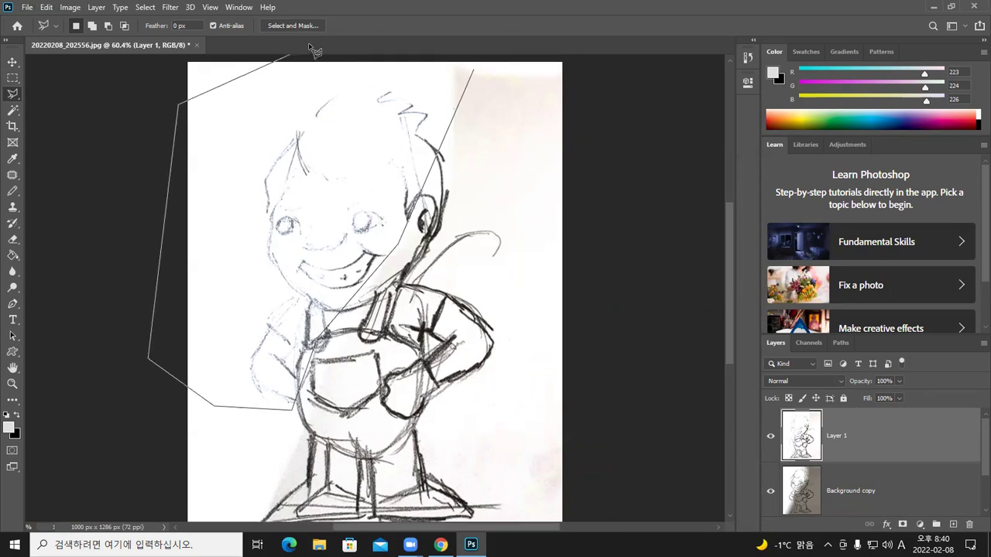
click(319, 49)
double_click(406, 60)
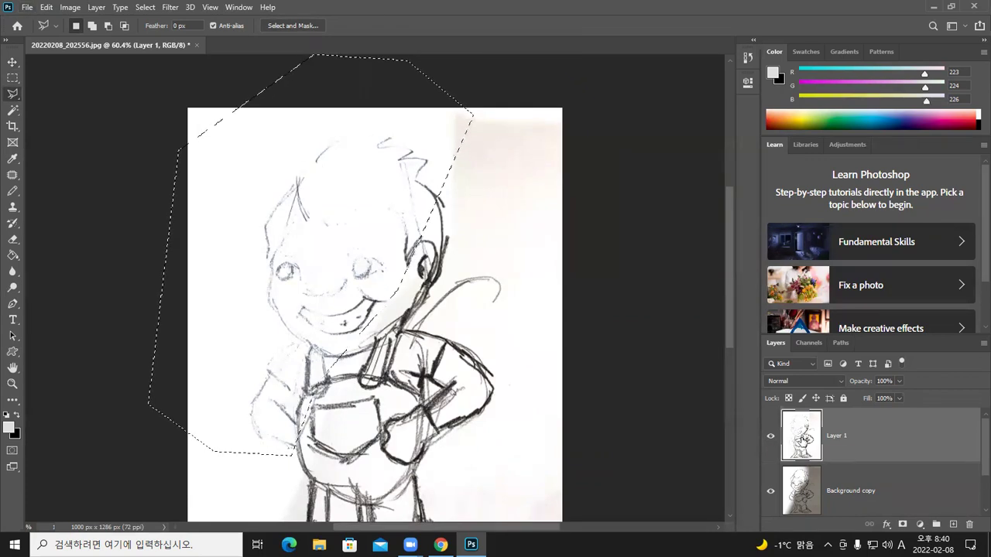
key(Delete)
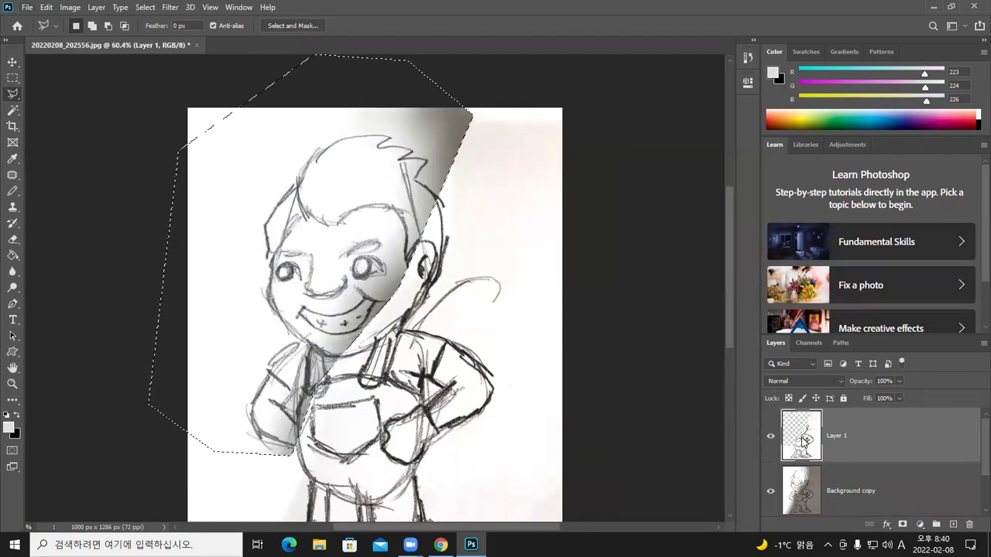
key(ctrl+d)
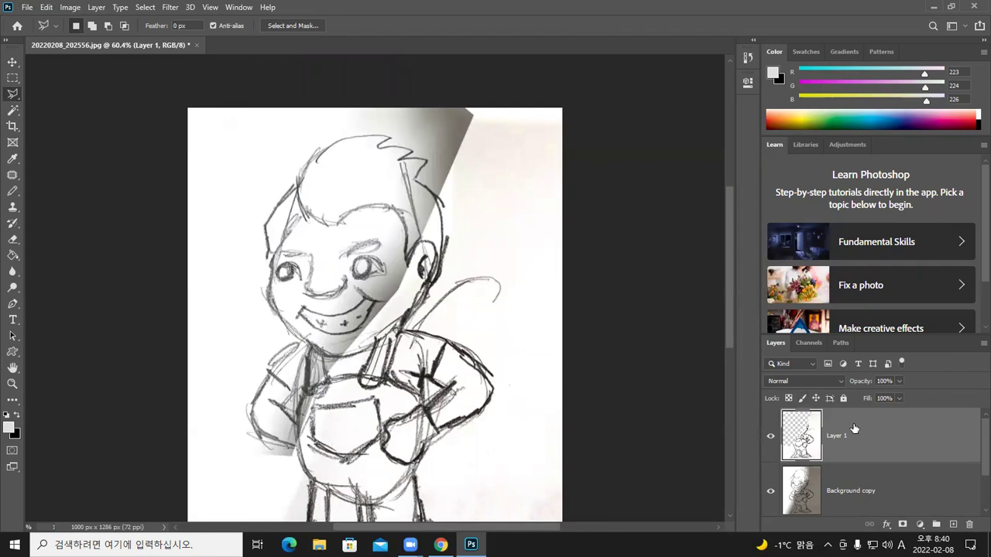
Check the whole combined sketch with the panels hidden.
scroll(574, 324, down, 2)
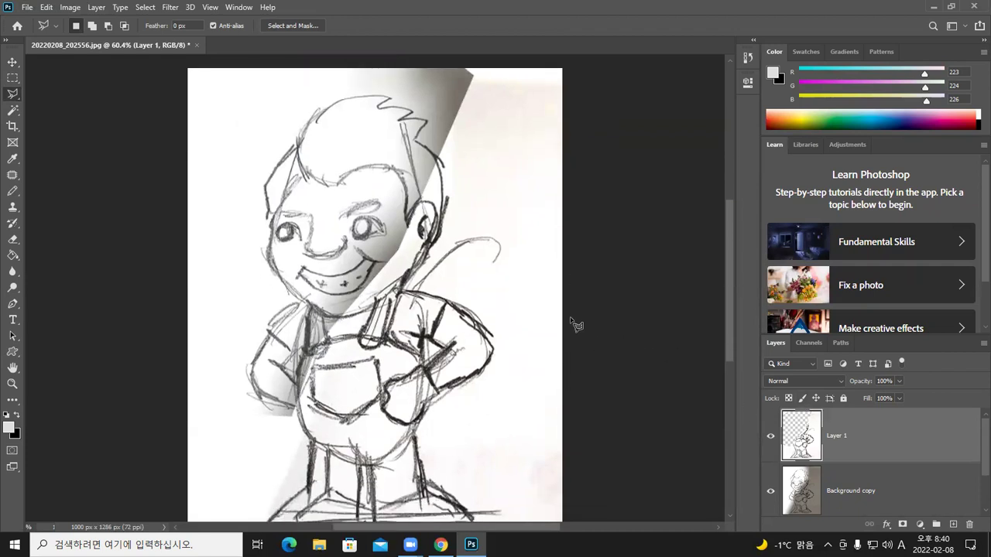
scroll(908, 461, down, 2)
scroll(898, 460, up, 2)
key(Tab)
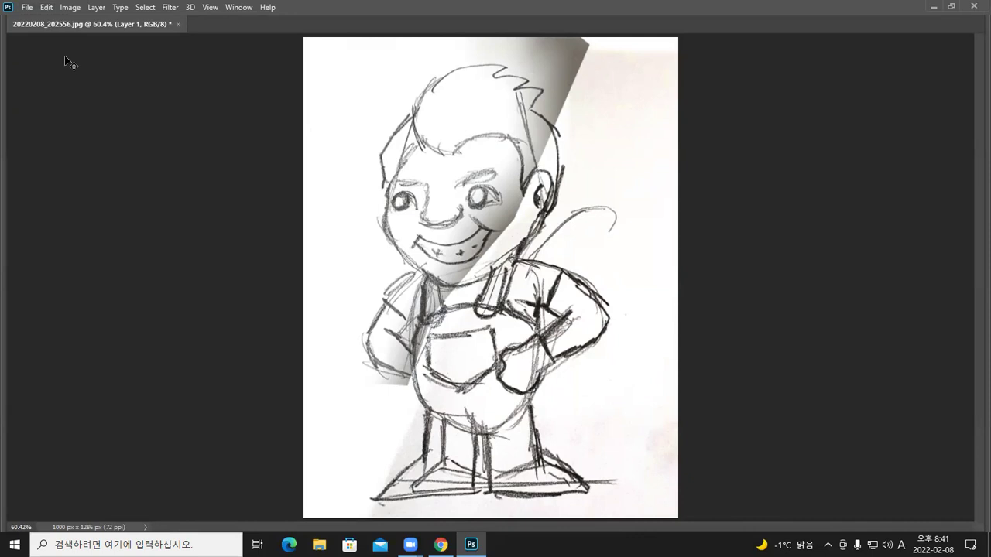
Start saving the combined sketch under a new name in the EM-4 folder, with JPEG as the file format.
key(ctrl+shift+s)
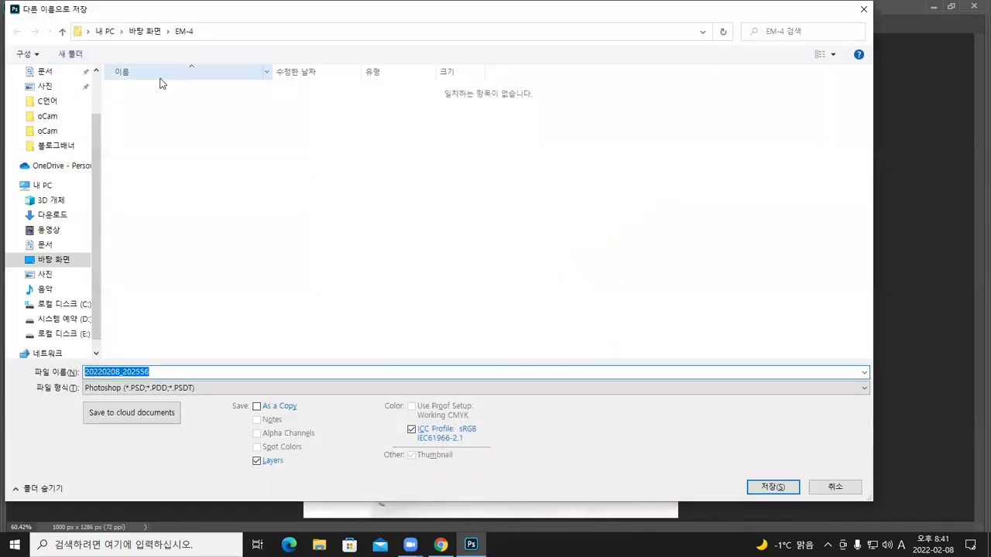
click(109, 389)
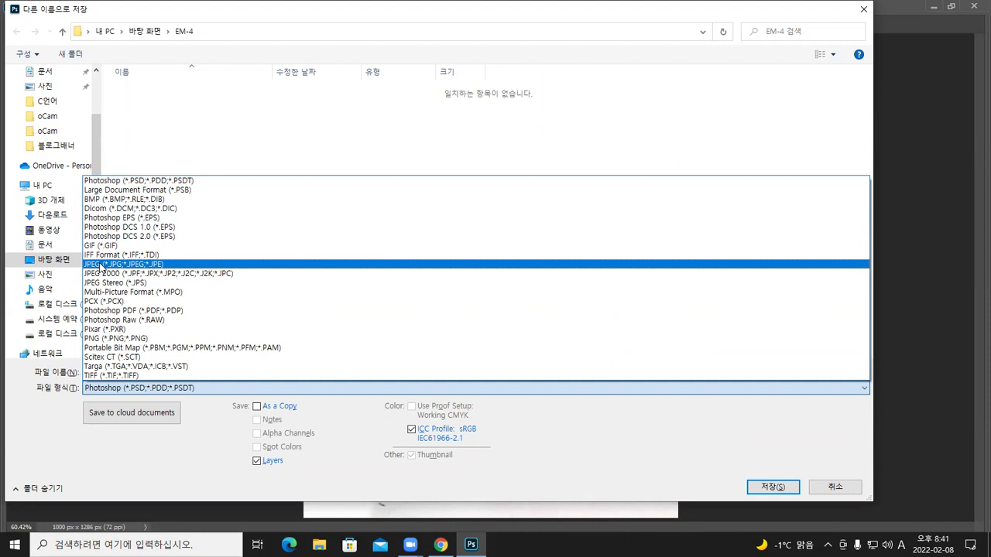
click(101, 265)
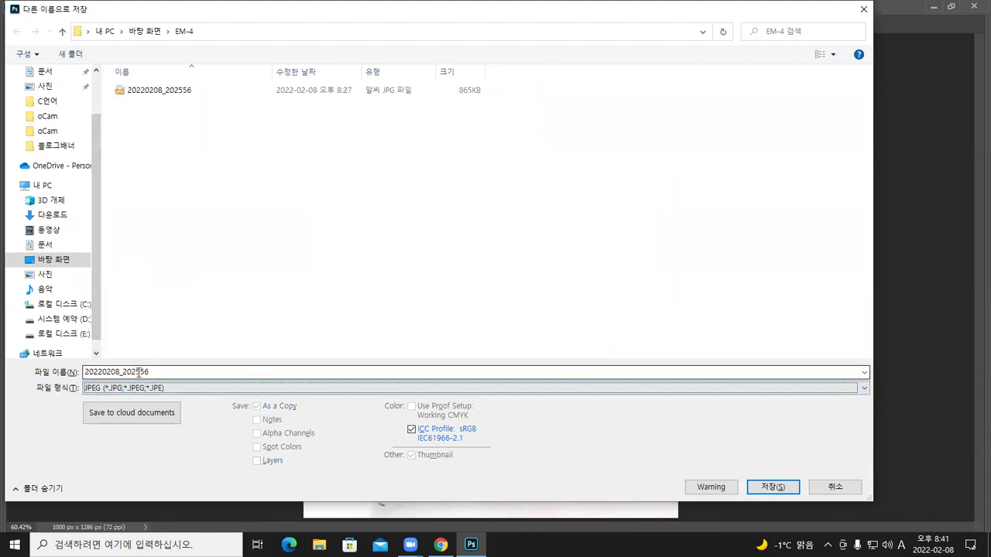
click(107, 391)
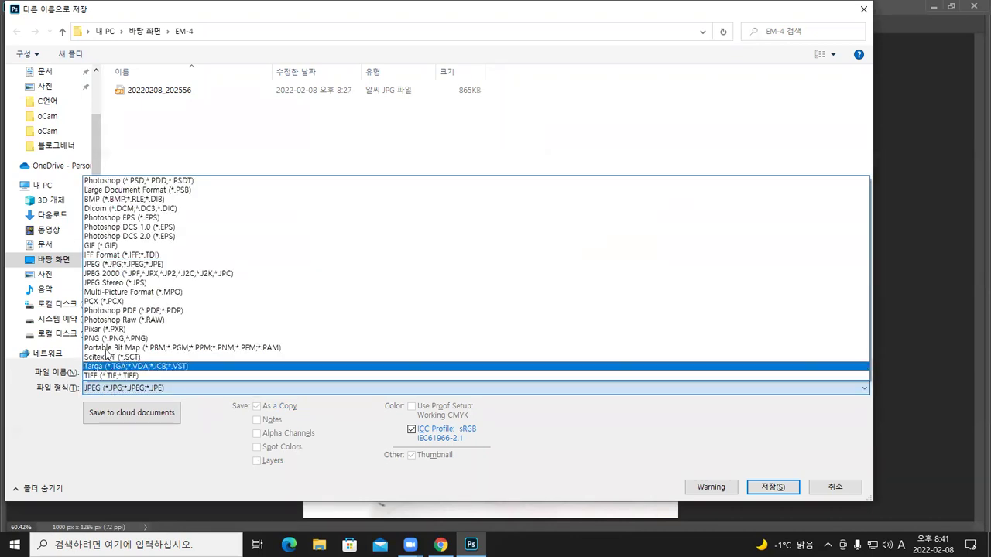
click(113, 265)
Name the file 정비캐릭_스케치 and save it at Maximum quality 12 with the Baseline ("Standard") format option.
double_click(157, 373)
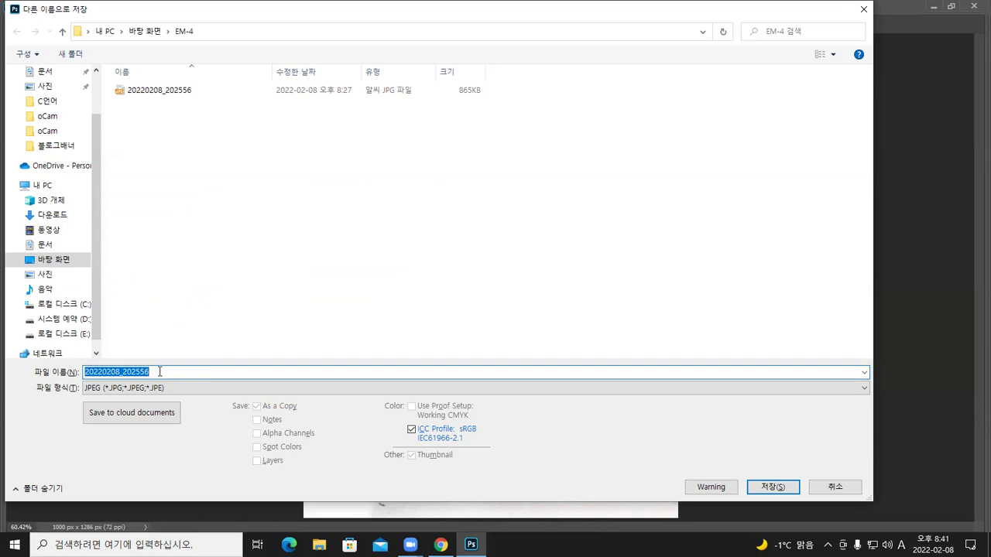
text(zo)
key(Hangul)
text(ㅈ)
text(비결)
text(릭)
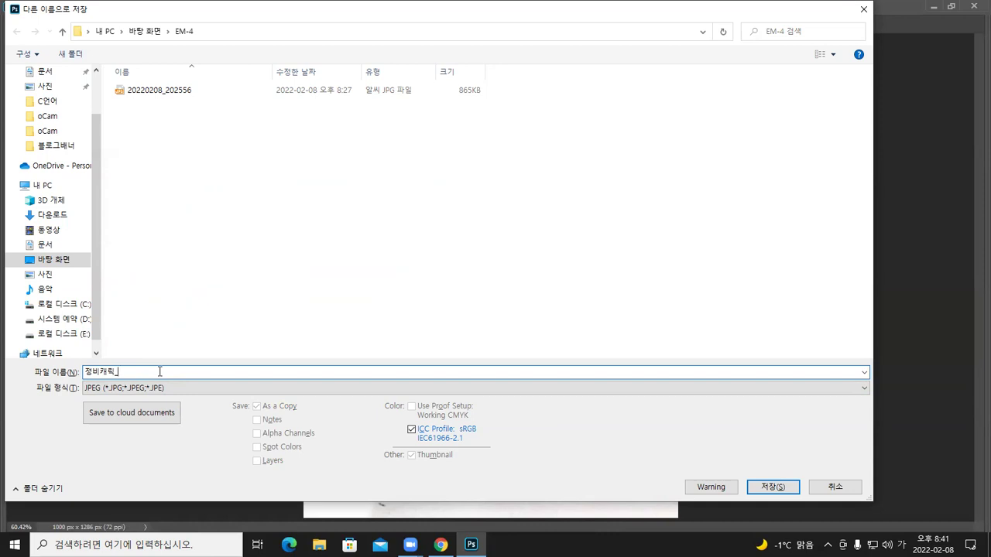
text(_스키)
text(치)
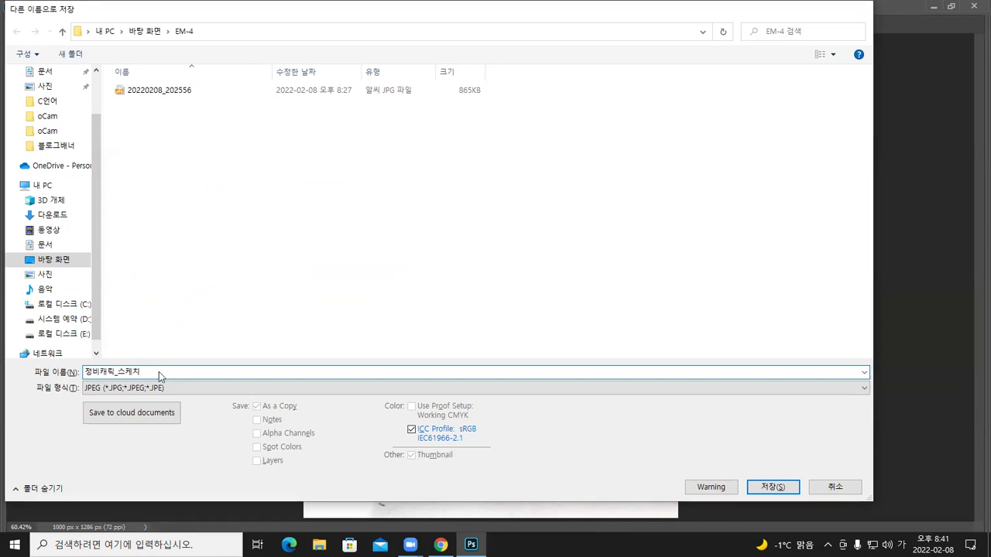
key(Return)
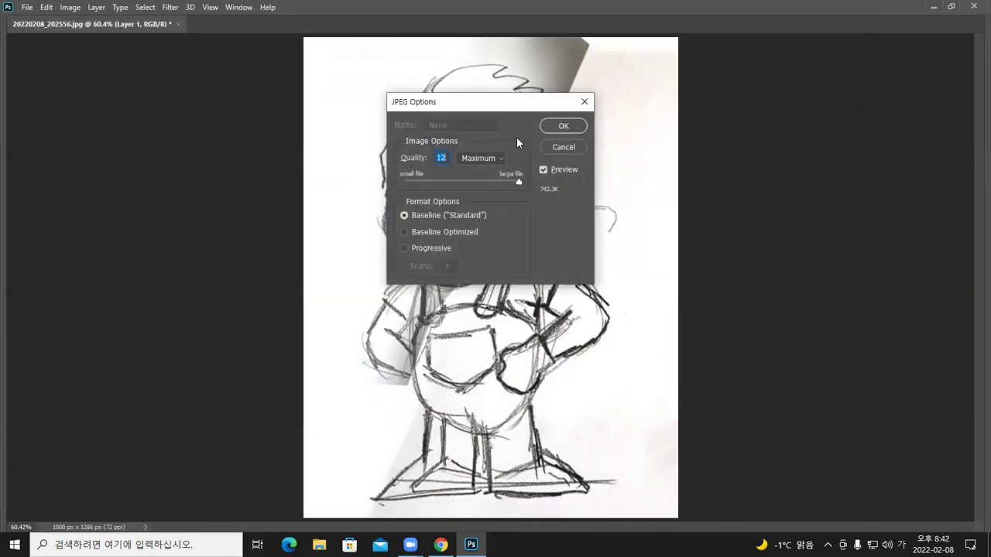
click(558, 128)
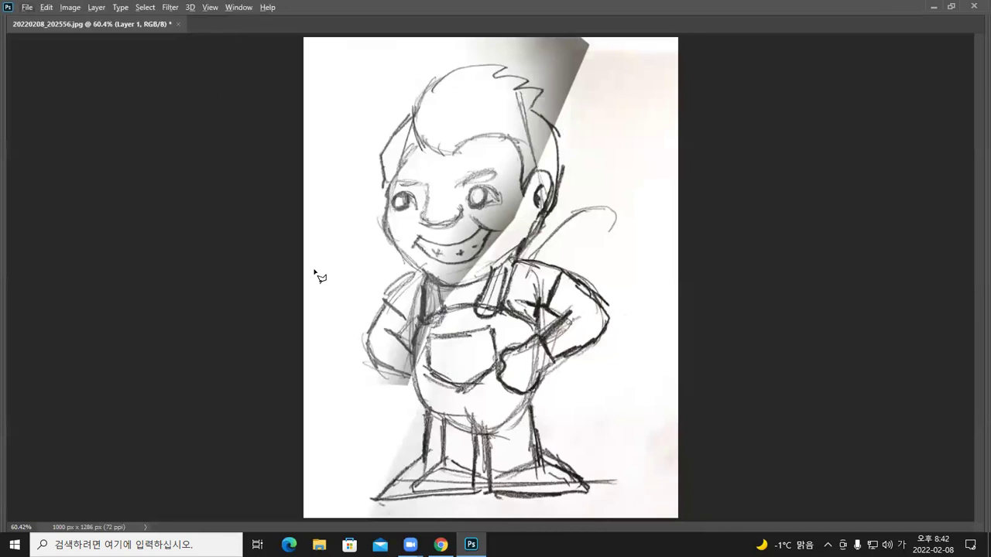
Switch to Illustrator and set the blank document's color mode to RGB Color.
mouse_move(975, 516)
key(alt+Tab)
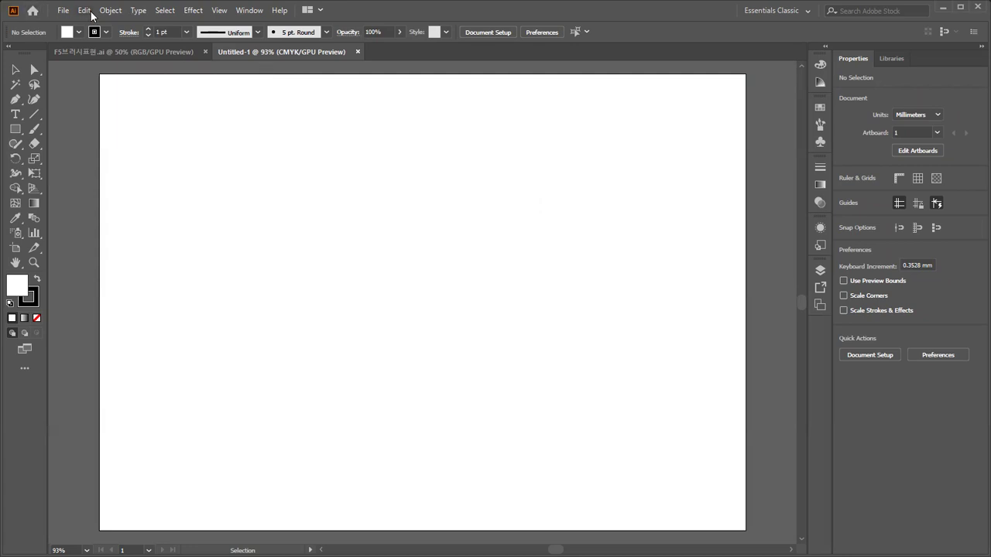
click(63, 11)
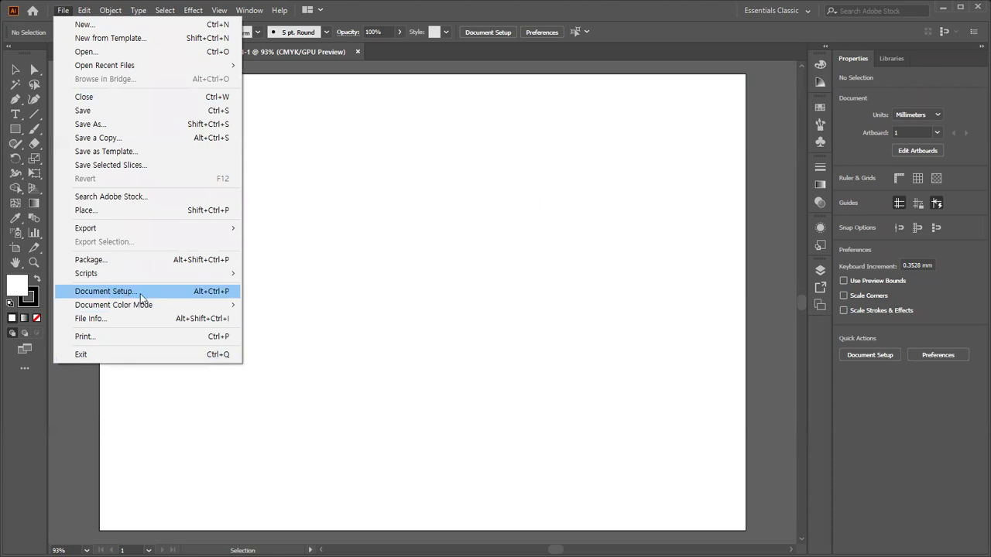
mouse_move(158, 307)
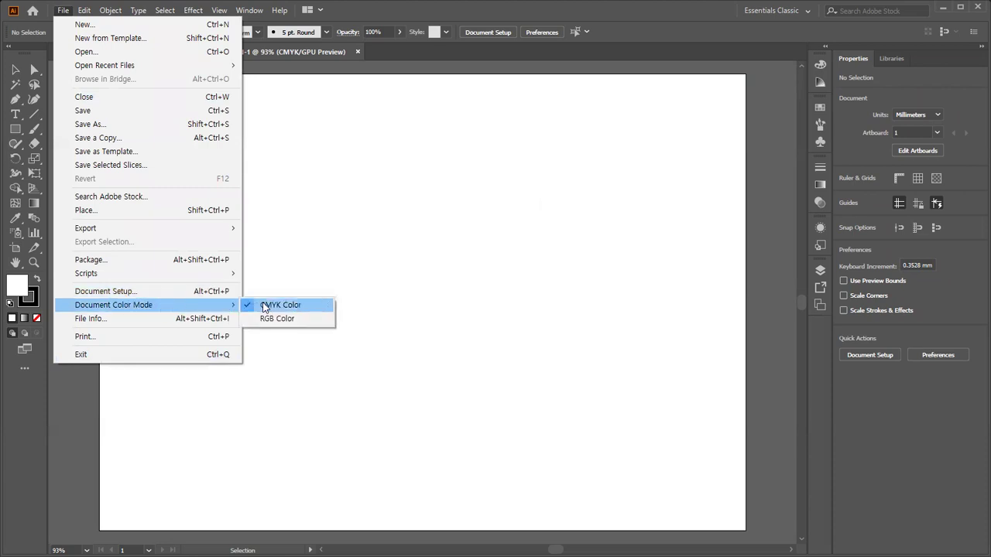
click(288, 320)
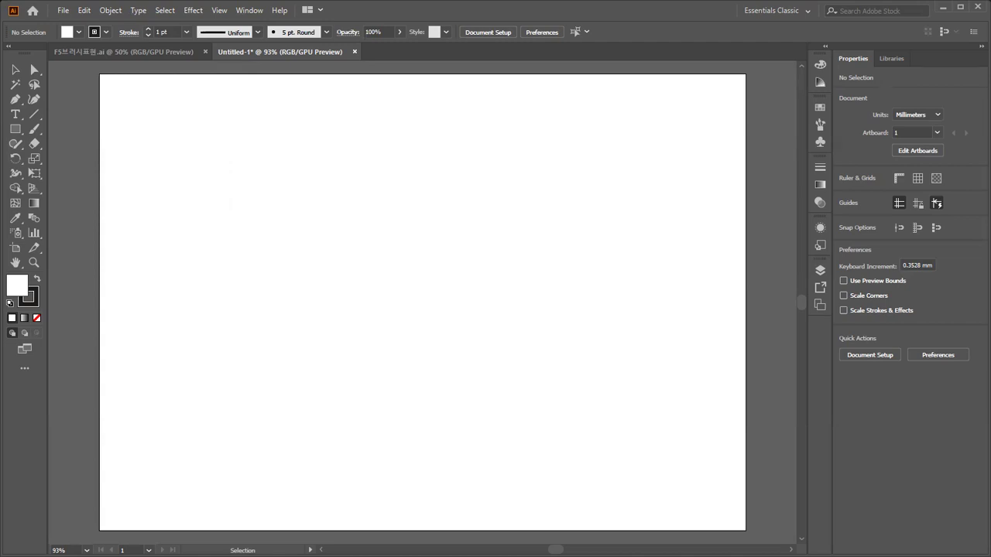
Compare the original photo with the cleaned sketch file in the EM-4 folder, and return to the blank Illustrator document.
key(alt+Tab)
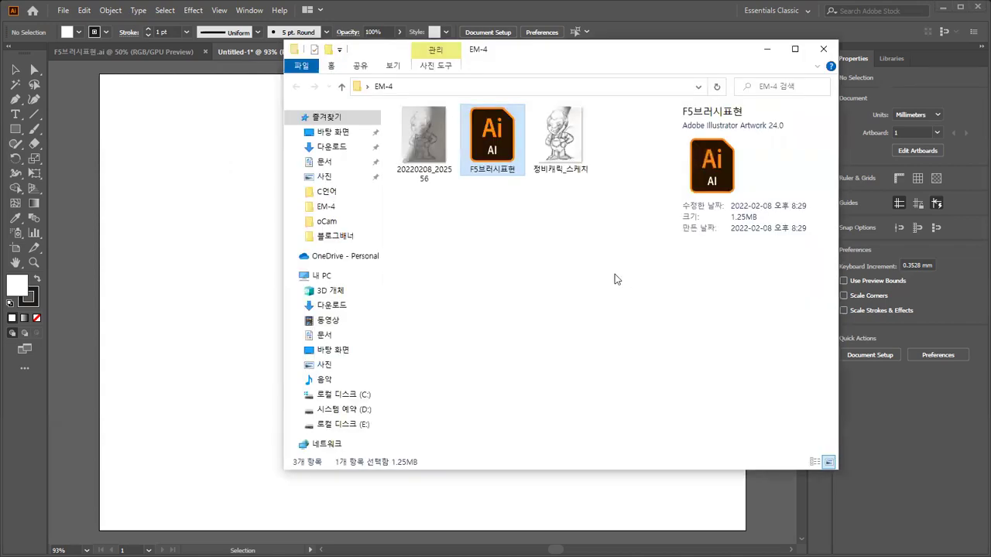
click(593, 228)
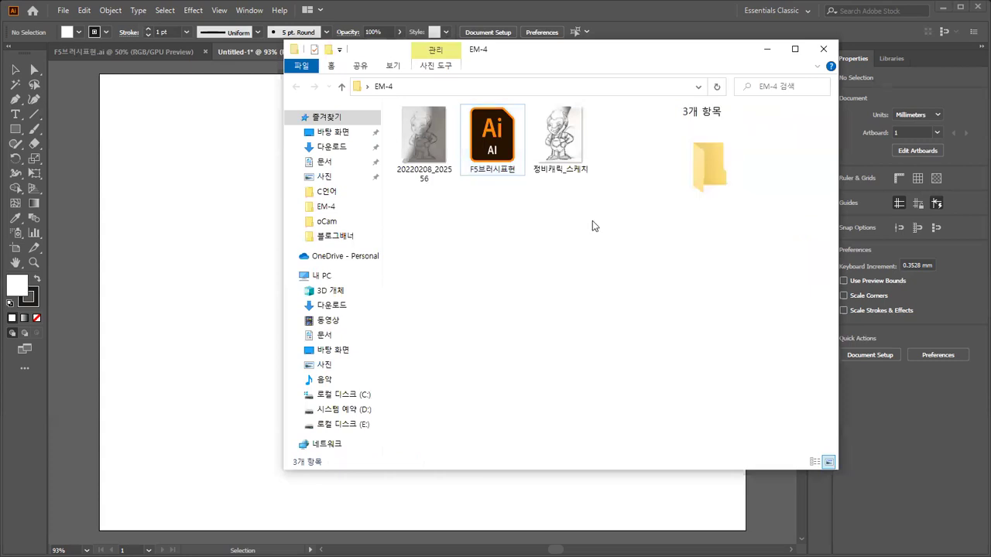
click(422, 128)
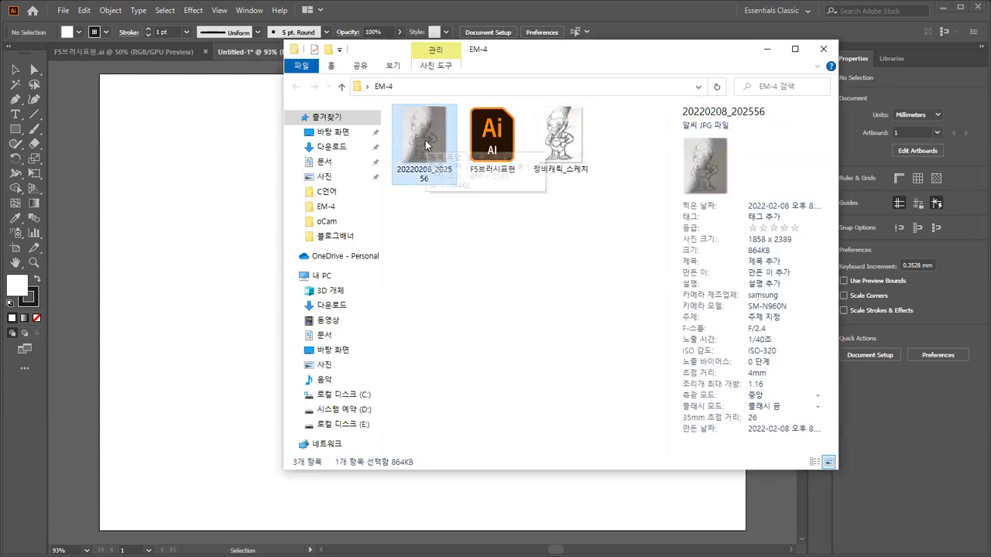
click(566, 139)
click(426, 148)
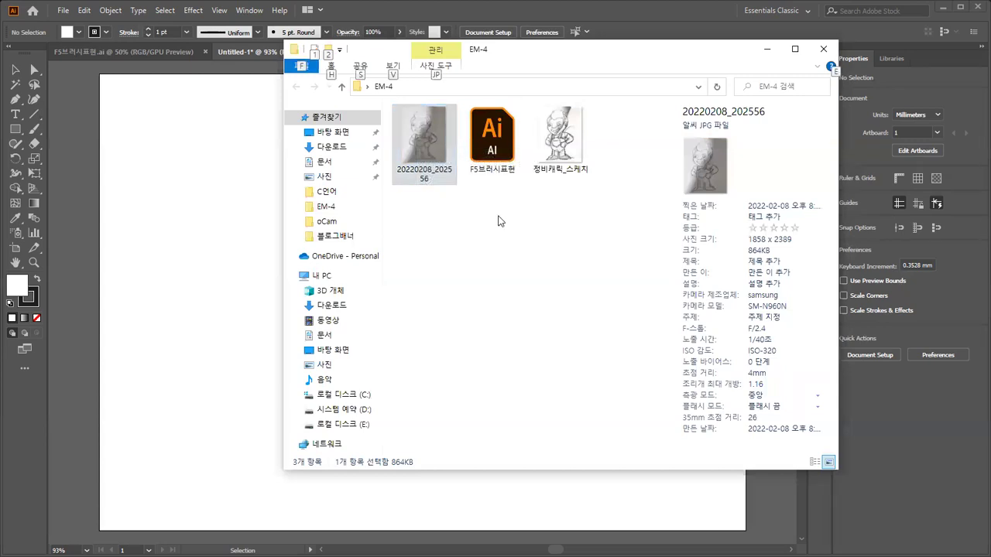
click(521, 6)
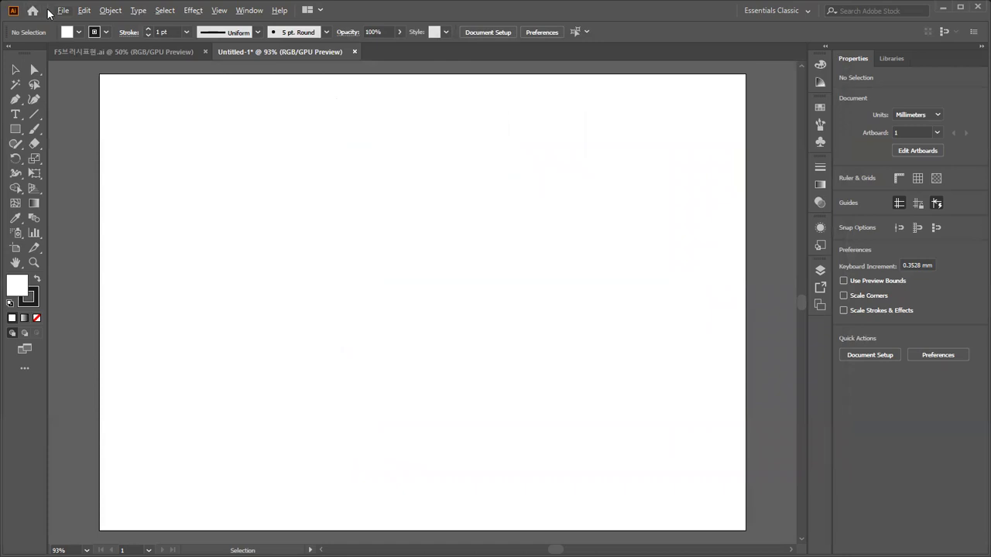
Place the photo 20220208_202556 from the EM-4 folder into the document as a linked template.
click(64, 10)
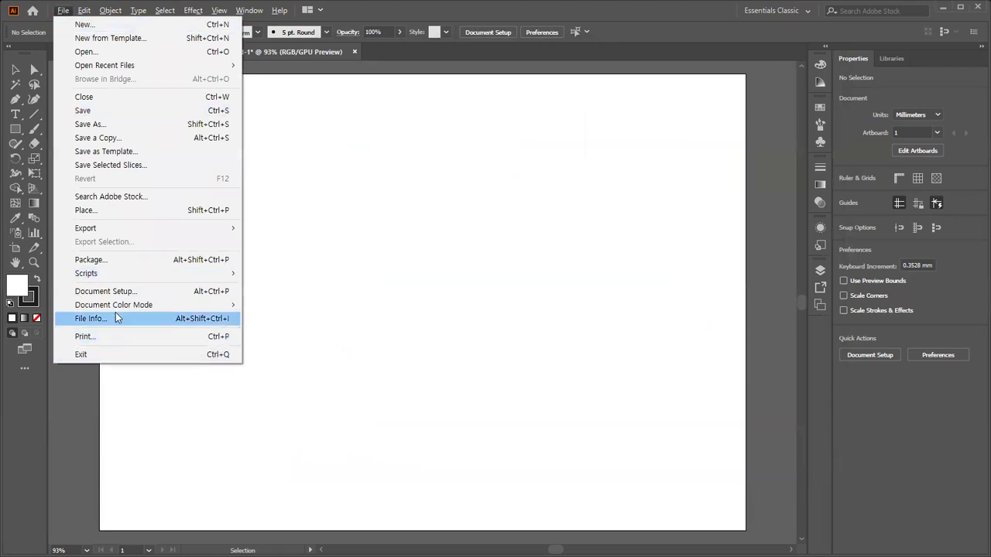
click(190, 217)
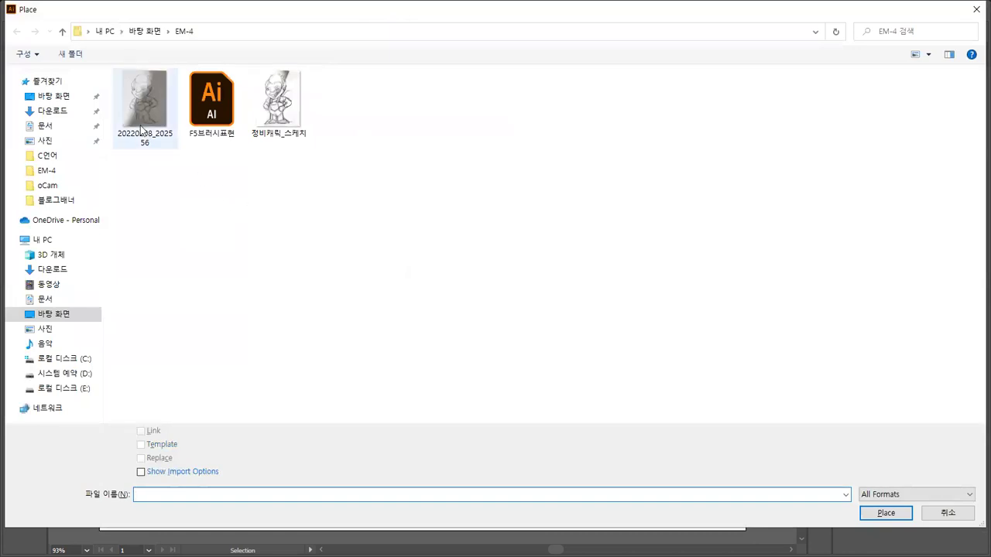
click(135, 104)
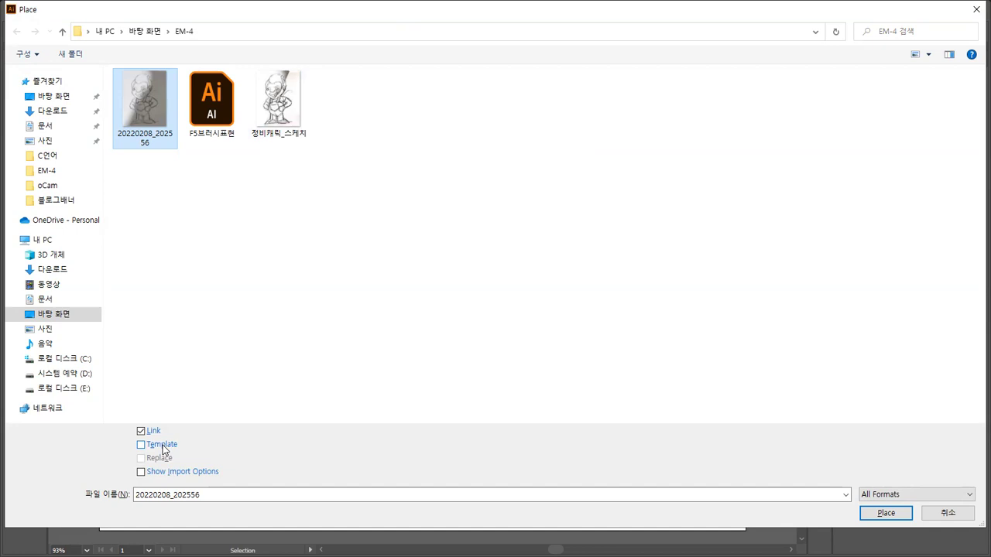
click(163, 448)
click(165, 87)
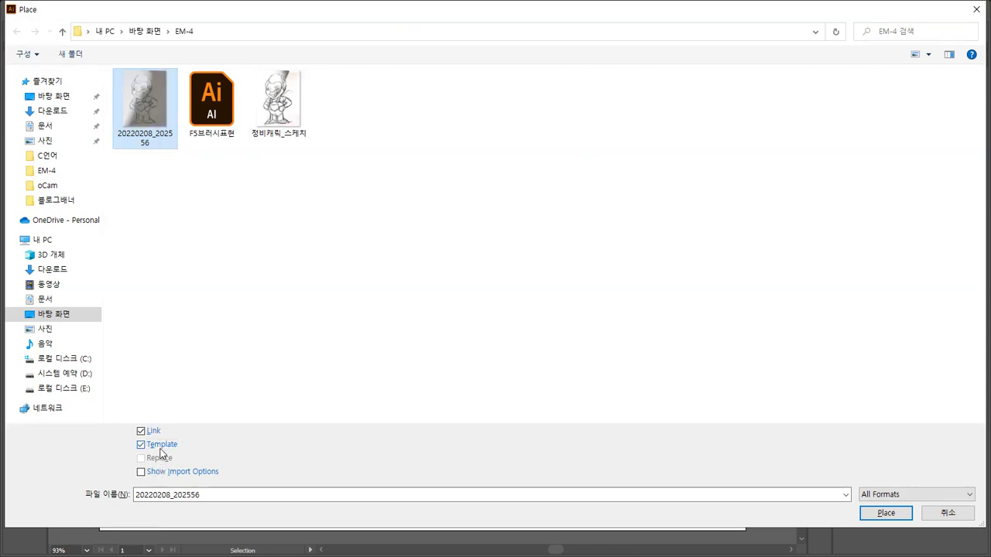
click(882, 513)
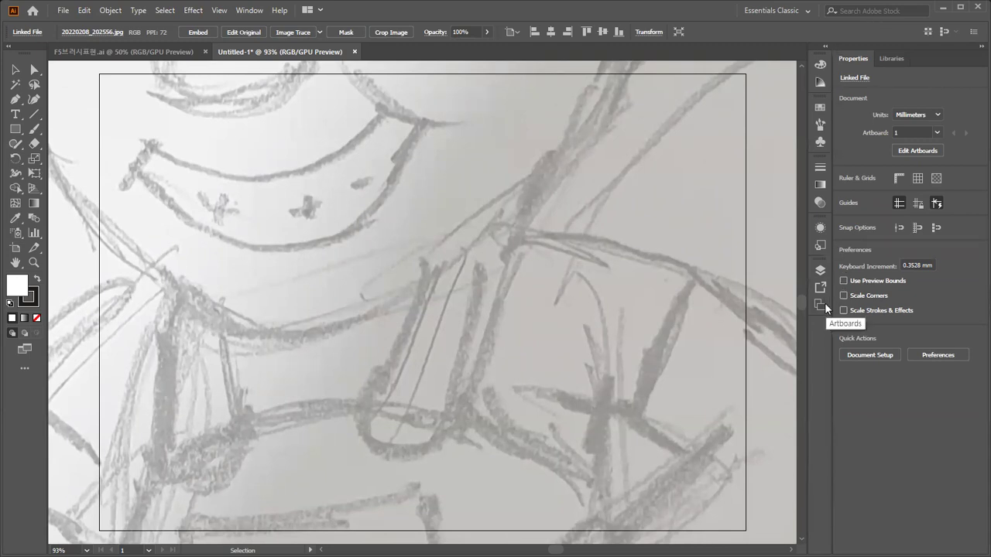
Deselect the placed image, display the layer list wide enough for full names, and inspect the template layer and Layer 1.
click(711, 259)
key(F7)
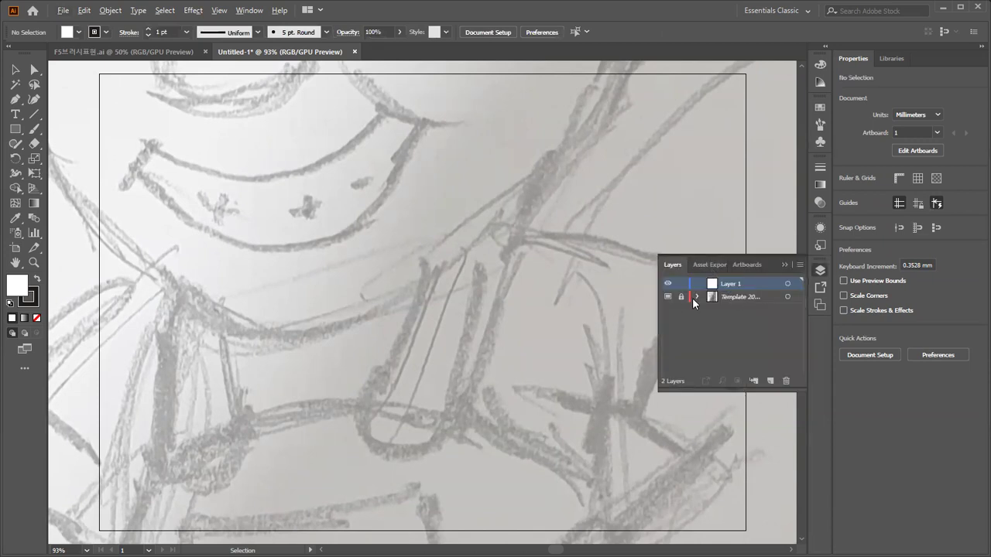
drag(659, 302, 581, 302)
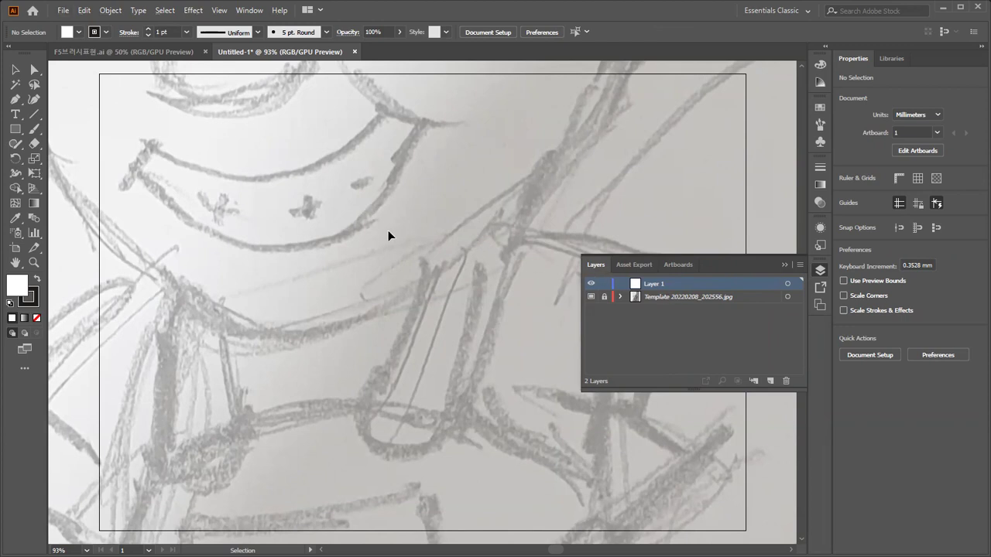
key(ctrl+minus)
key(ctrl+minus)
key(ctrl+minus)
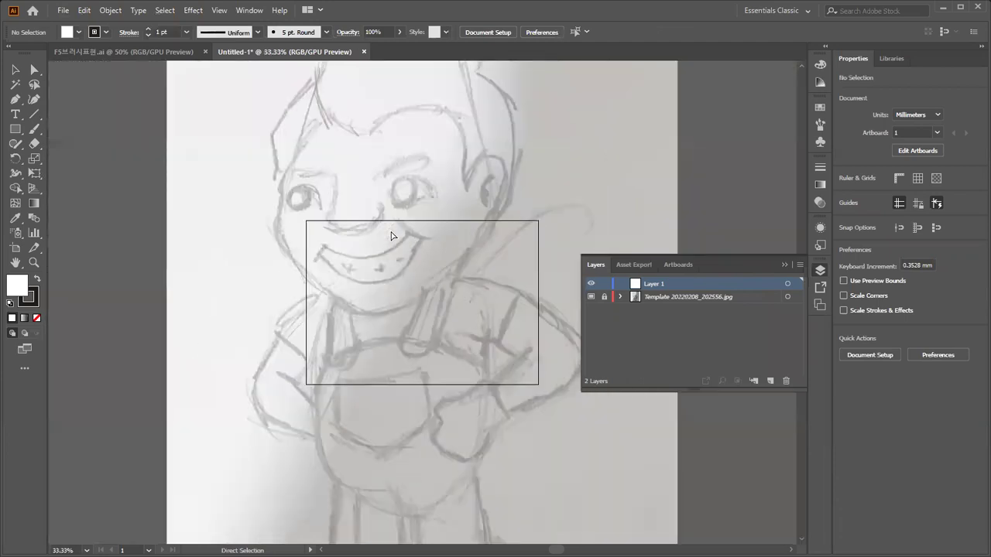
key(ctrl+minus)
key(ctrl+minus)
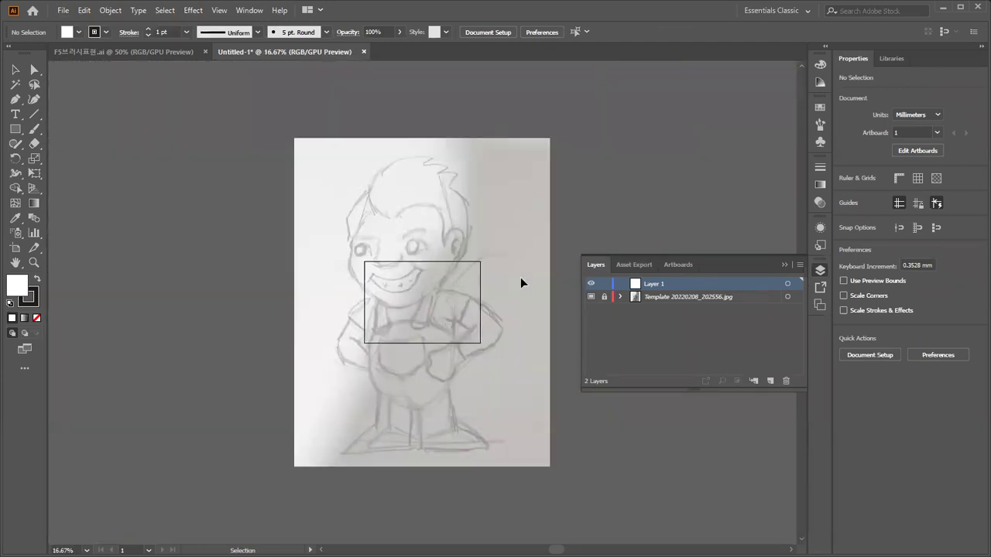
click(676, 295)
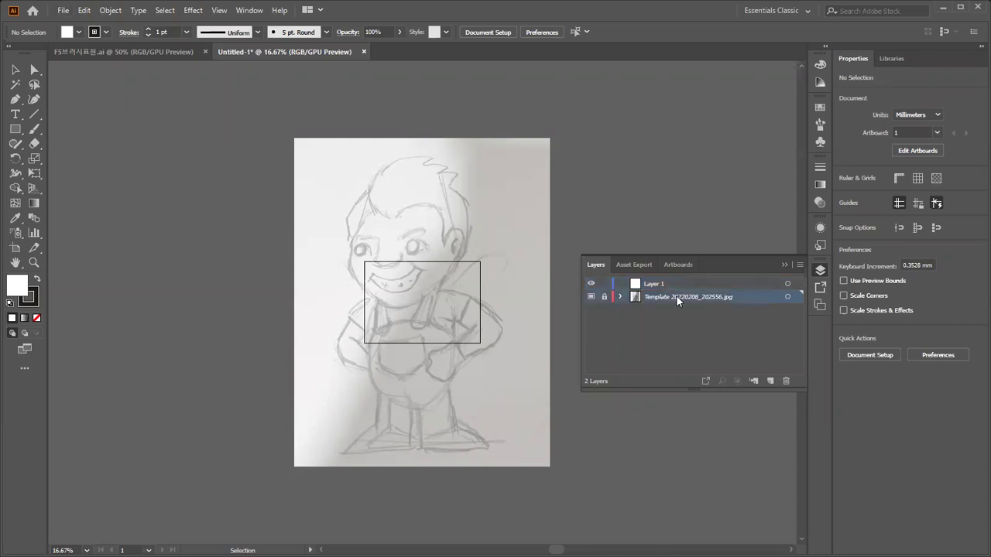
click(678, 283)
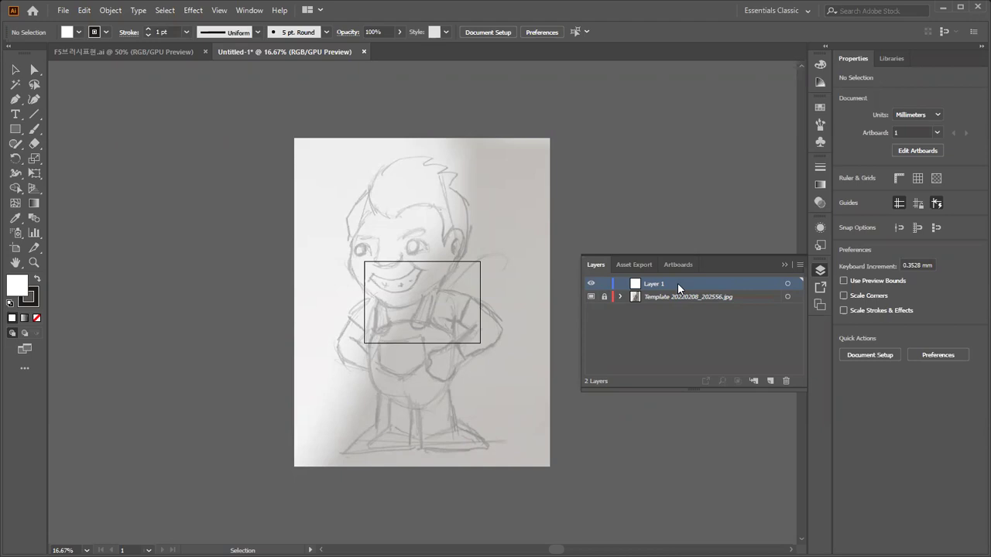
Unlock the template layer, select the sketch image and scale it uniformly to 40%.
click(604, 297)
click(605, 299)
click(458, 262)
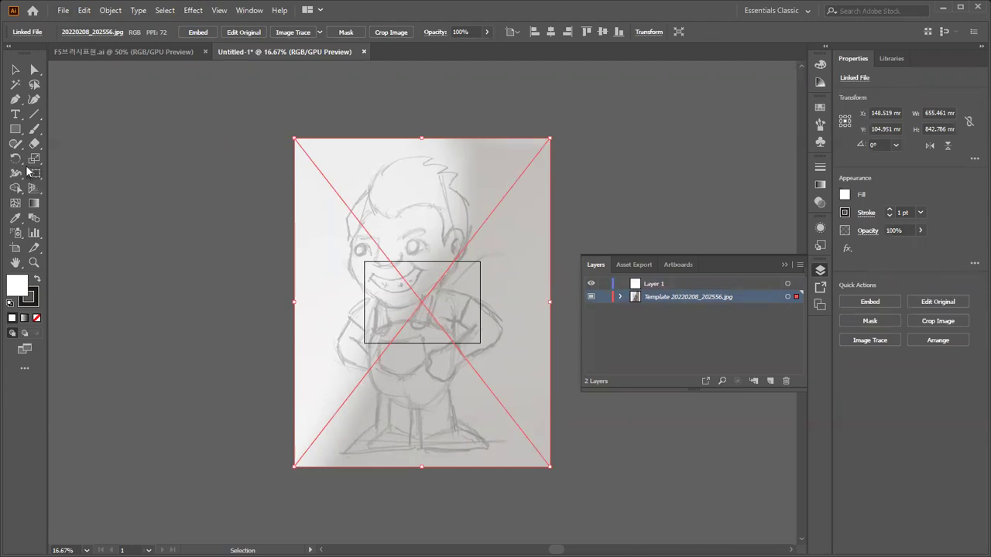
double_click(35, 161)
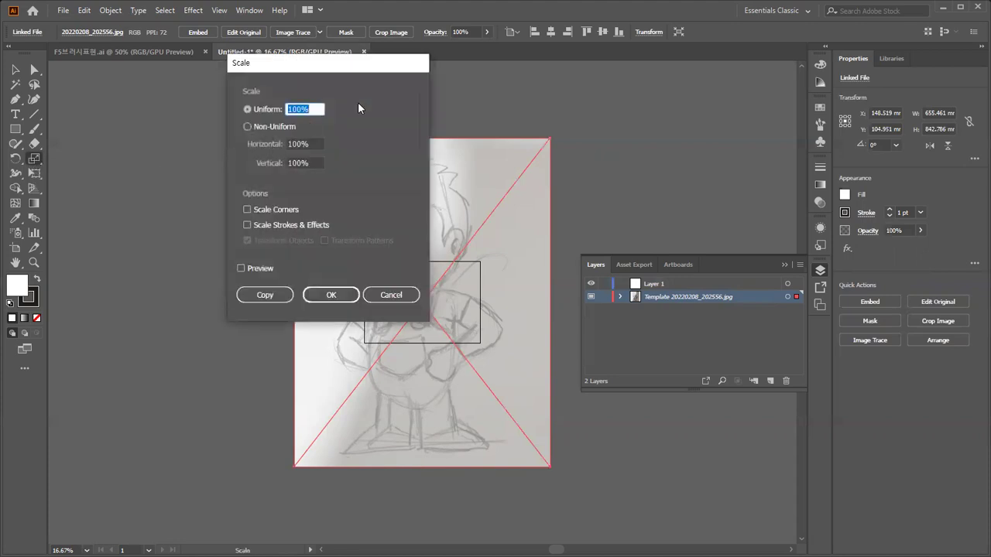
text(40)
click(328, 297)
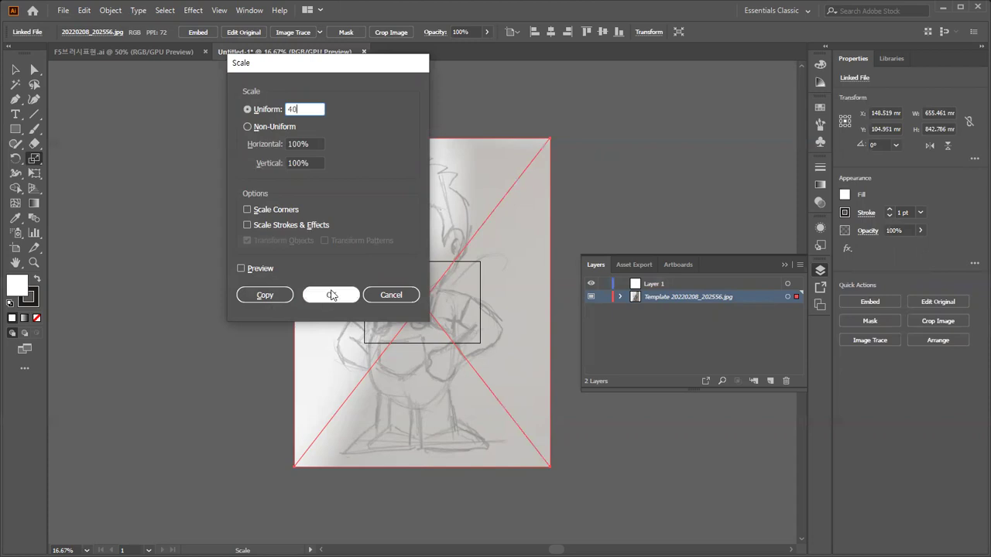
click(330, 296)
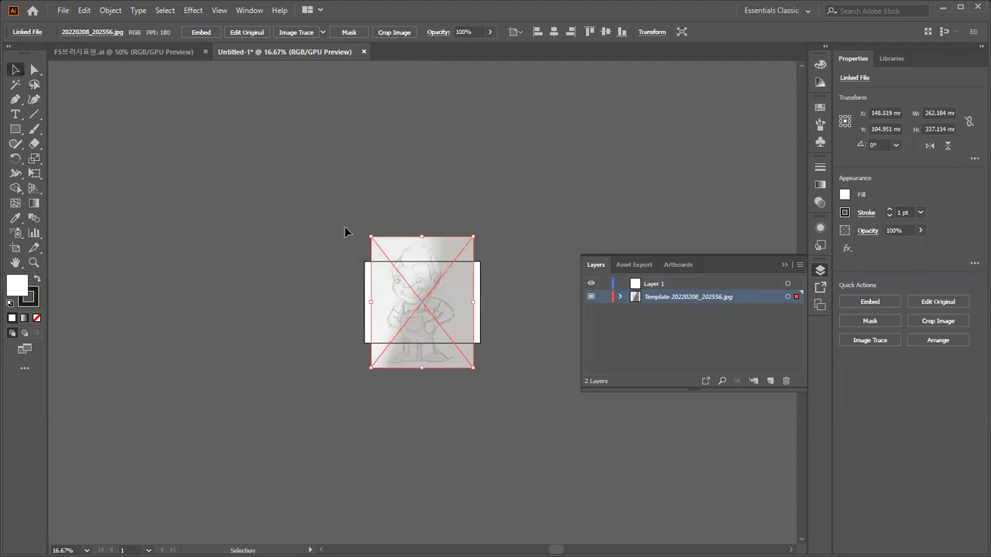
Shrink the sketch proportionally about its center to the artboard's height, about 163 × 210 mm.
key(ctrl+plus)
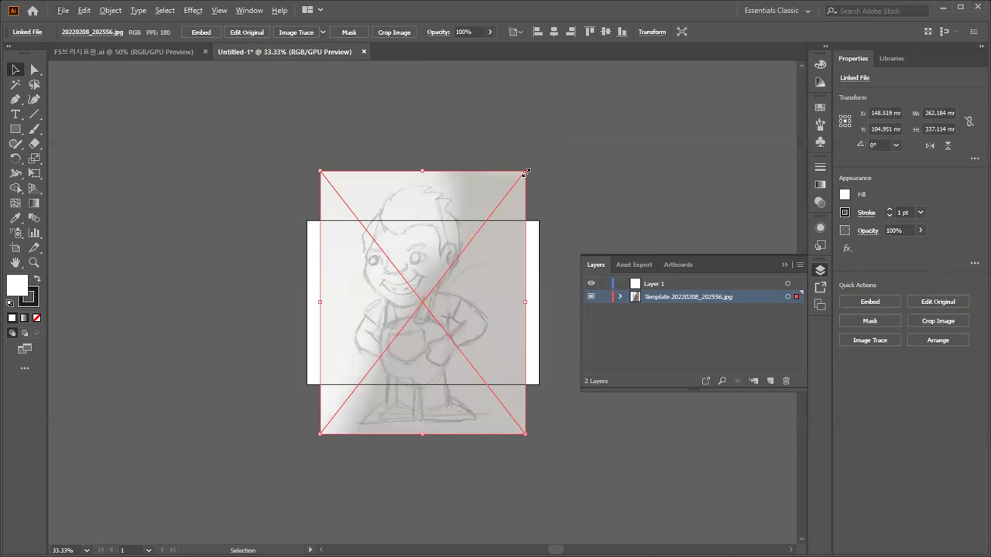
key(shift)
drag(526, 172, 492, 243)
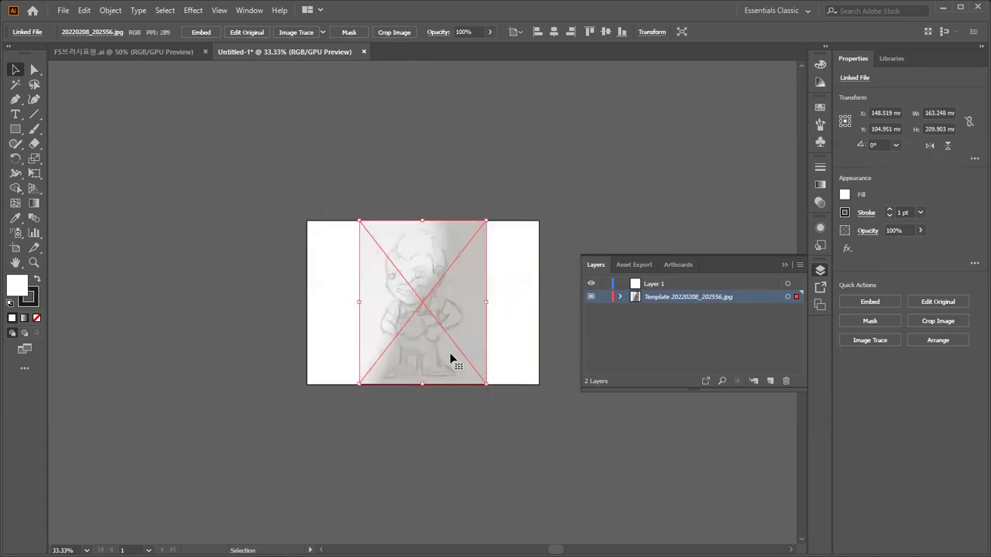
Lock the fitted template layer and make Layer 1 the active layer.
click(510, 369)
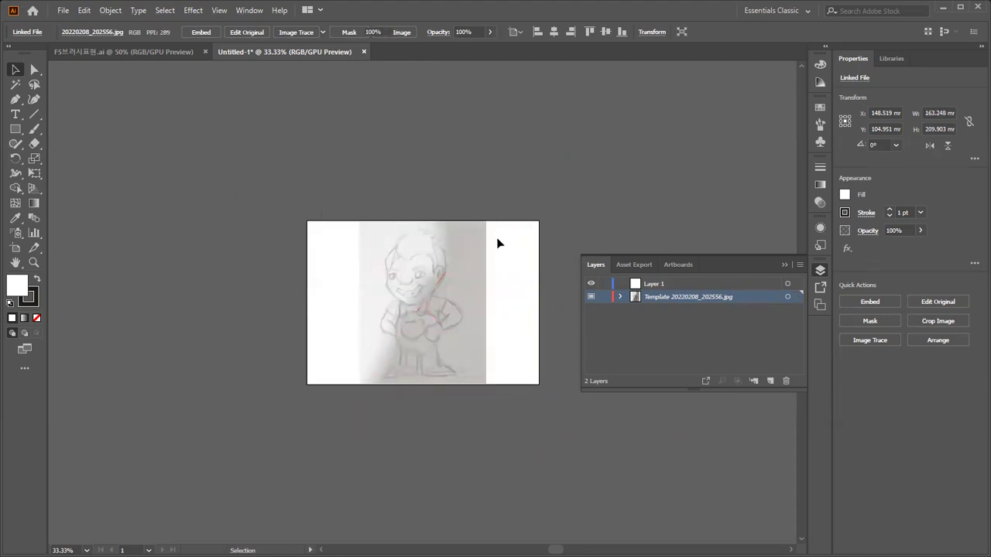
click(425, 275)
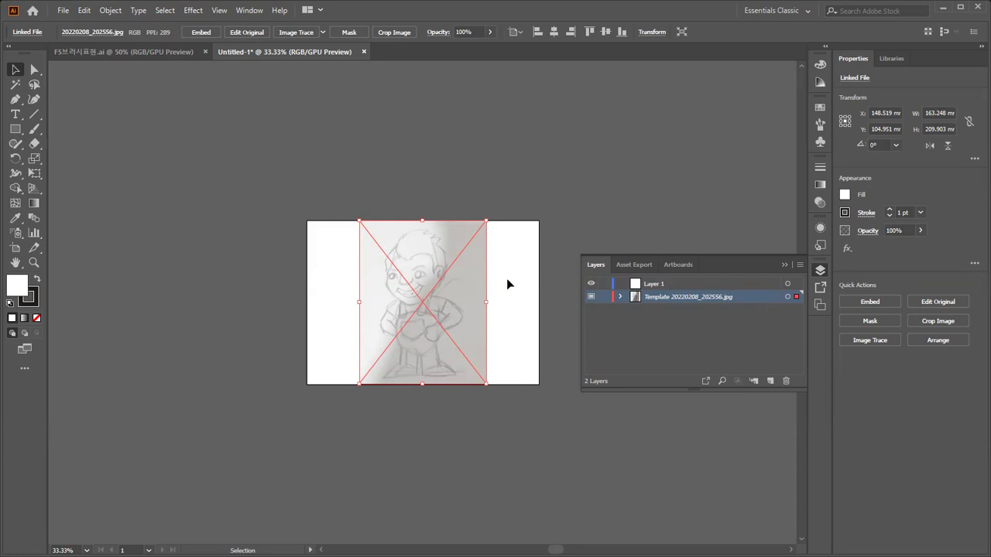
click(506, 278)
click(474, 282)
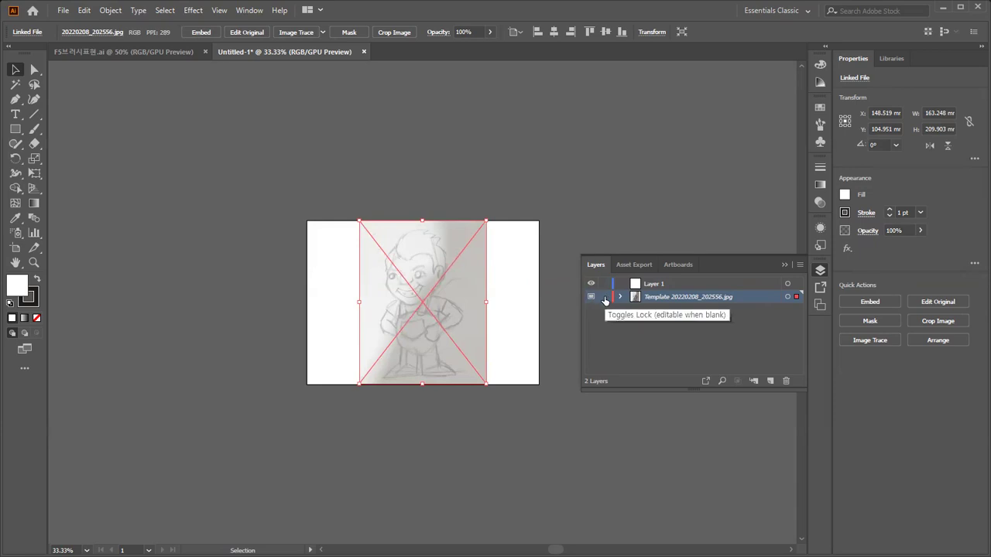
click(605, 298)
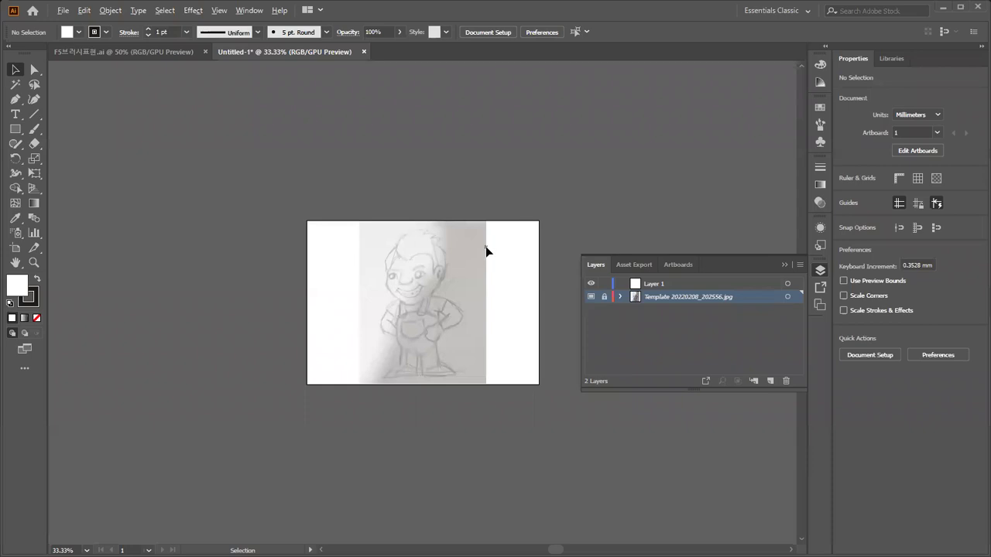
key(ctrl+0)
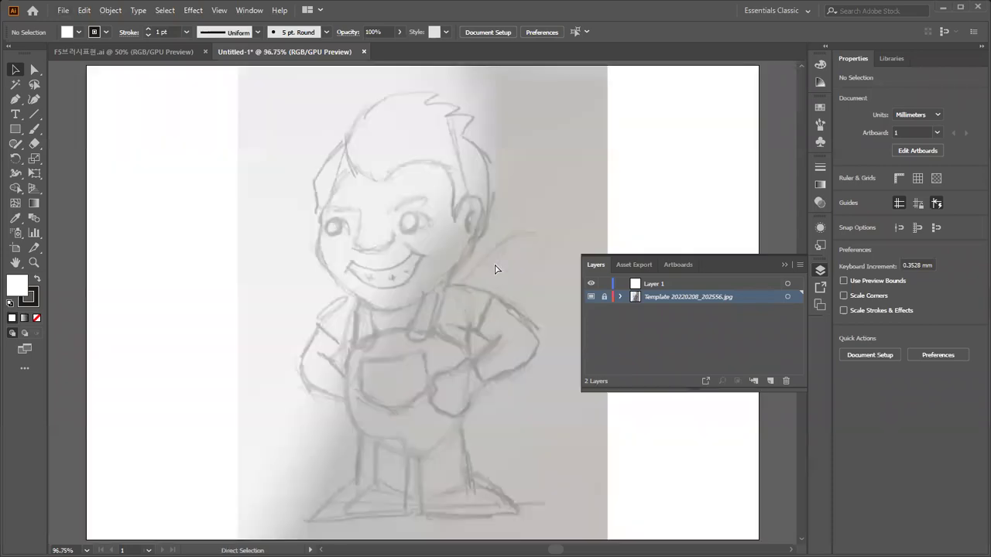
click(674, 285)
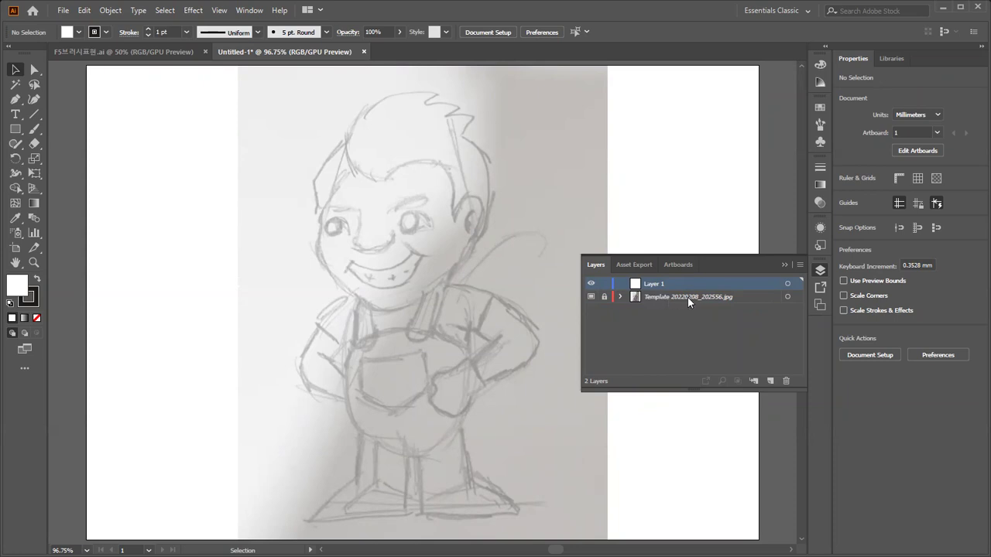
Unlock the template layer and turn off its Template setting in the layer options.
click(606, 298)
double_click(655, 297)
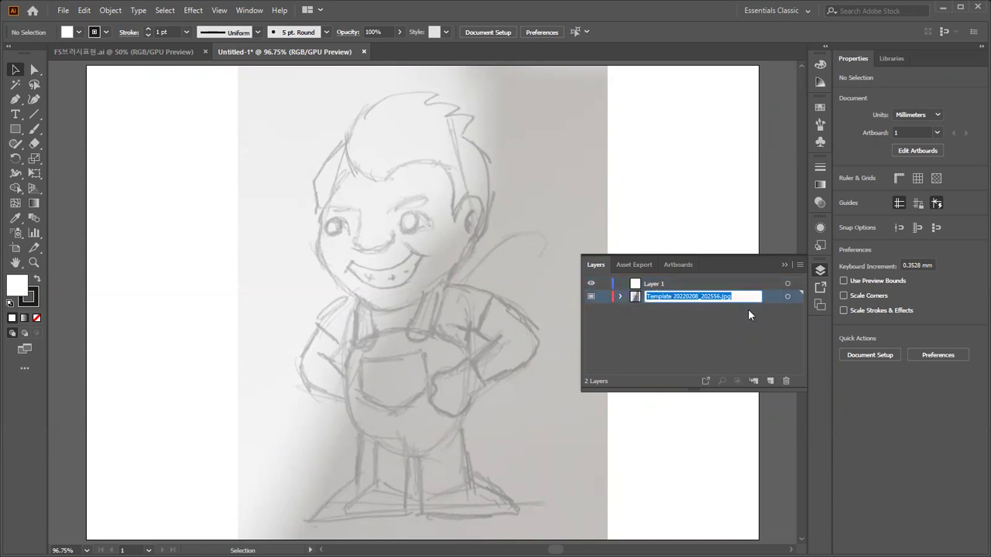
click(769, 300)
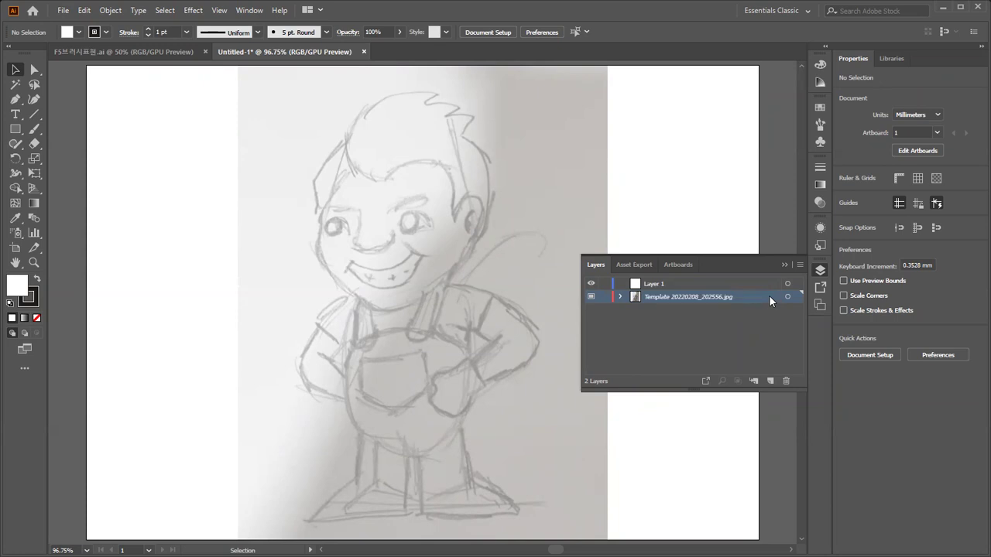
double_click(769, 296)
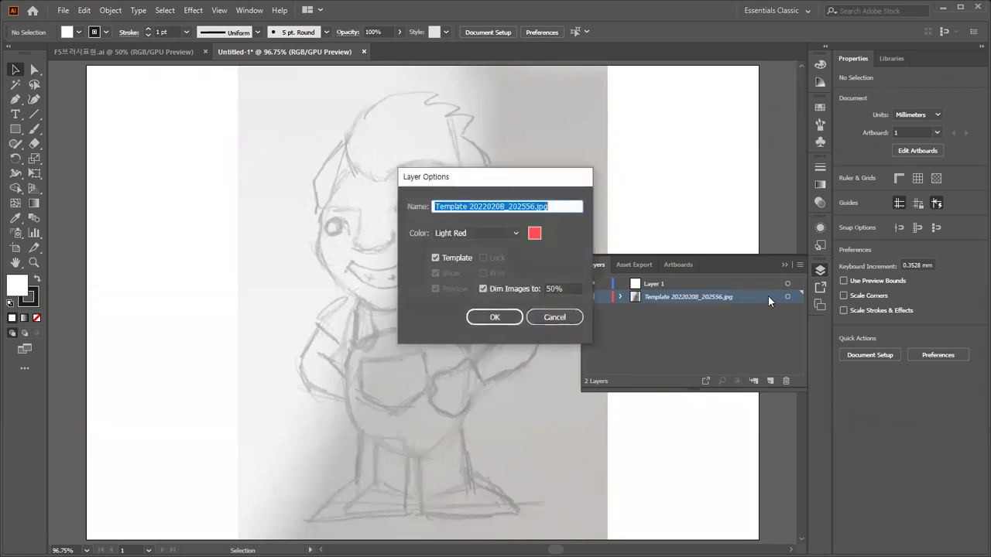
click(436, 257)
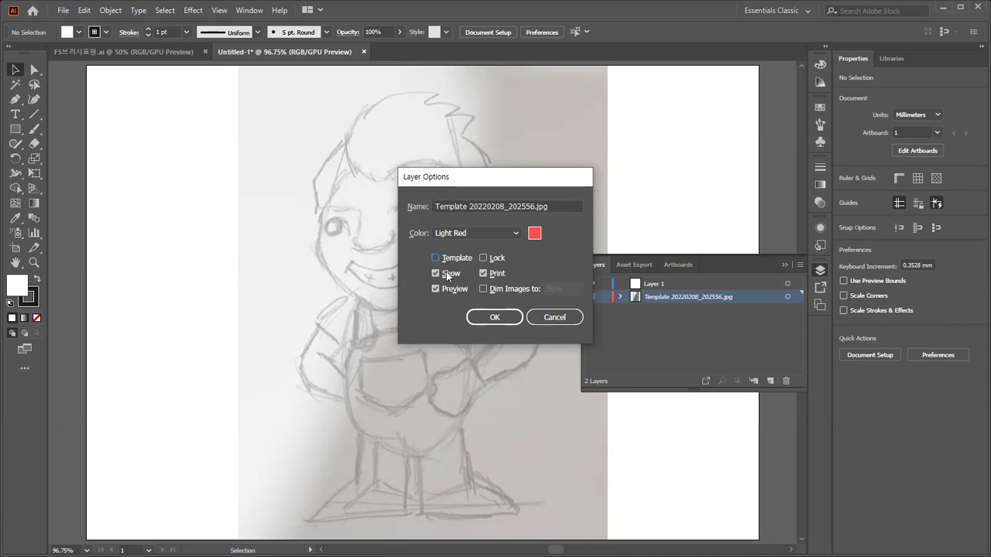
click(484, 317)
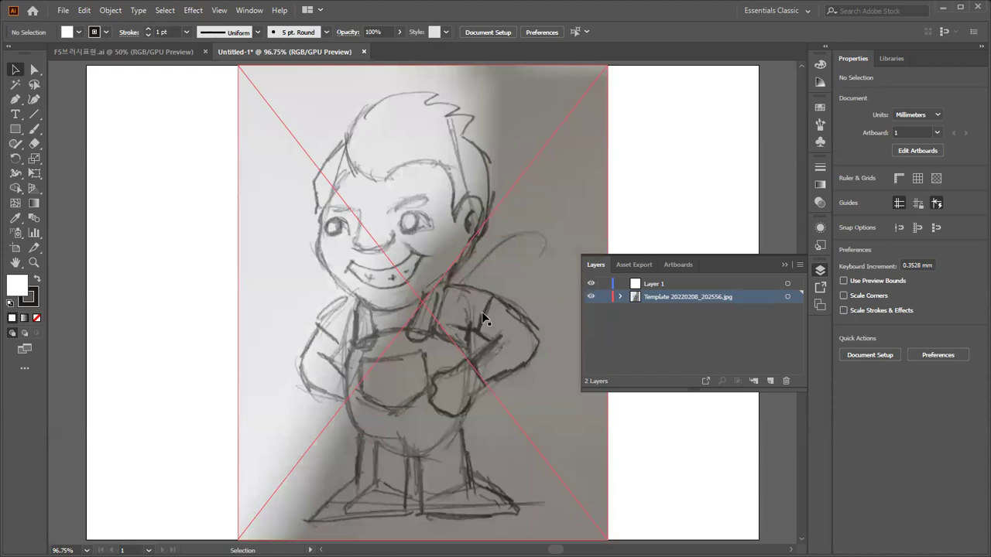
Turn the photo layer back into a template with images dimmed to 50%.
double_click(747, 298)
click(435, 257)
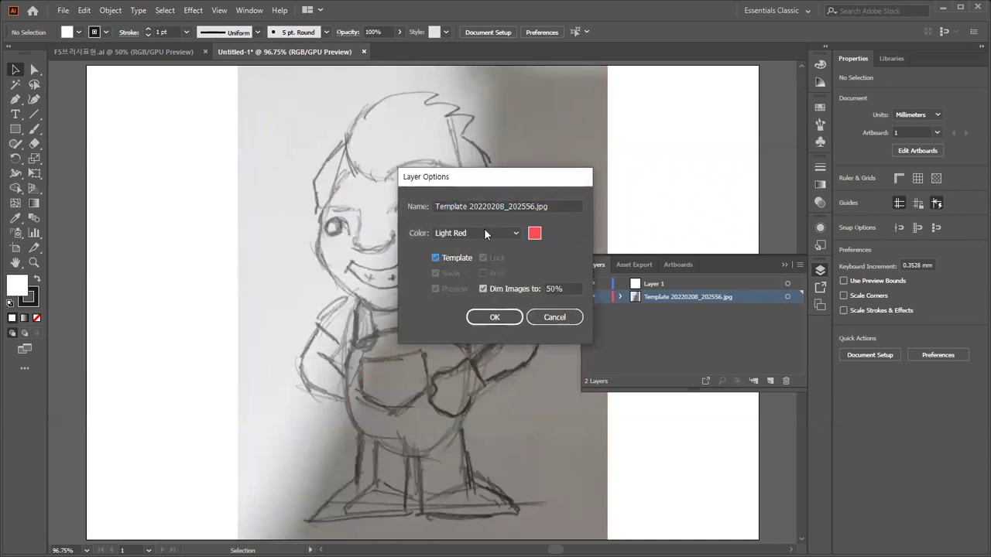
click(489, 316)
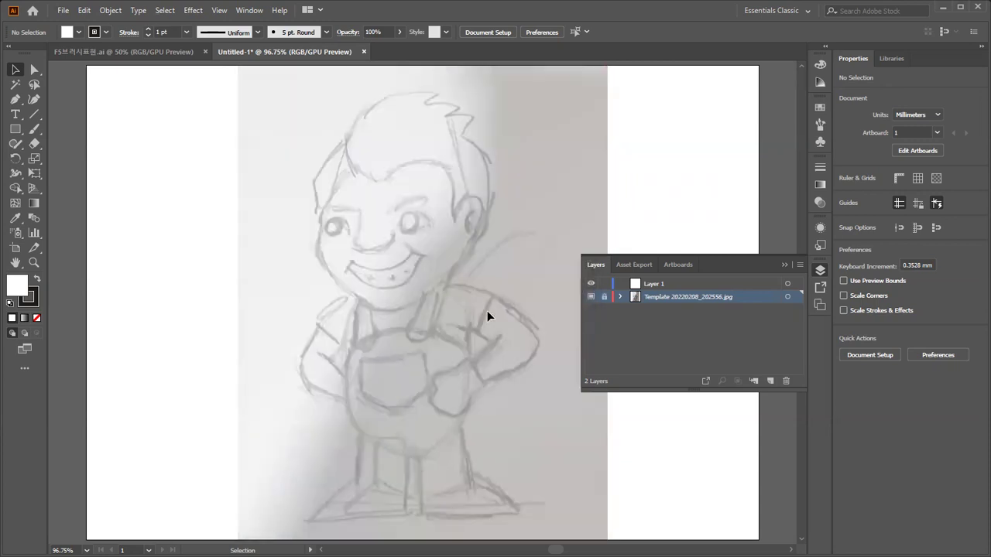
Make Layer 1 active and tear off the Pen and Shaper/Pencil tool groups as floating toolbars over the canvas.
click(667, 283)
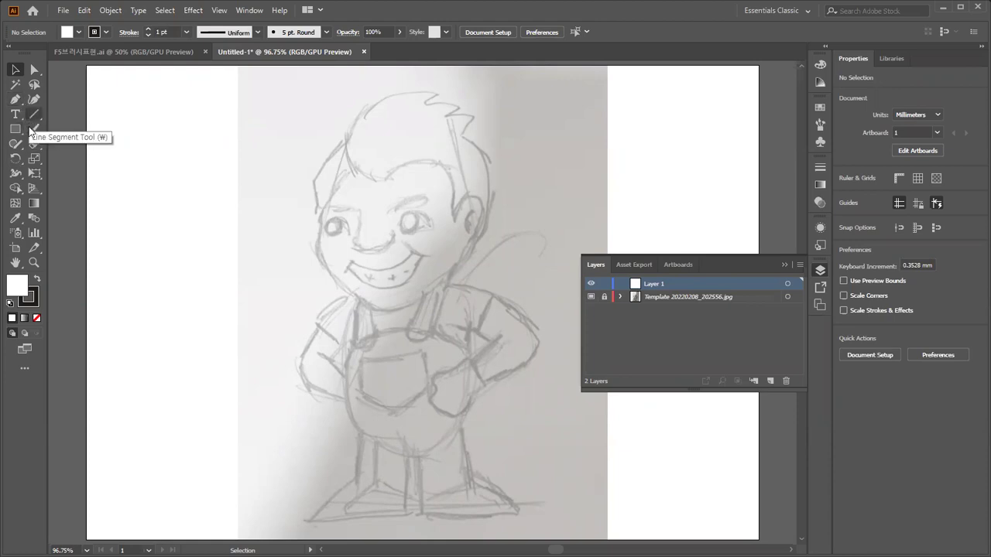
click(16, 100)
drag(15, 103, 155, 121)
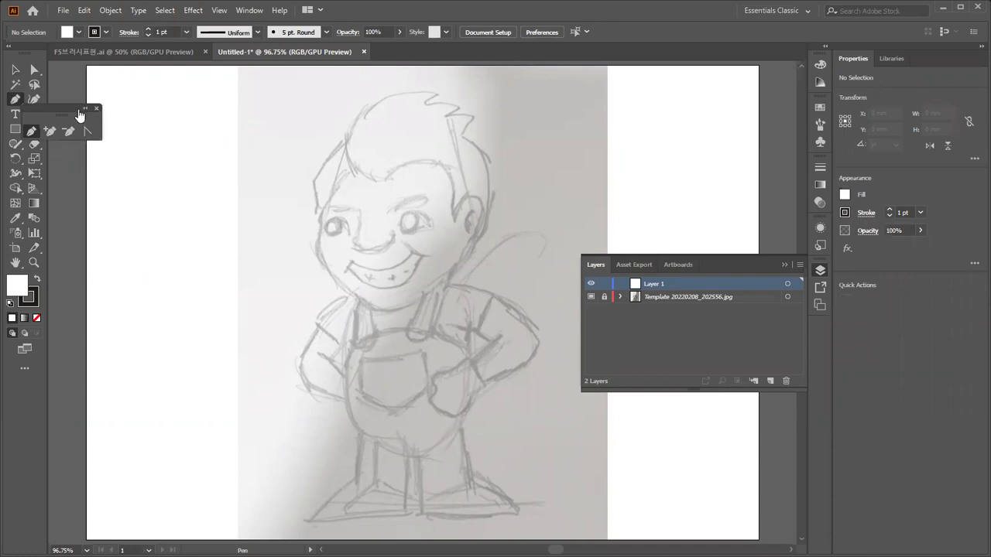
drag(73, 108, 203, 103)
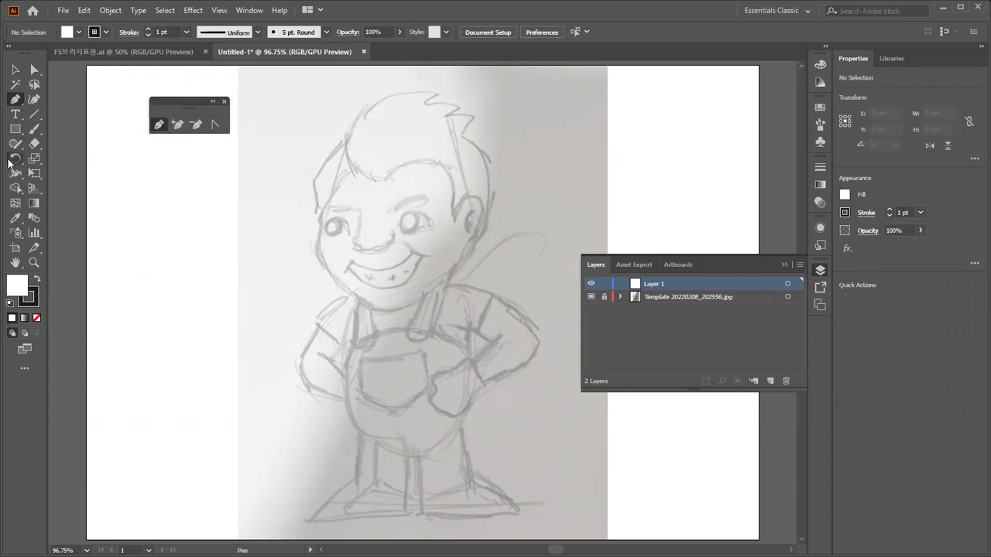
drag(14, 146, 173, 147)
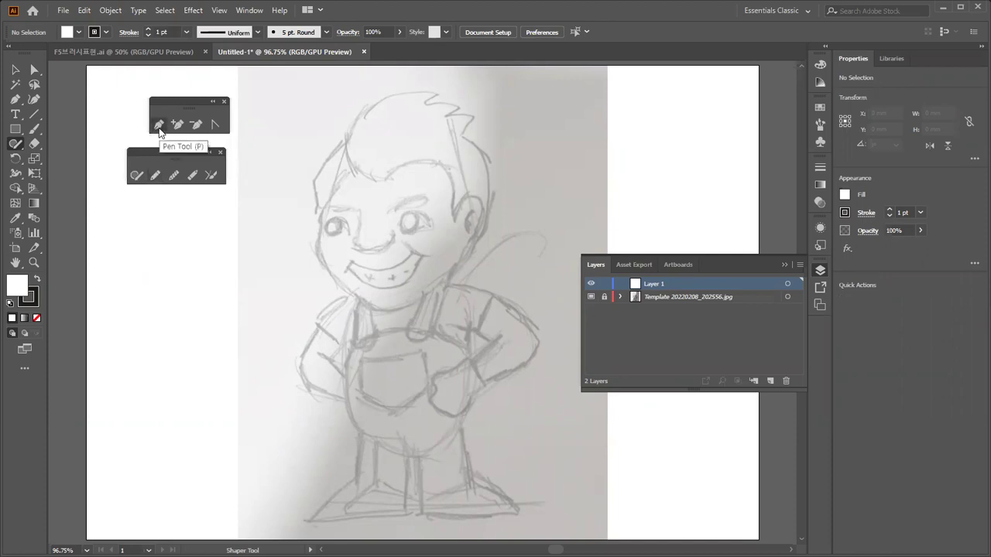
Trace the character's face with the Pen tool, from the hairline at the temple down around the chin and up to the opposite ear.
click(159, 126)
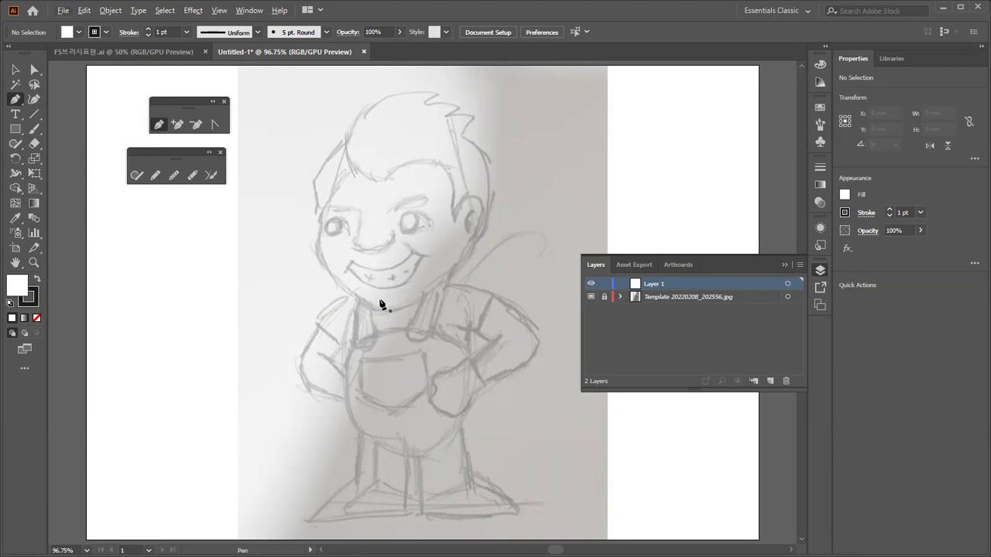
click(351, 164)
click(323, 211)
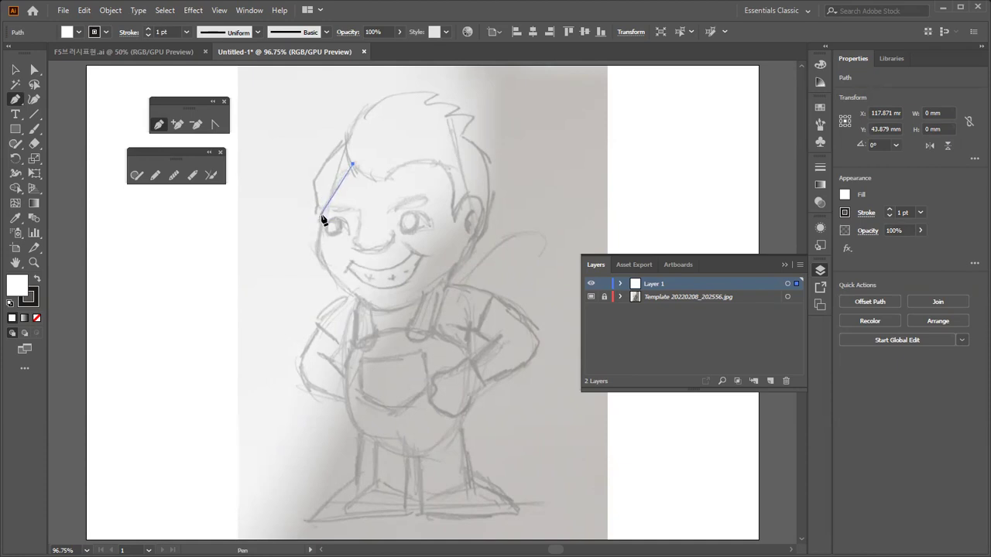
drag(323, 214, 315, 251)
drag(314, 251, 314, 251)
drag(381, 311, 436, 317)
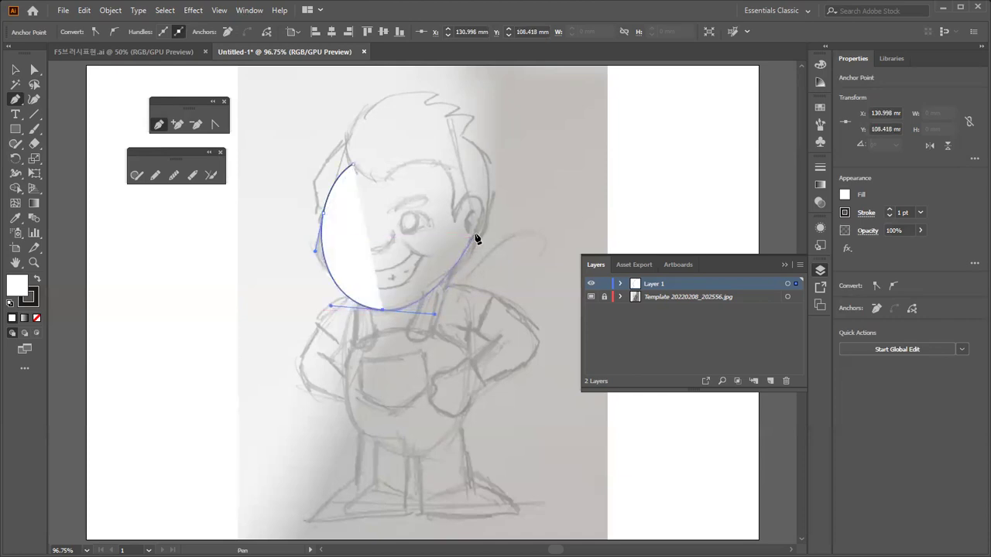
drag(476, 219, 454, 153)
drag(414, 148, 406, 145)
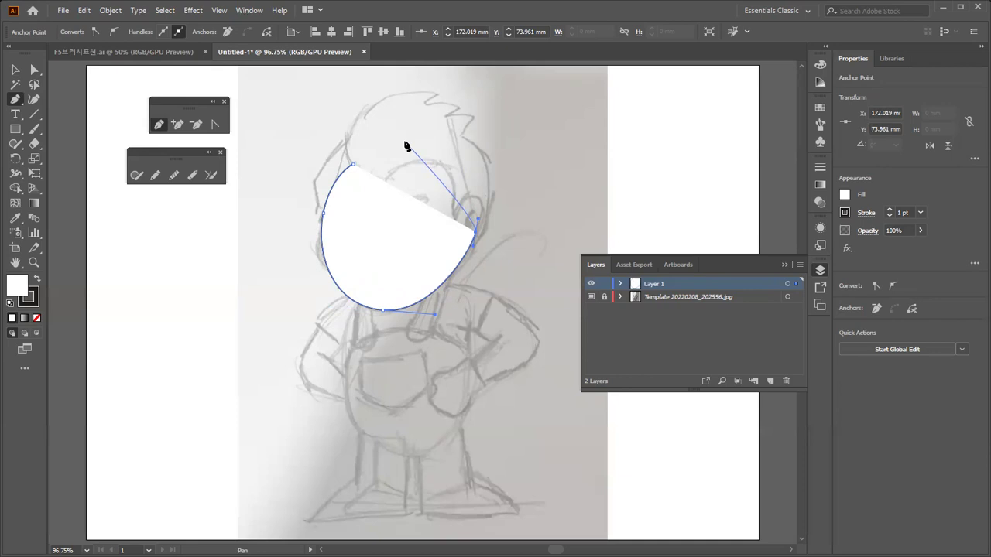
Switch to Outline view and close the head path with a curve over the forehead.
key(ctrl)
key(ctrl+y)
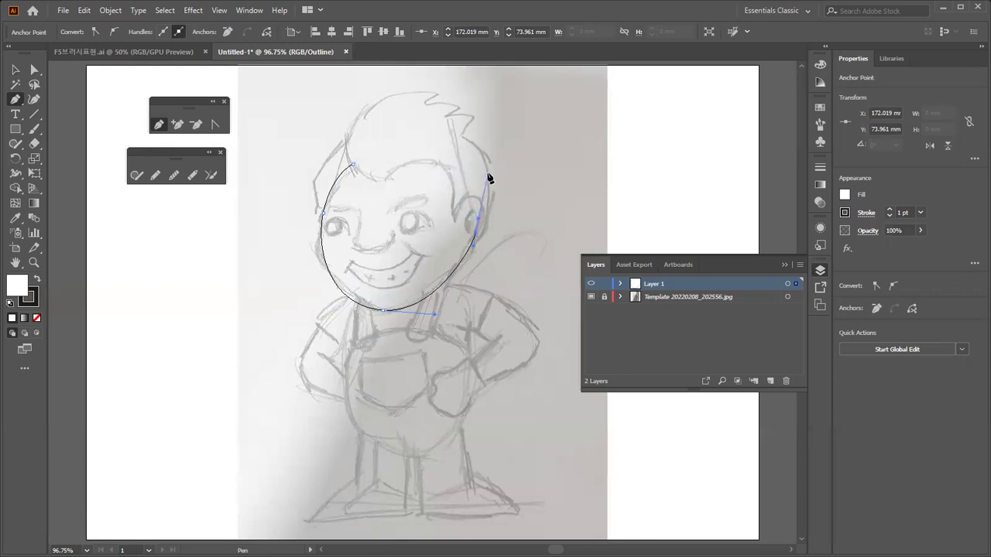
click(474, 156)
drag(355, 167, 317, 209)
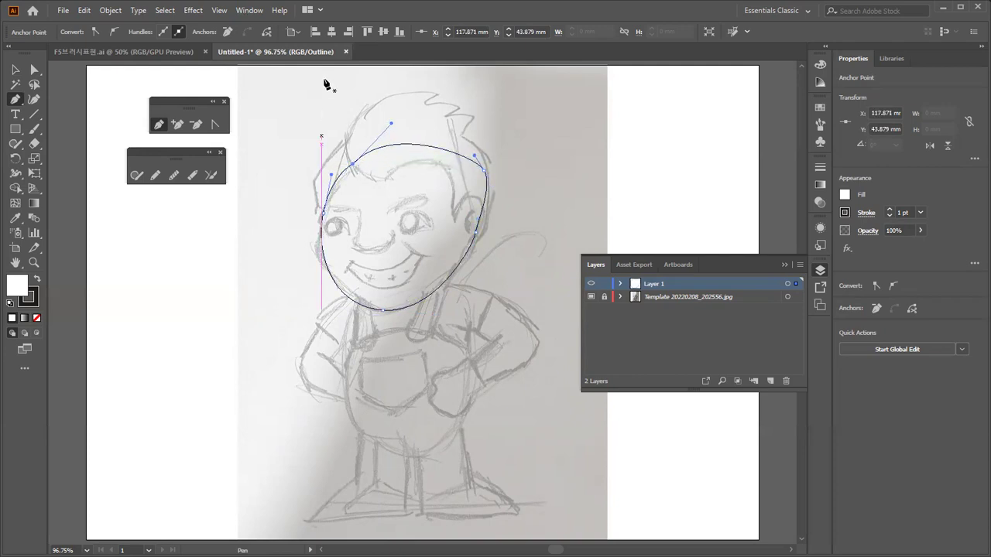
View the finished head shape in GPU Preview and return to Outline view.
click(224, 12)
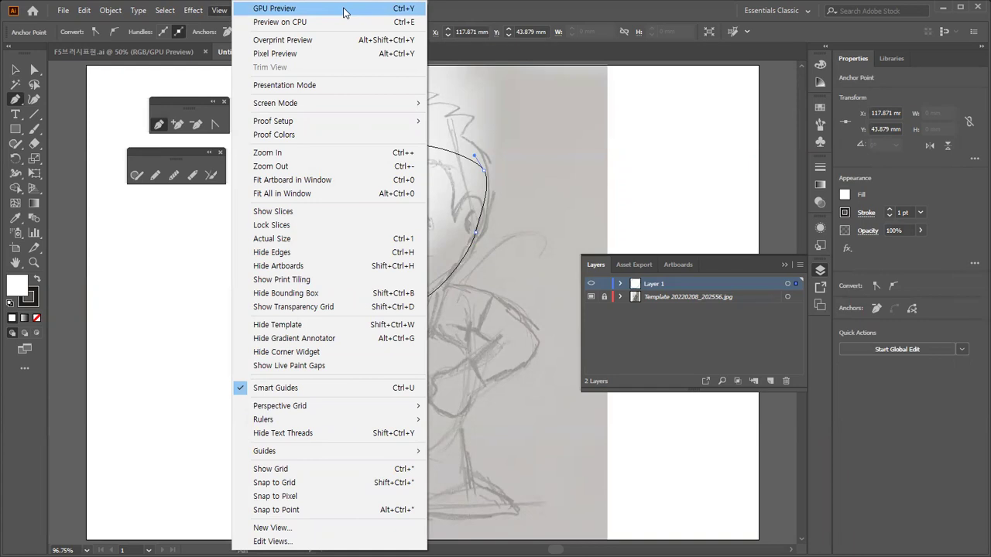
click(343, 13)
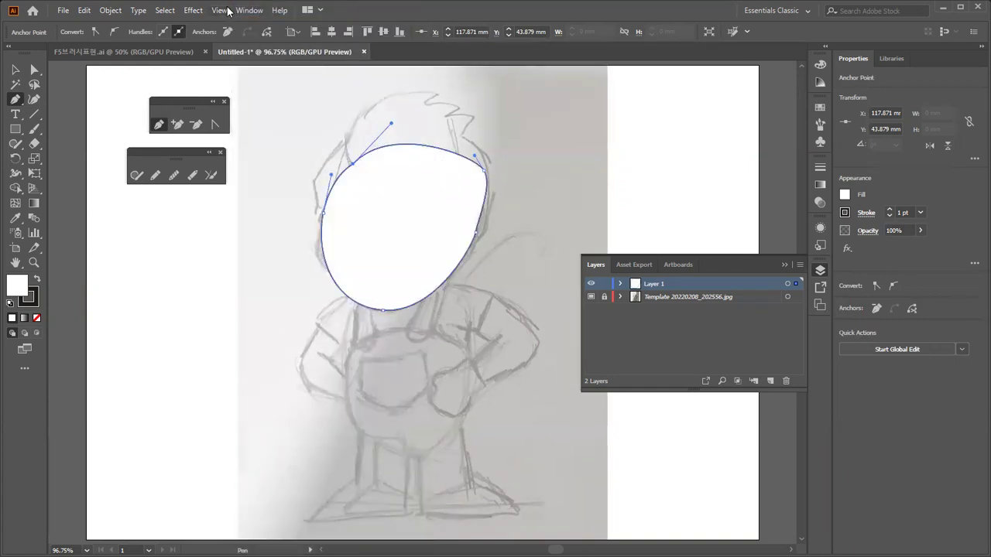
click(224, 11)
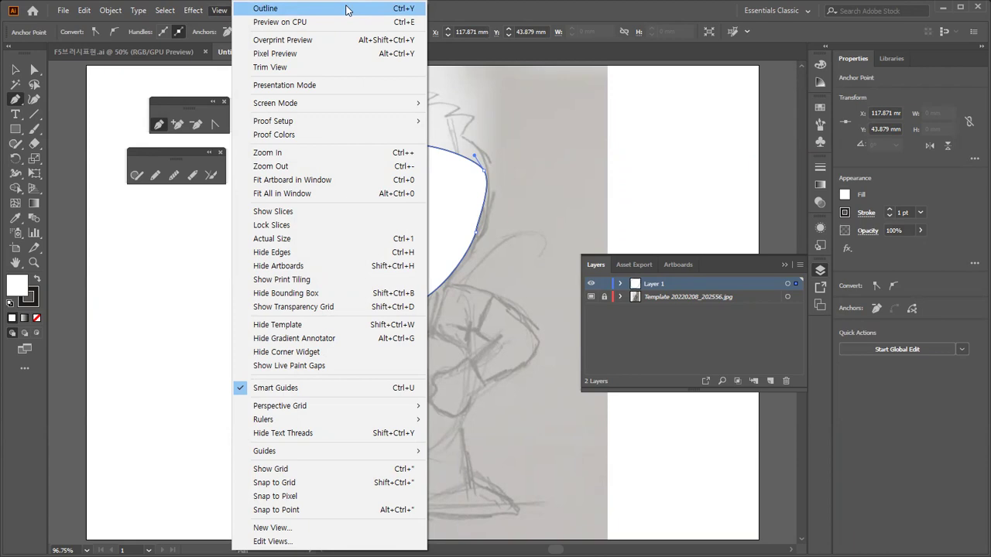
click(346, 9)
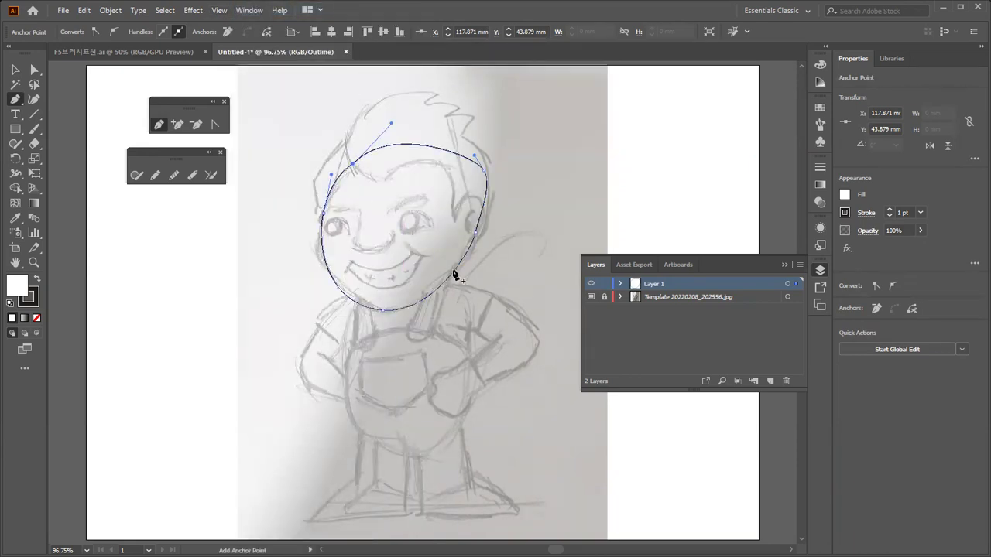
Trace the spiky hair and sideburn with the Pencil tool as a closed shape about 67 × 65 mm, and show the artwork in GPU Preview.
key(ctrl)
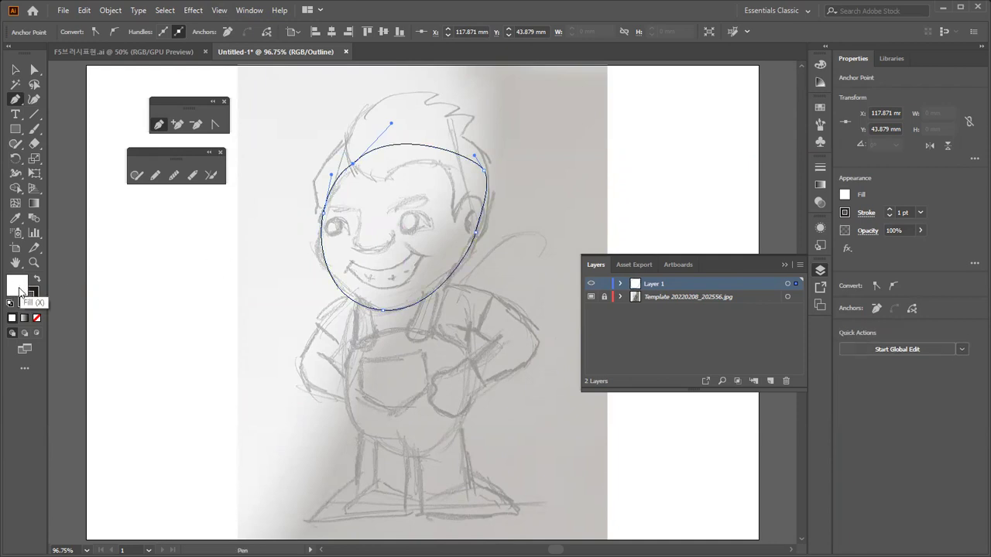
key(ctrl)
ctrl+click(445, 159)
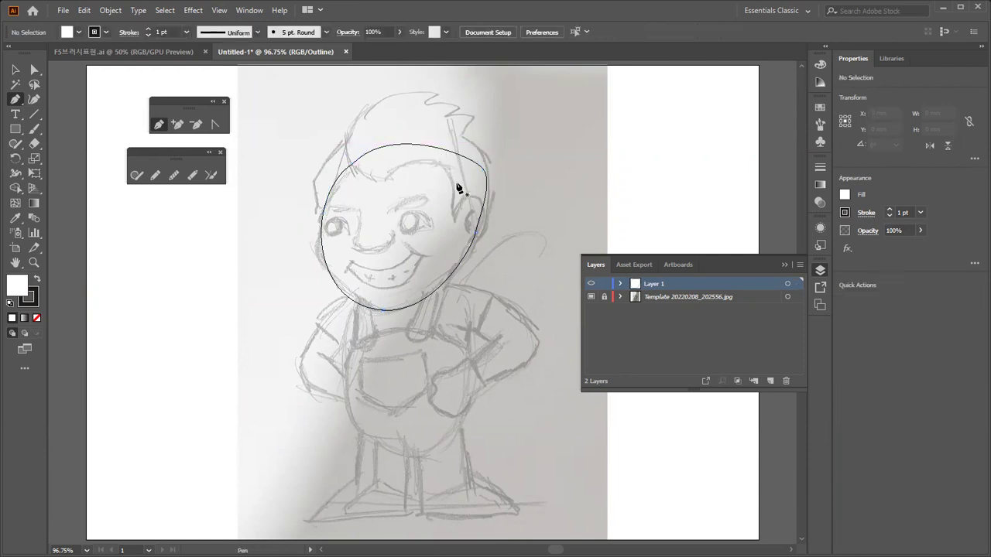
drag(457, 191, 414, 190)
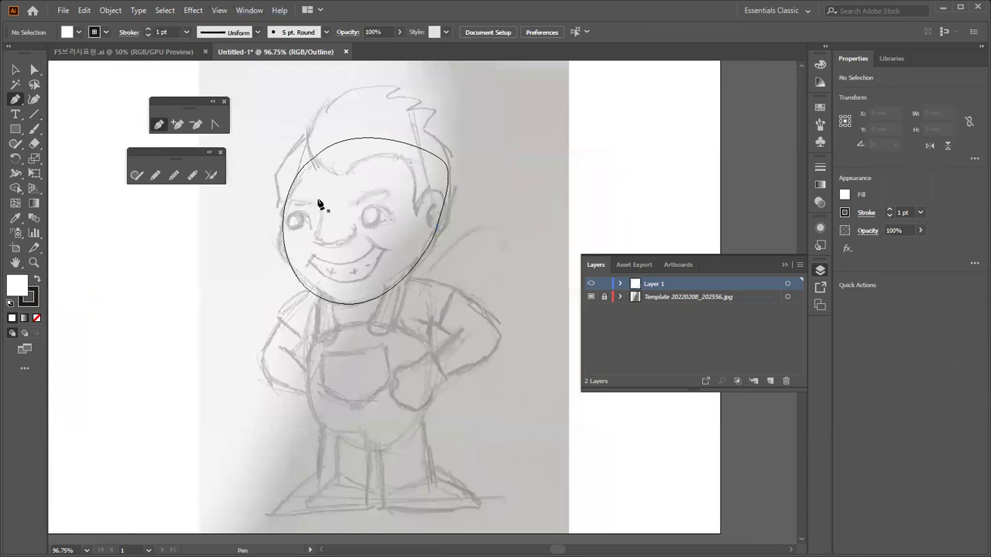
drag(341, 117, 333, 140)
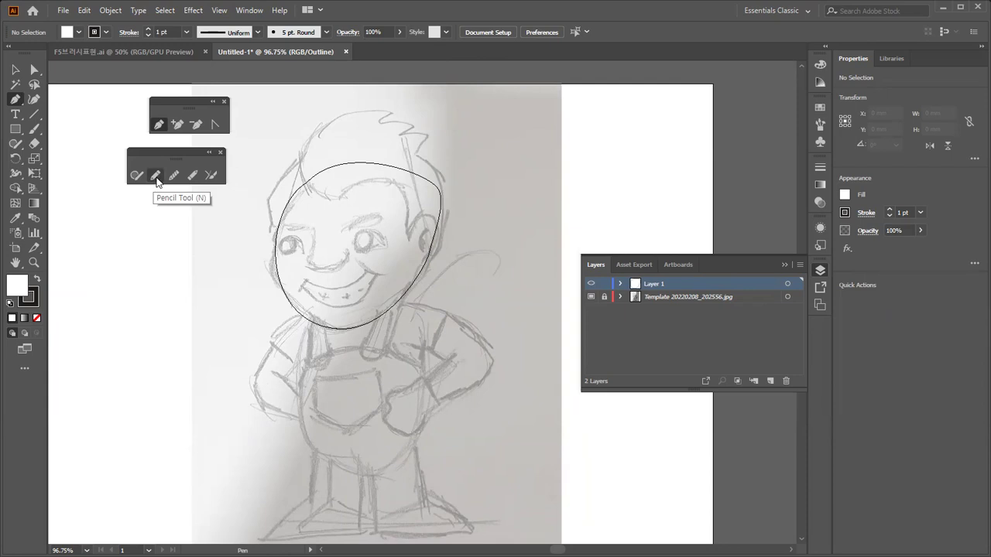
click(156, 176)
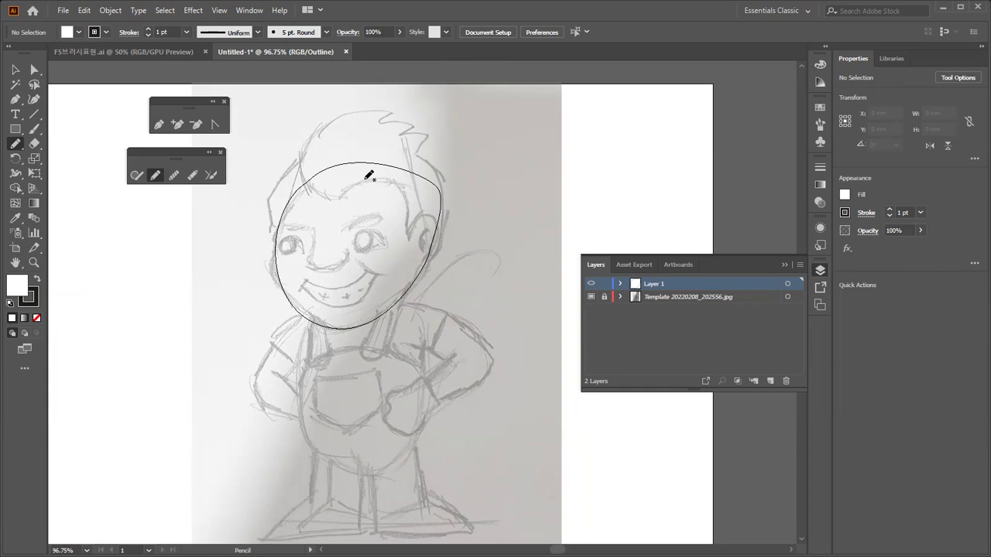
mouse_move(365, 177)
mouse_down()
mouse_move(321, 193)
mouse_move(302, 154)
mouse_move(341, 113)
mouse_move(390, 99)
mouse_move(399, 103)
mouse_move(381, 120)
mouse_move(419, 120)
mouse_move(403, 128)
mouse_move(426, 133)
mouse_move(421, 152)
mouse_move(456, 183)
mouse_move(434, 249)
mouse_move(419, 248)
mouse_move(399, 181)
mouse_move(366, 183)
mouse_up()
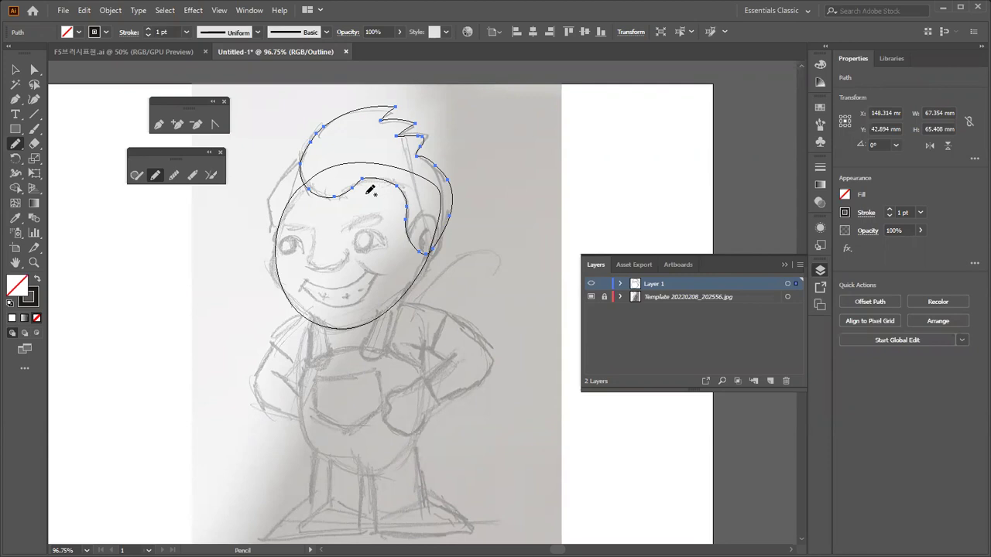
key(ctrl+y)
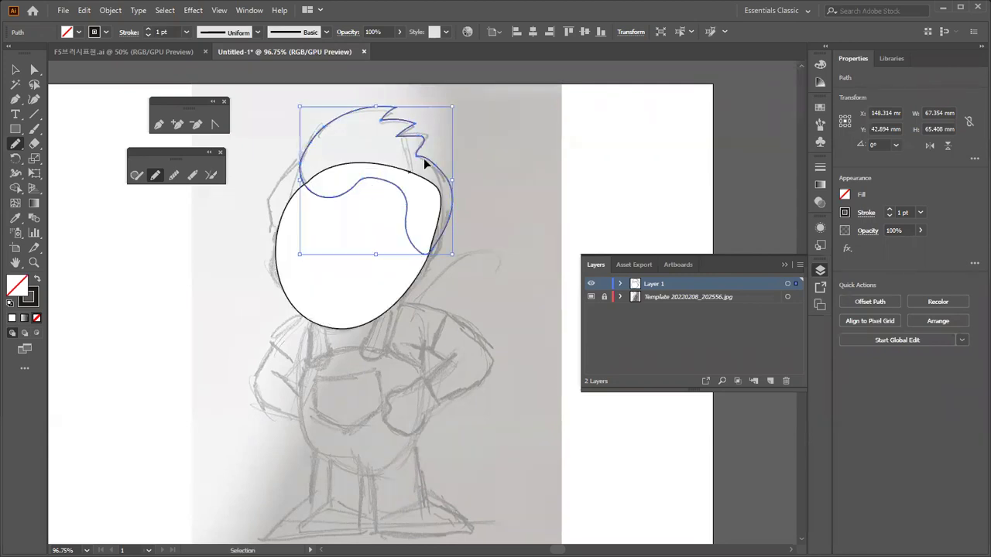
ctrl+click(451, 153)
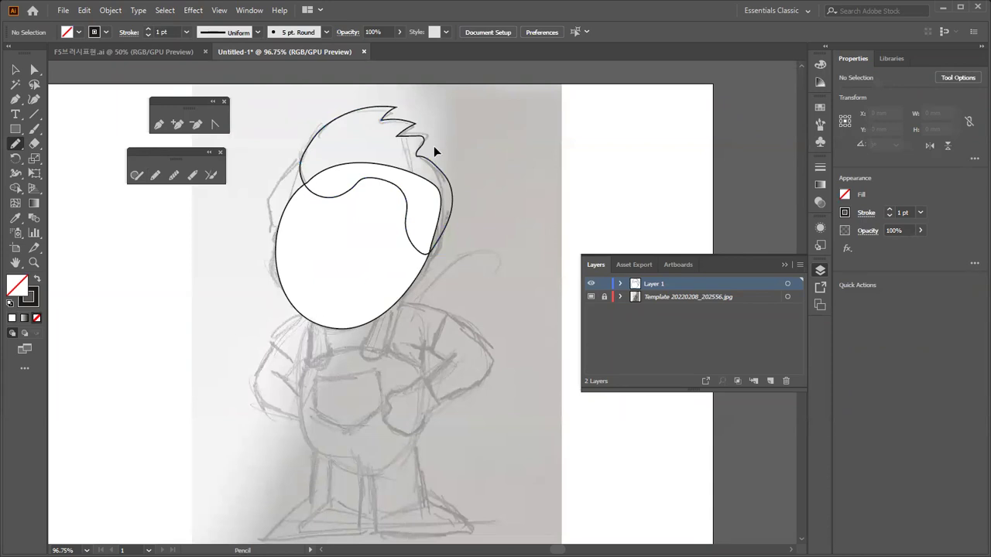
Apply the default fill and stroke to the hair shape and fill it with a brown swatch.
key(v)
click(402, 141)
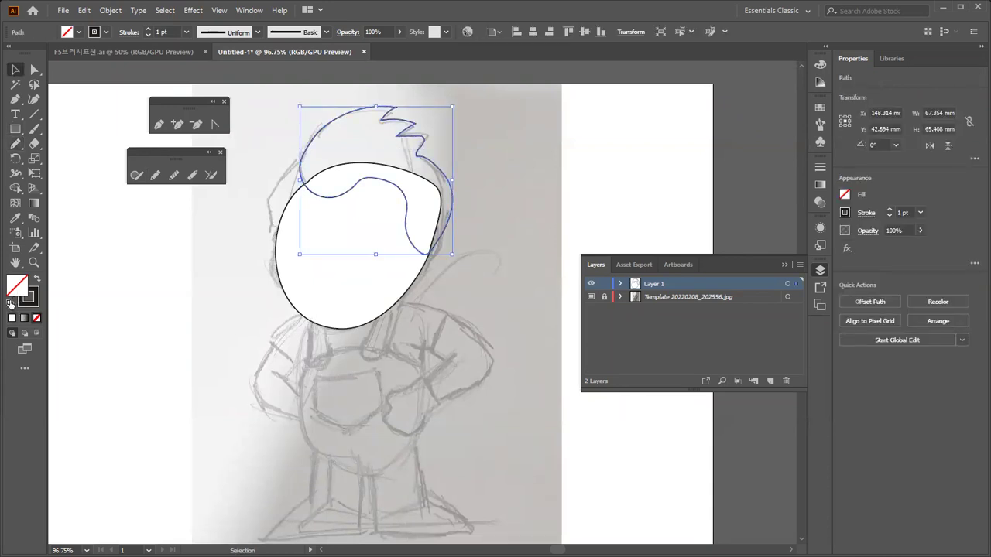
click(10, 303)
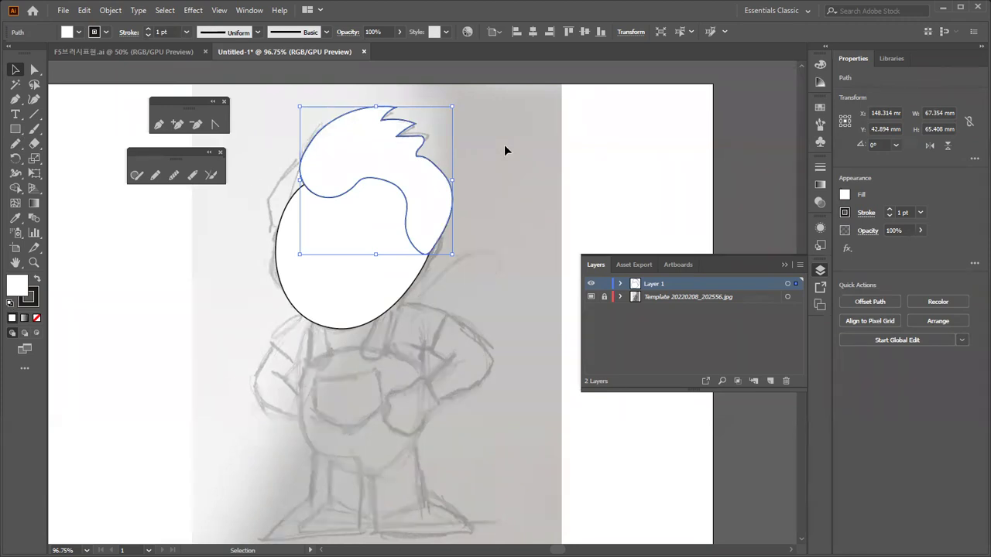
click(474, 285)
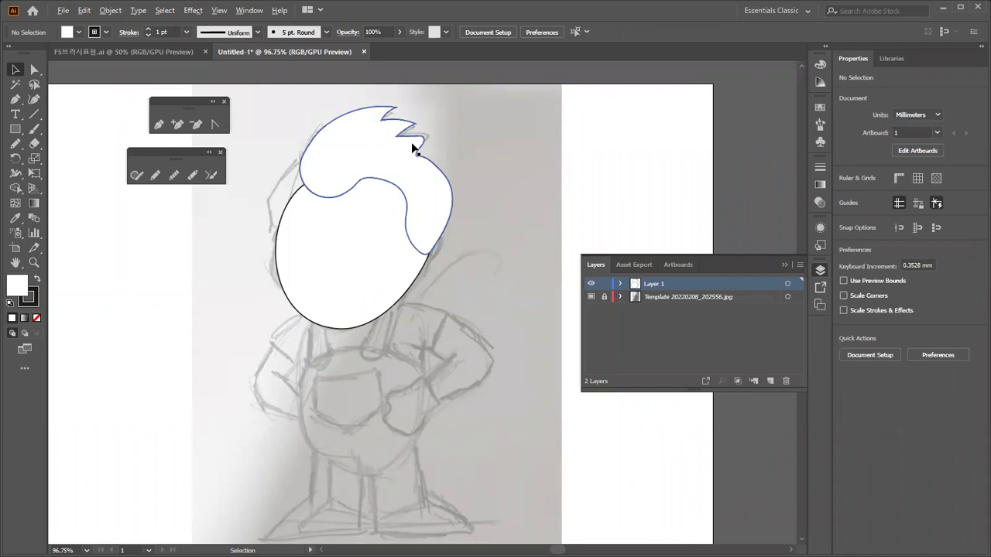
click(383, 156)
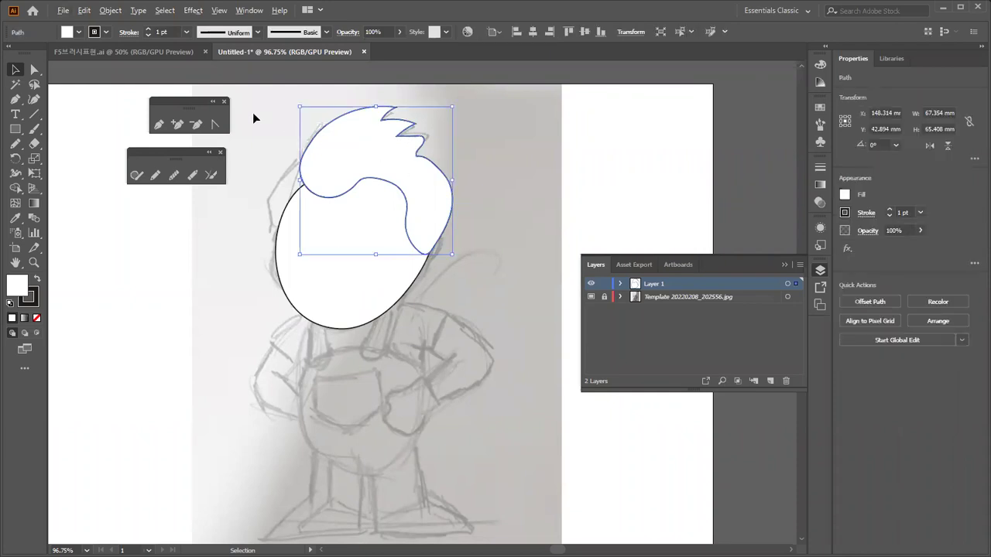
click(79, 32)
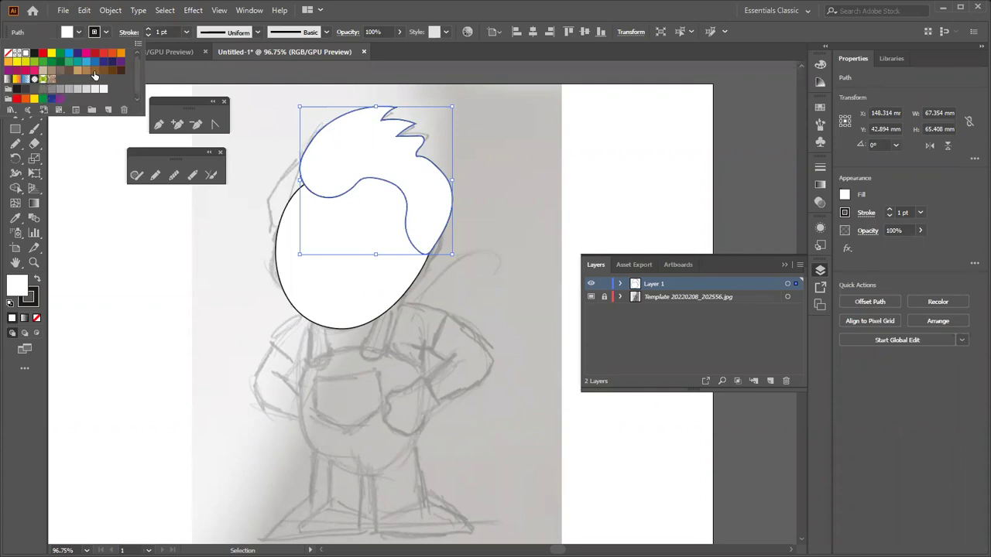
click(95, 75)
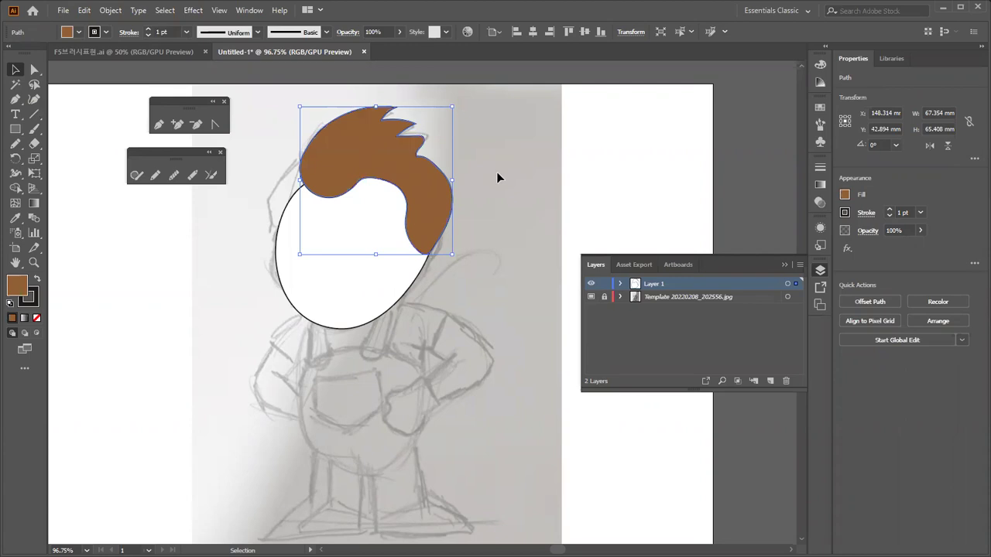
click(516, 219)
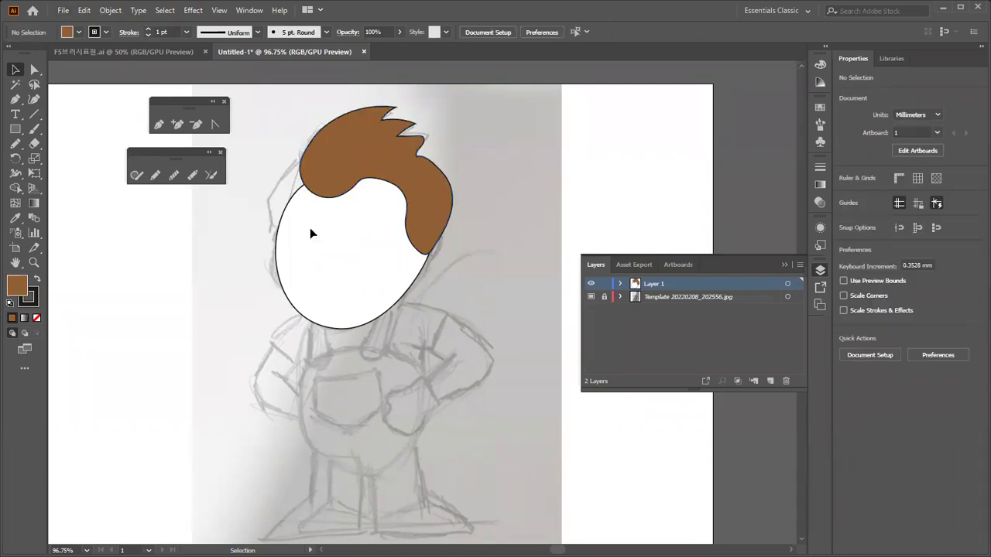
Switch to Outline view, unlock the sketch's template layer and turn off its Template option.
key(ctrl+y)
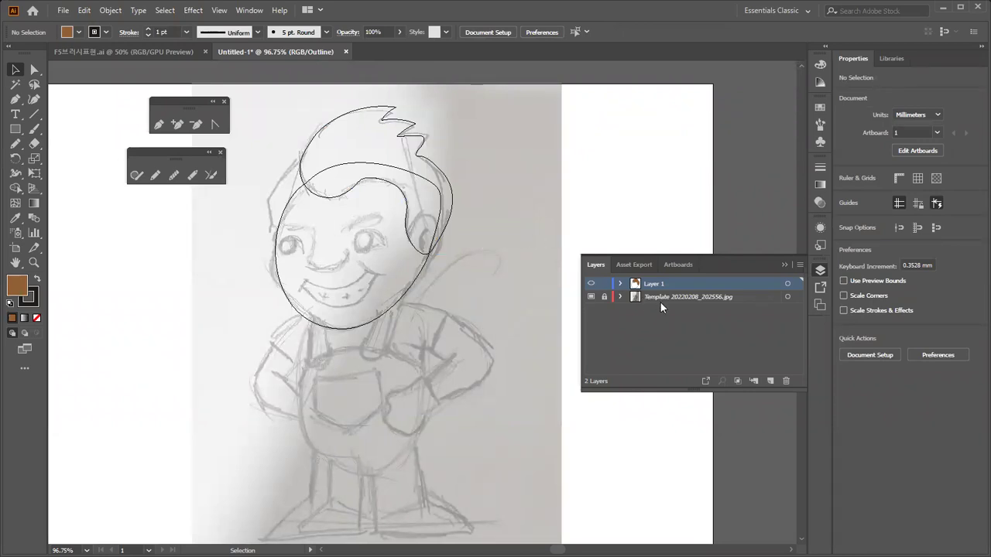
click(744, 304)
click(605, 297)
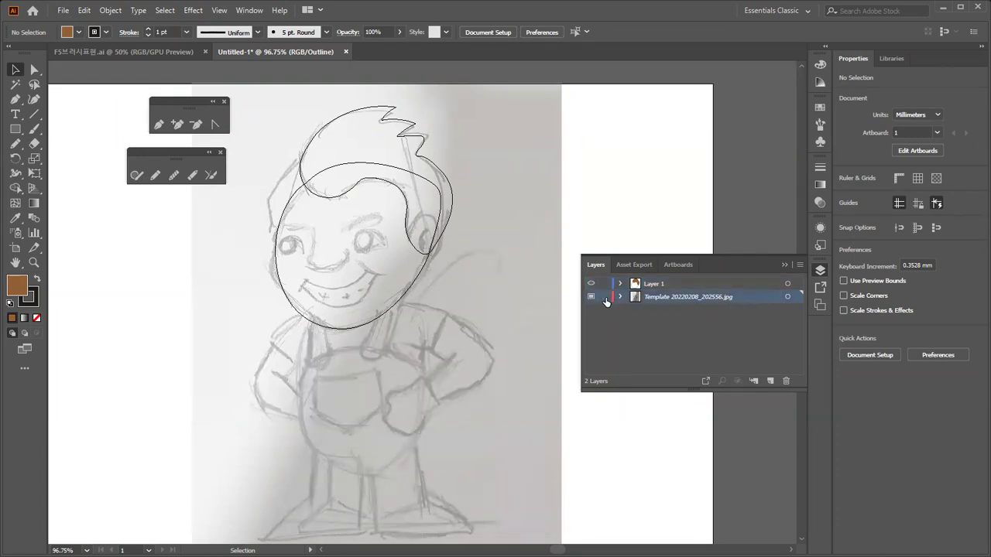
double_click(745, 296)
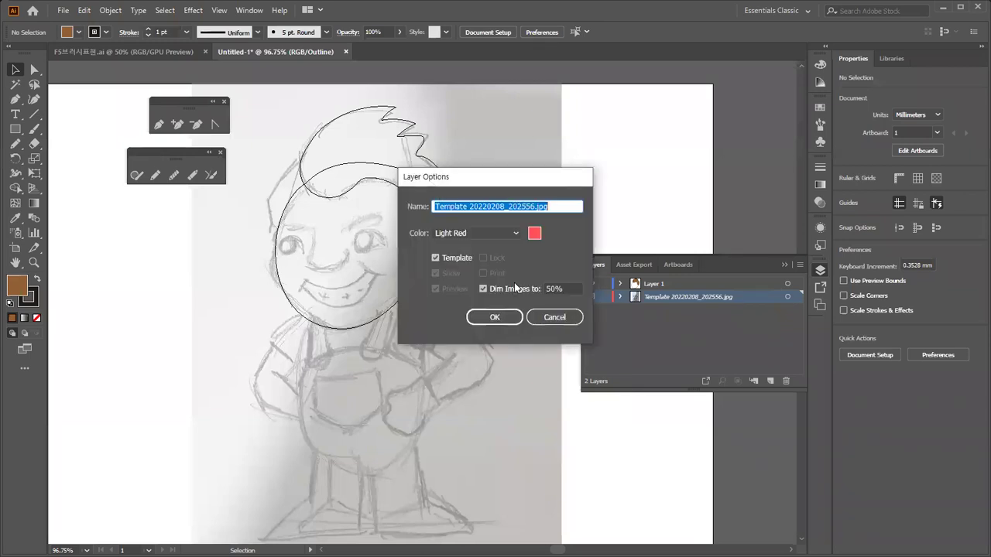
click(435, 259)
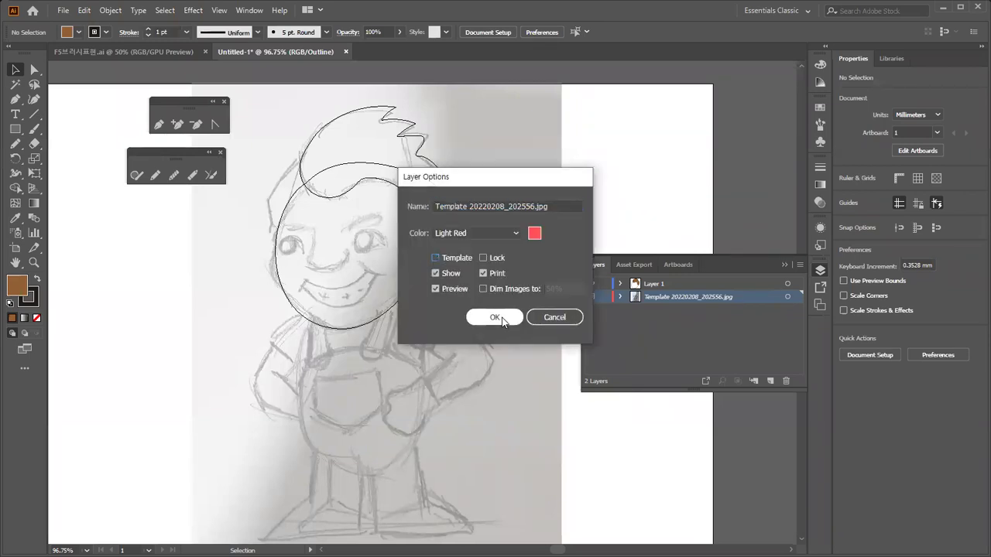
click(494, 317)
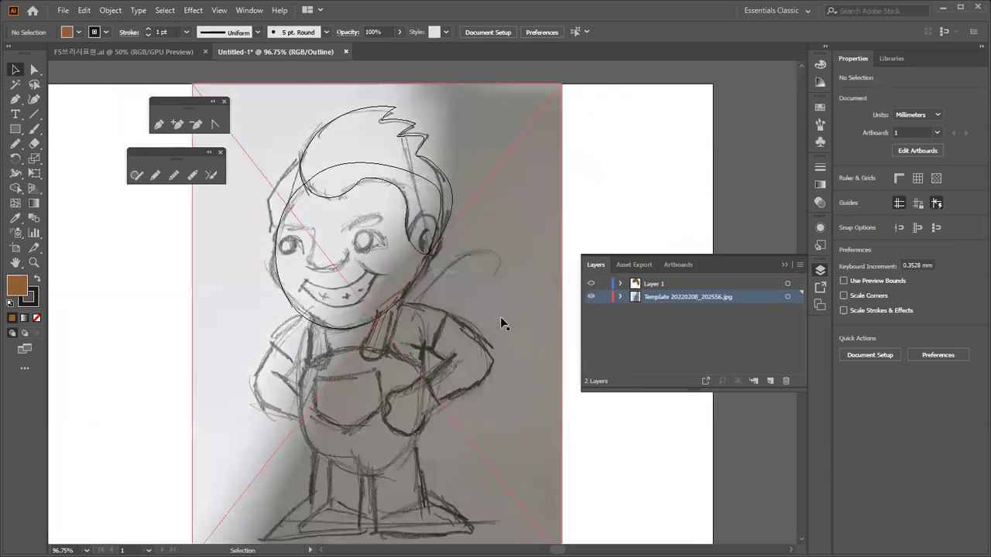
Lock the sketch layer and compare how the artwork displays in GPU Preview and Outline view.
click(604, 299)
click(650, 285)
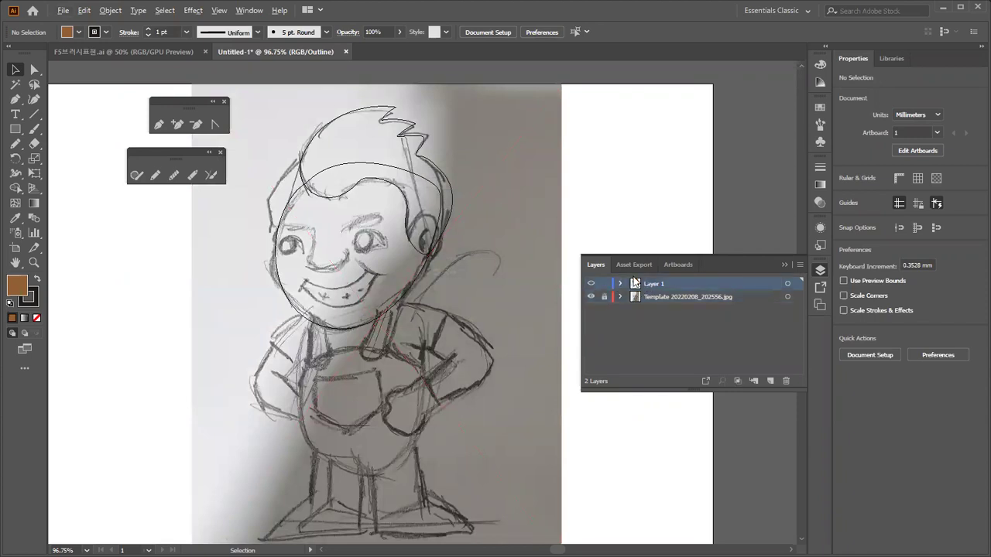
key(ctrl+y)
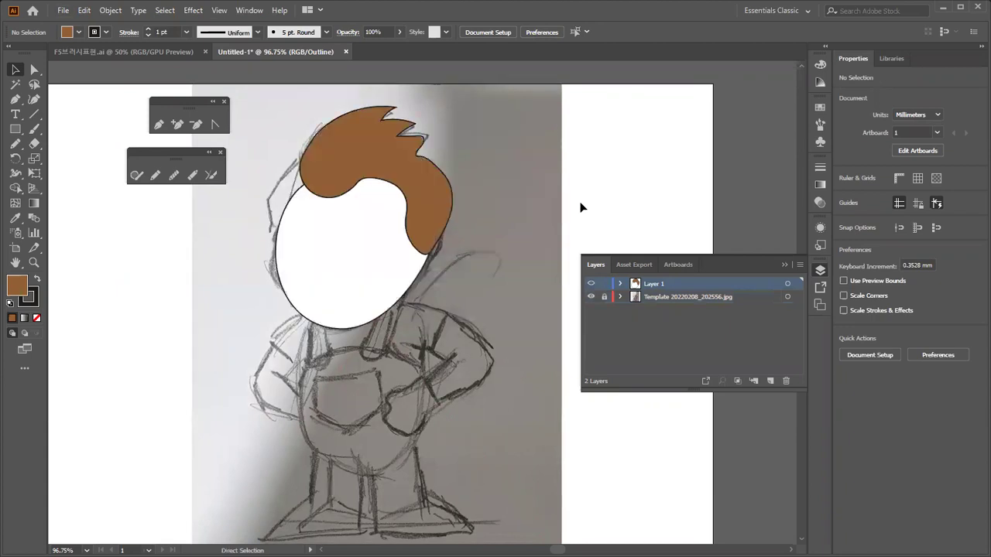
key(ctrl+y)
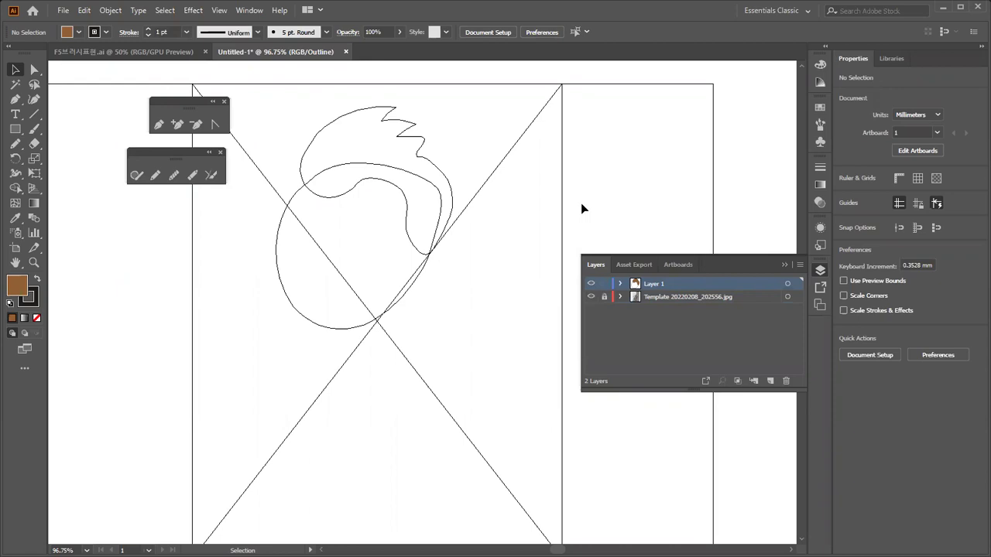
Turn the sketch layer back into a template with its images dimmed to 80%.
key(a)
double_click(747, 299)
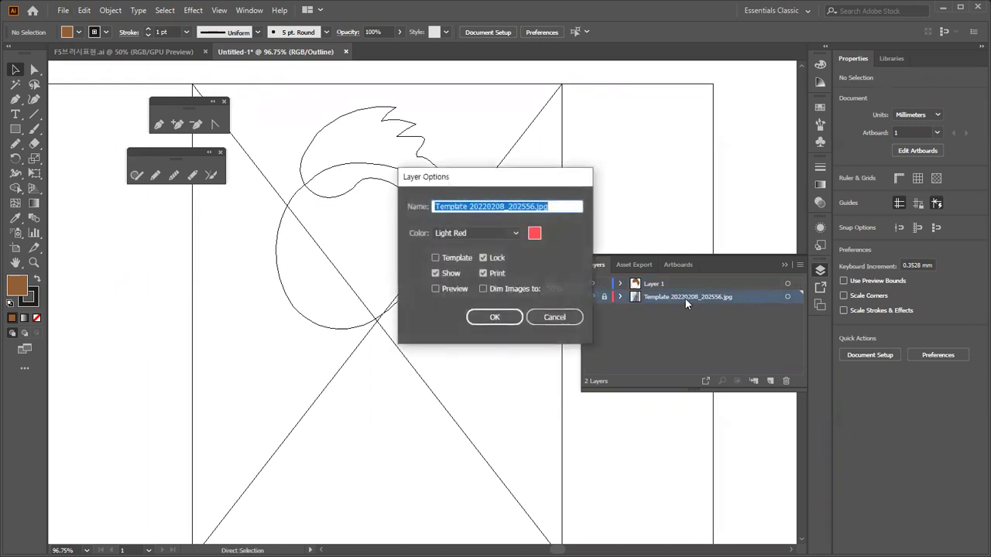
click(435, 258)
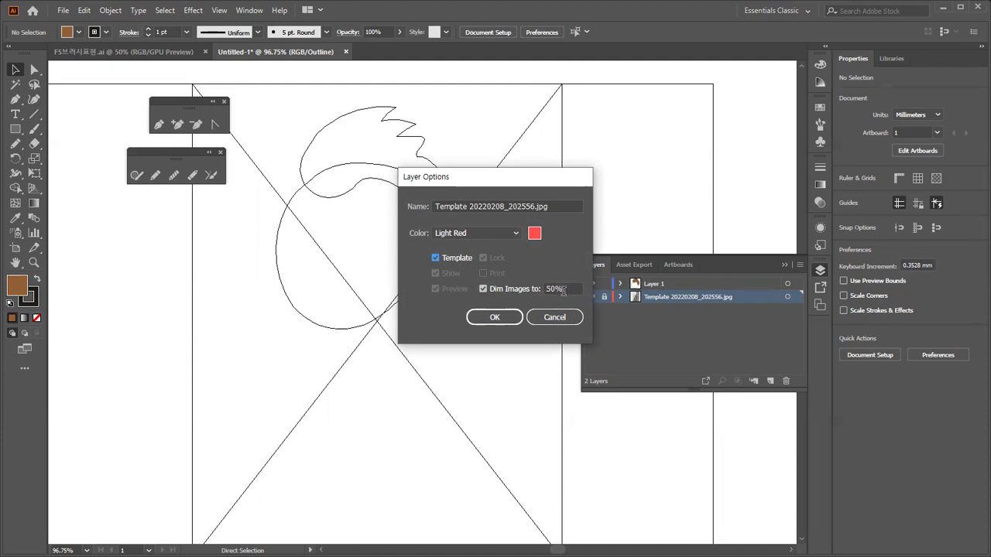
drag(566, 290, 527, 285)
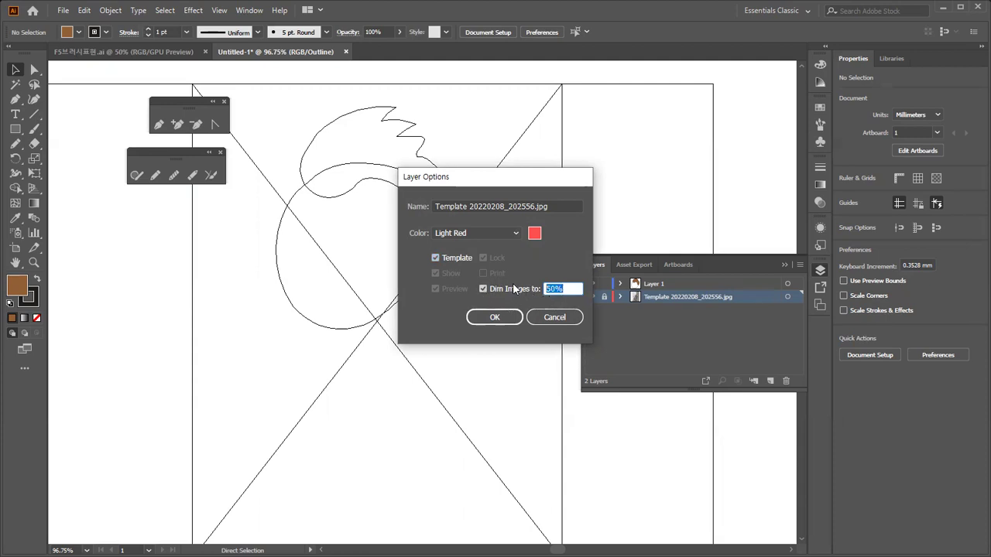
text(80)
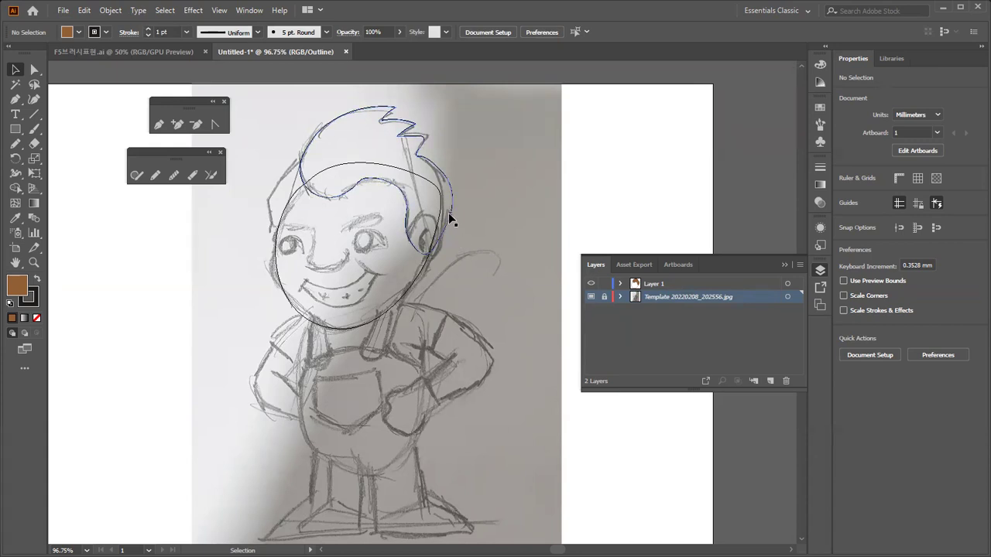
Examine the traced head and brown hair over the dimmed sketch in GPU Preview at 150% zoom.
key(a)
key(ctrl+y)
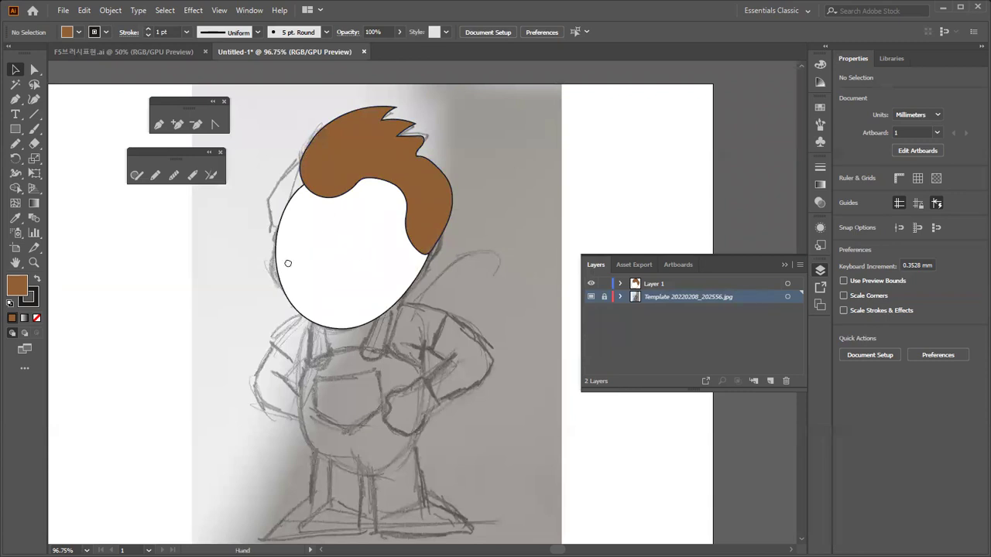
key(ctrl+1)
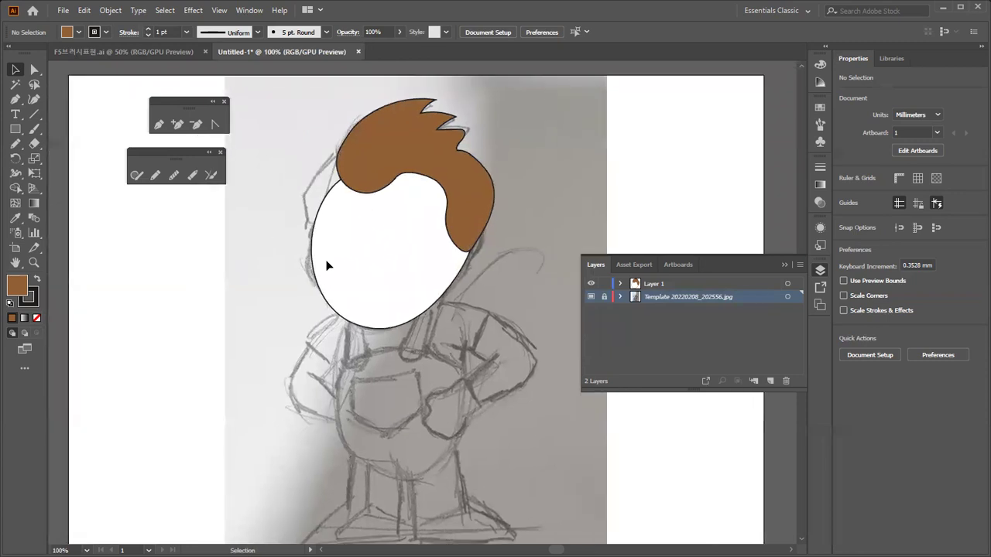
key(ctrl+equal)
drag(327, 230, 351, 282)
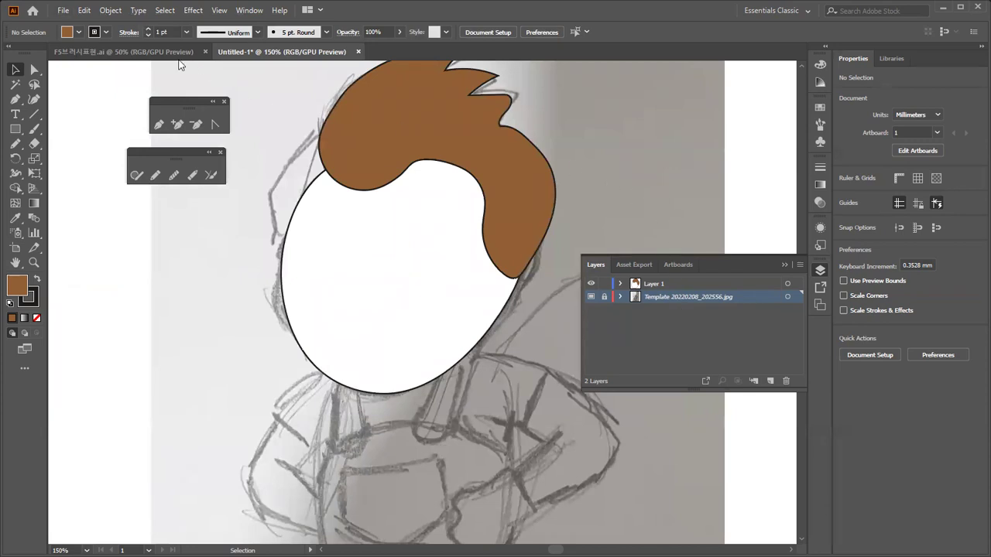
Create a new A4 landscape CMYK document of 297 × 210 mm.
click(147, 52)
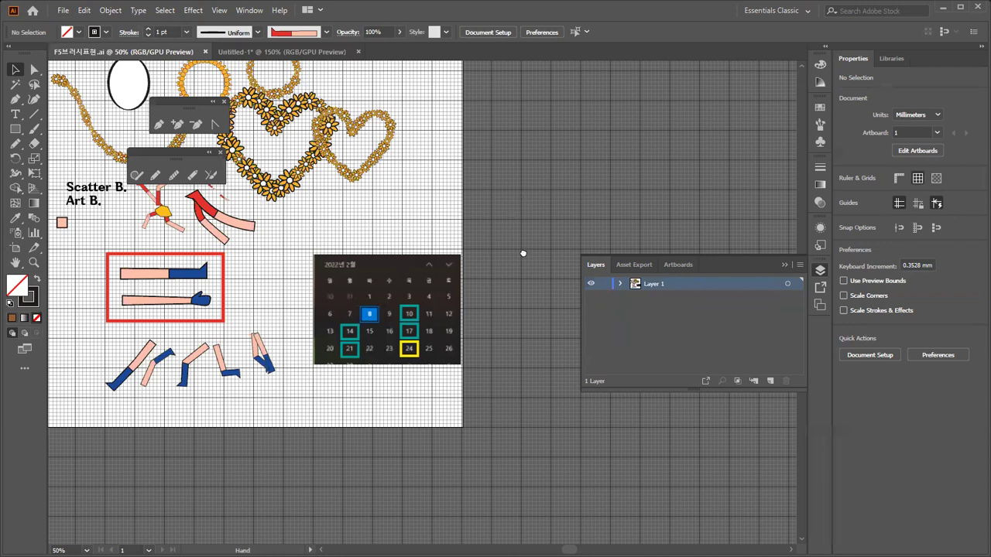
scroll(511, 286, up, 3)
scroll(511, 287, left, 1)
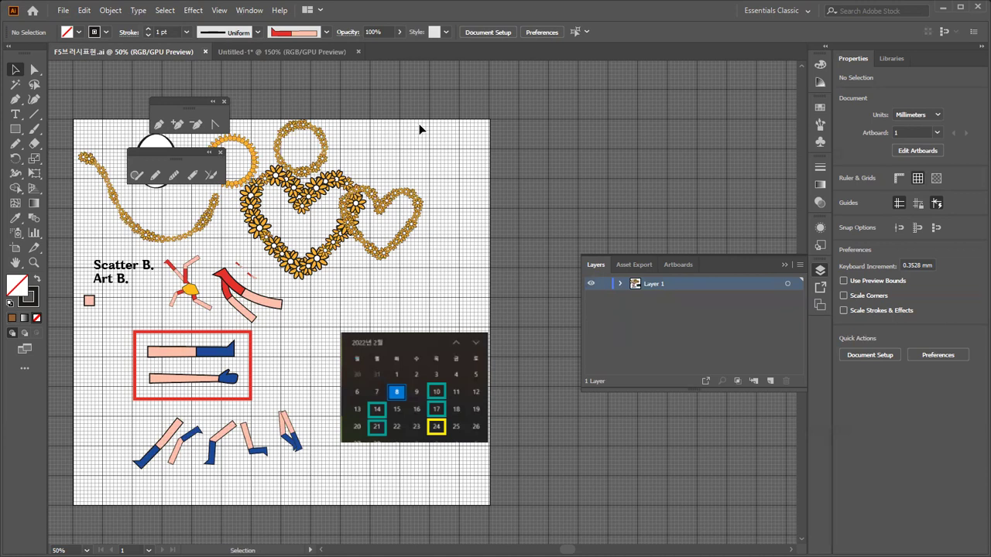
key(ctrl+n)
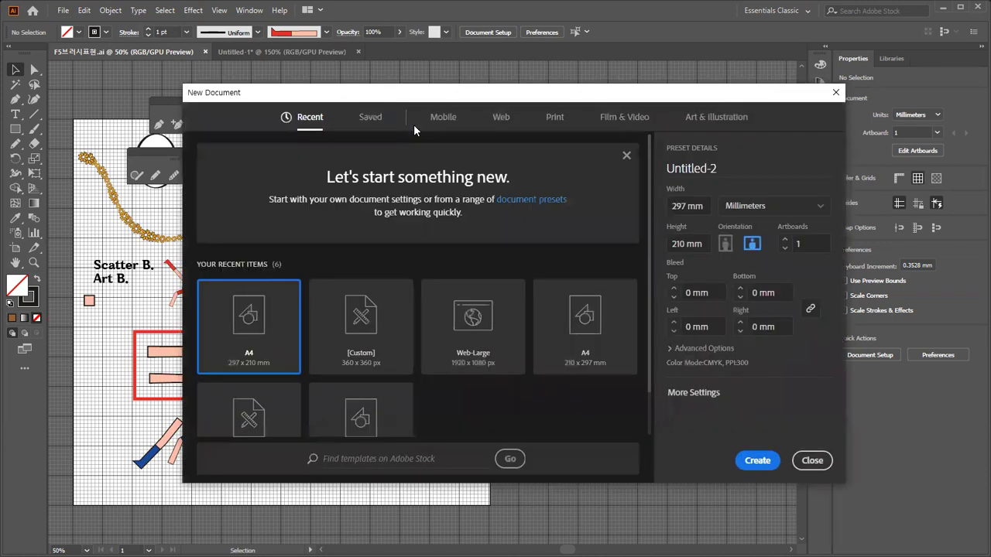
click(750, 460)
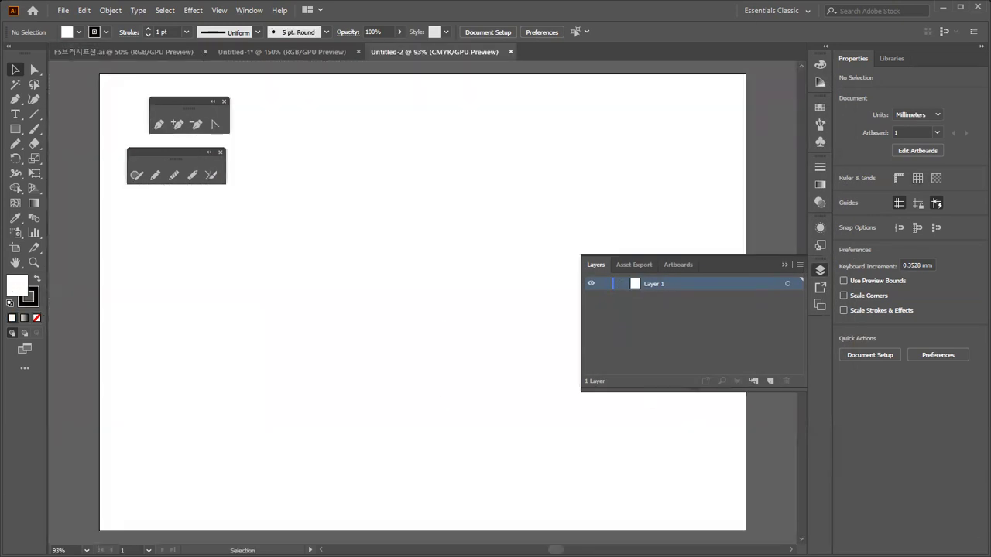
Place the image 정비캐릭_스케치 from the EM-4 folder into the new document and minimize the file window.
key(alt+Tab)
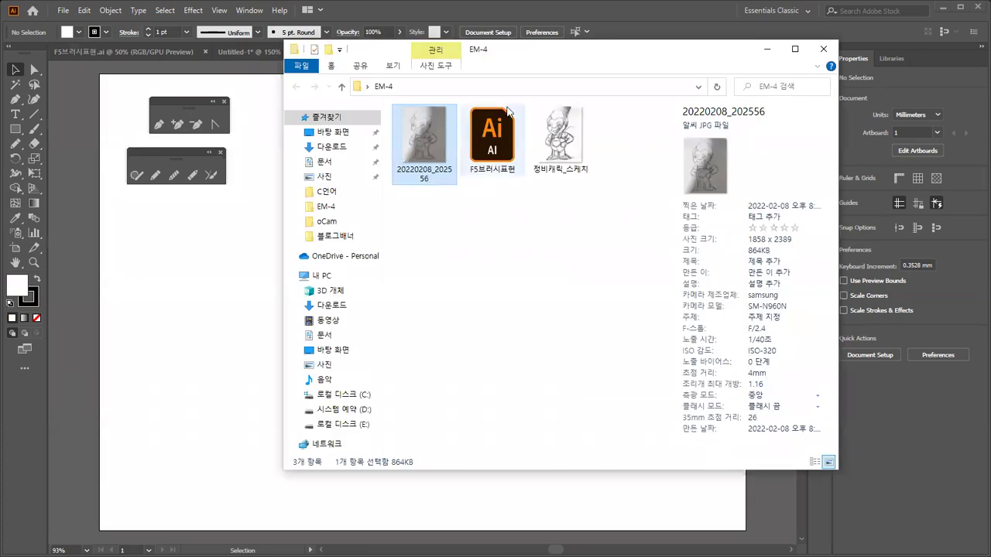
click(565, 140)
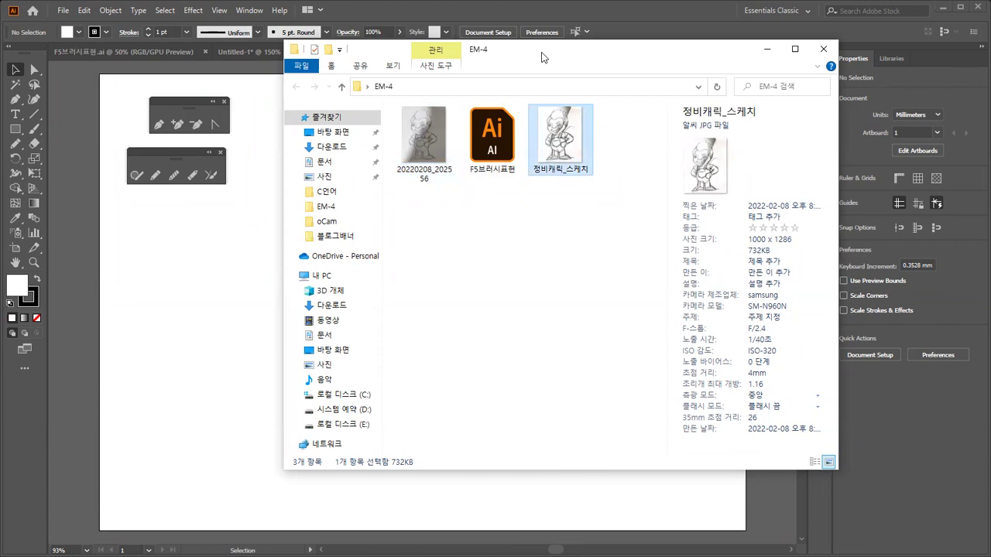
drag(542, 57, 673, 117)
drag(691, 197, 313, 256)
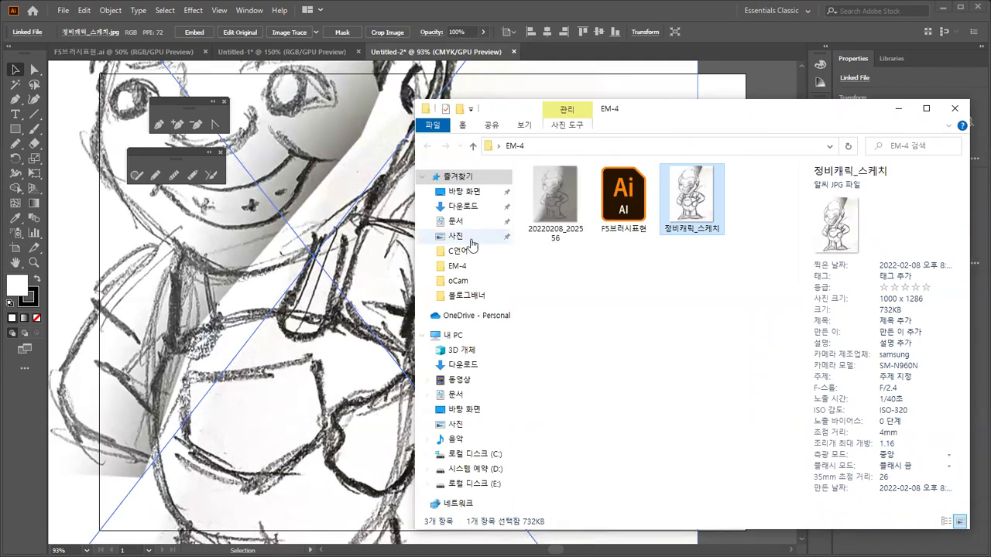
click(897, 109)
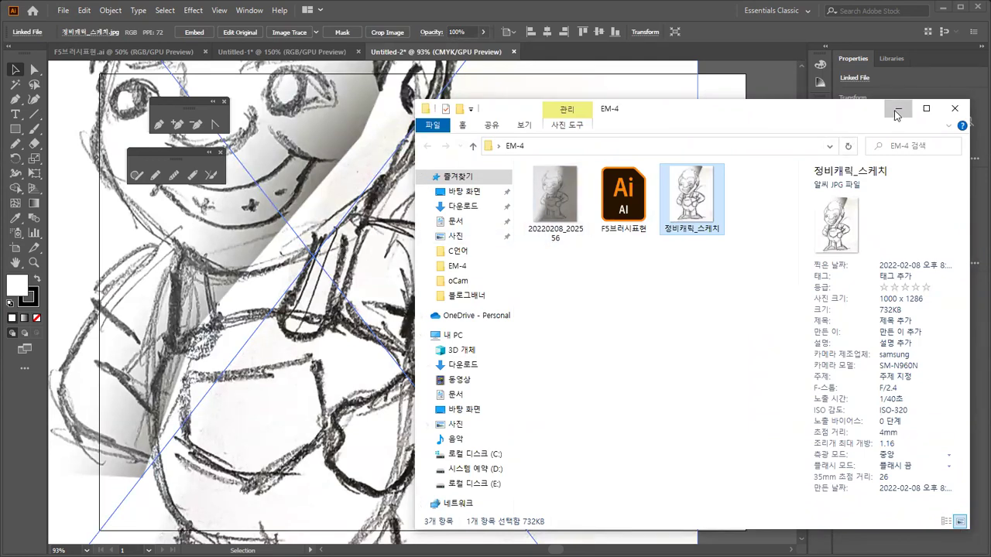
Scale the placed sketch uniformly to 30% and move it onto the artboard, centred at about X 132 mm, Y 111 mm.
key(ctrl+z)
key(ctrl+z)
key(ctrl+z)
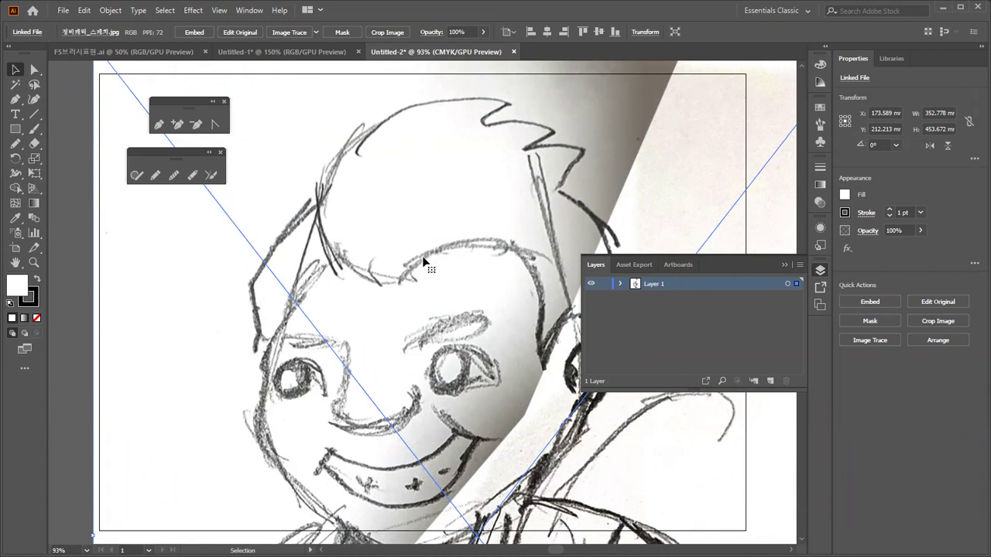
drag(411, 247, 420, 282)
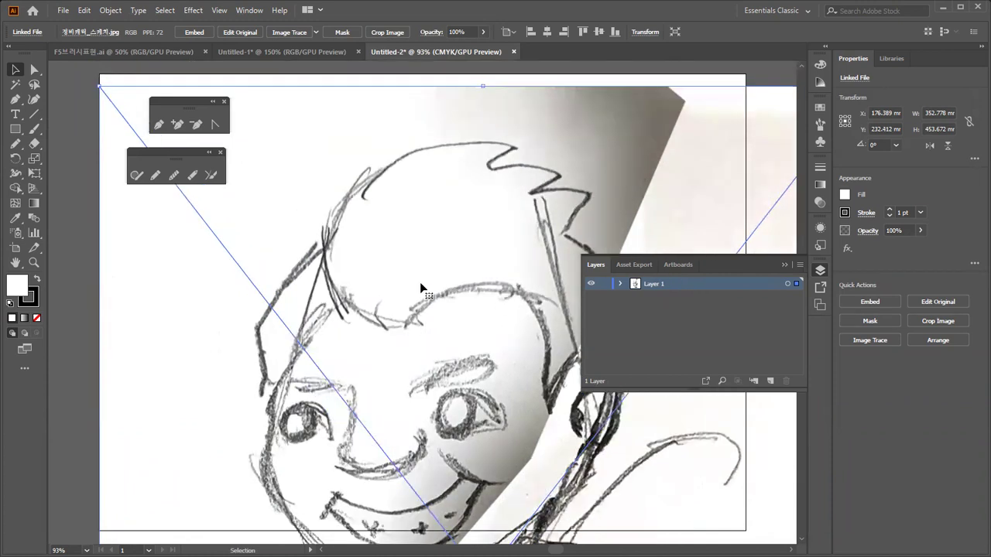
double_click(34, 163)
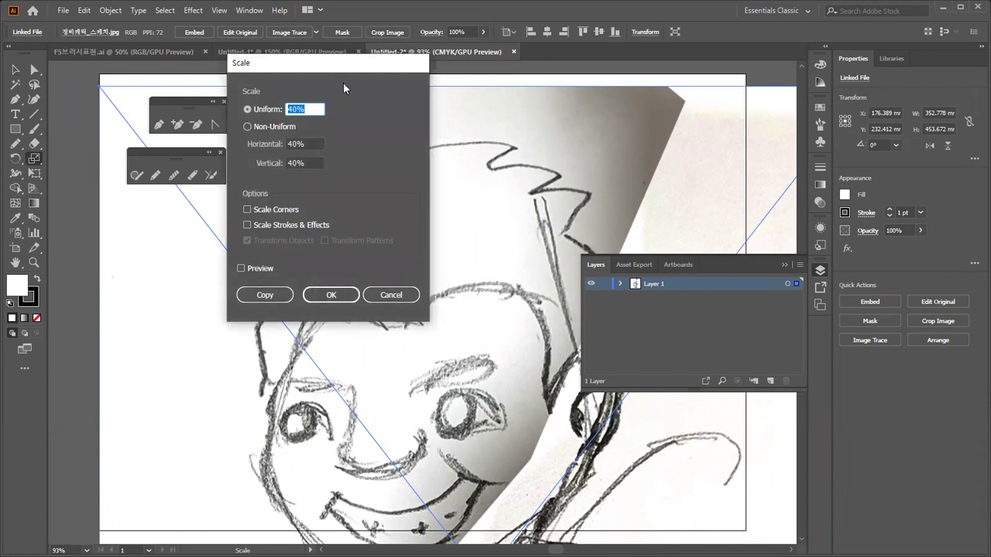
text(30)
key(Return)
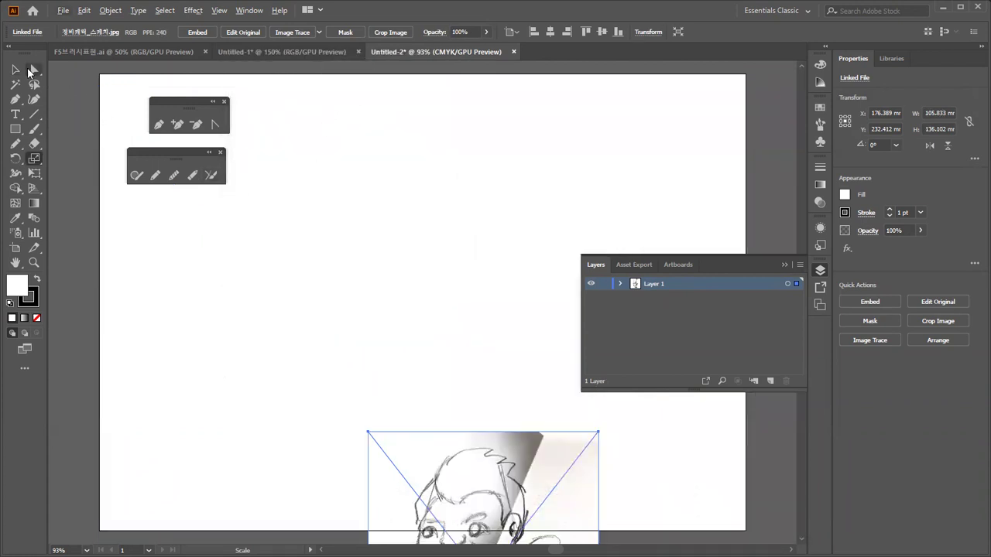
click(22, 70)
drag(458, 465, 364, 203)
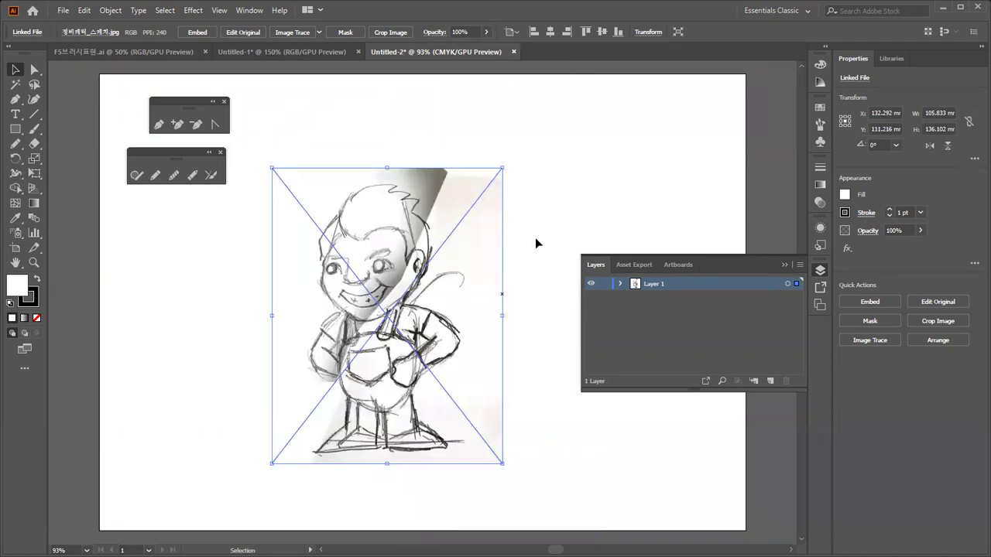
Enlarge the placed sketch to about 152 × 196 mm, centred at about X 155 mm, Y 106 mm, and deselect it.
drag(503, 168, 688, 219)
key(ctrl+z)
drag(500, 172, 566, 93)
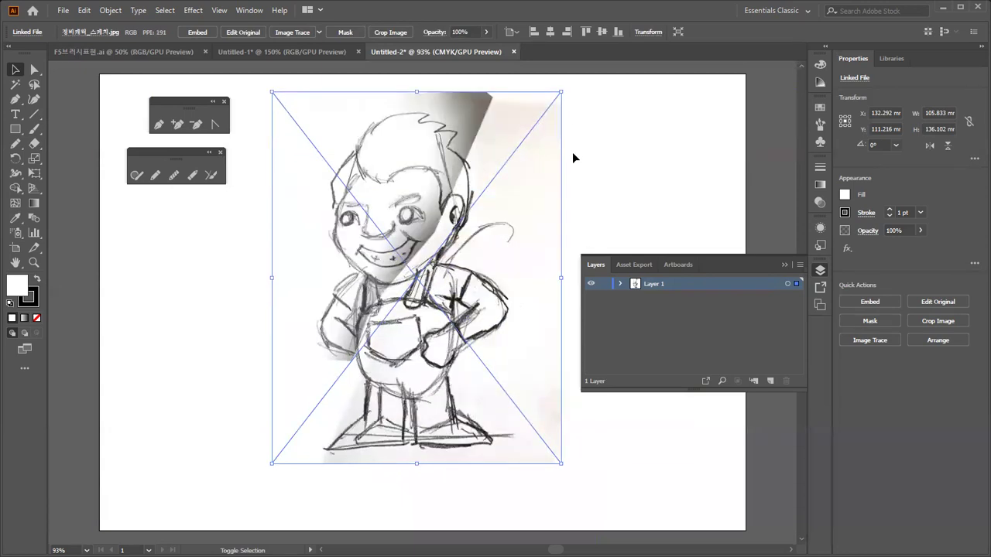
drag(570, 470, 631, 517)
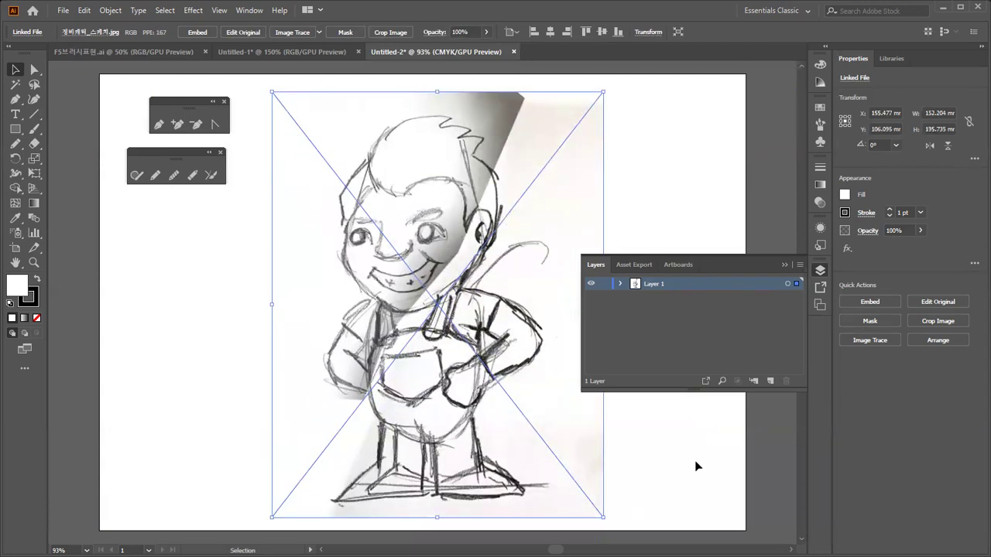
click(697, 466)
Add a new layer above Layer 1 and rename it for the pen drawing.
click(769, 381)
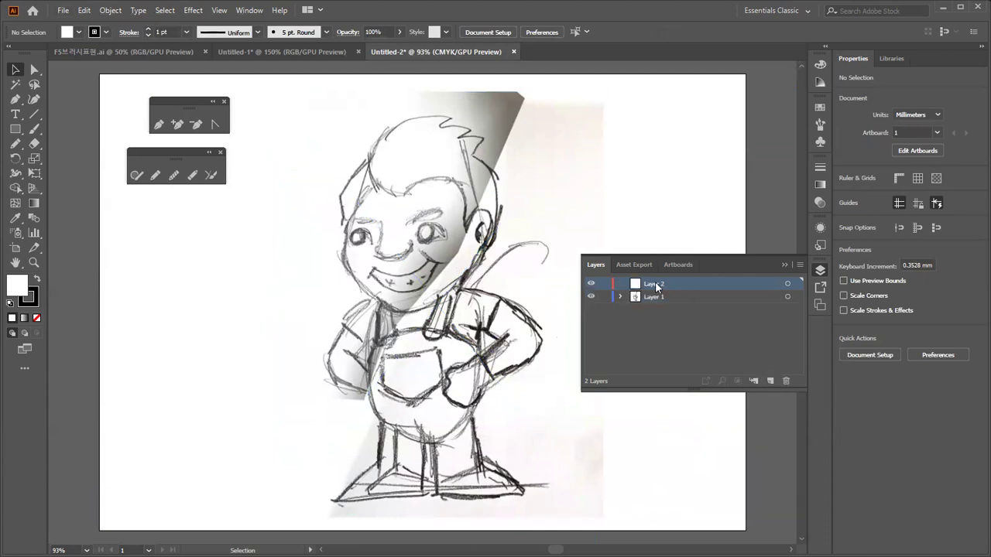
double_click(654, 284)
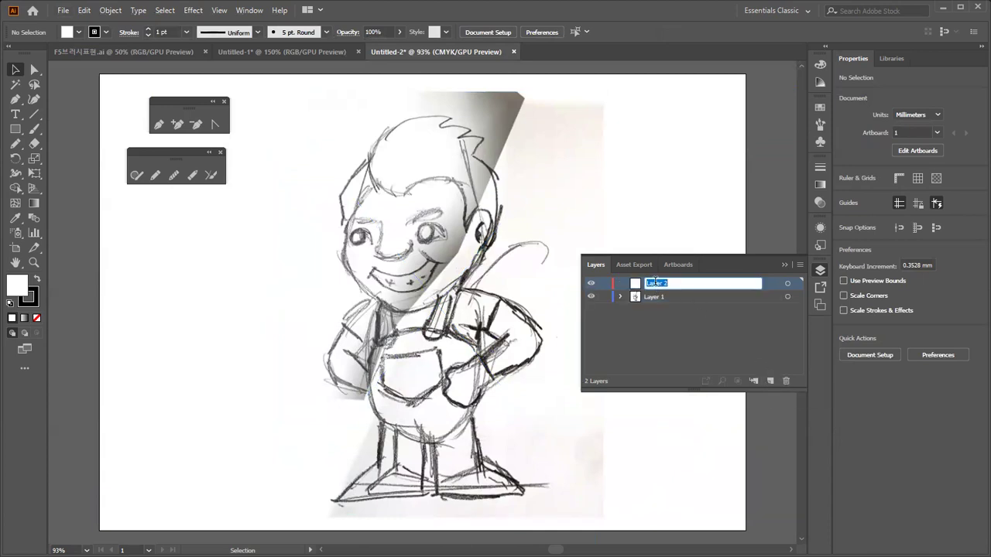
key(BackSpace)
key(Return)
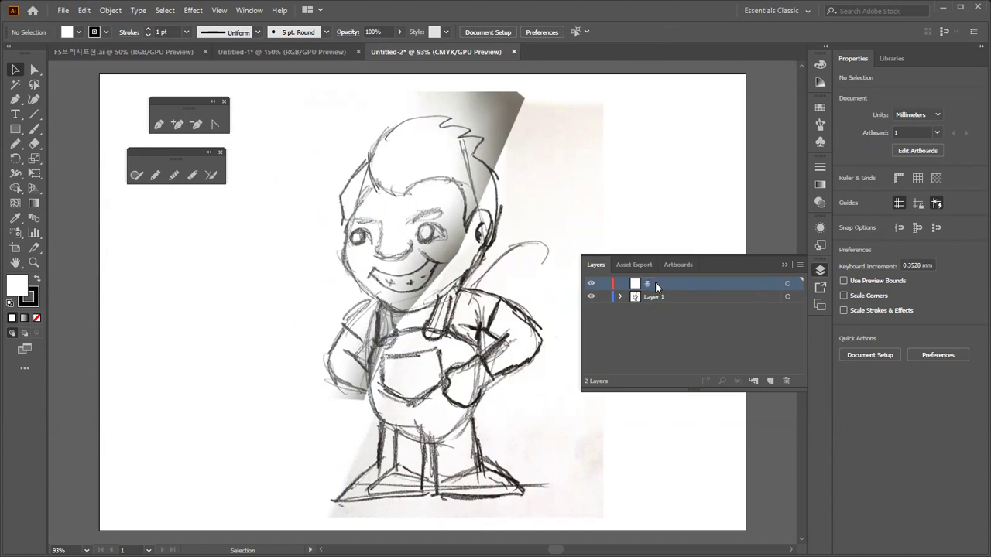
Turn Layer 1 into a locked template layer with images dimmed to 50%.
click(681, 302)
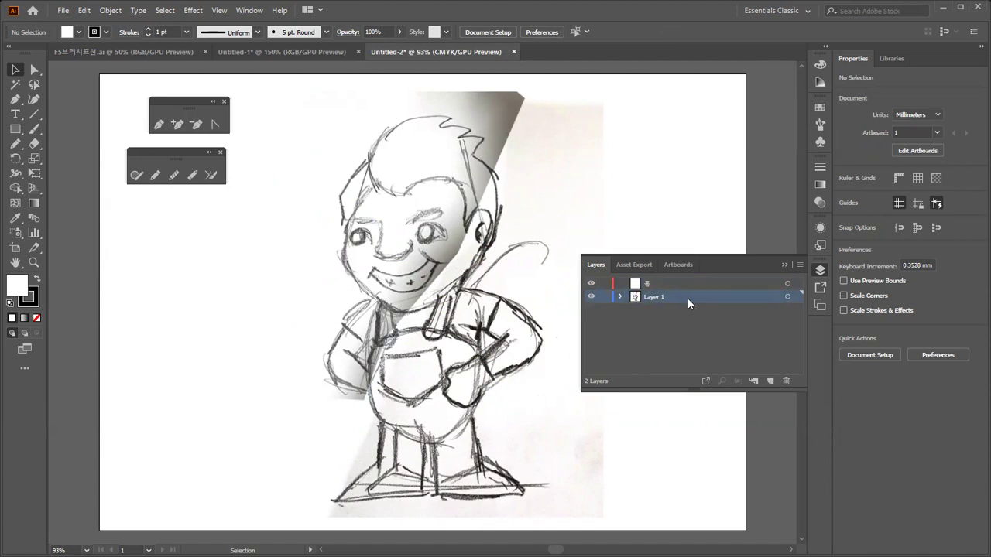
double_click(688, 298)
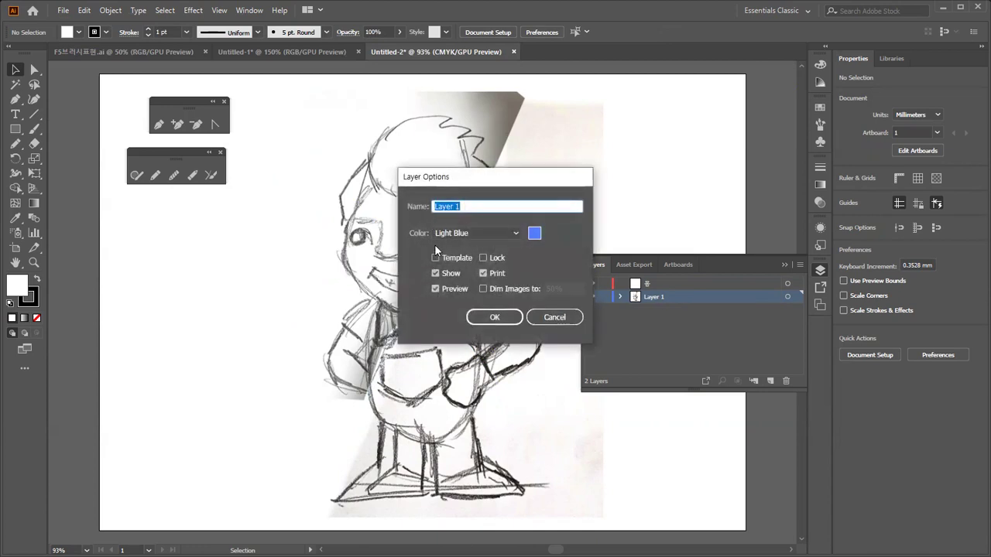
click(435, 258)
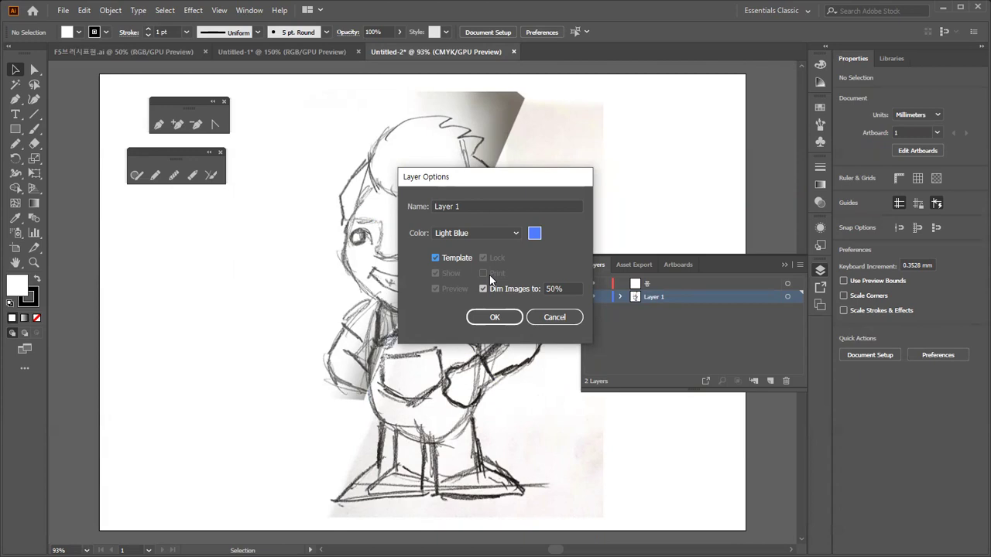
click(513, 316)
Trace the character's face on the upper layer with the Pen tool as a closed curved path with white fill and black 1 pt stroke.
click(644, 285)
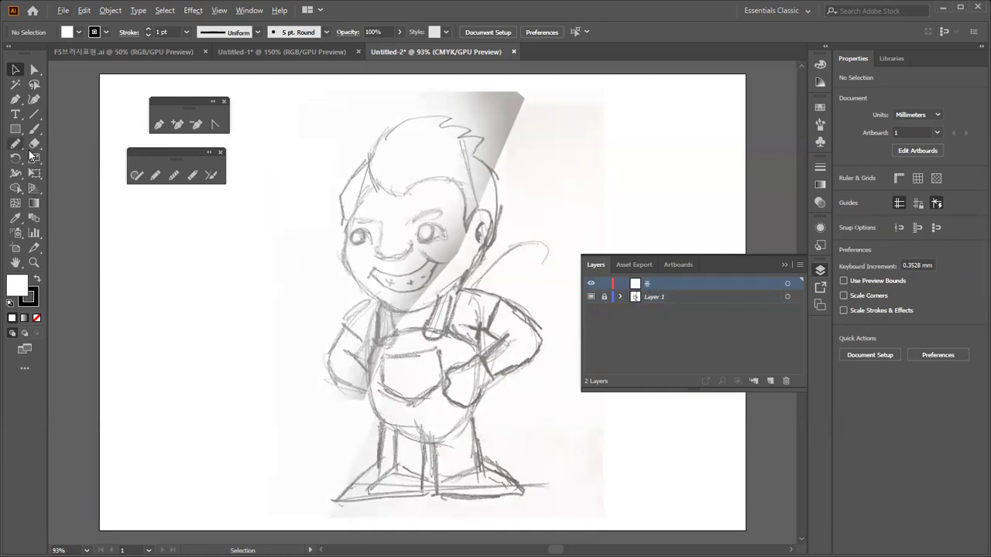
click(160, 125)
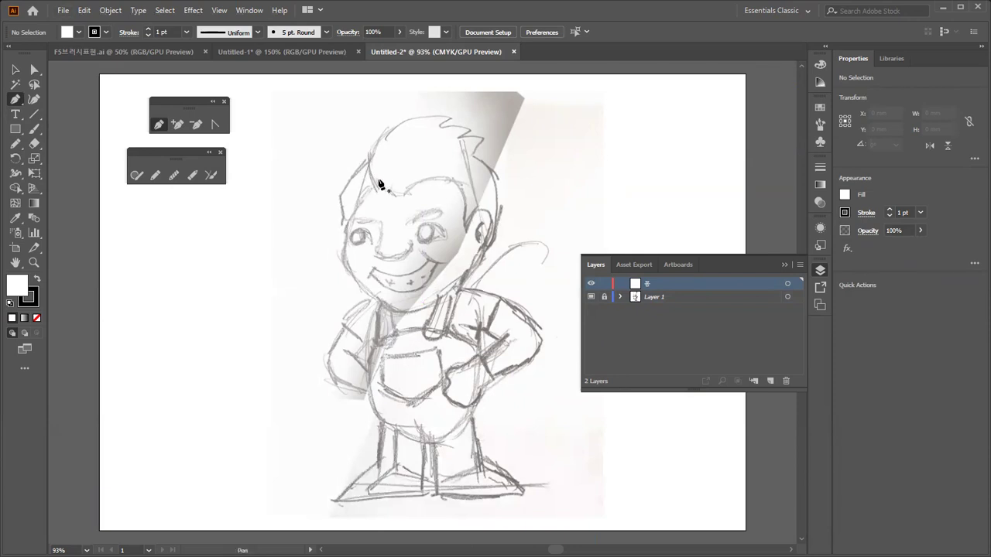
click(378, 179)
drag(345, 224, 346, 250)
click(346, 252)
click(345, 281)
click(345, 304)
drag(345, 308, 346, 309)
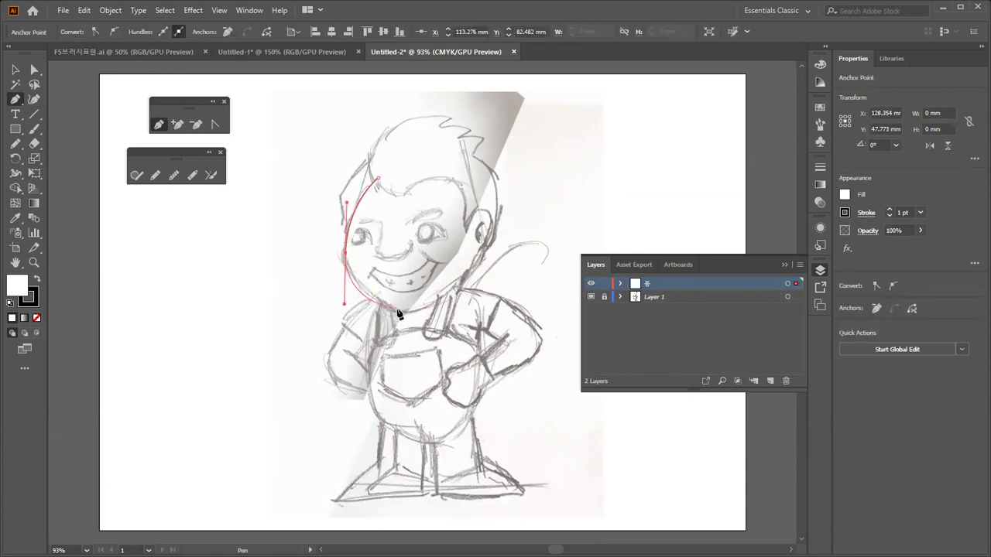
mouse_move(423, 313)
mouse_down()
mouse_move(480, 266)
mouse_move(486, 237)
mouse_move(469, 178)
mouse_move(491, 194)
mouse_move(465, 167)
mouse_move(415, 162)
mouse_up()
drag(378, 177, 383, 186)
Switch the document to Outline view to see the sketch through the filled face shape.
key(ctrl)
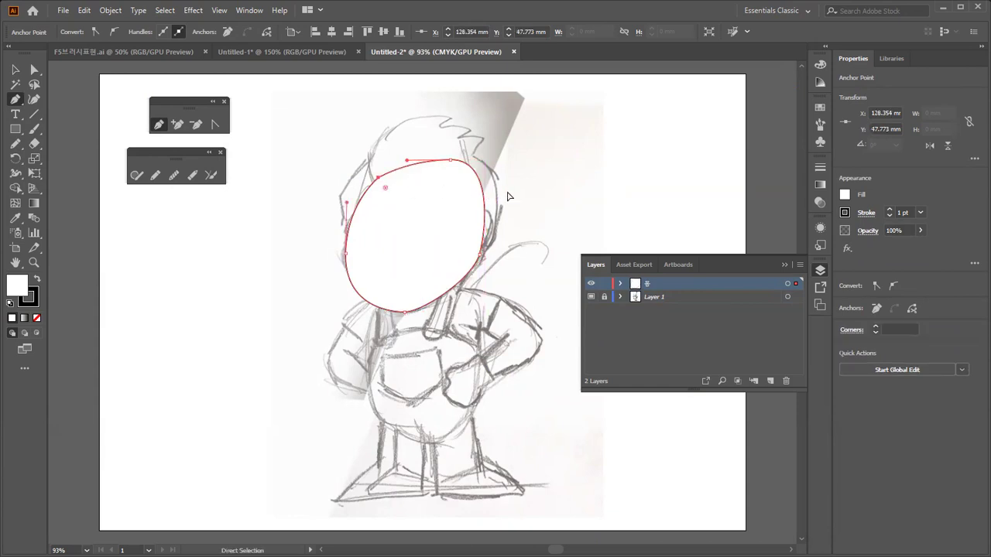
key(ctrl+y)
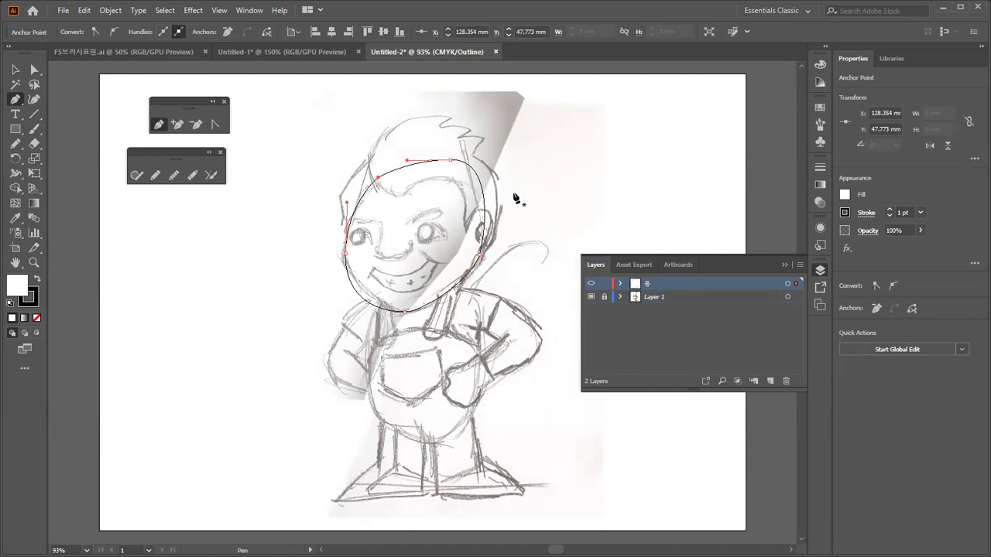
key(alt)
key(alt)
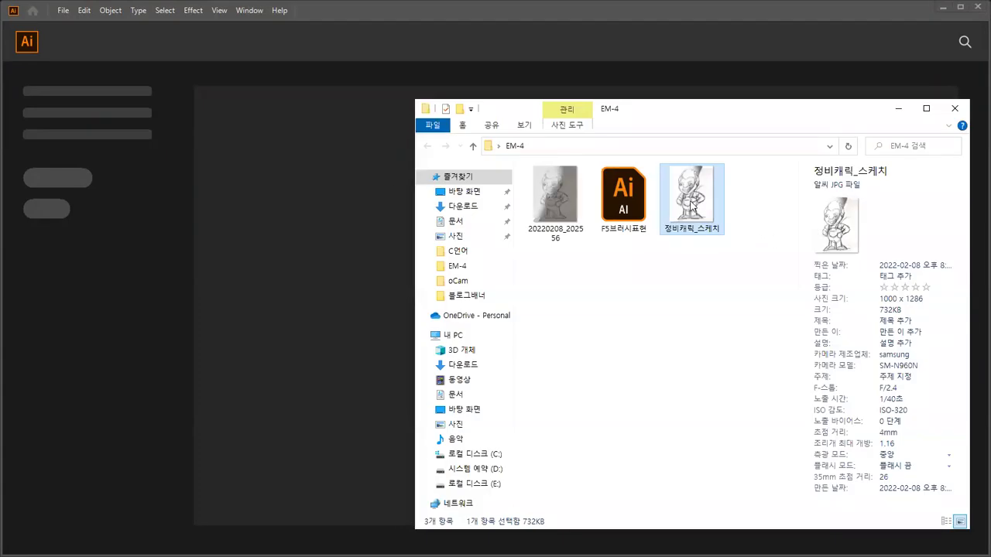
Open the image 정비캐릭_스케치 from the EM-4 folder in Illustrator, minimize the file window and activate the Selection tool.
drag(692, 206, 326, 207)
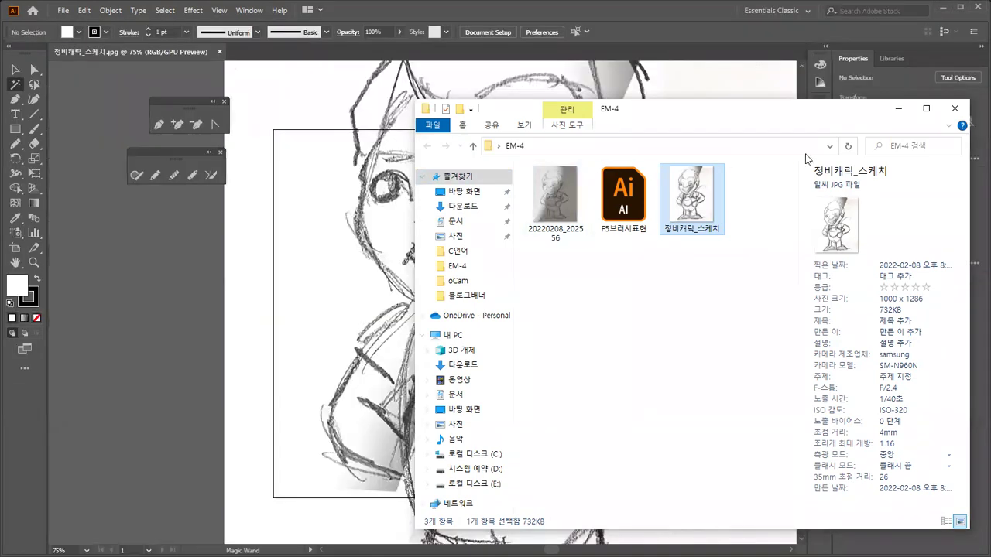
click(898, 108)
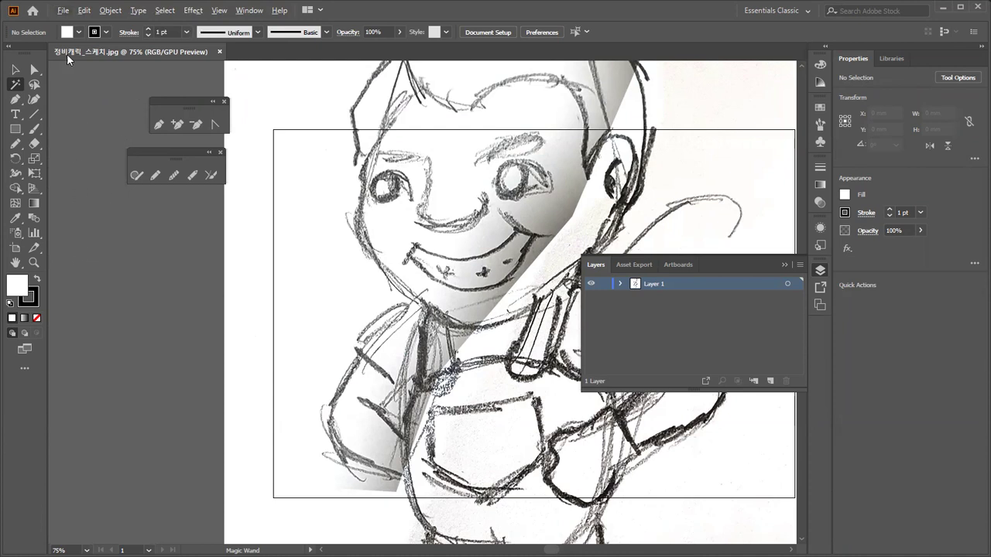
click(76, 33)
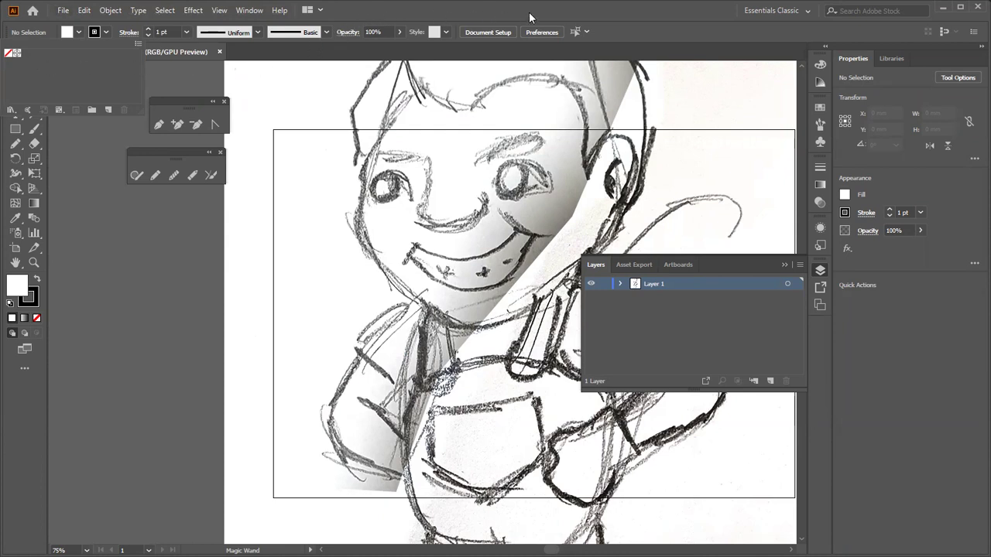
key(v)
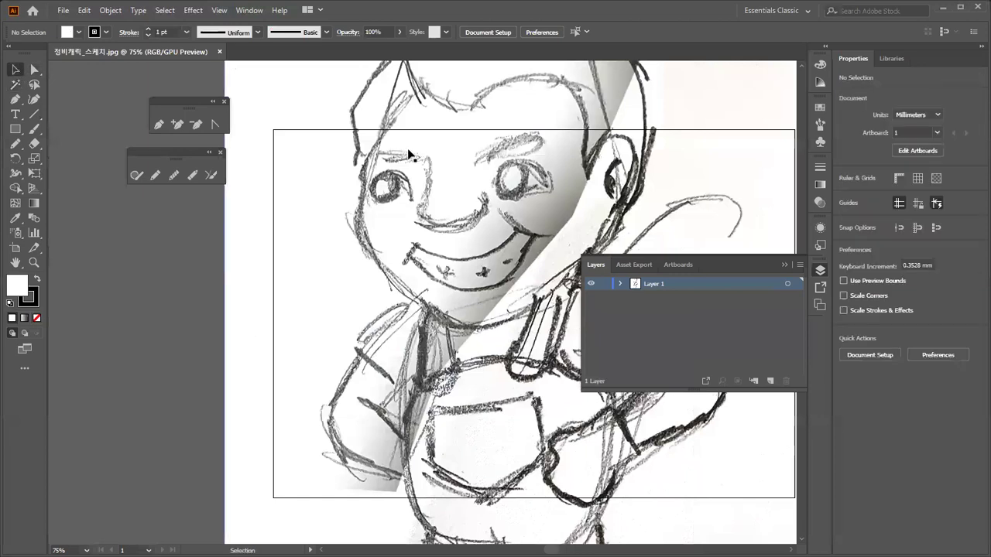
Scale the sketch image down to about 163 × 210 mm and place it on the artboard so it fills the artboard's height.
click(418, 307)
key(ctrl+minus)
key(ctrl+minus)
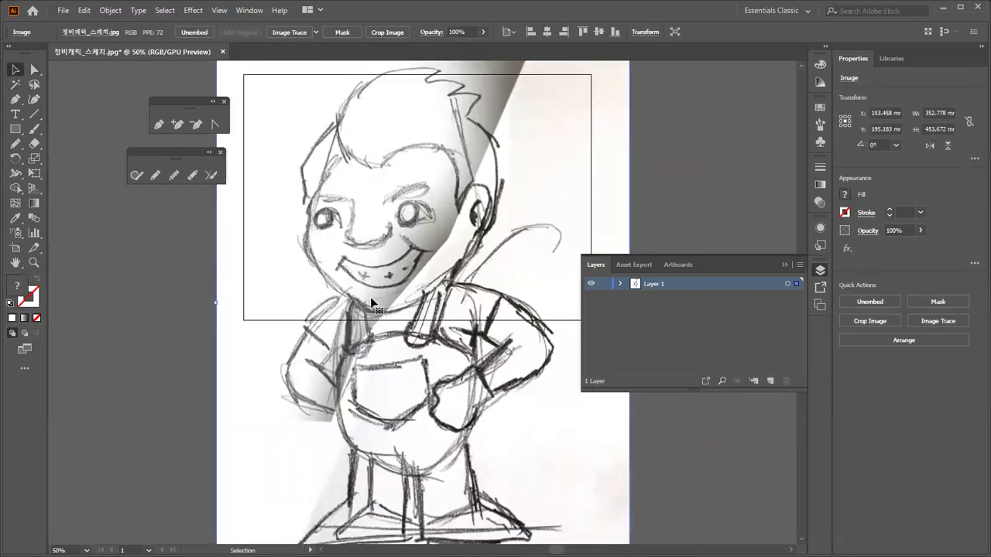
key(ctrl+z)
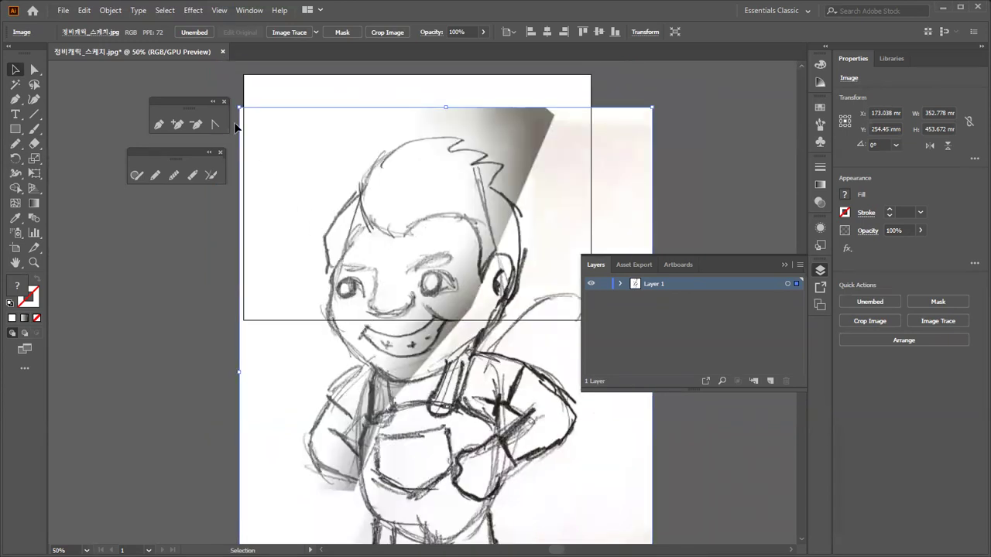
mouse_move(240, 104)
mouse_down()
mouse_move(365, 232)
mouse_move(371, 276)
mouse_up()
drag(442, 325, 403, 165)
drag(480, 299, 502, 319)
click(473, 376)
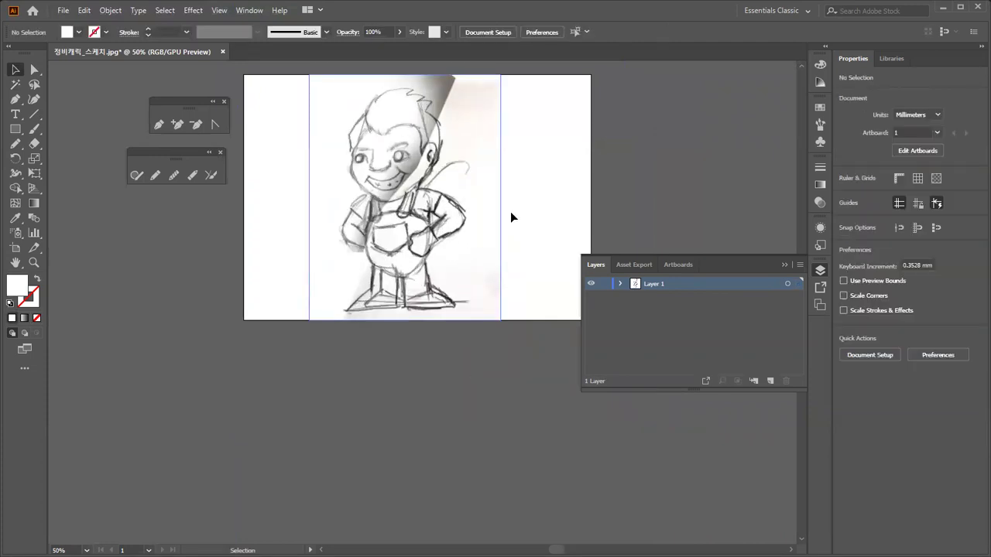
Display the swatches and create a new landscape CMYK document.
click(820, 109)
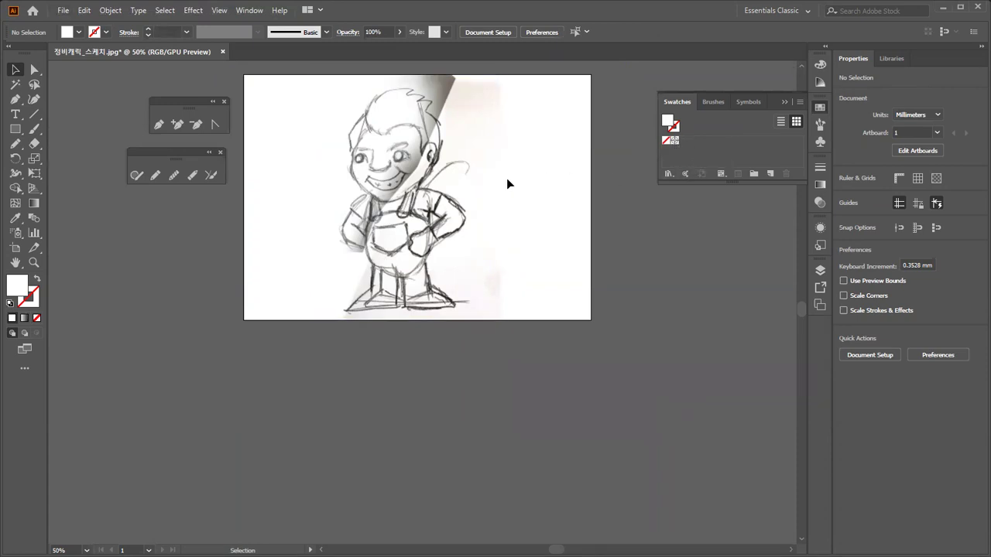
key(ctrl+n)
key(Return)
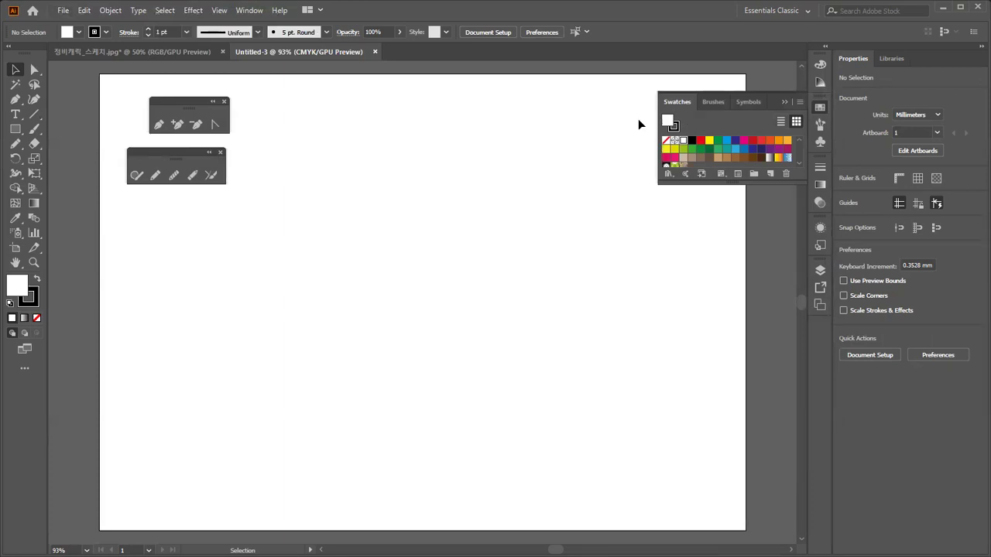
Move the sketch image from the JPG document into the new CMYK document, centred at about X 149 mm, Y 105 mm.
click(184, 53)
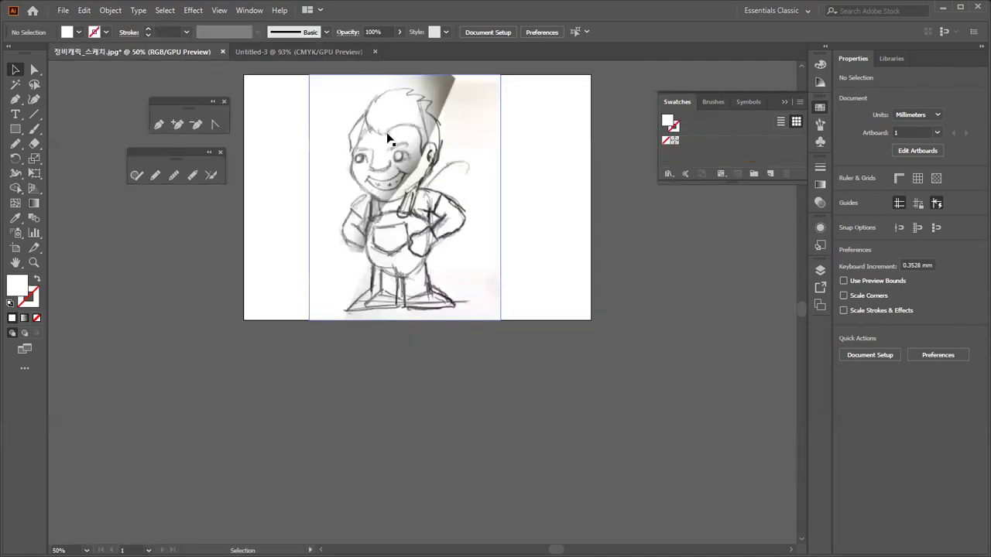
key(Delete)
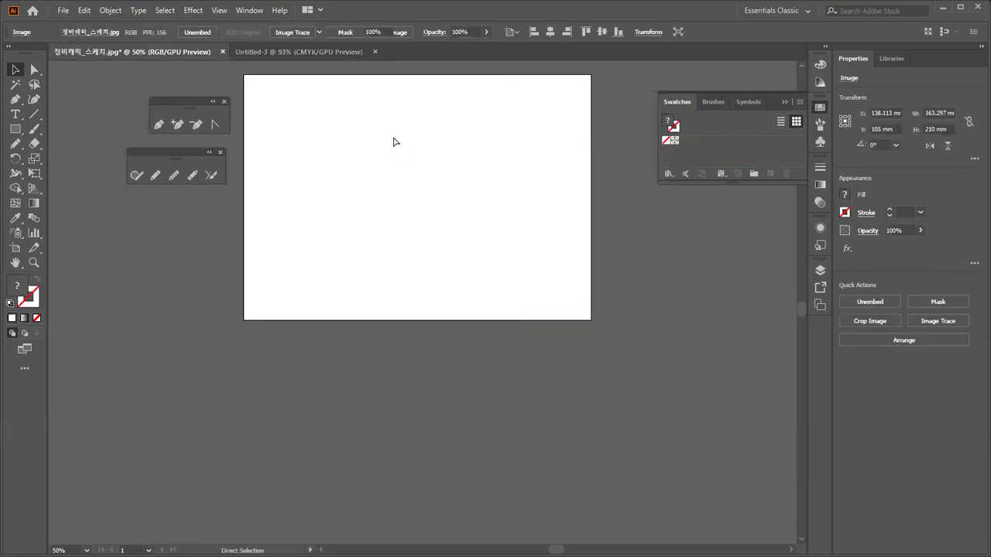
click(298, 51)
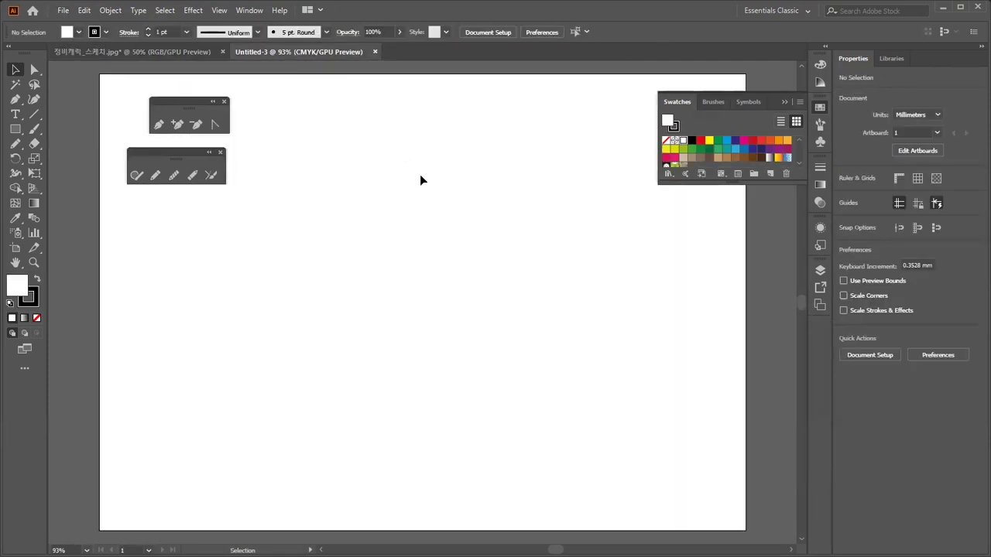
key(a)
key(ctrl+v)
key(v)
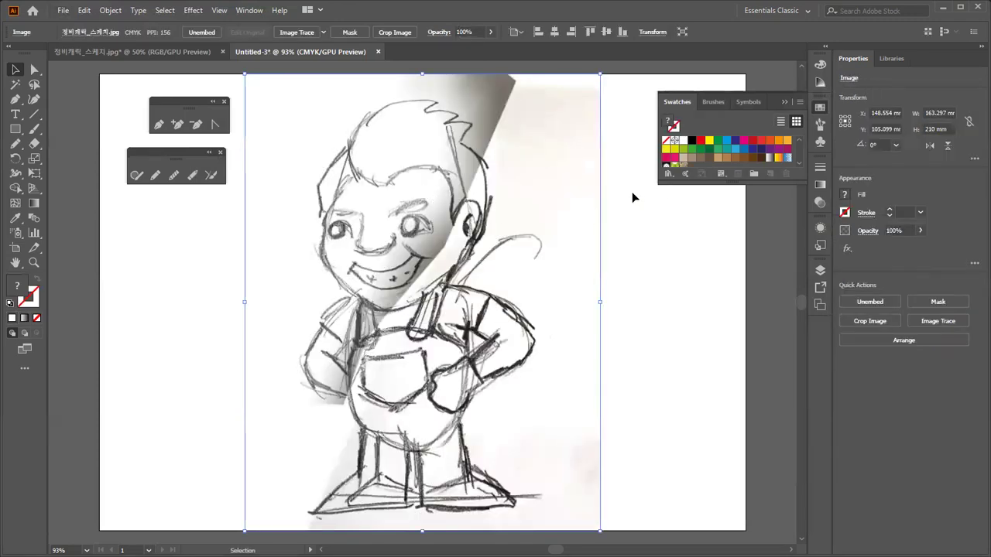
click(614, 245)
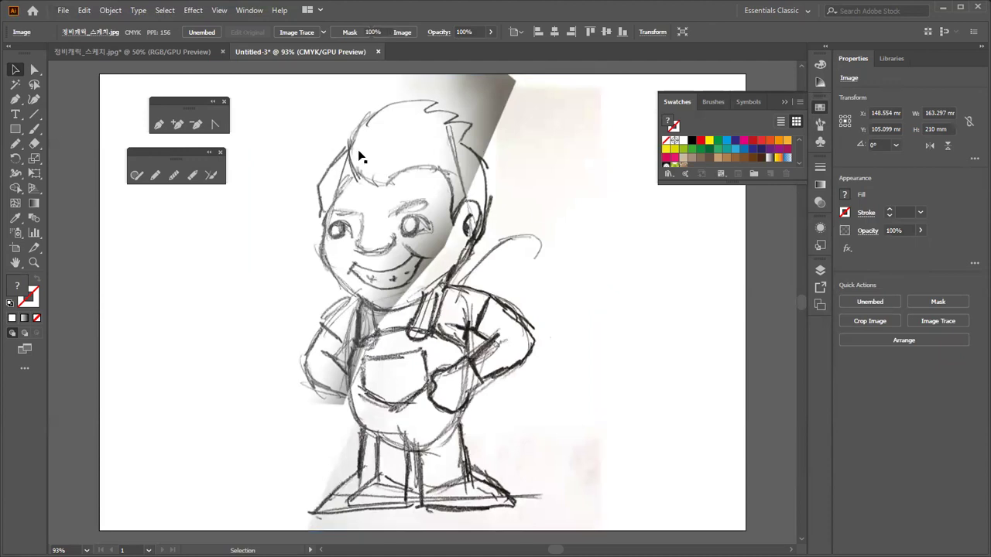
Close the emptied 정비캐릭_스케치.jpg document without saving its changes.
click(118, 46)
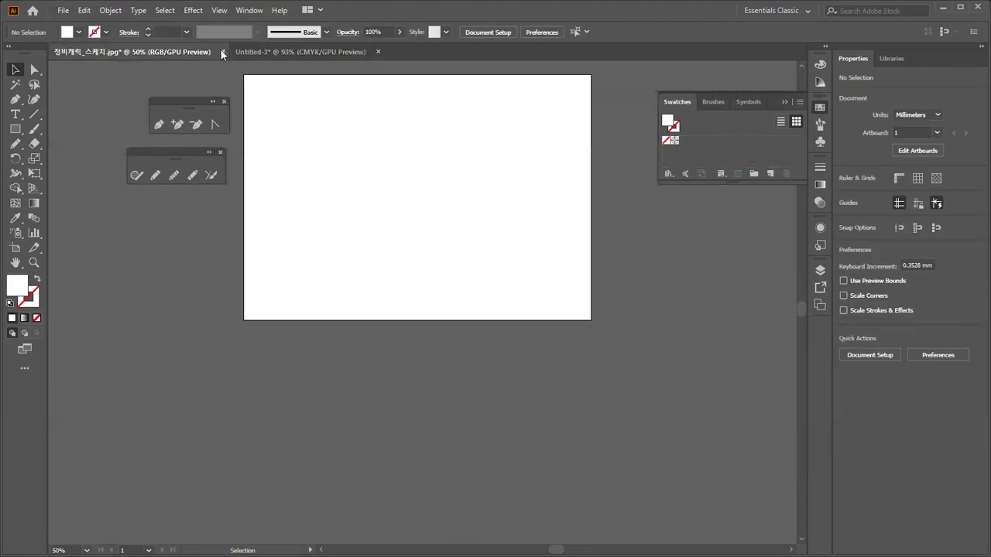
click(223, 53)
click(558, 298)
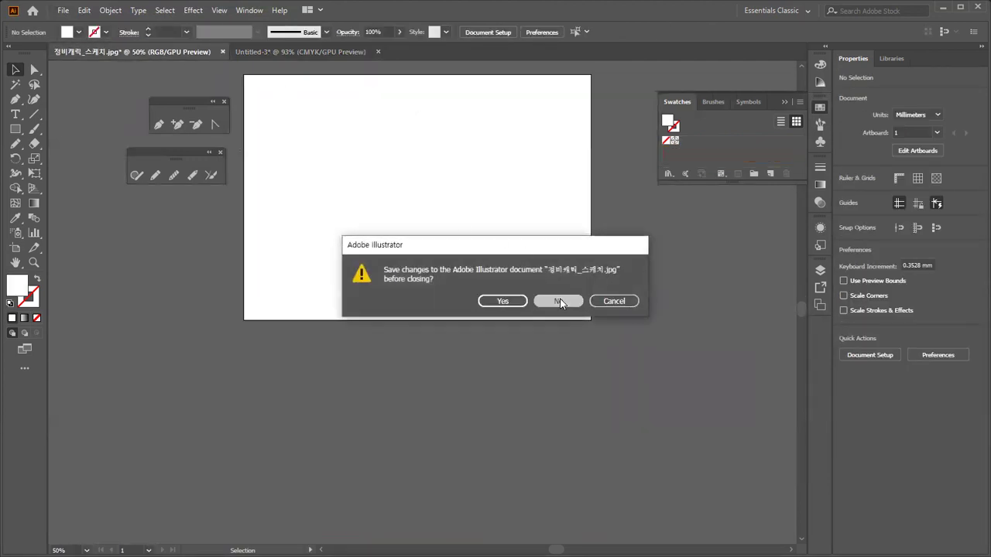
click(555, 288)
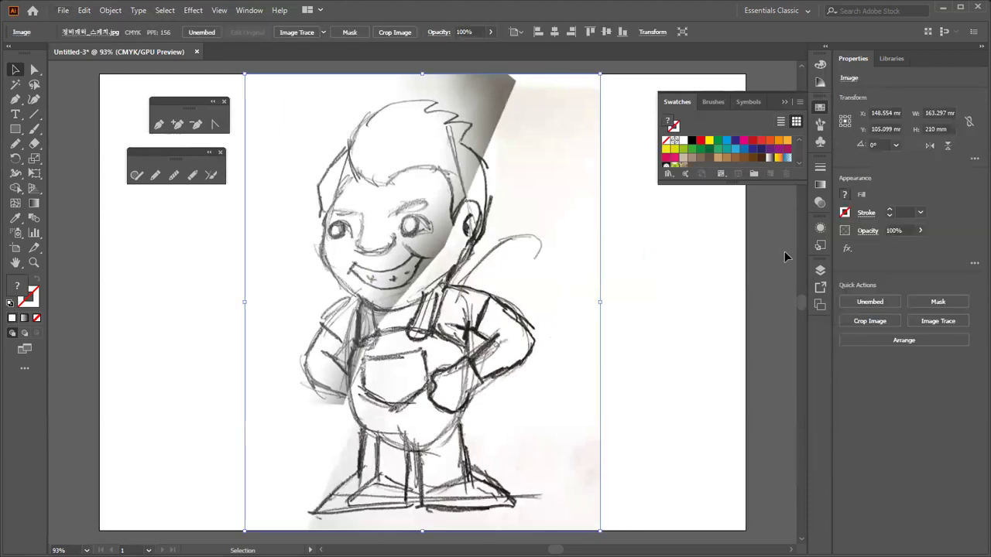
Display the layers and rename the sketch's layer as 원본그림.
click(747, 268)
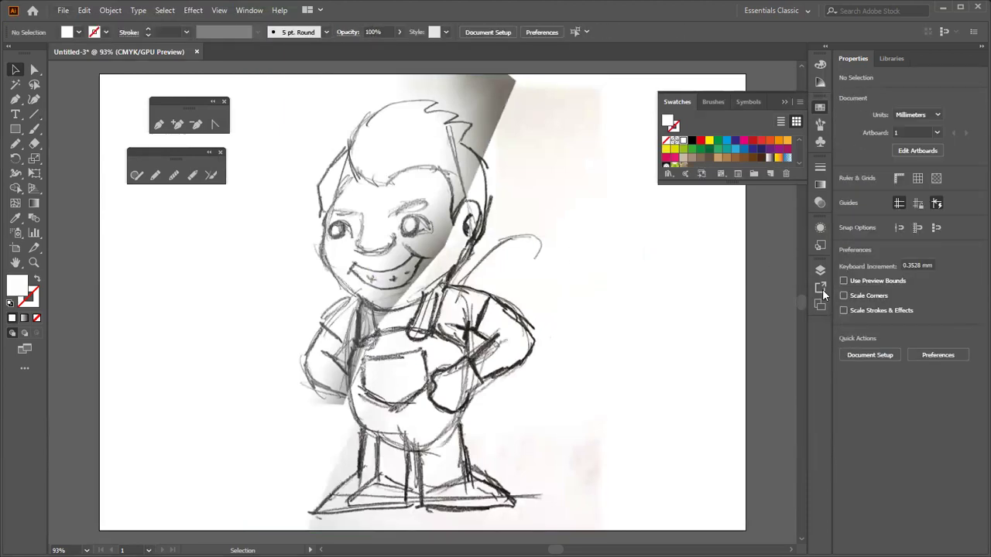
click(783, 99)
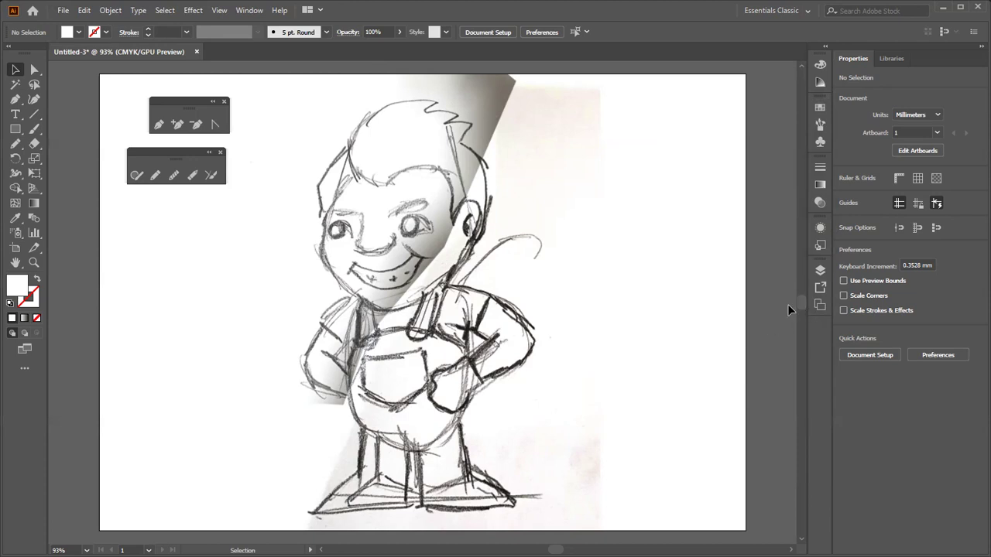
key(F7)
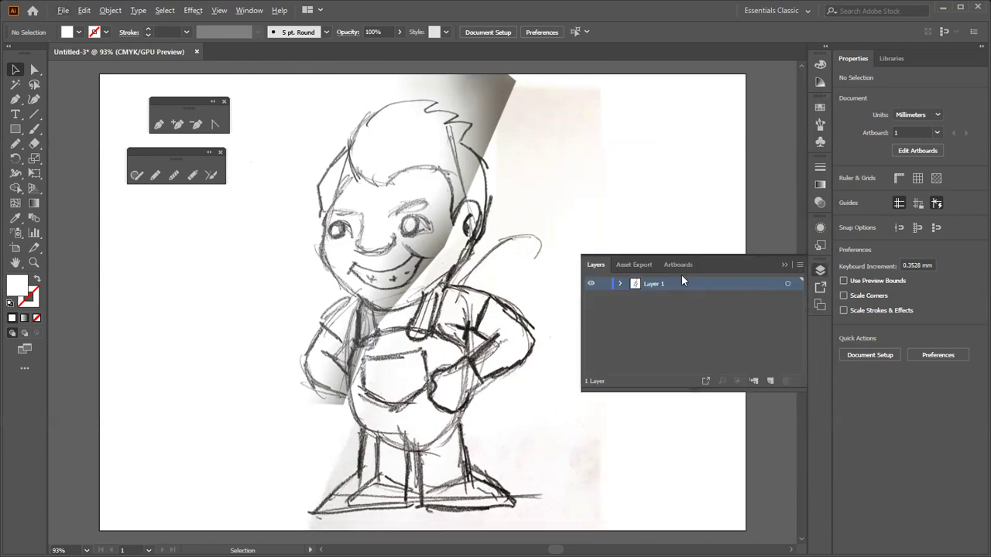
double_click(655, 283)
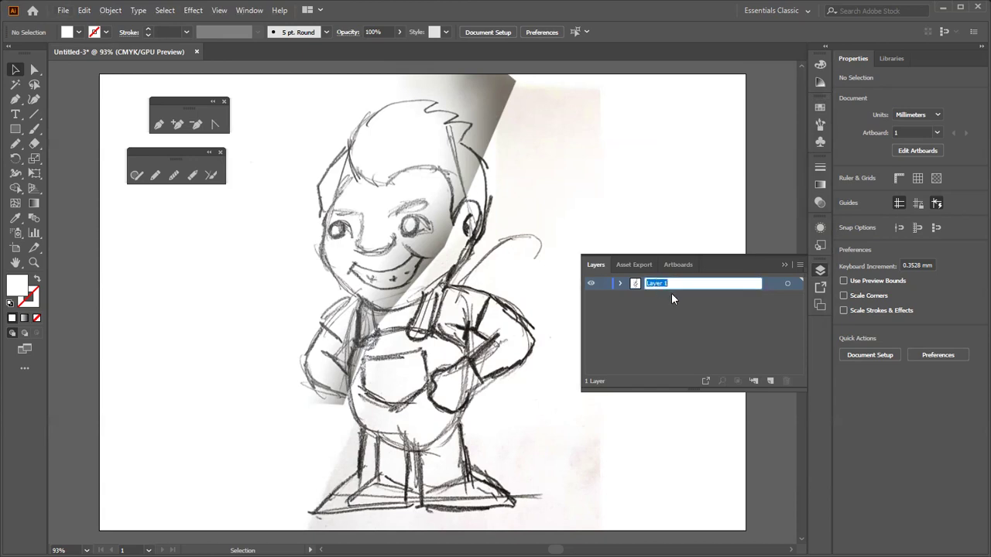
text(원본그림)
key(Return)
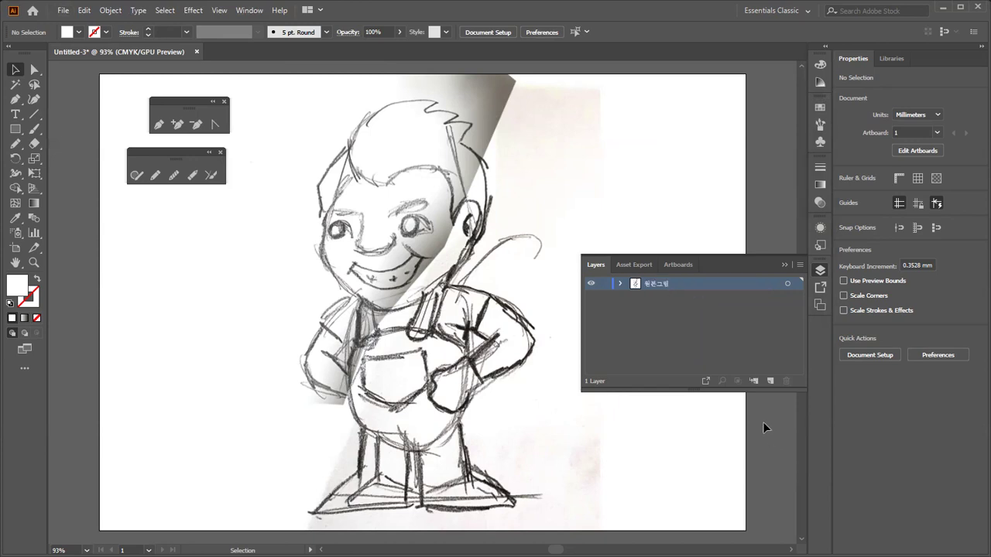
Add a new layer and turn 원본그림 into a template layer with images dimmed to 50%.
click(769, 381)
double_click(682, 295)
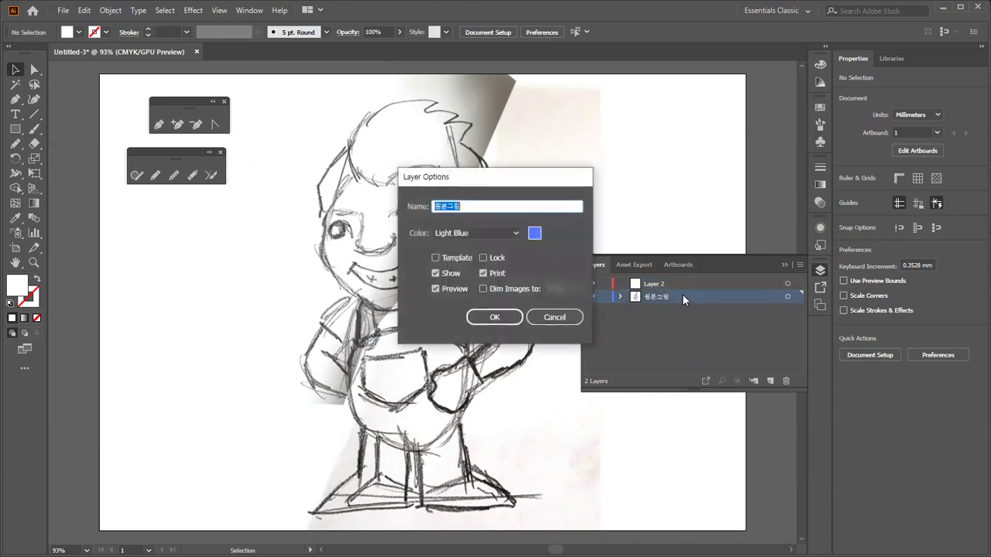
click(435, 257)
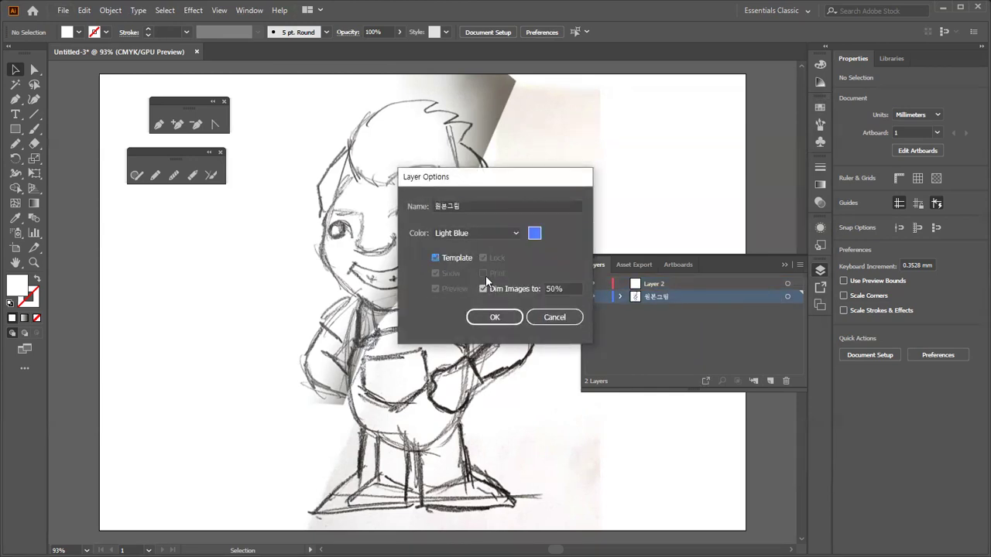
click(491, 317)
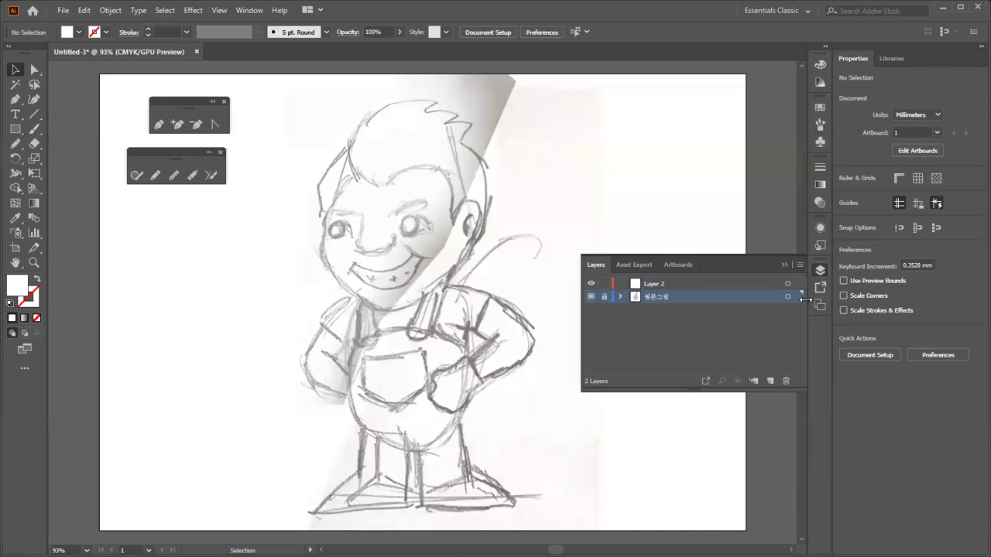
Rename the new empty layer above the template as 몸 and keep it active for drawing.
click(669, 285)
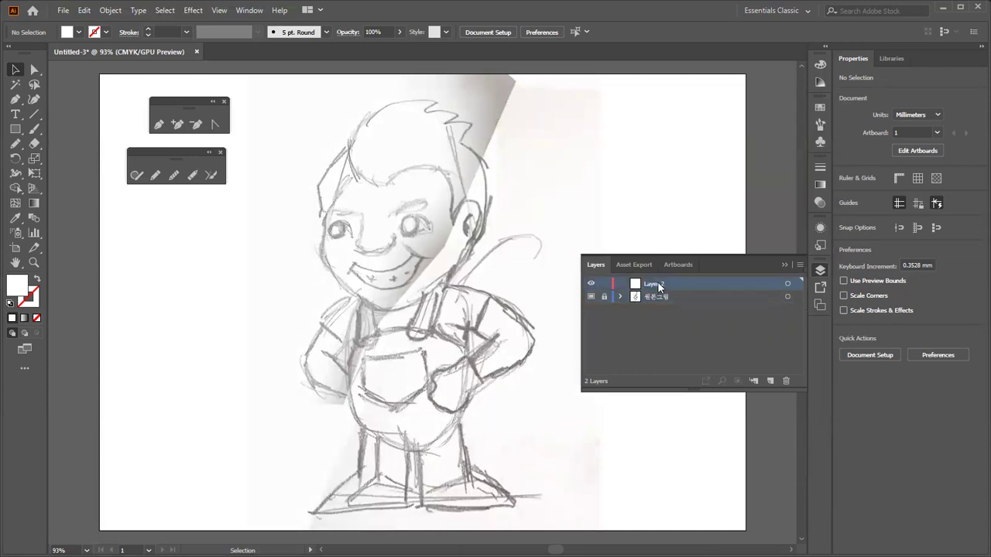
double_click(658, 283)
text(몸)
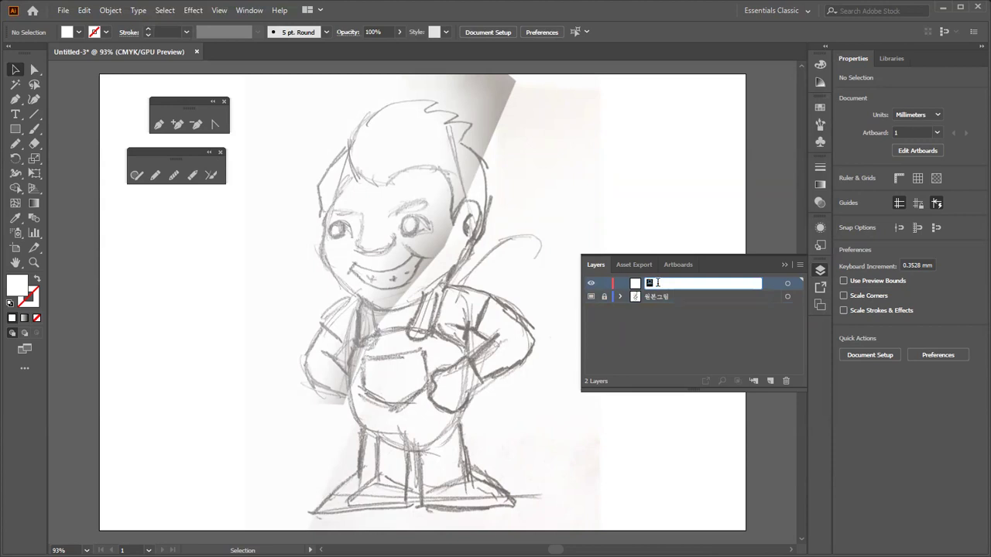
key(Return)
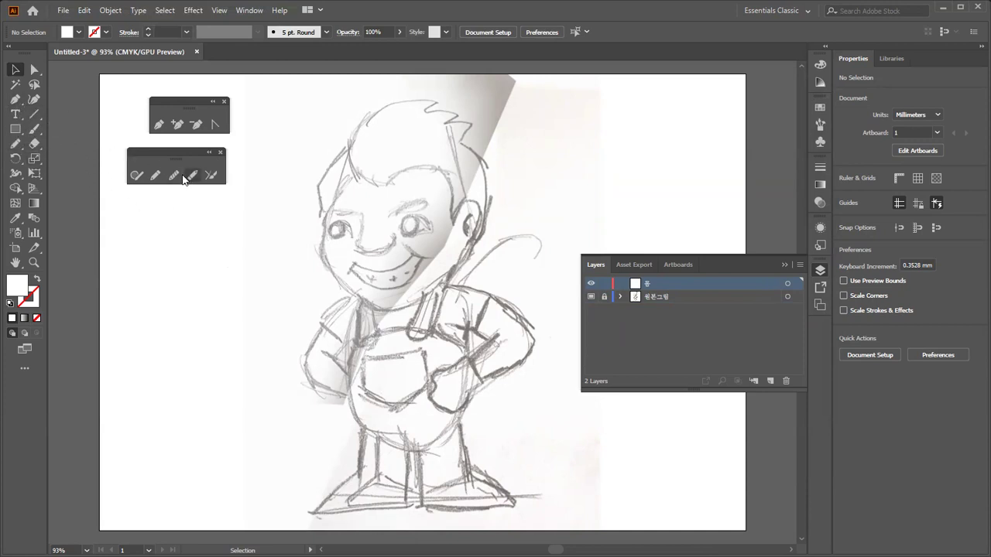
Trace the main hair outline about 65 × 64 mm with the Pencil tool and apply the default white fill and black 1 pt stroke.
click(156, 175)
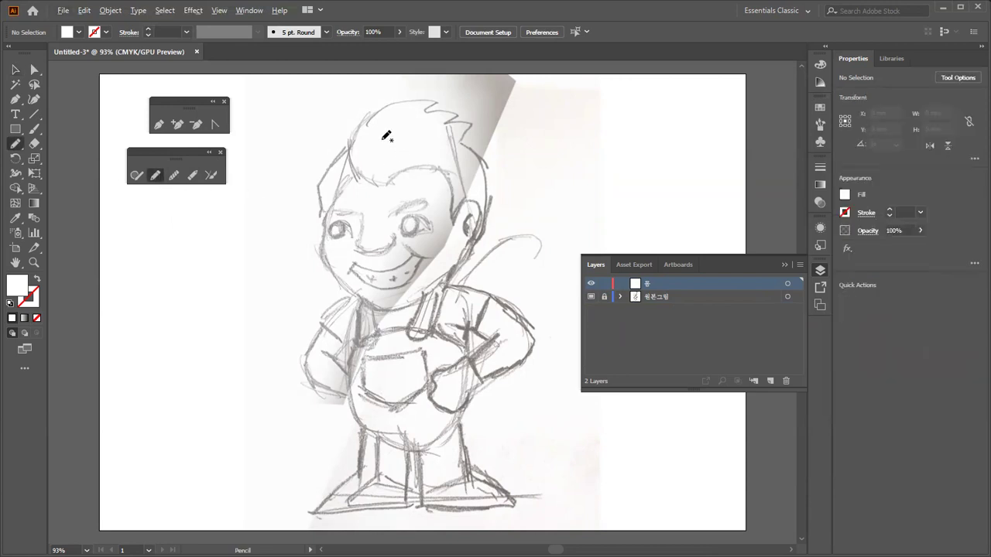
mouse_move(378, 106)
mouse_down()
mouse_move(351, 142)
mouse_move(363, 176)
mouse_move(385, 185)
mouse_move(406, 167)
mouse_move(437, 169)
mouse_move(456, 197)
mouse_move(456, 226)
mouse_move(464, 205)
mouse_move(474, 212)
mouse_move(477, 241)
mouse_move(490, 185)
mouse_move(461, 142)
mouse_move(472, 126)
mouse_move(444, 123)
mouse_up()
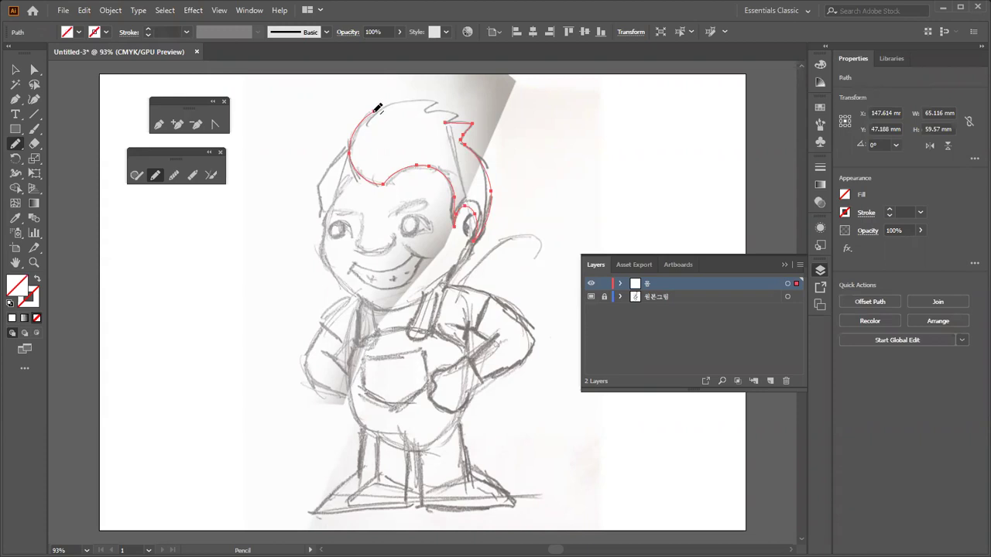
drag(375, 111, 442, 98)
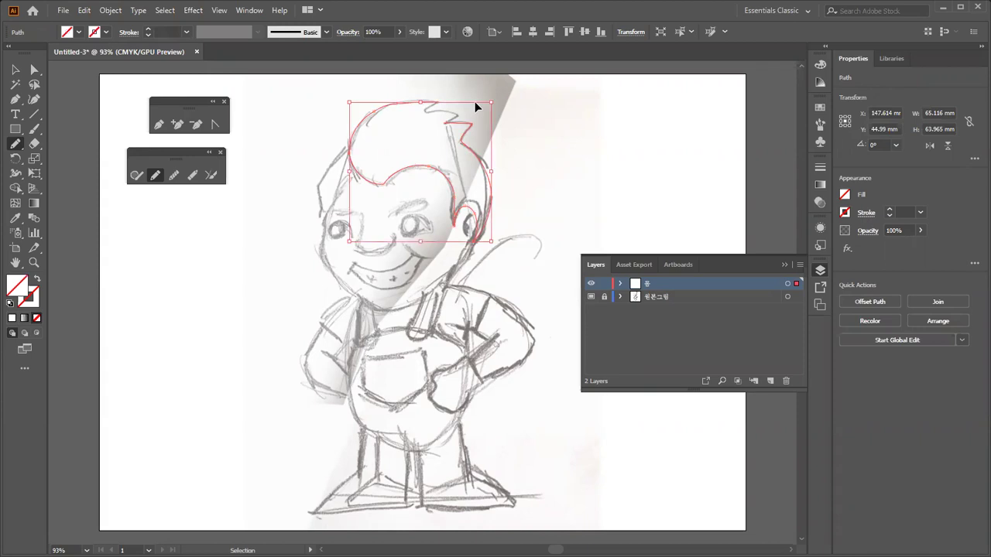
ctrl+click(453, 100)
ctrl+click(403, 99)
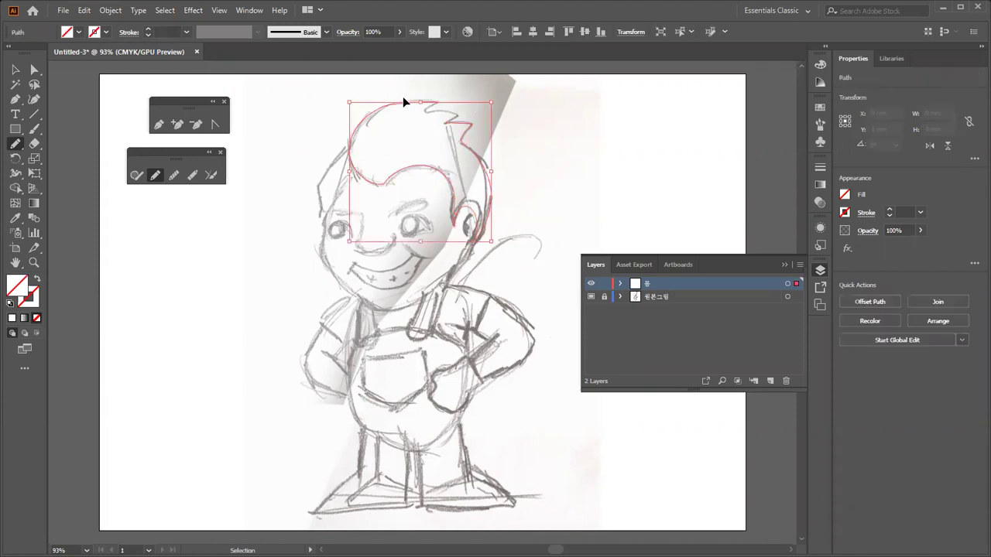
click(10, 304)
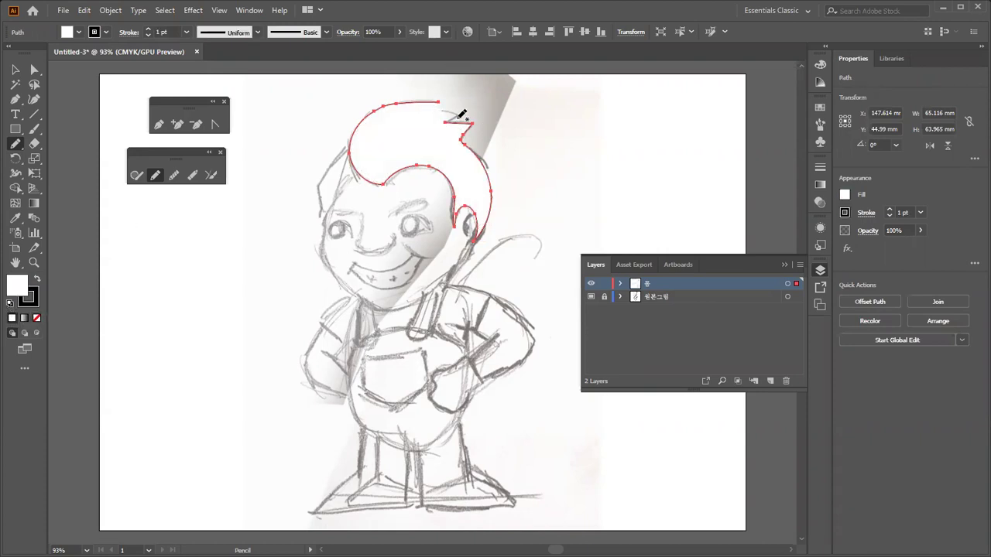
Switch to outline view and close the hair path with the Pencil by tracing the spiky tips at the front.
key(ctrl+y)
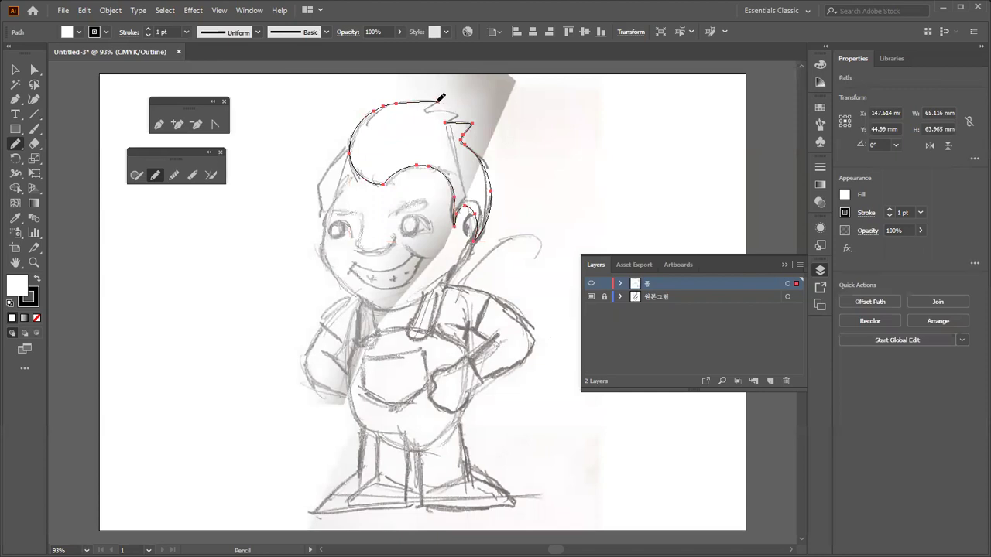
mouse_move(428, 107)
mouse_down()
mouse_move(463, 108)
mouse_move(447, 120)
mouse_move(467, 123)
mouse_up()
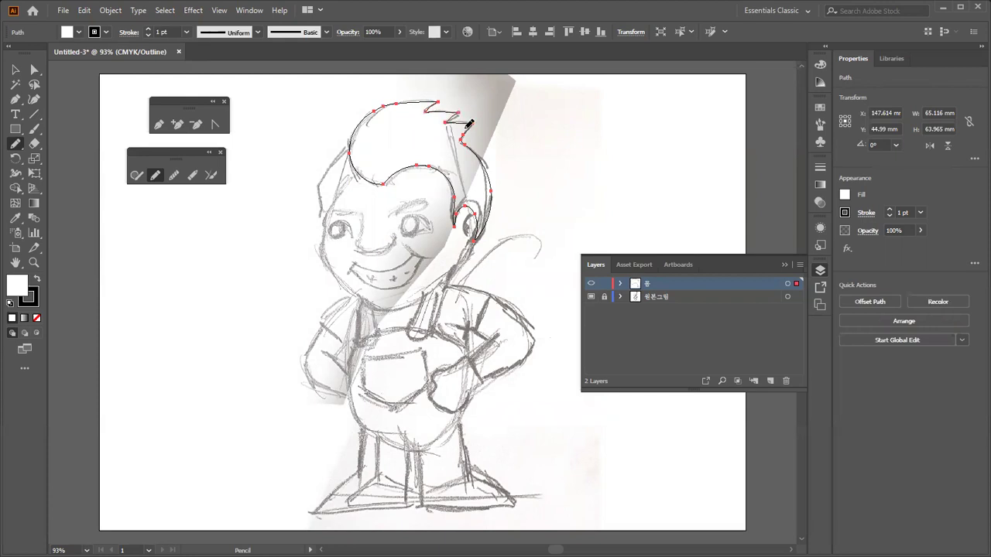
drag(469, 122, 472, 124)
ctrl+click(431, 224)
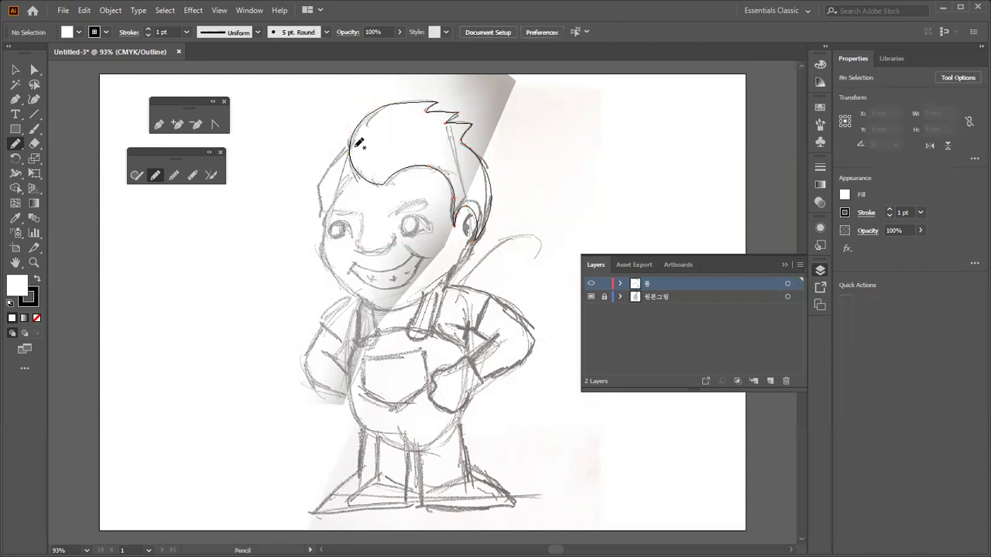
Trace the separate side hair patch about 18 × 31 mm with the Pencil and return to preview mode.
mouse_move(356, 140)
mouse_down()
mouse_move(330, 173)
mouse_move(333, 204)
mouse_move(364, 161)
mouse_move(355, 142)
mouse_up()
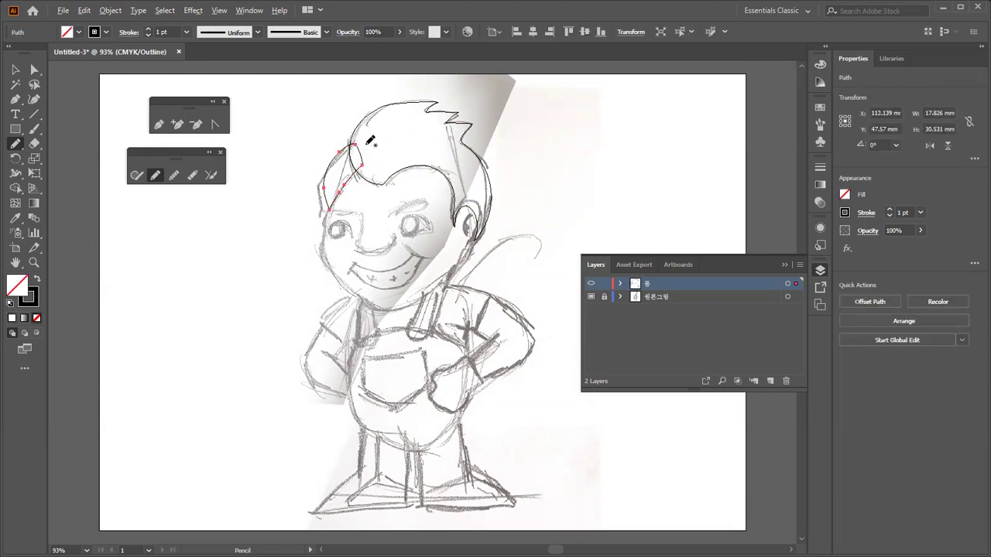
ctrl+click(529, 159)
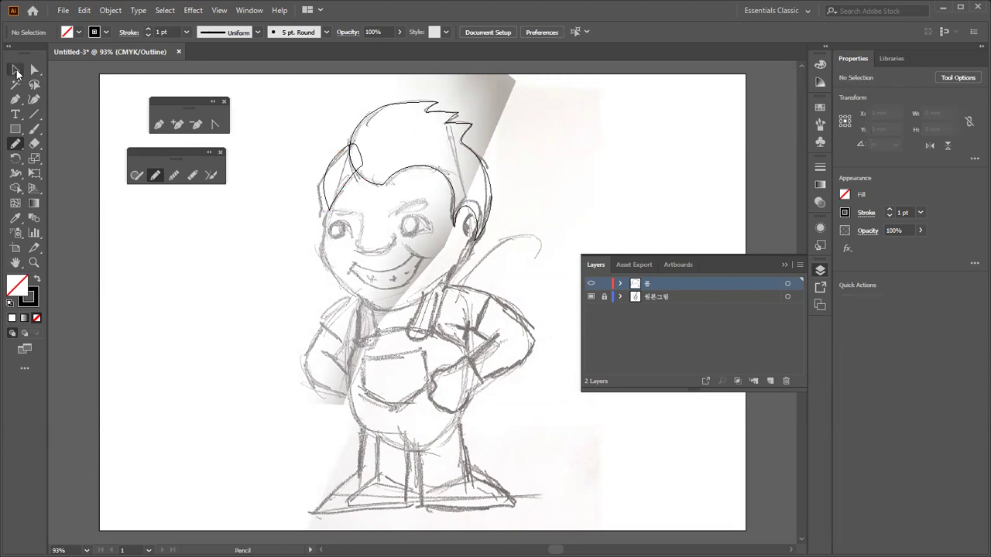
click(15, 70)
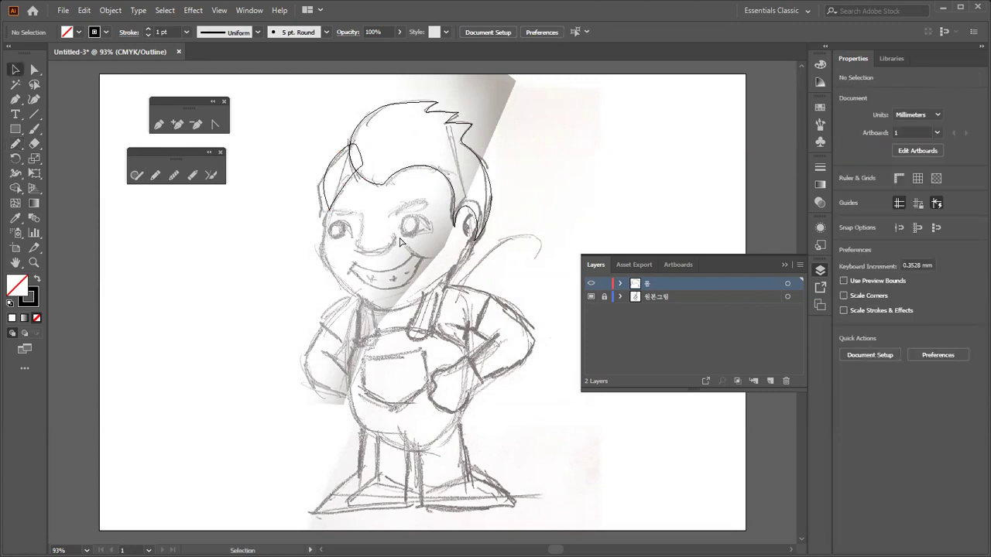
key(ctrl+y)
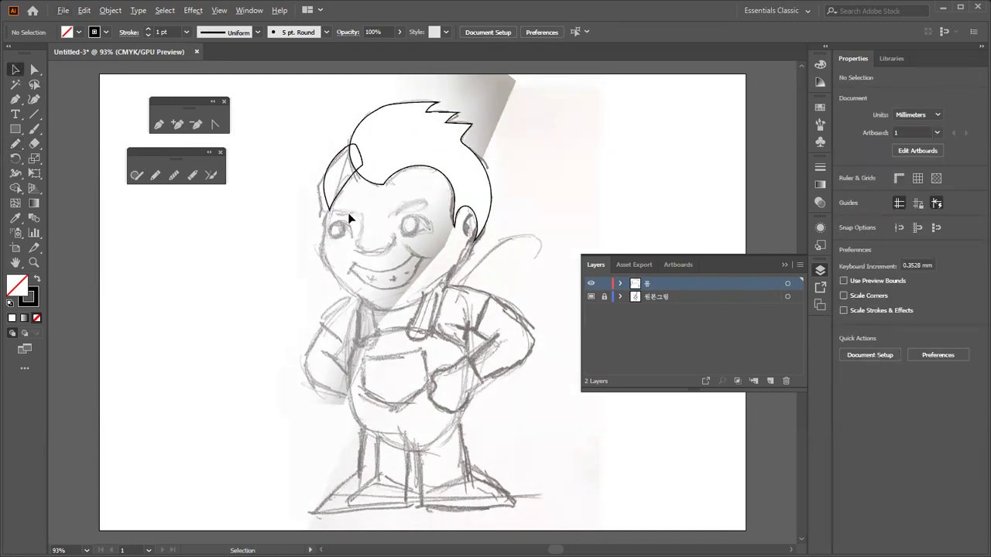
drag(310, 180, 310, 180)
click(401, 192)
click(330, 149)
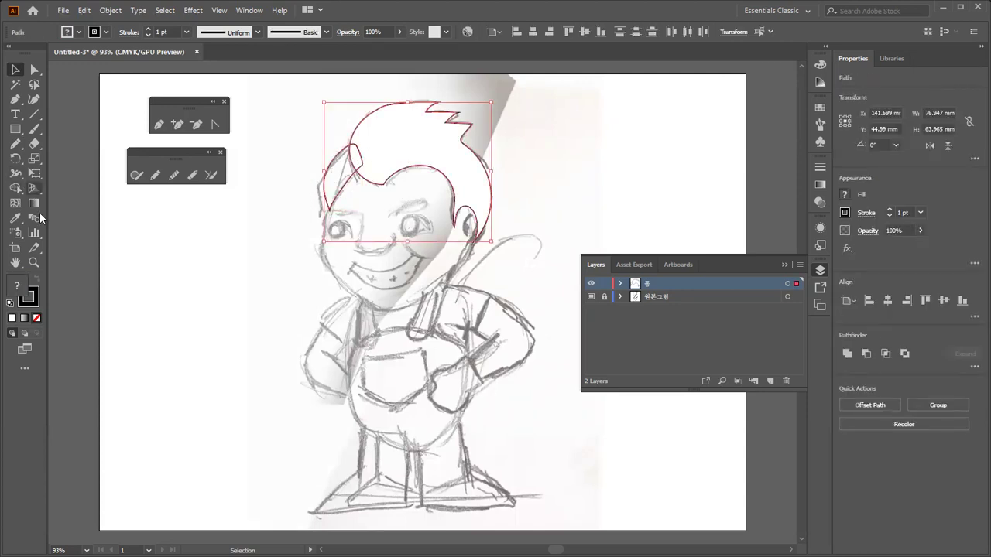
click(136, 253)
Draw a square about 17 mm wide beside the character and fill it with a dark brown swatch.
key(m)
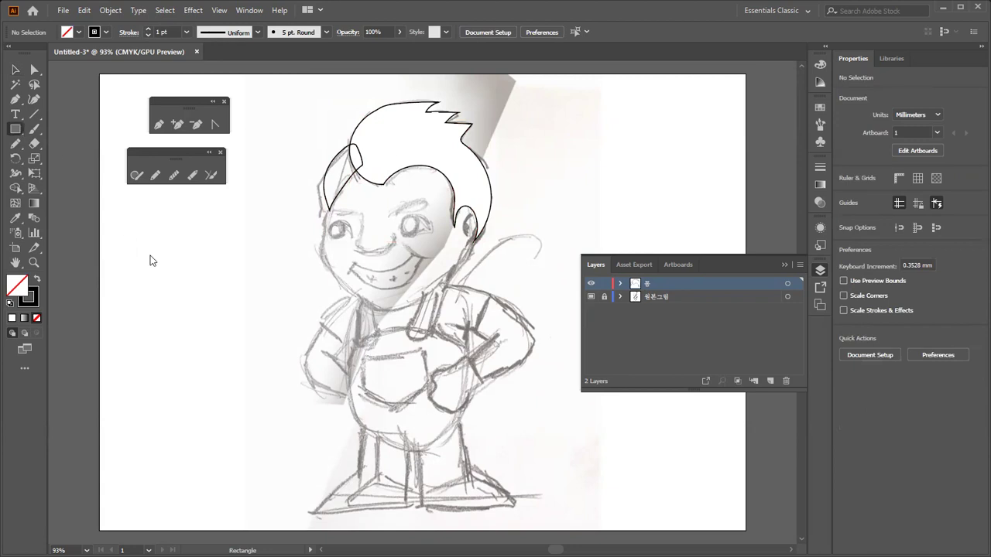
drag(121, 200, 159, 237)
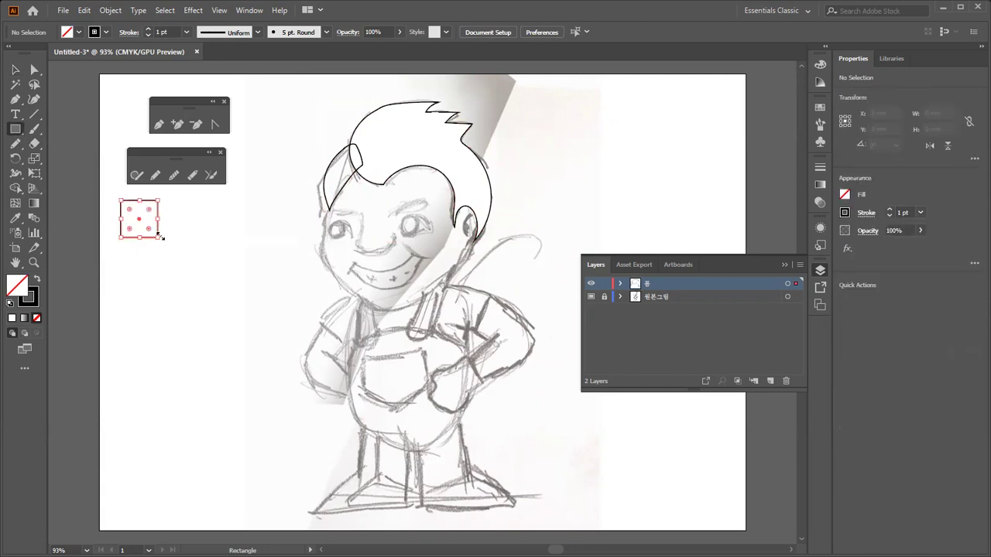
click(79, 30)
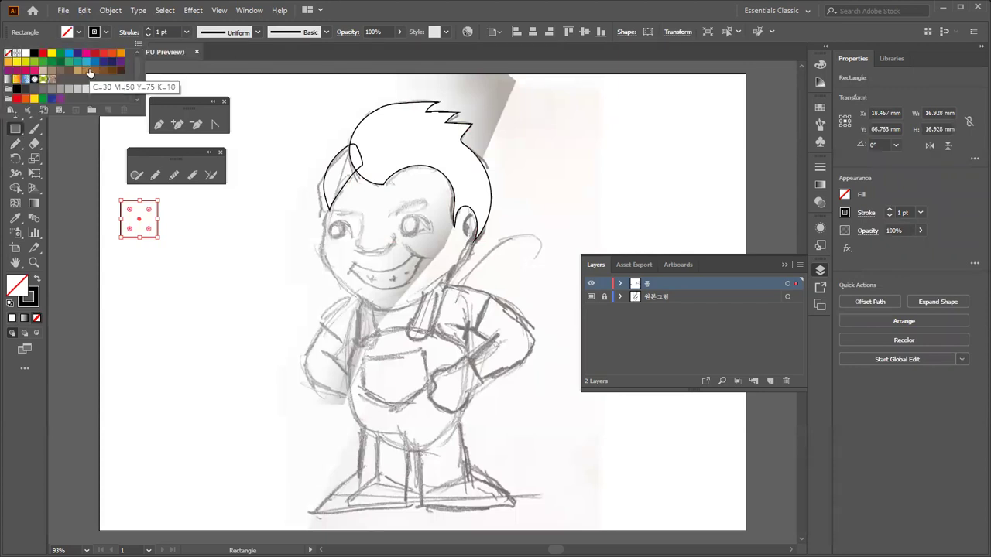
click(93, 72)
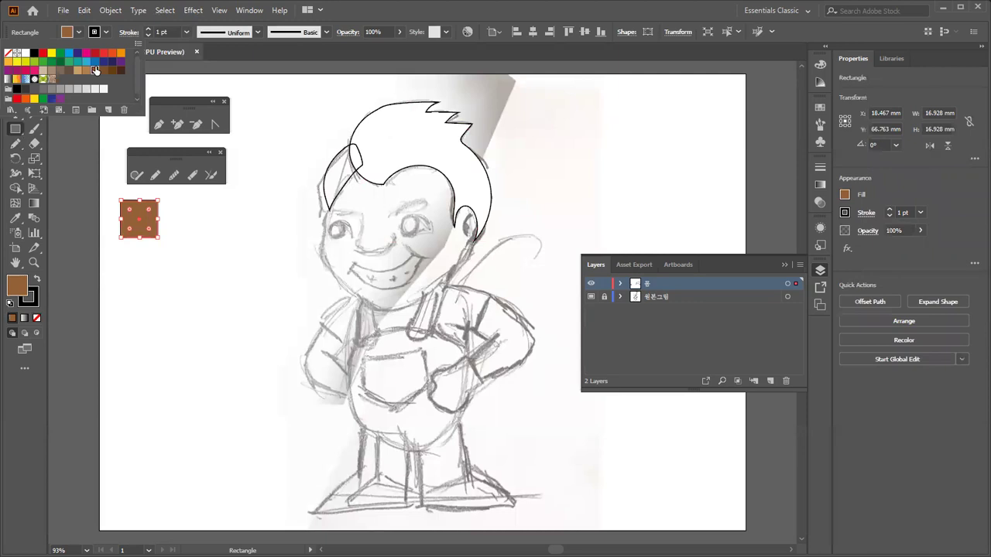
click(211, 51)
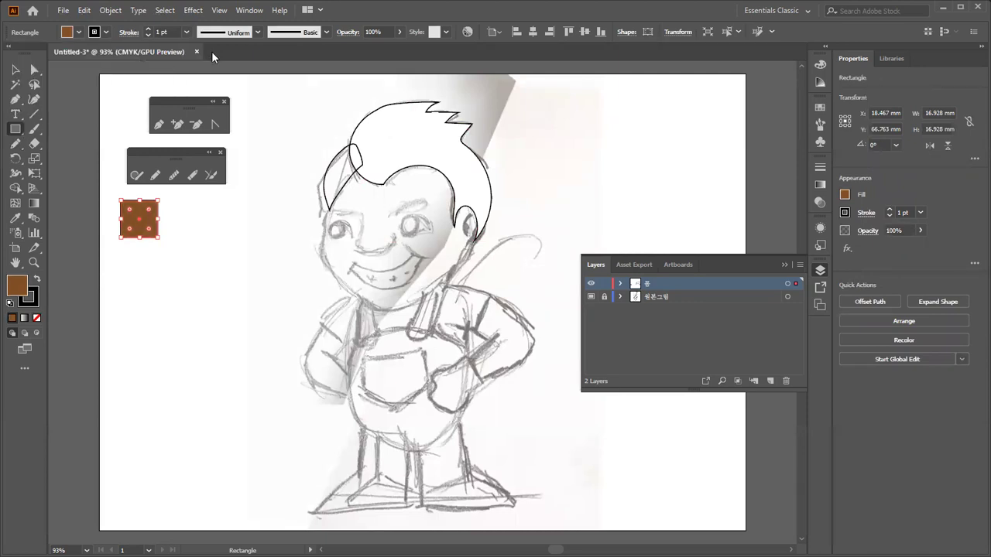
Move the brown square closer to the character's head and place a copy of it directly below.
click(15, 70)
click(210, 242)
drag(157, 231, 271, 229)
click(279, 227)
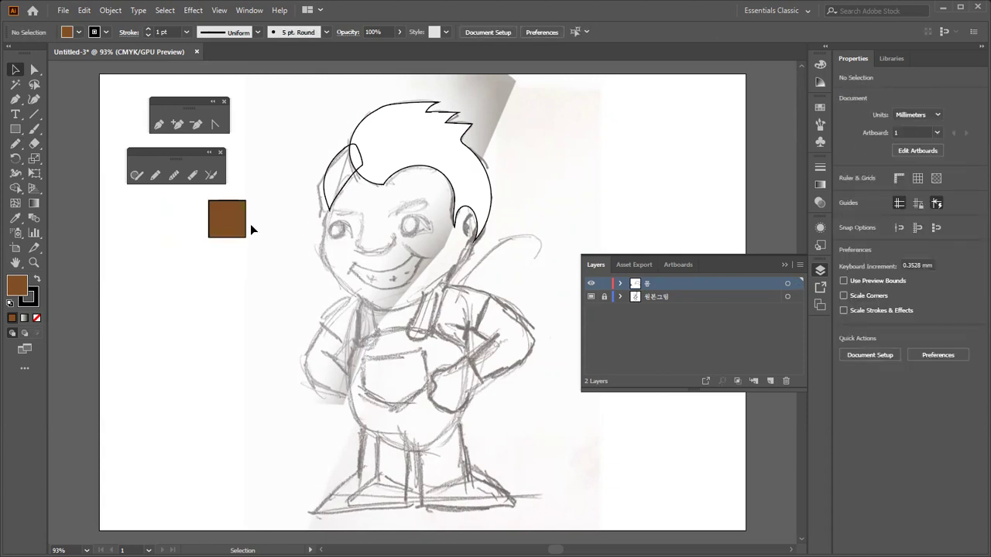
drag(229, 224, 229, 273)
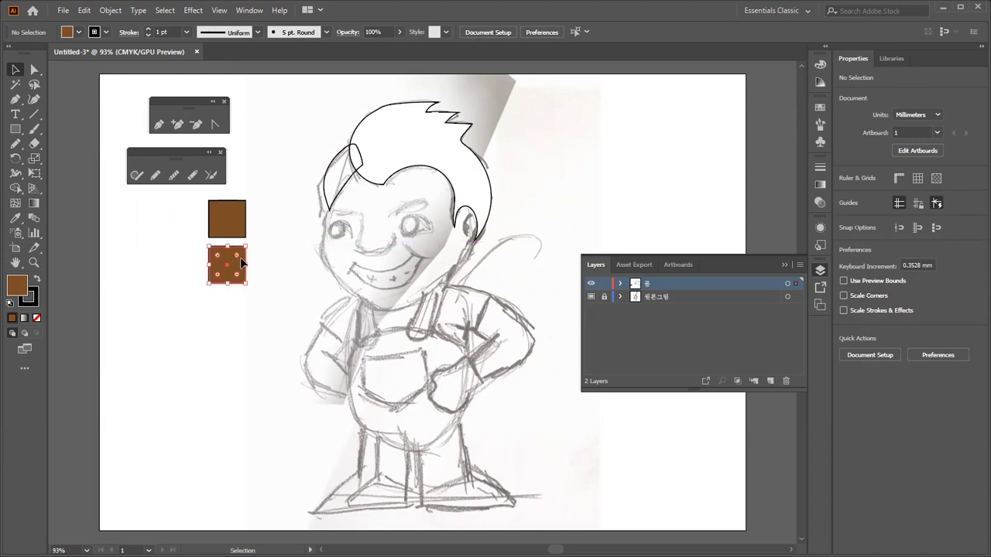
click(272, 243)
Select both hair shapes and fill them with the brown sampled from the upper square using the Eyedropper.
click(340, 168)
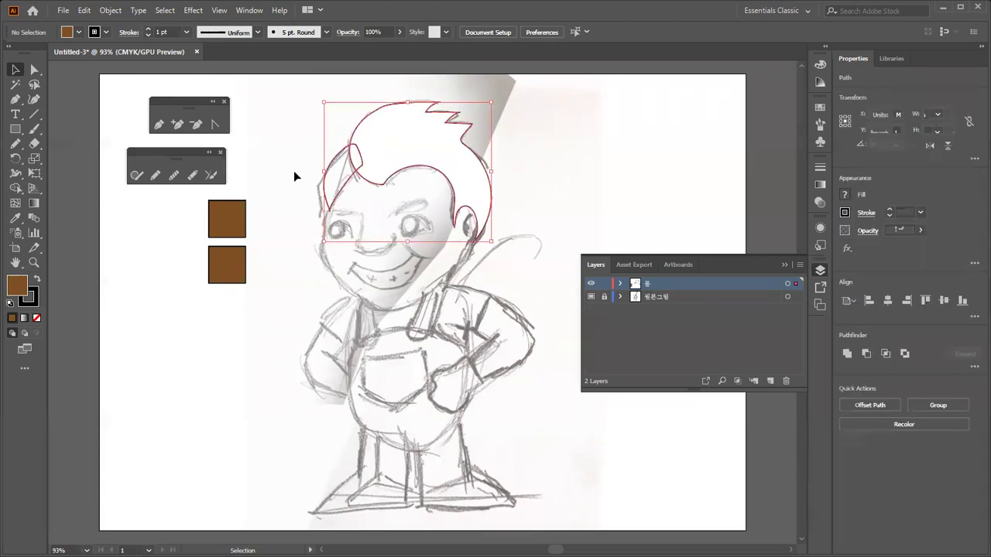
click(17, 219)
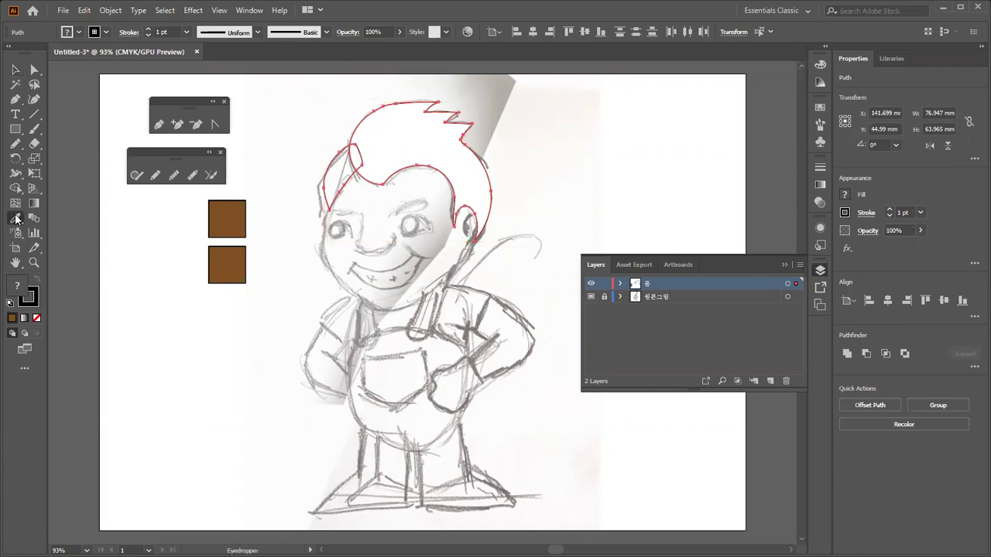
click(235, 213)
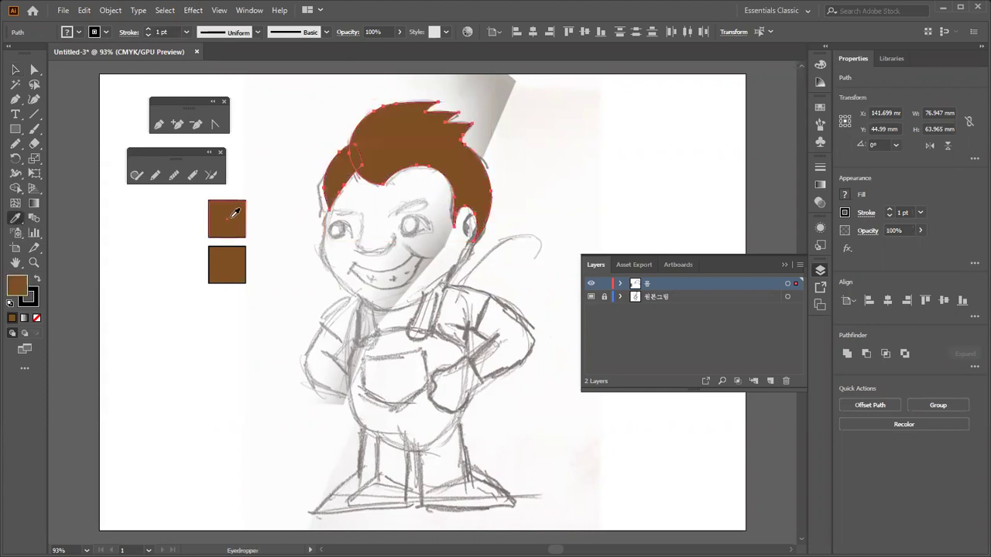
key(v)
click(398, 220)
key(i)
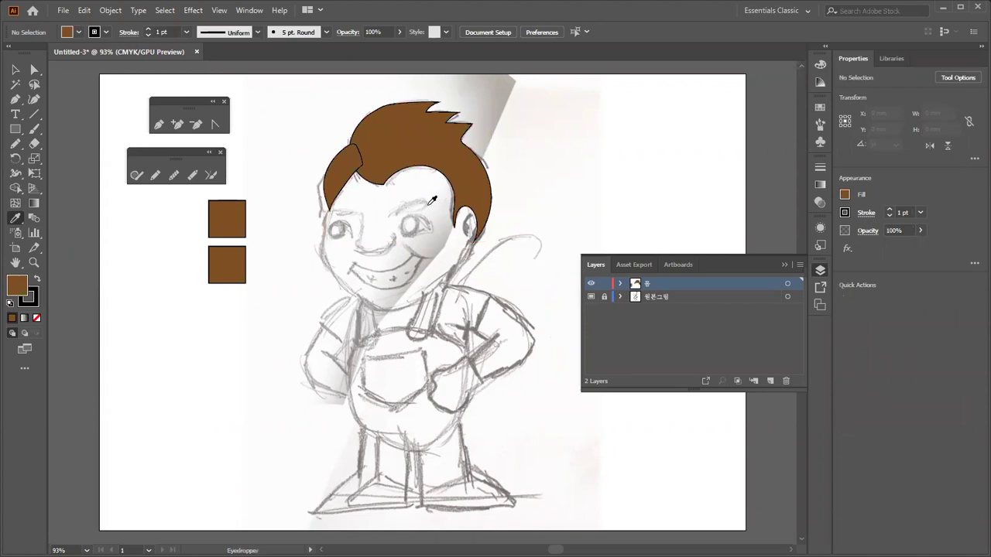
Place the side hair patch behind the main hair shape by cutting it and pasting it in back.
key(v)
click(326, 187)
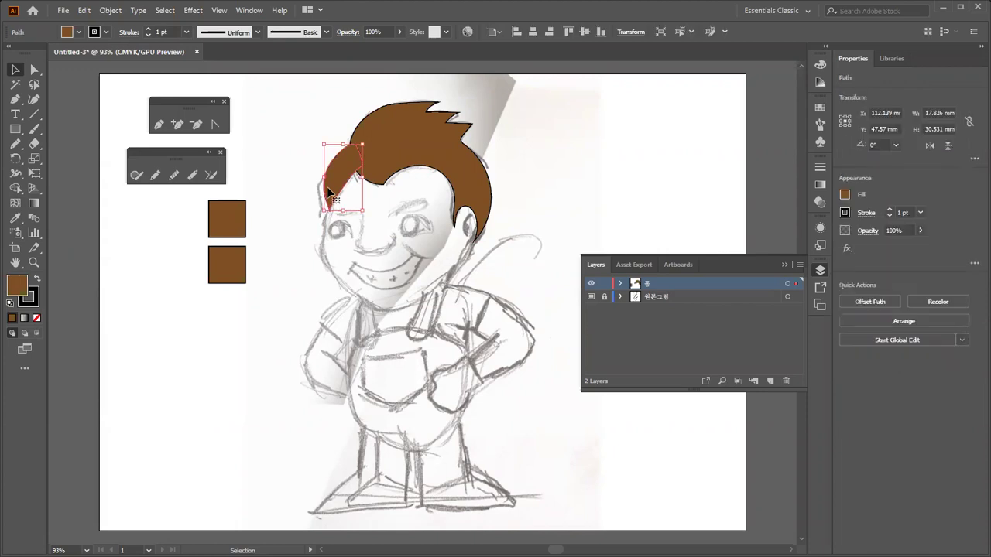
key(ctrl+x)
key(ctrl+b)
click(396, 220)
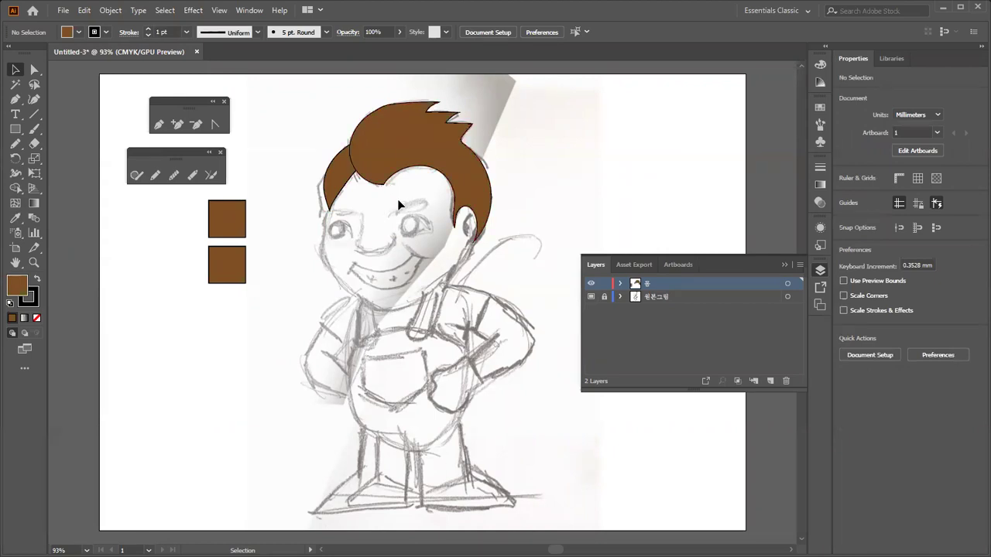
Group the main hair shape and the side hair patch.
click(341, 171)
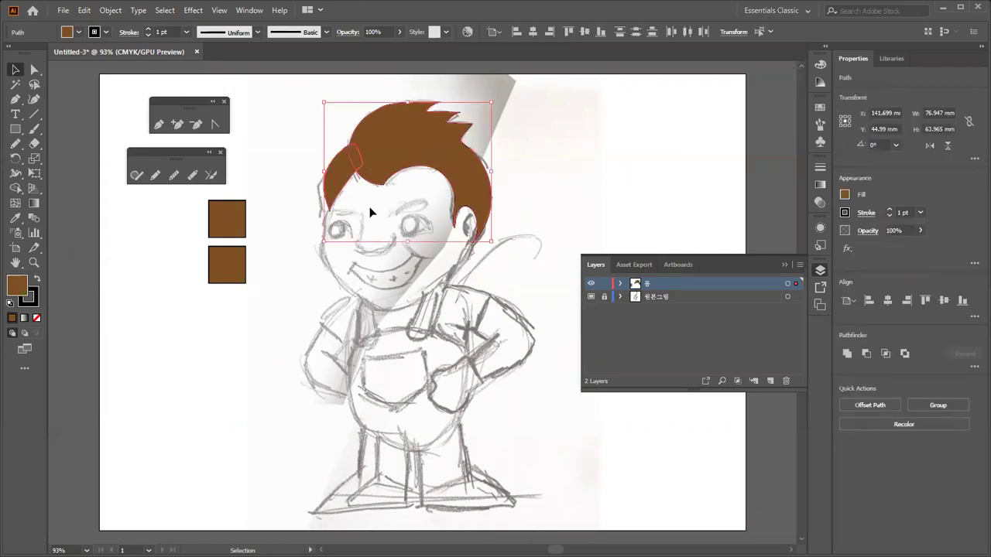
key(ctrl+g)
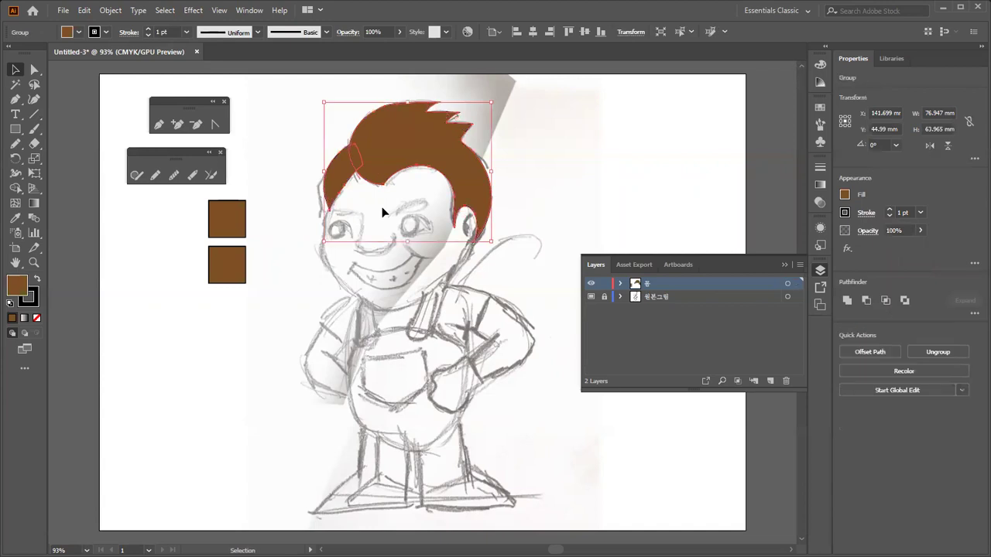
click(382, 212)
click(379, 180)
click(389, 182)
click(385, 180)
key(a)
click(395, 199)
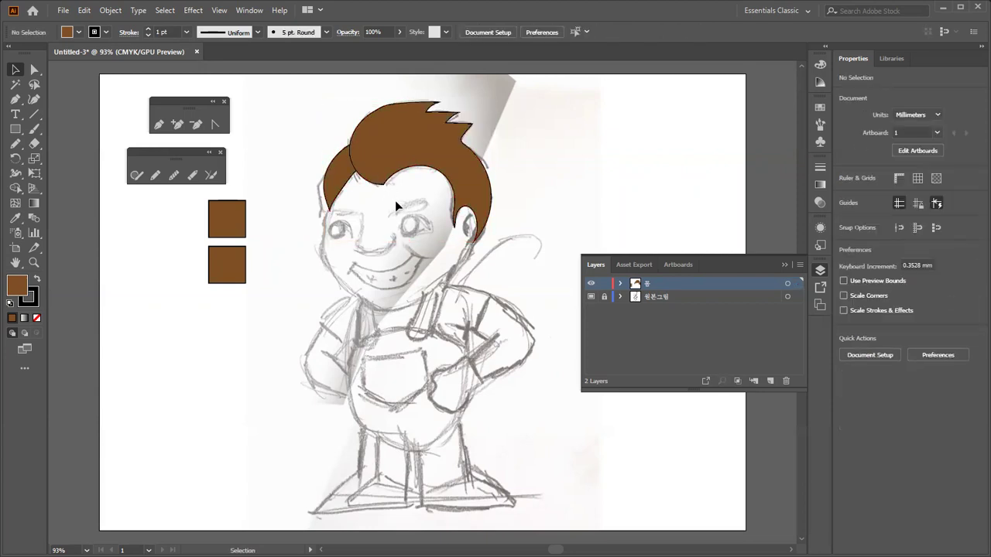
Trace the face outline with the Pen tool from the side hair patch down the cheek, around the chin and up past the ear.
key(space)
drag(398, 218, 386, 160)
key(ctrl)
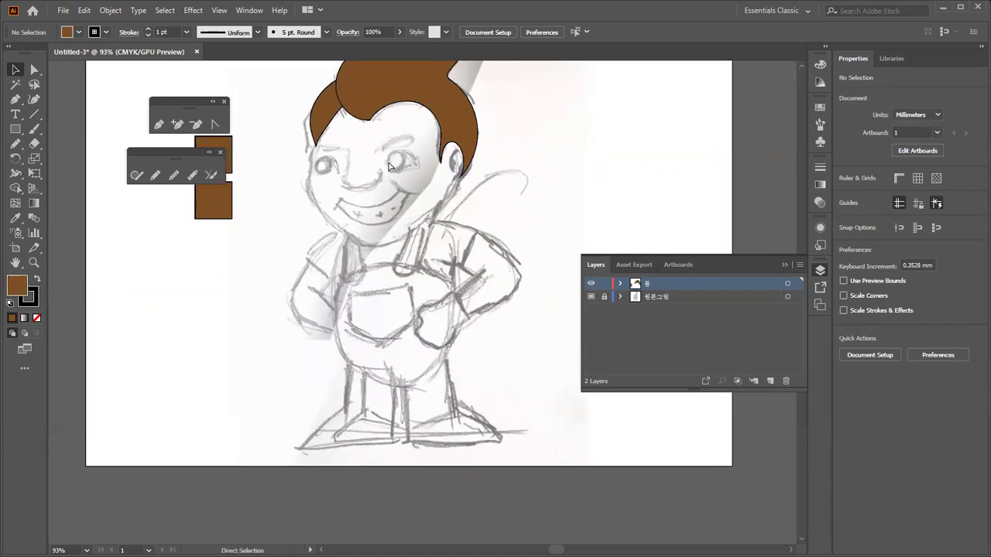
key(ctrl+y)
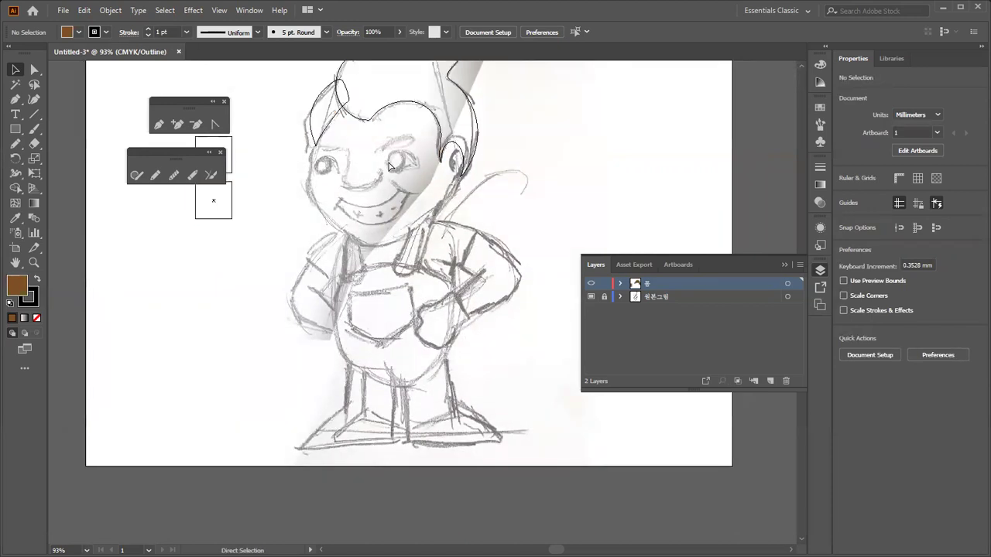
key(ctrl+y)
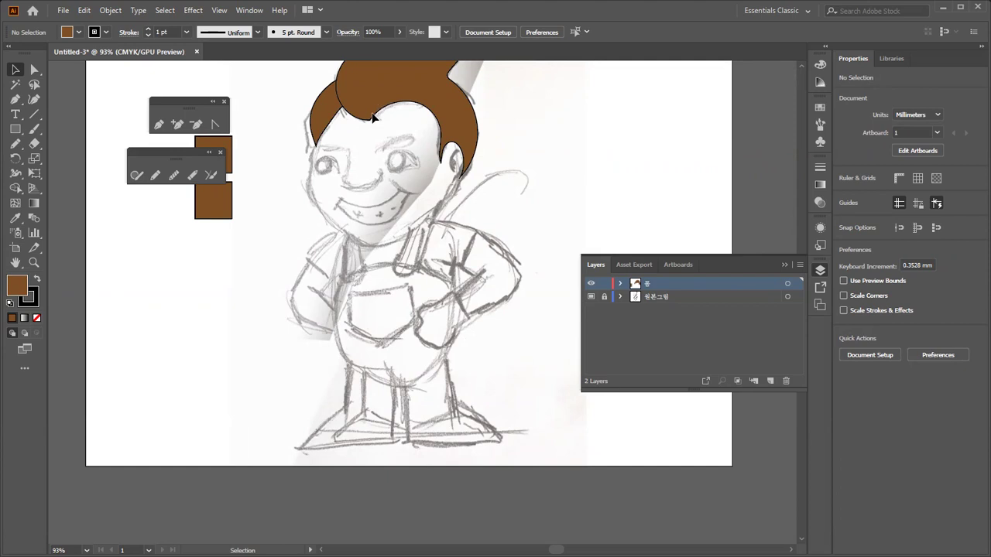
click(160, 125)
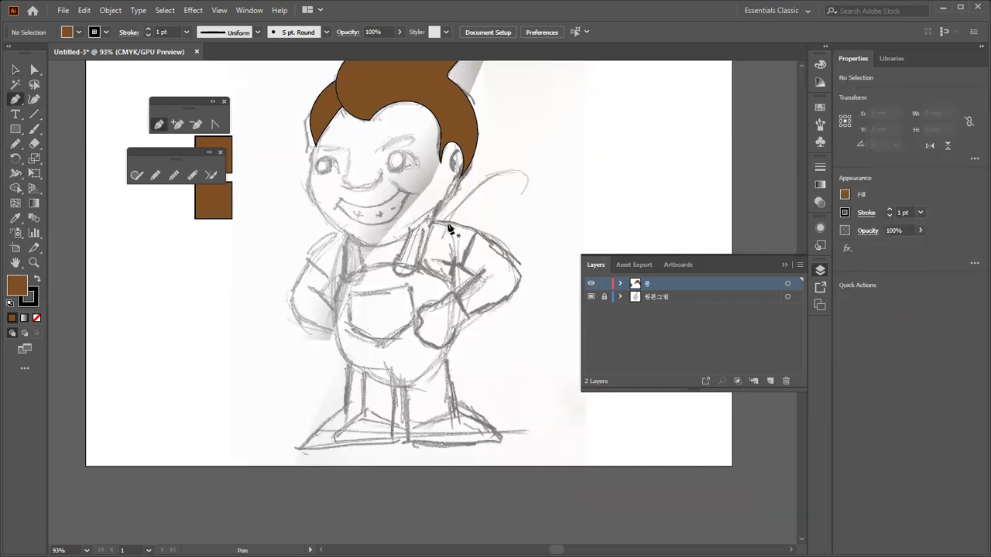
click(324, 130)
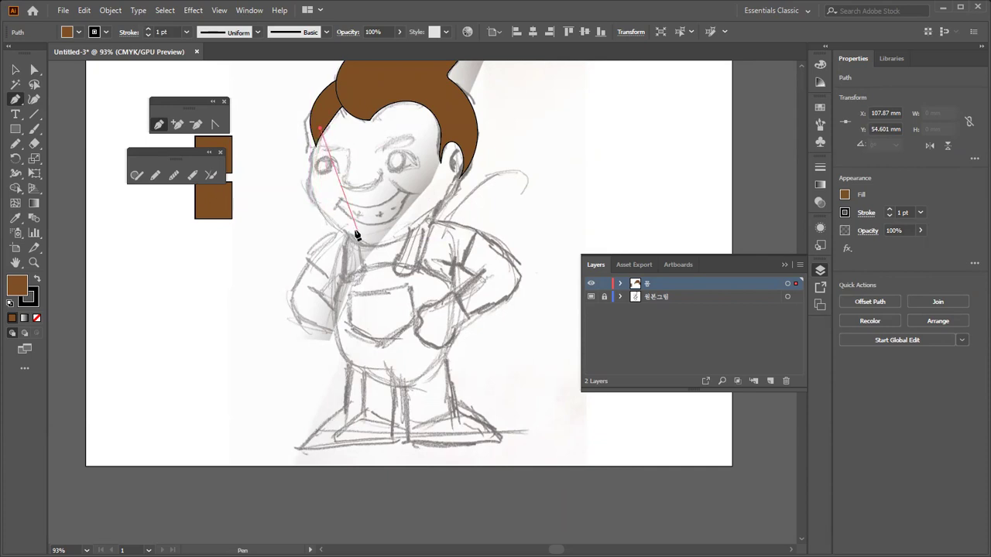
click(311, 201)
click(361, 240)
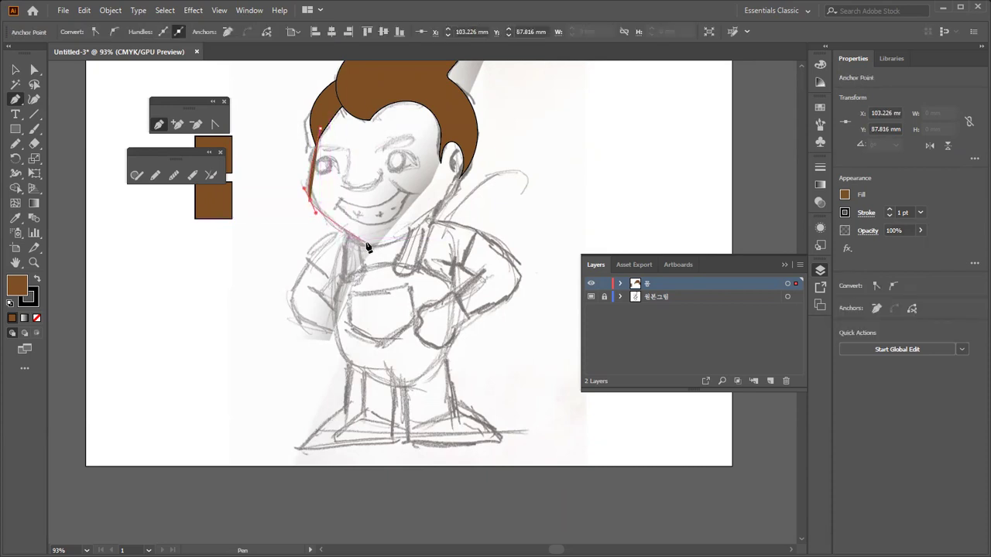
drag(370, 242, 407, 243)
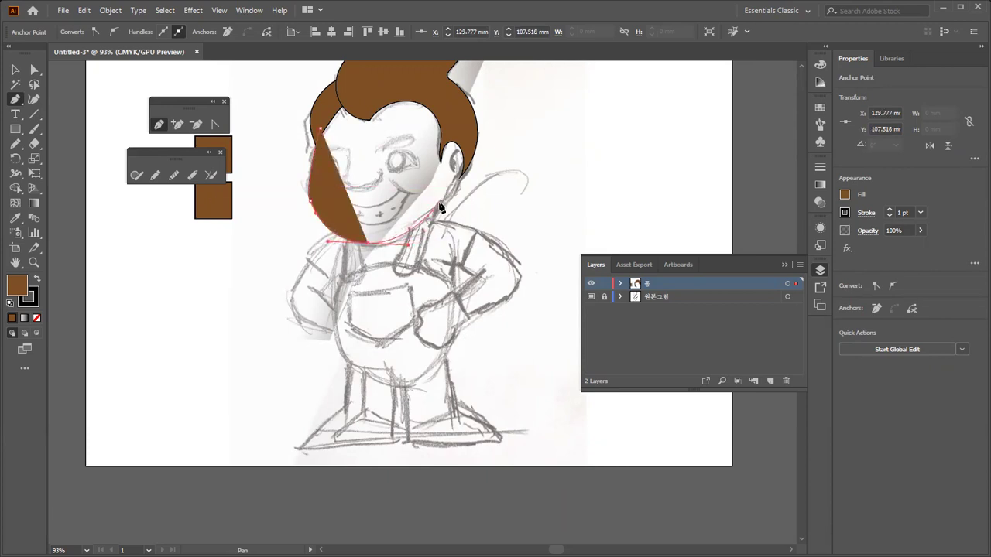
drag(454, 194, 464, 177)
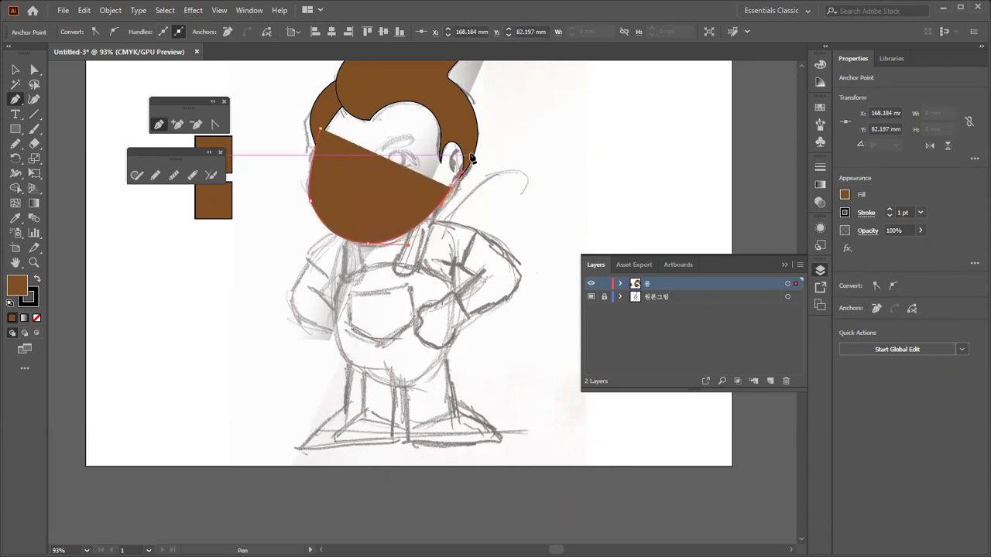
ctrl+click(473, 153)
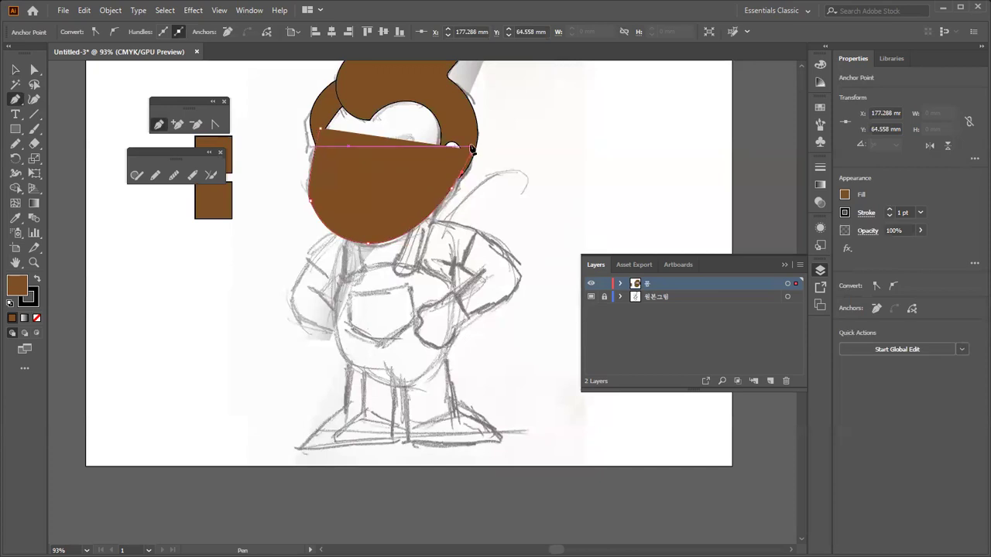
In outline mode, close the face path across the forehead beneath the hair, making it about 75 × 76 mm, and return to preview.
key(ctrl+y)
click(470, 139)
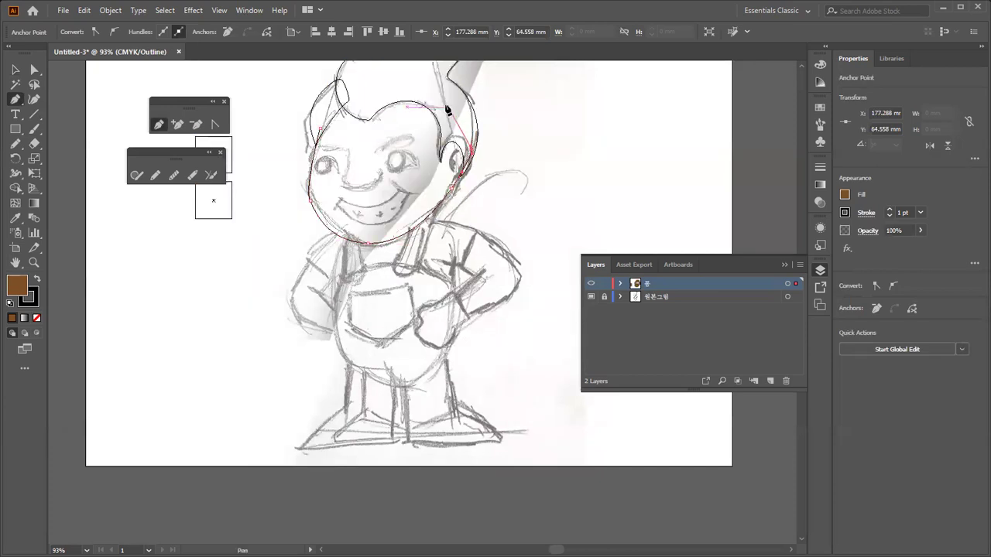
drag(403, 80, 358, 90)
drag(320, 129, 304, 164)
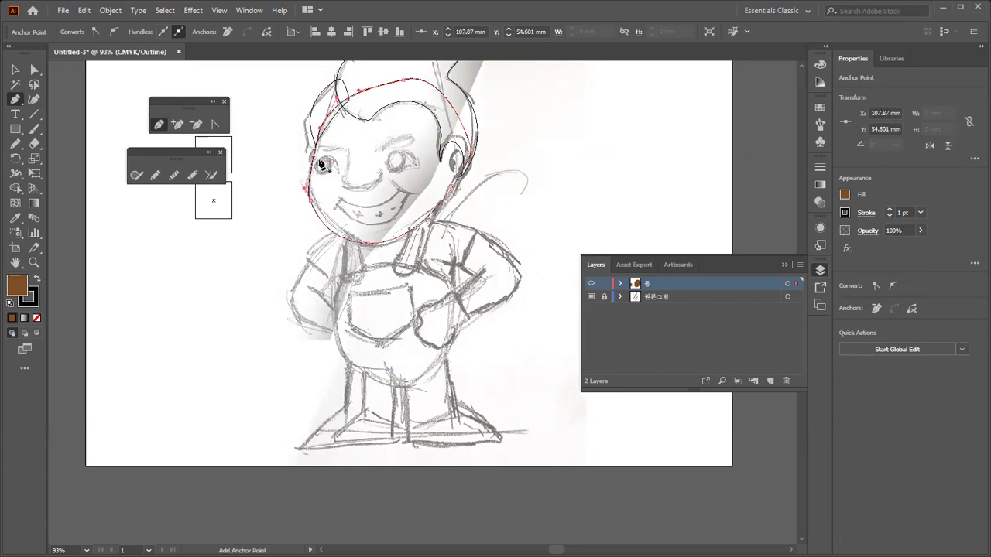
ctrl+click(349, 164)
key(ctrl+y)
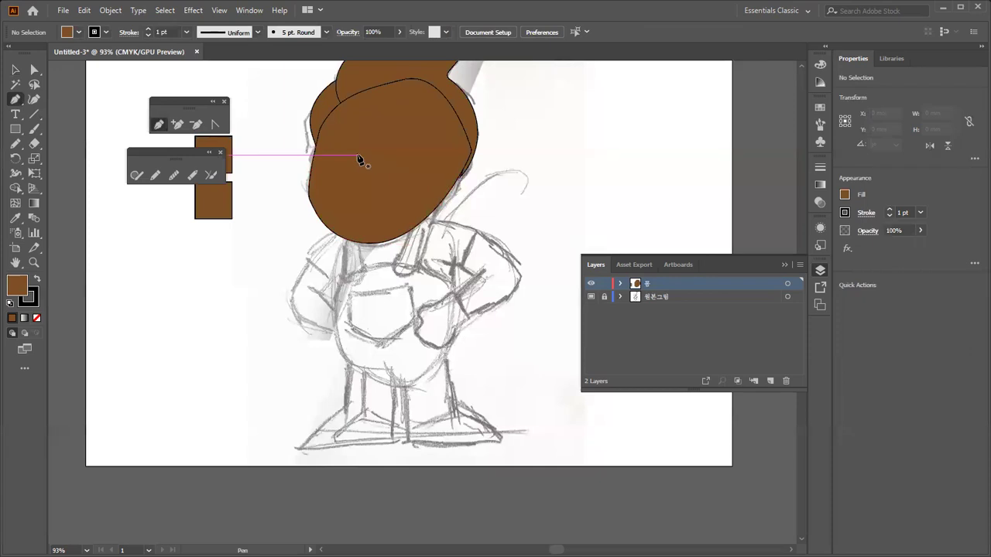
Move the floating Pencil tools away from the sample squares and recolour the lower square light peach, hex FFCBB6.
key(v)
click(323, 159)
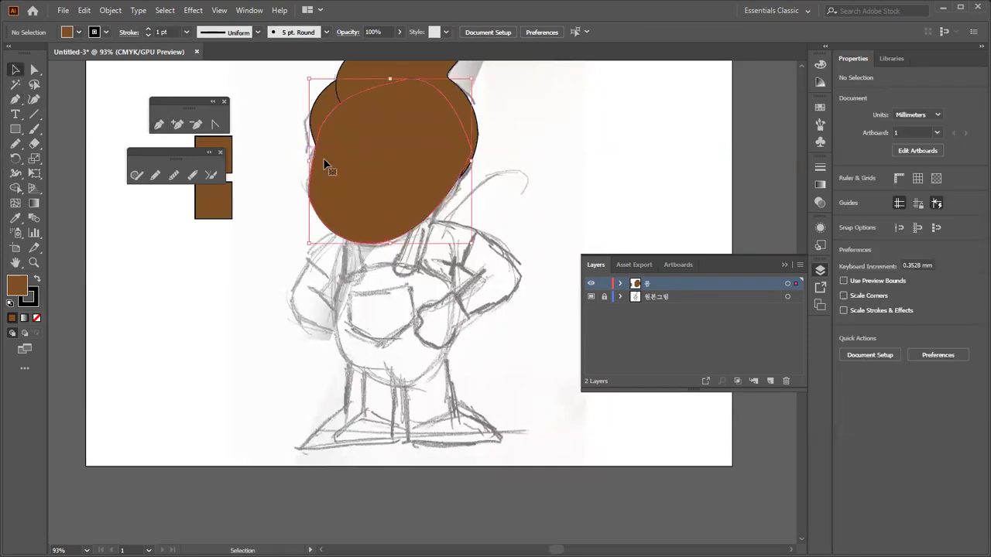
drag(199, 157, 261, 70)
click(222, 196)
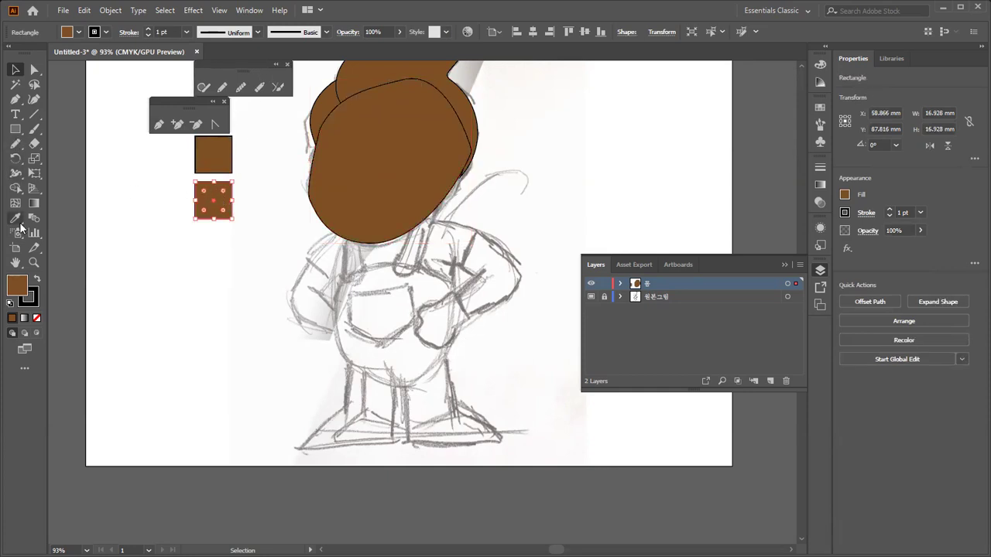
double_click(19, 285)
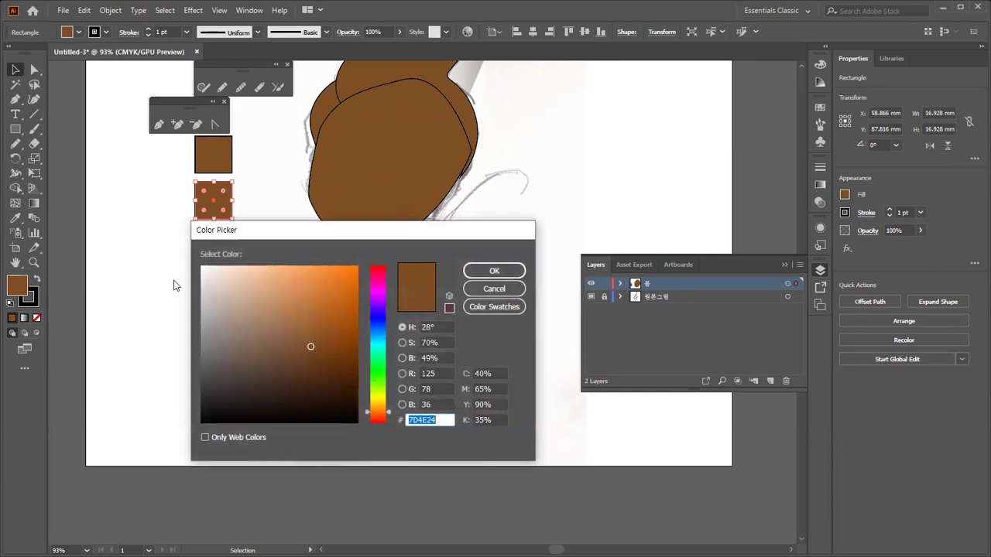
drag(379, 416, 380, 420)
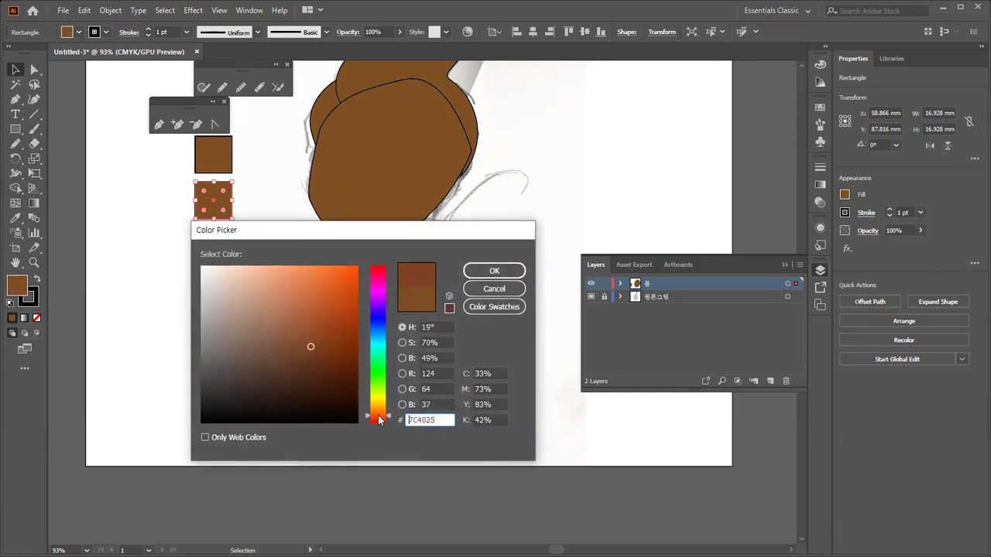
drag(256, 267, 246, 265)
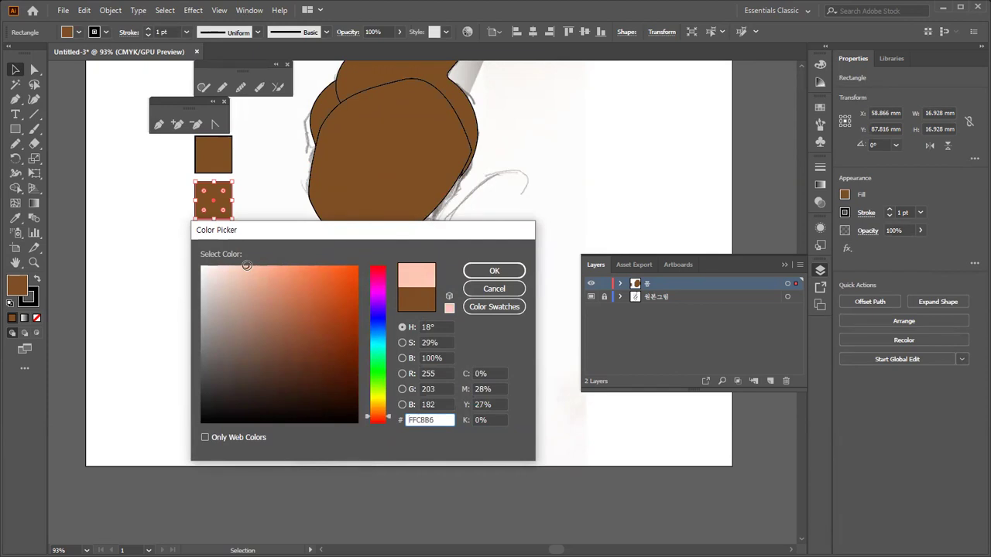
click(470, 272)
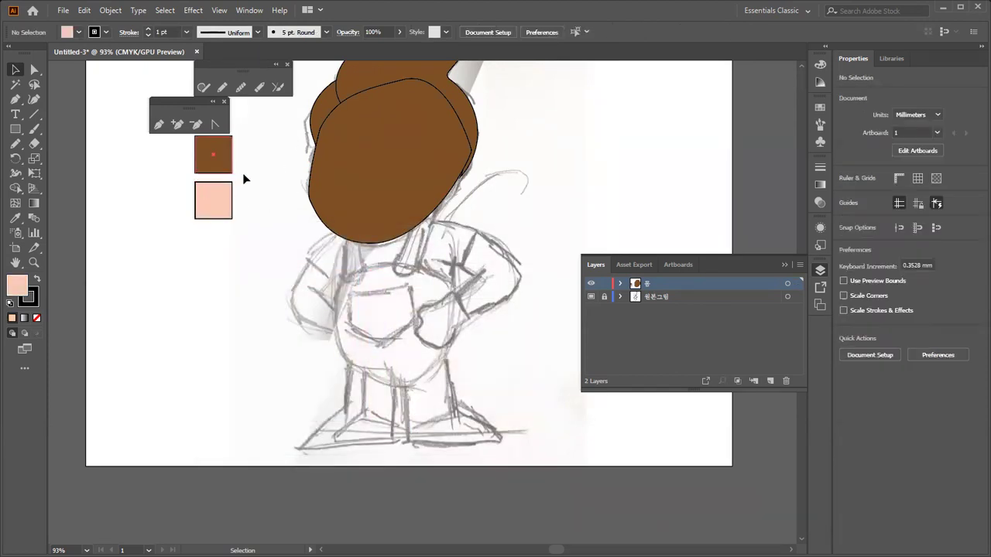
Shift both sample squares nearer the head and fill the face shape with the peach sampled from the lower square using the Eyedropper.
drag(231, 170, 248, 174)
drag(225, 208, 236, 211)
click(320, 196)
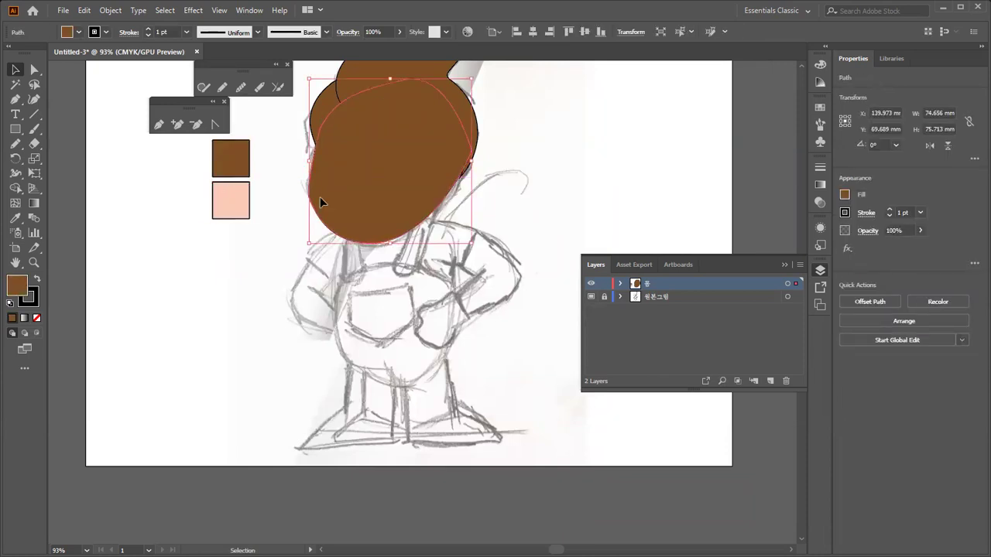
key(i)
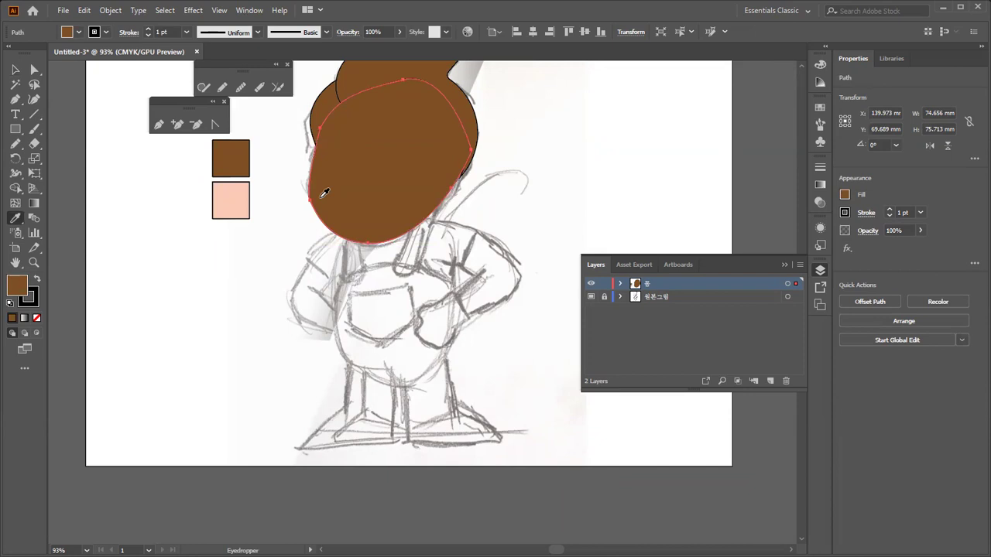
click(242, 197)
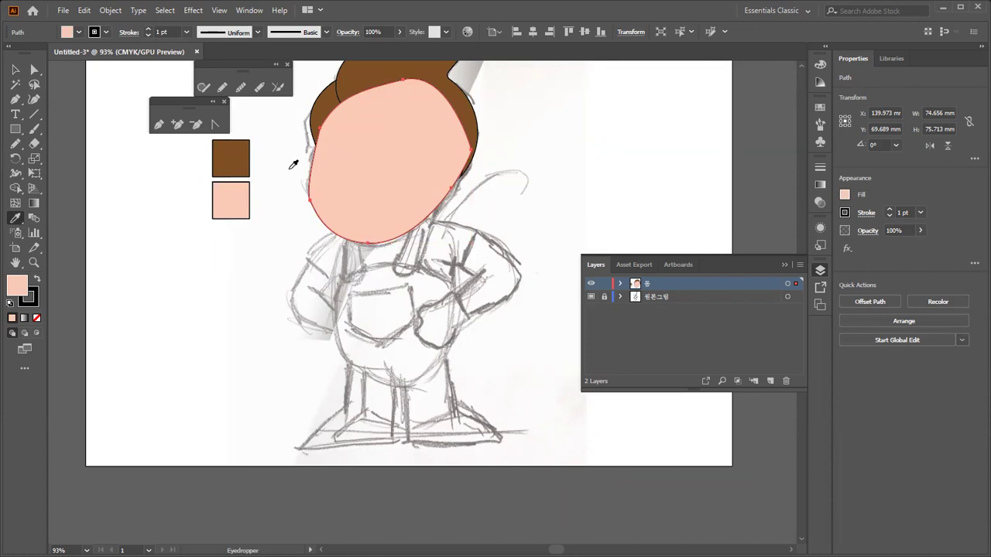
Send the face shape to the back, behind the hair, and deselect it.
key(v)
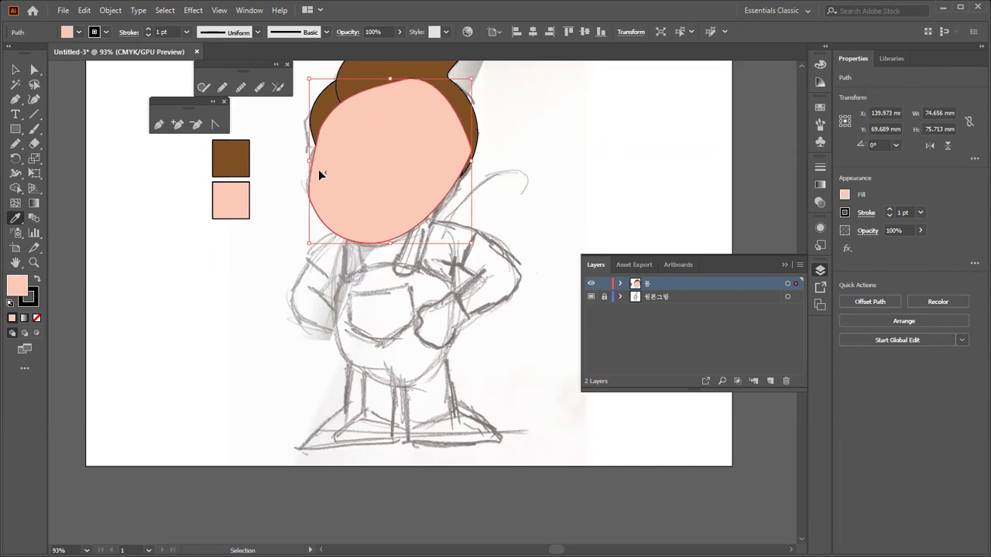
key(shift)
key(ctrl+shift+bracketleft)
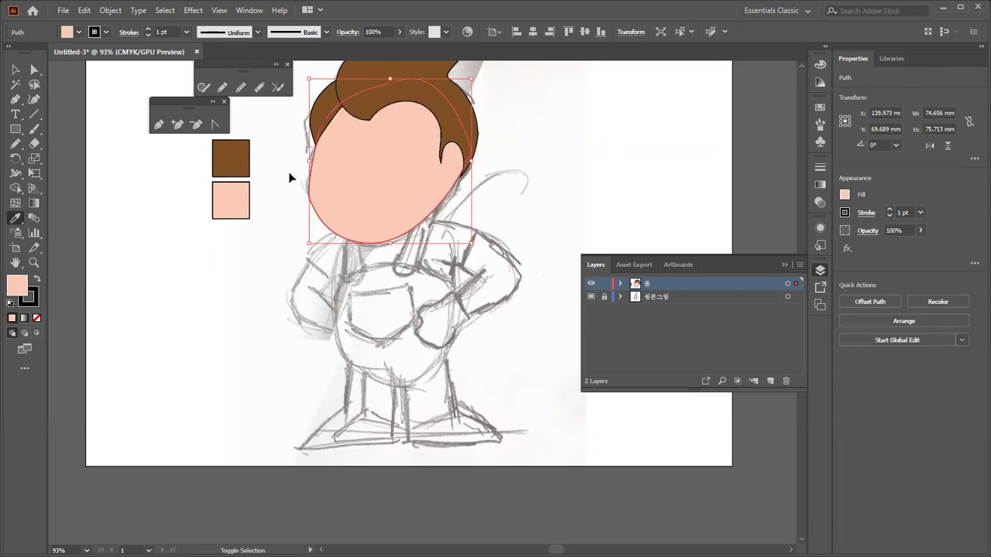
click(262, 184)
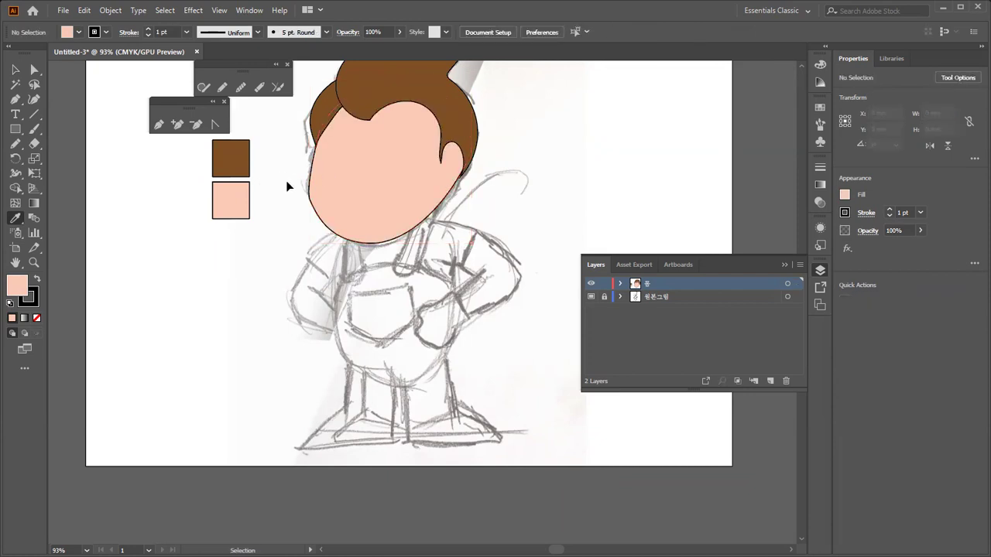
Try the brown sample on the face shape with the Eyedropper and reapply the peach sample.
key(ctrl+minus)
key(space)
drag(332, 185, 290, 148)
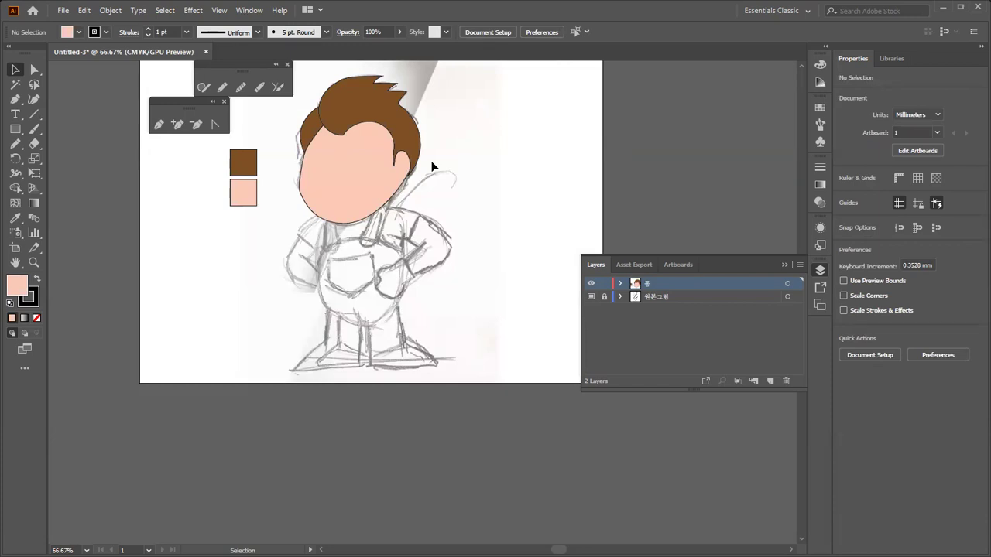
click(368, 154)
key(i)
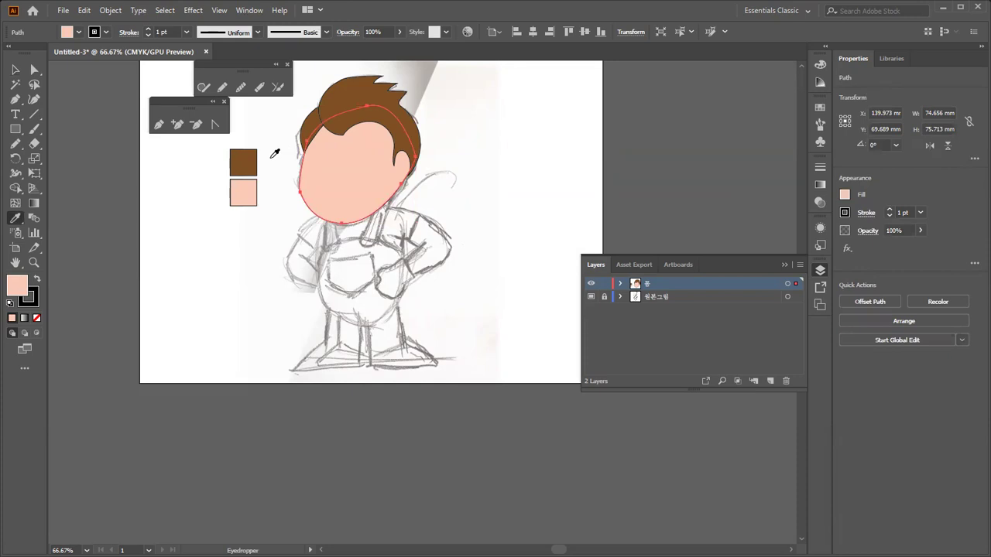
click(245, 161)
click(248, 191)
key(v)
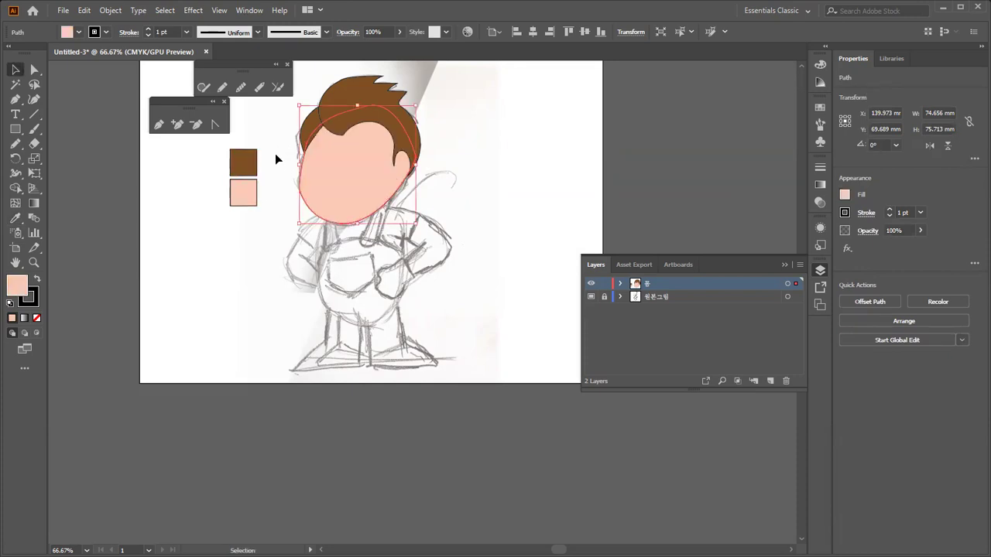
click(275, 153)
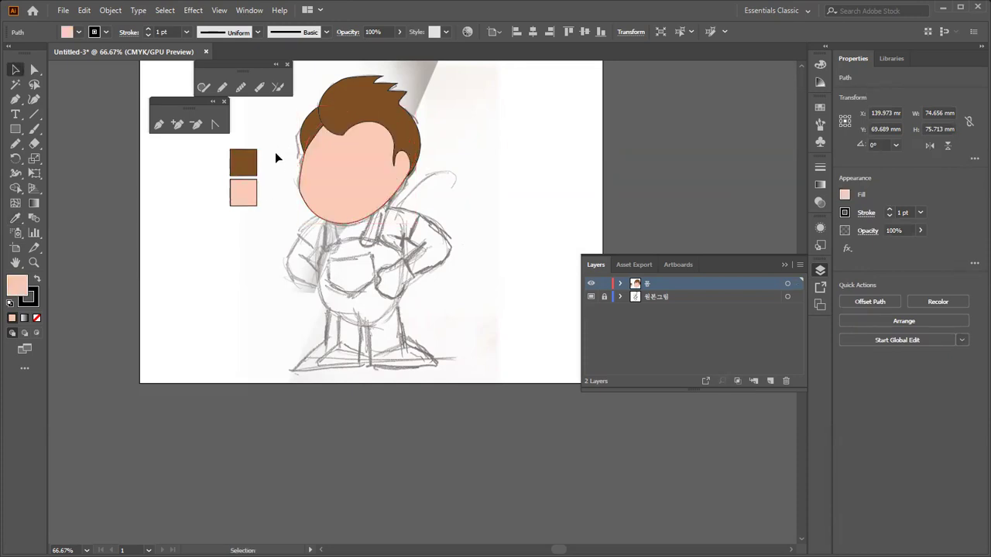
click(313, 179)
click(441, 174)
click(379, 130)
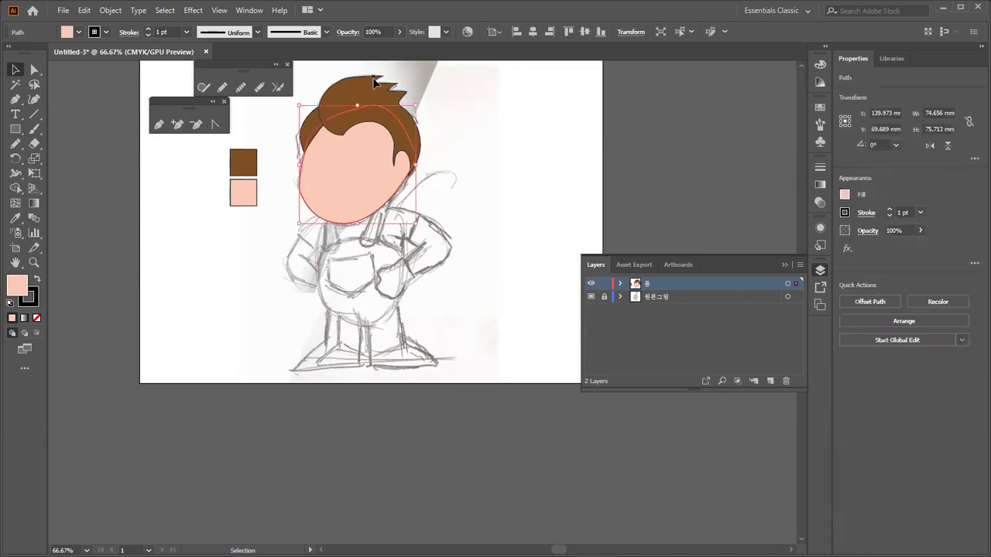
click(430, 113)
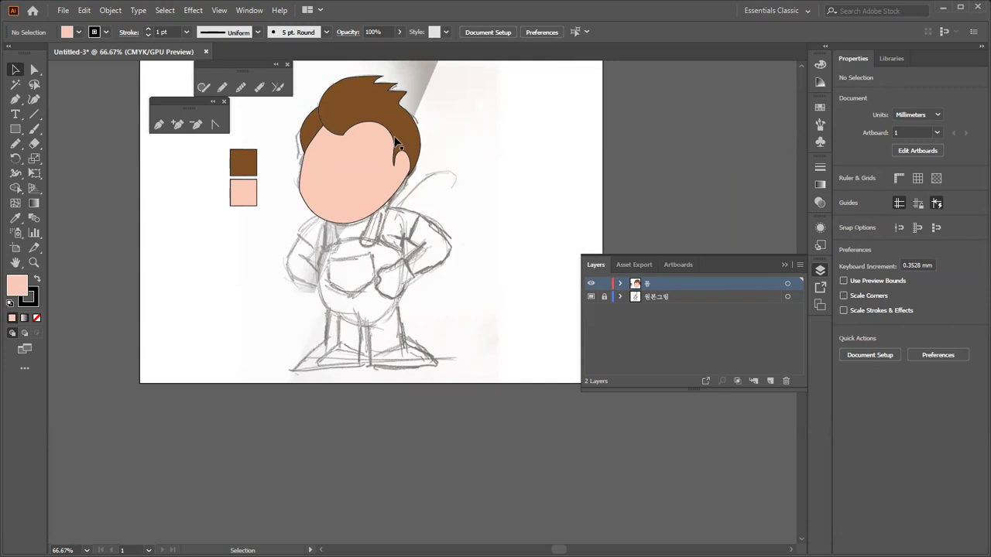
Save the document in the EM-4 folder as an Adobe Illustrator file named 정비공_기본.
click(404, 183)
click(442, 188)
key(a)
key(ctrl+s)
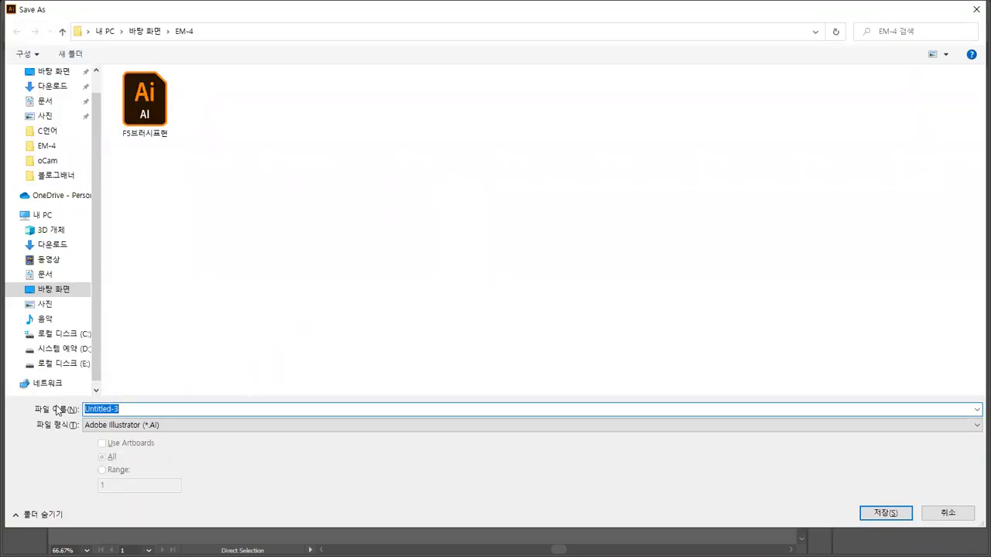
text(정)
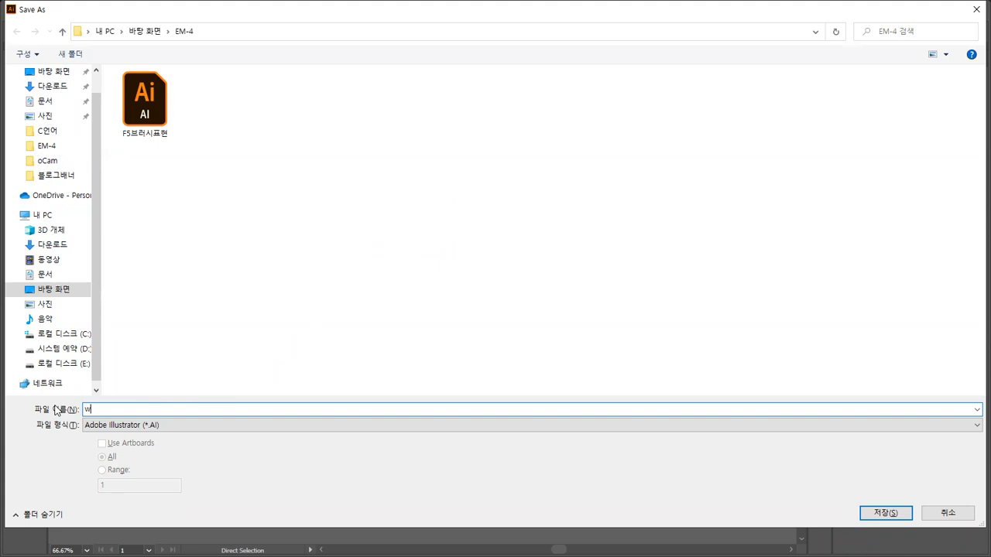
text(비공)
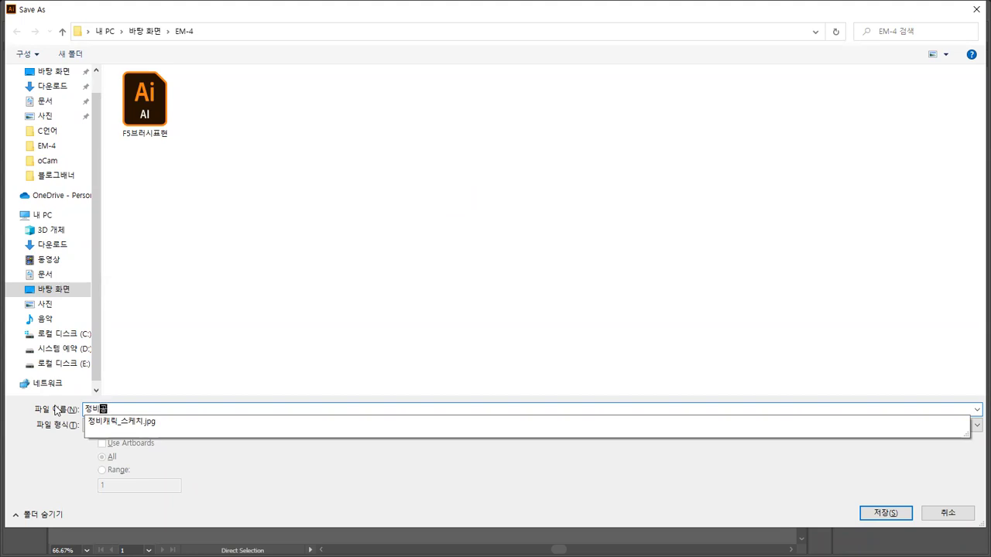
text(_)
text(몸통)
key(Return)
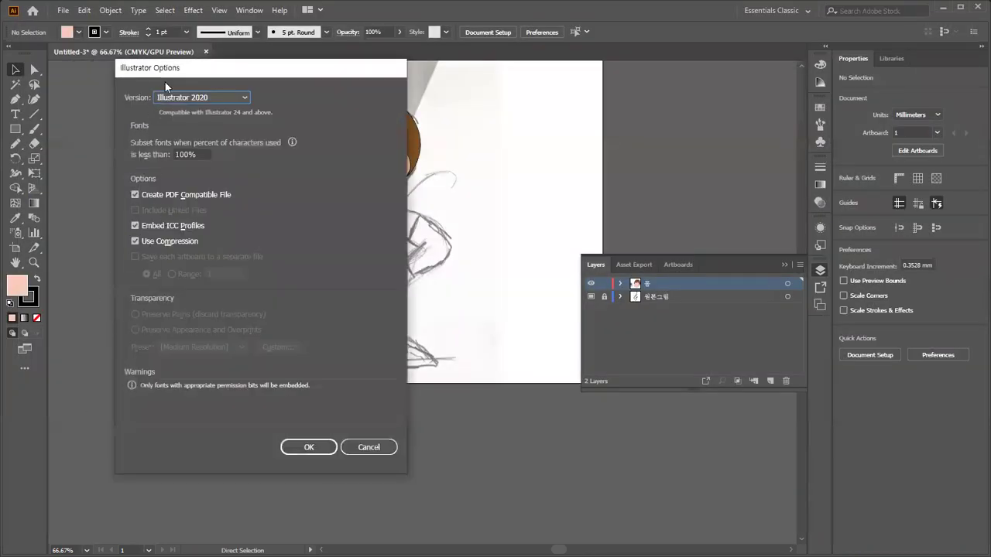
Set the saved file's version to Illustrator CC (Legacy) and accept the Illustrator options.
click(182, 98)
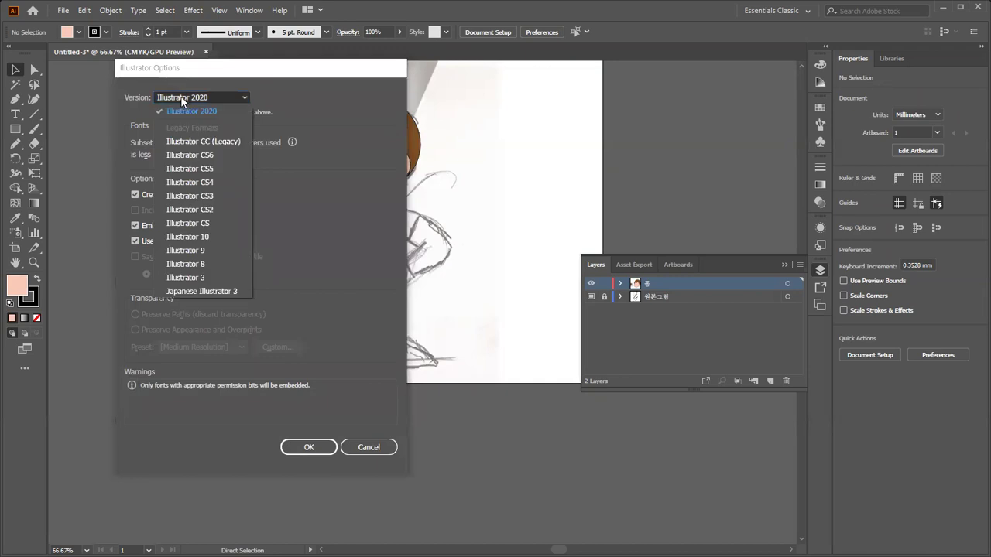
click(183, 143)
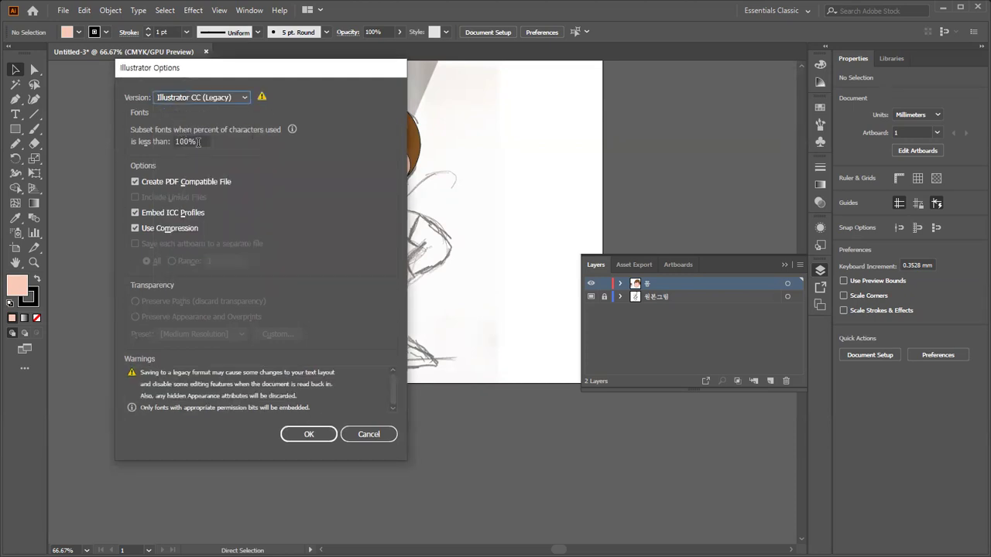
click(310, 433)
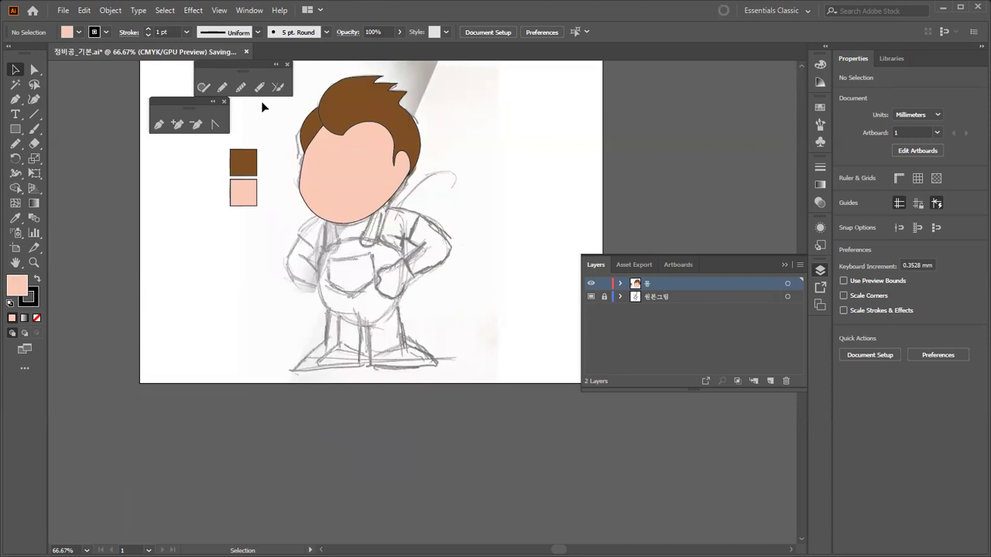
Move the floating Pencil and Pen tool groups onto the empty area beside the sample squares.
mouse_move(240, 64)
mouse_down()
mouse_move(223, 64)
mouse_move(288, 78)
mouse_move(211, 82)
mouse_move(171, 152)
mouse_up()
drag(175, 101, 164, 103)
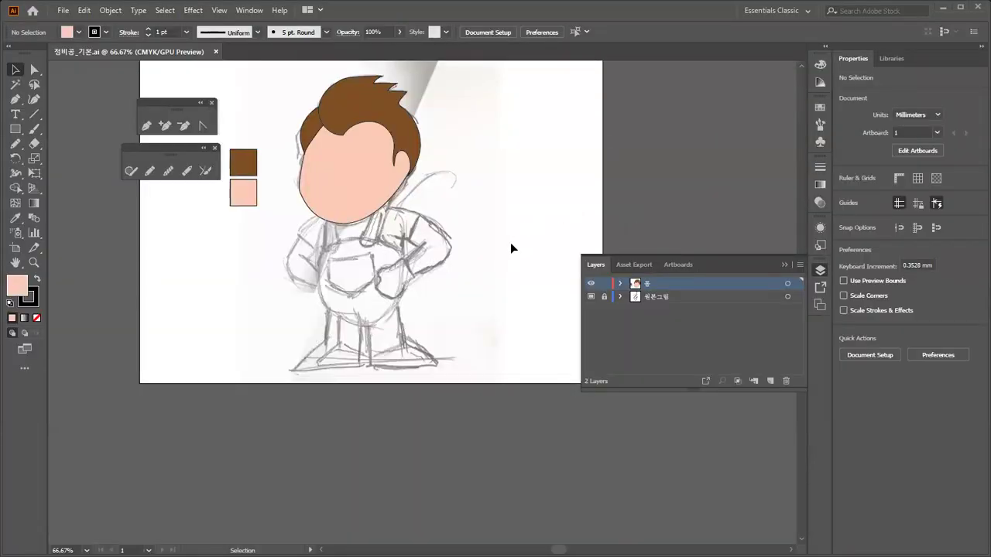
Duplicate the peach sample square directly below itself and fill the copy with medium blue.
key(ctrl+equal)
key(ctrl+equal)
drag(523, 255, 563, 327)
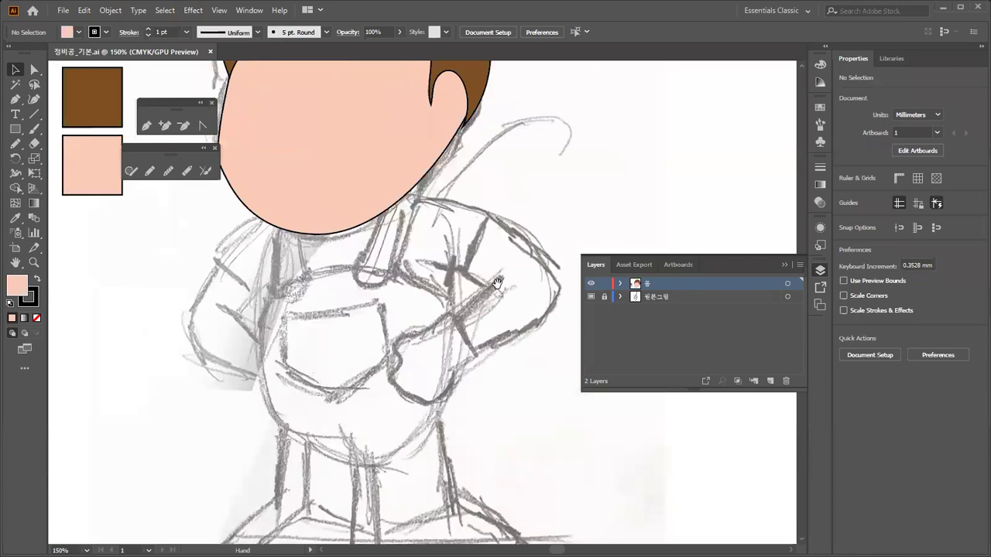
drag(90, 200, 294, 350)
click(79, 32)
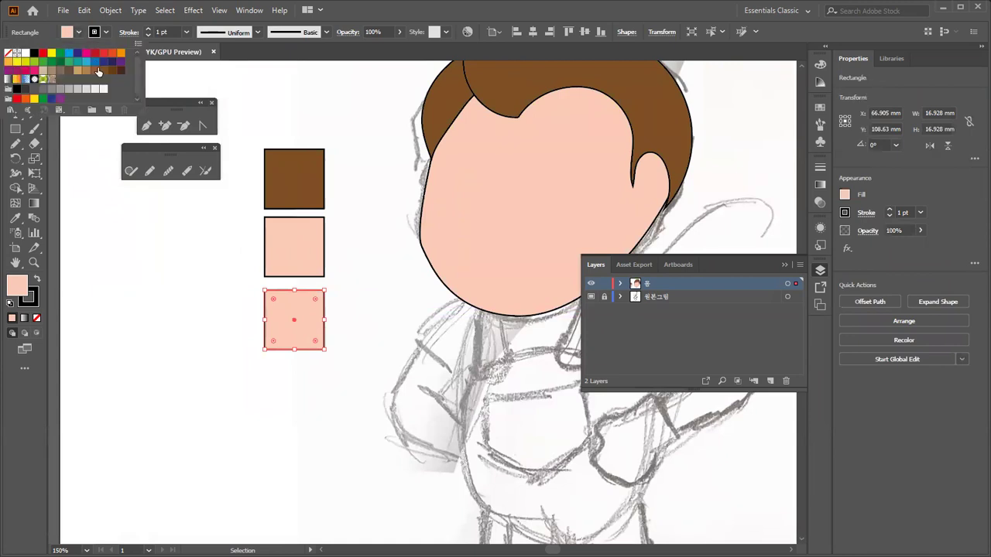
click(95, 61)
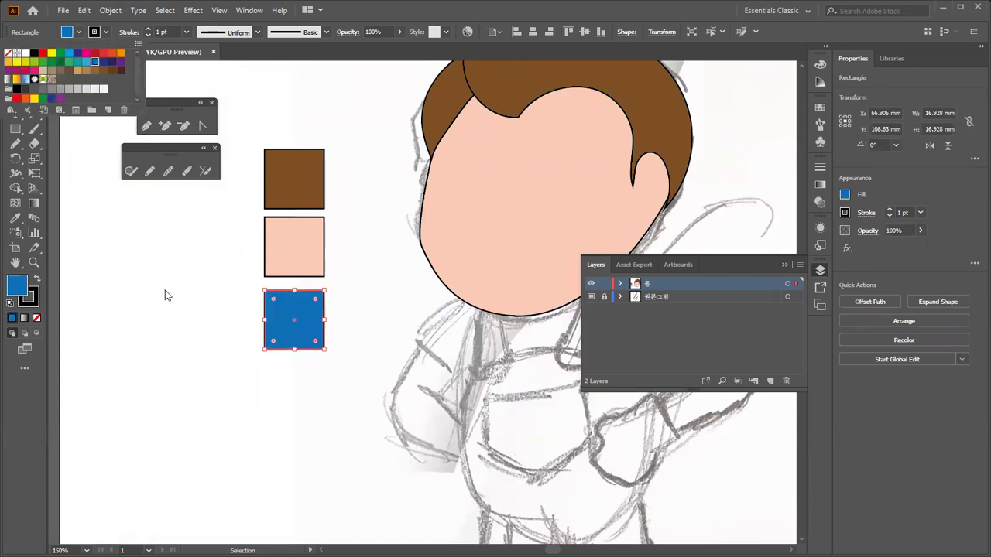
click(193, 306)
Duplicate the blue sample square directly below itself and fill the copy with light gray, C=0 M=0 Y=0 K=30.
drag(293, 343, 294, 406)
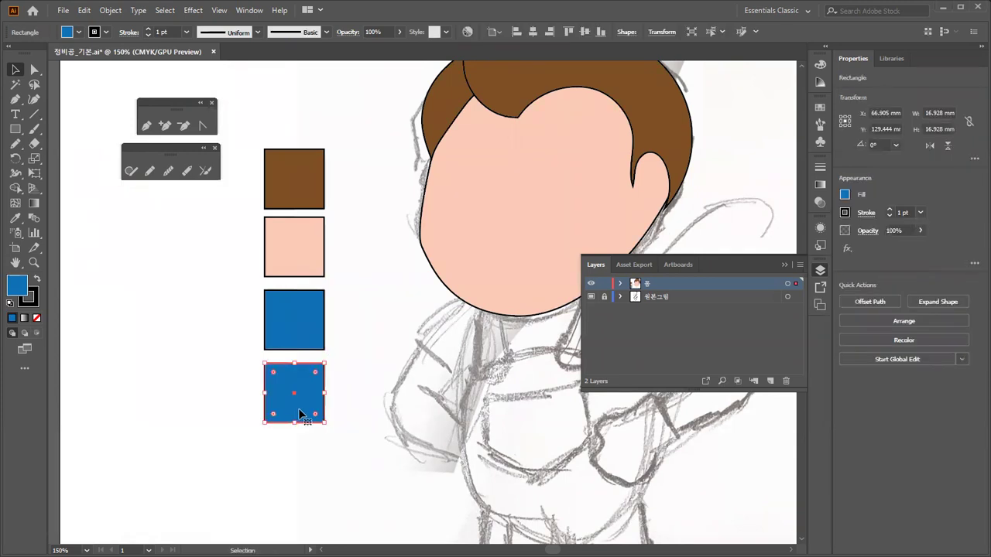
click(78, 33)
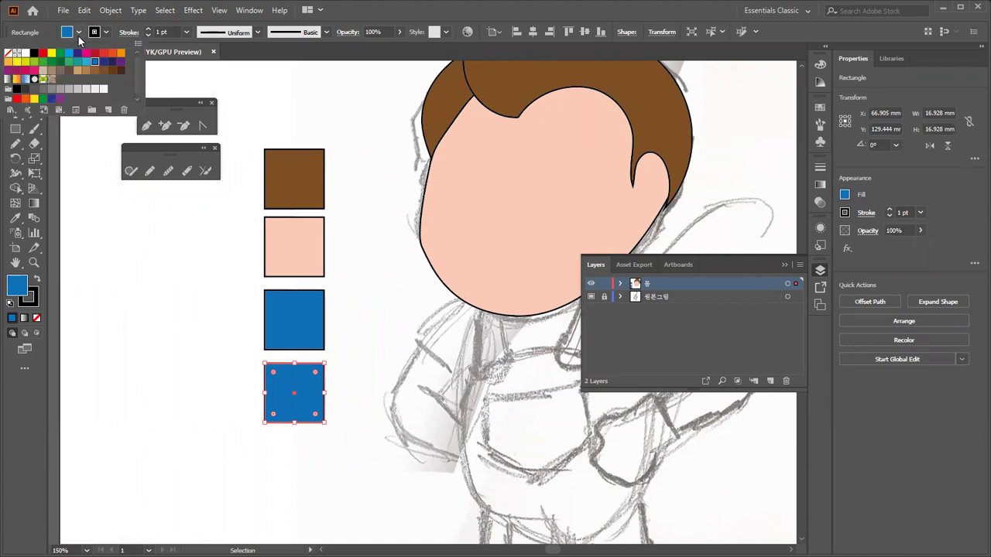
click(74, 91)
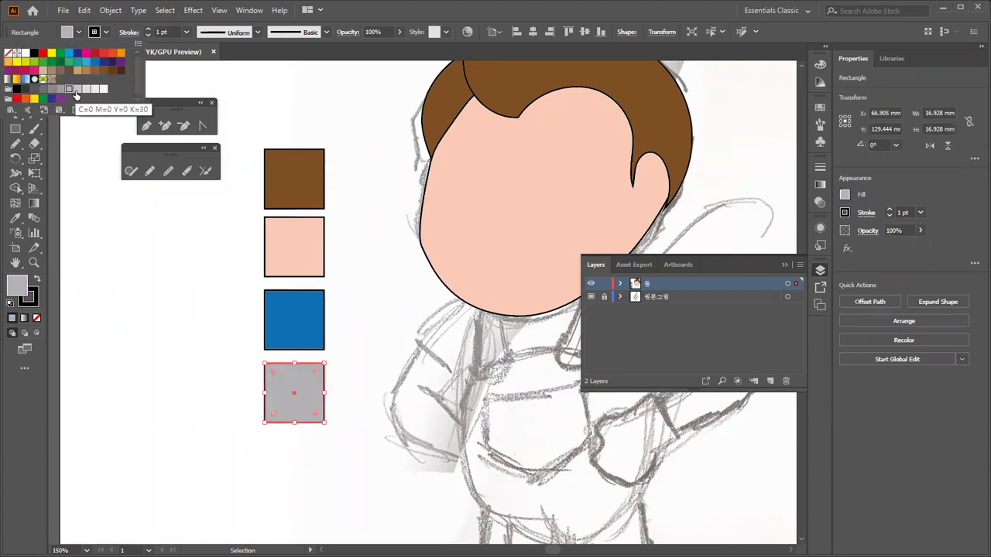
click(200, 316)
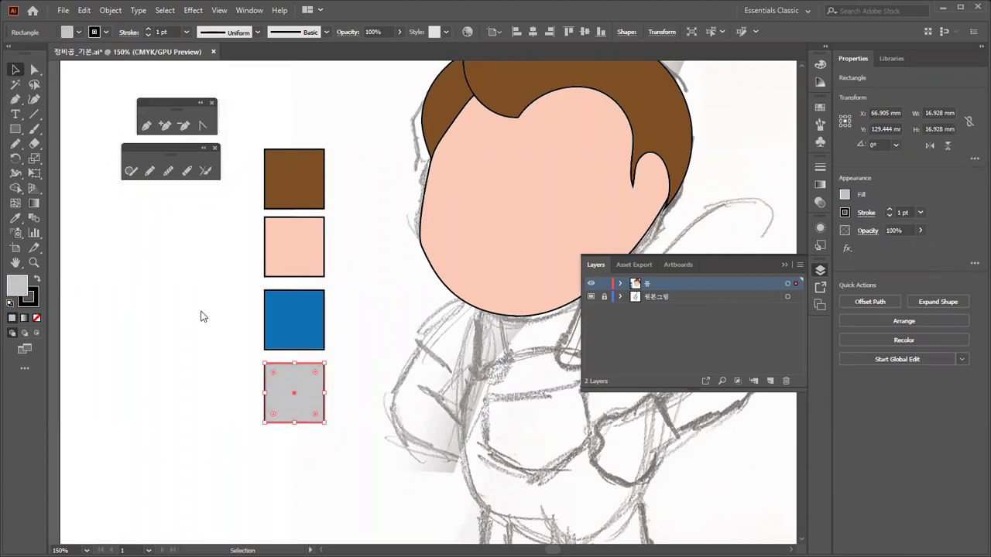
click(363, 351)
Duplicate the light gray sample square directly below itself and open the copy's fill swatches.
scroll(363, 352, down, 2)
drag(309, 356, 307, 424)
click(79, 31)
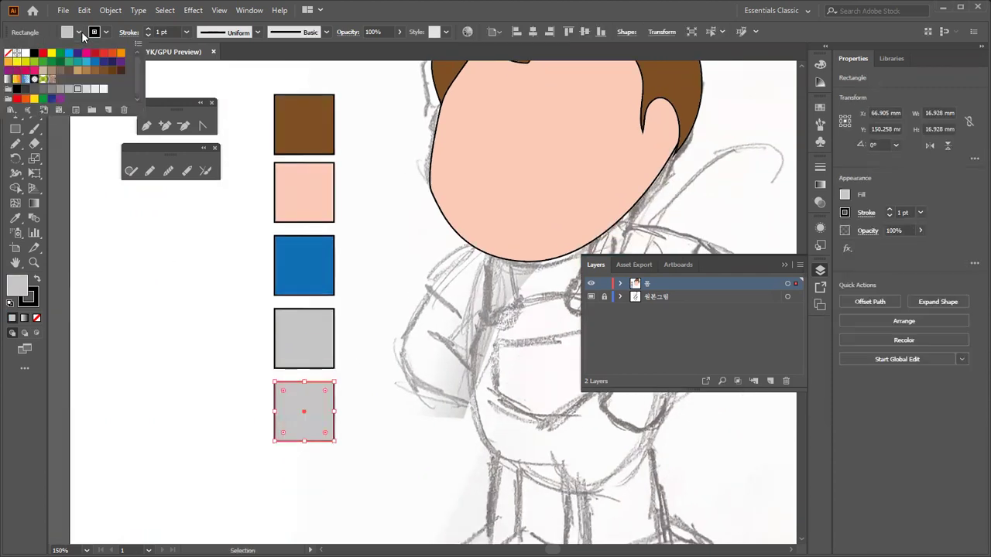
Fill the lowest square of the colour palette column with orange.
click(86, 71)
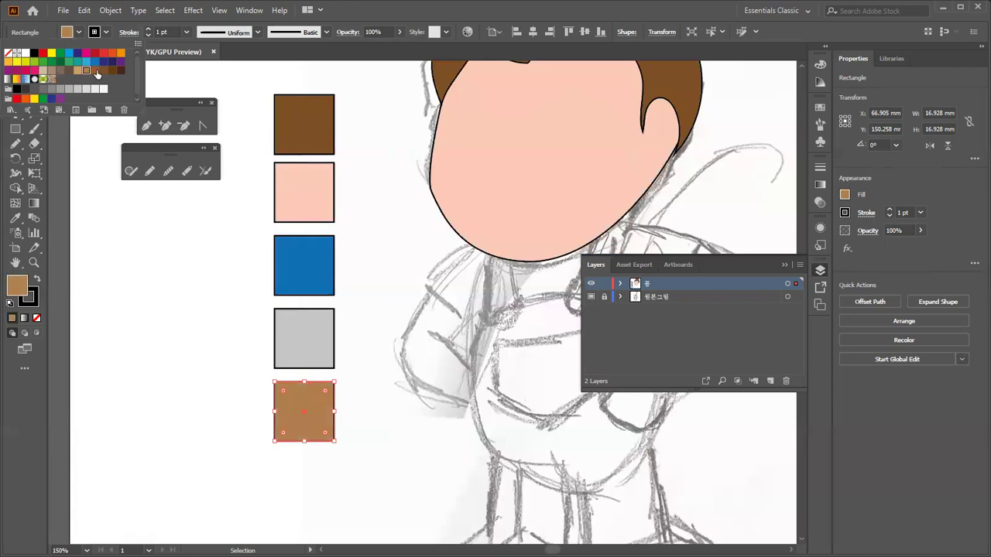
click(121, 52)
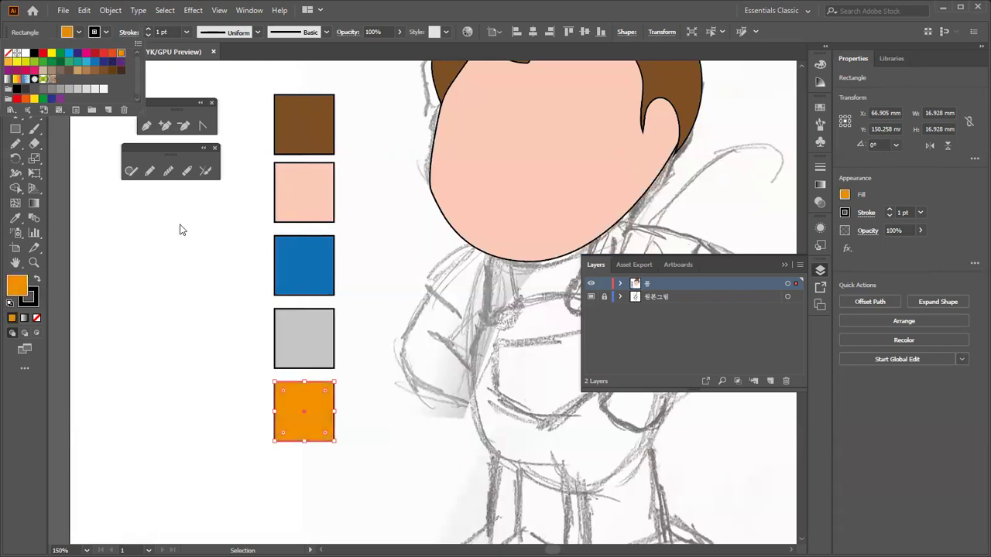
click(194, 333)
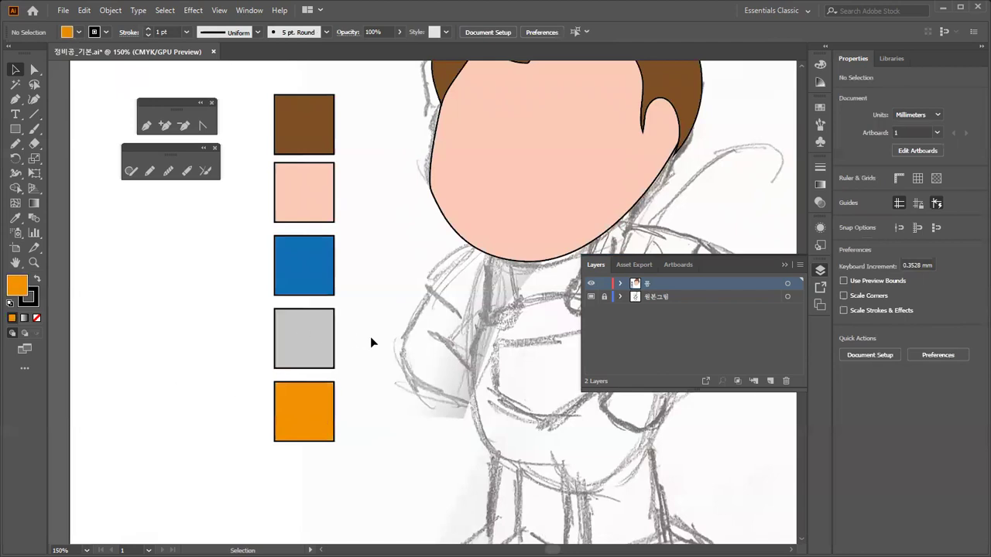
Scale the five palette squares down together about their centre to about 10.65 mm wide.
key(ctrl+equal)
drag(391, 328, 442, 368)
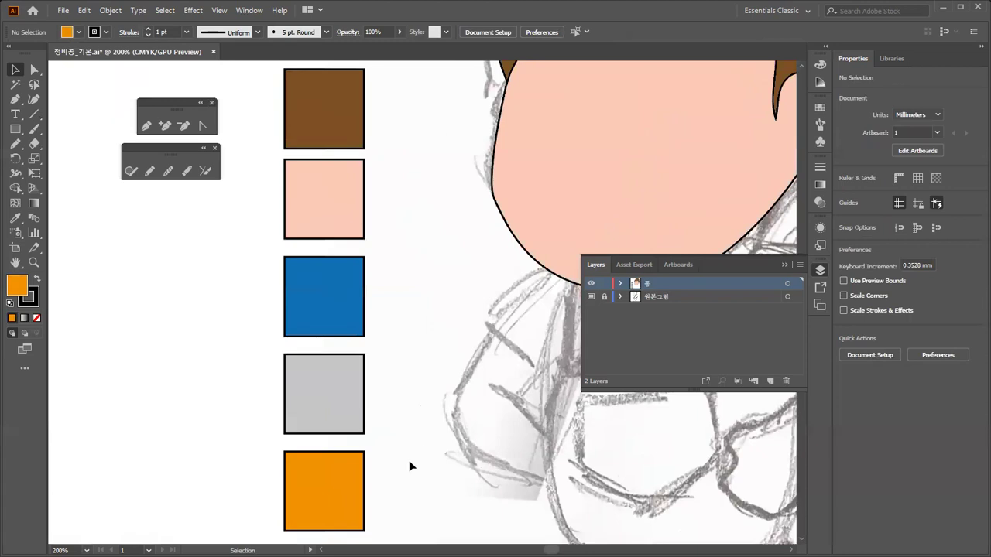
mouse_move(396, 469)
mouse_down()
mouse_move(347, 473)
mouse_move(302, 445)
mouse_move(326, 458)
mouse_move(309, 460)
mouse_move(328, 462)
mouse_move(357, 449)
mouse_up()
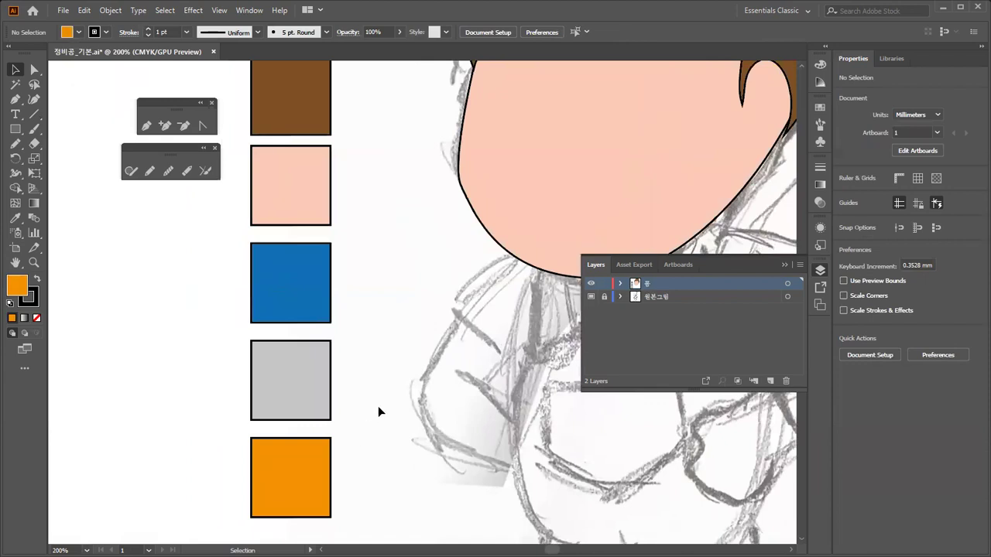
mouse_move(433, 367)
mouse_down()
mouse_move(377, 372)
mouse_move(289, 318)
mouse_move(360, 364)
mouse_move(421, 374)
mouse_up()
drag(339, 449, 330, 125)
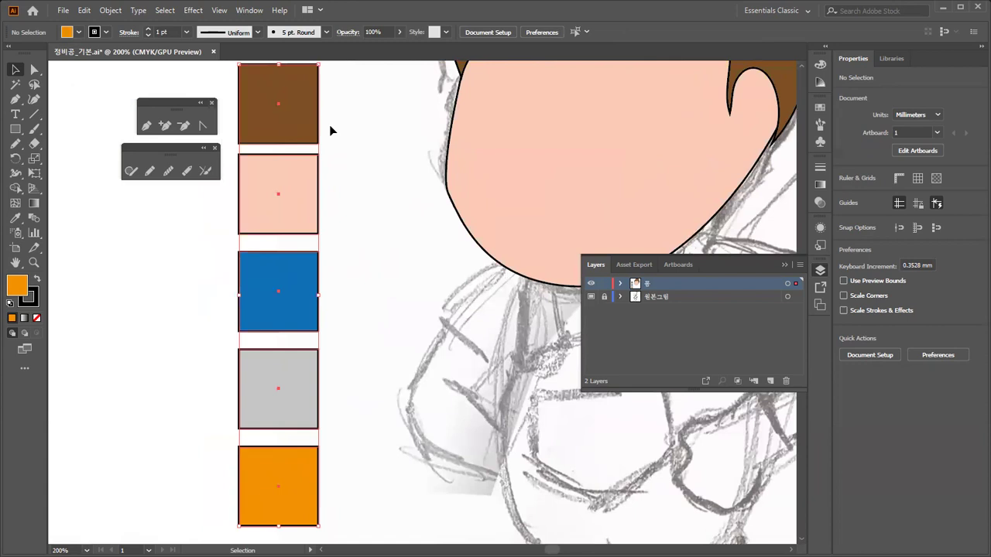
drag(321, 65, 305, 150)
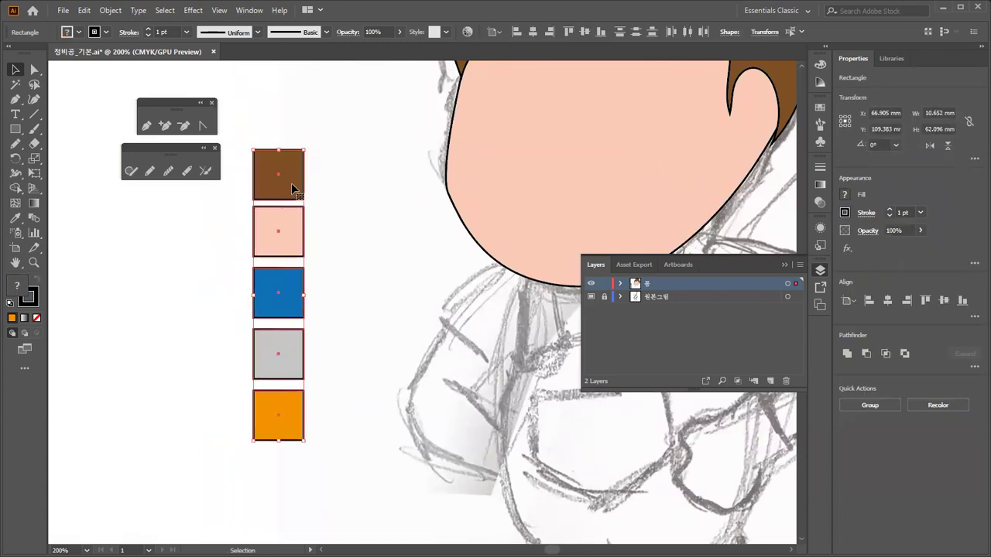
click(343, 201)
Set the stroke weight of the character's face and hair shapes to 3 pt.
drag(348, 201, 369, 317)
click(349, 292)
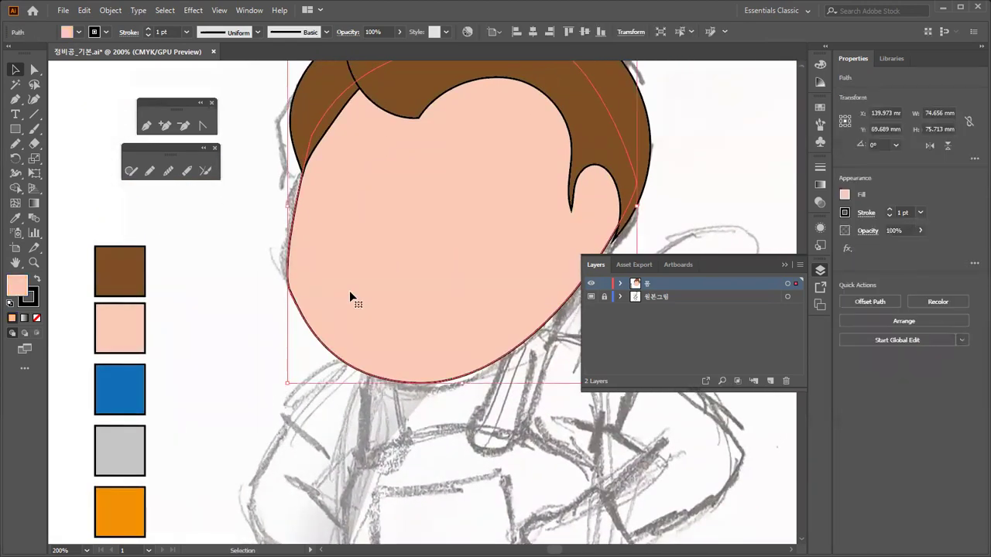
drag(342, 230, 328, 309)
drag(259, 125, 595, 418)
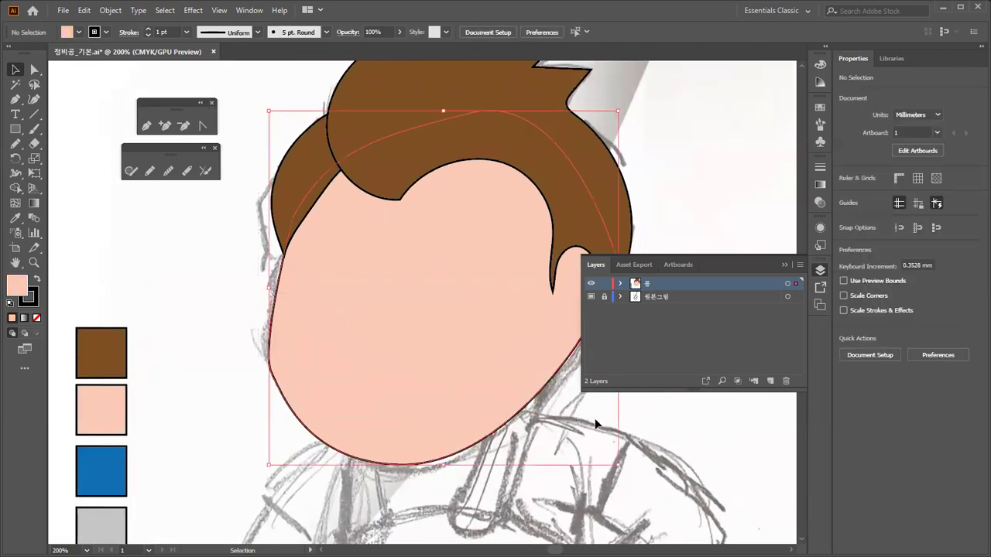
click(236, 278)
drag(283, 95, 520, 338)
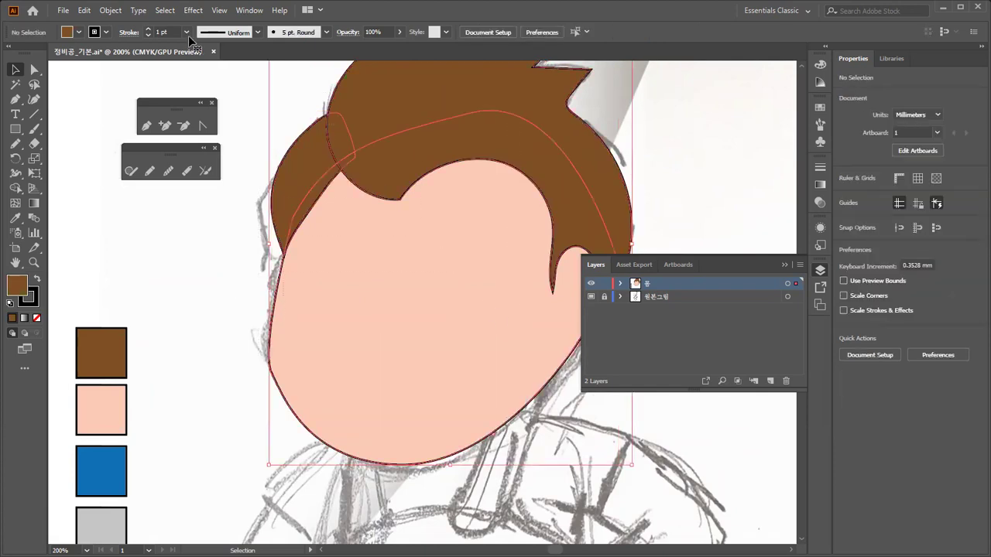
click(149, 30)
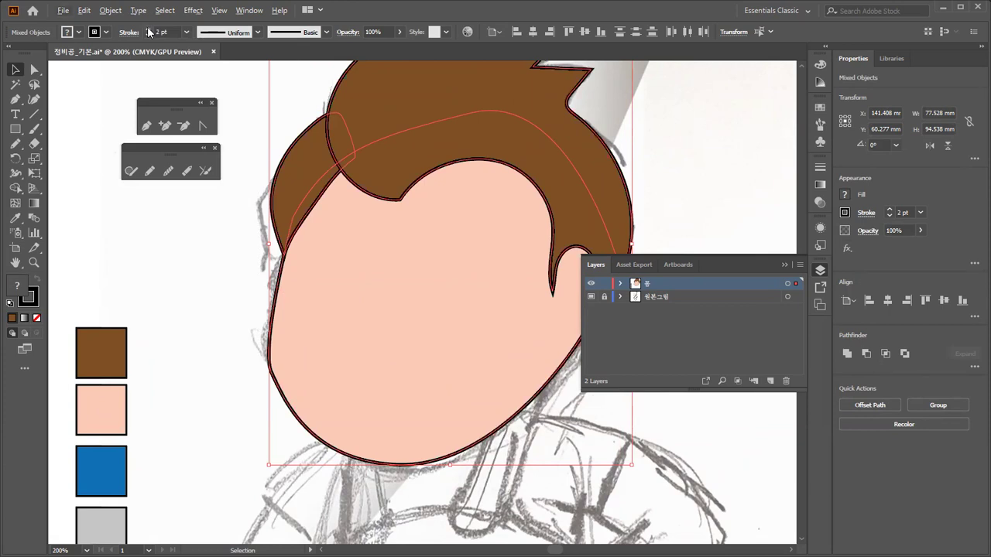
click(149, 30)
click(214, 276)
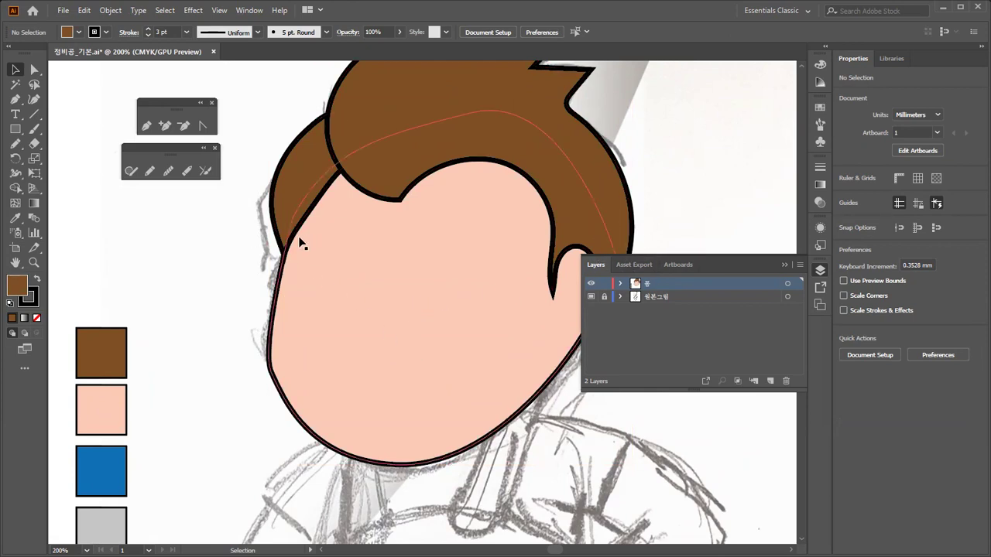
Cut the five palette squares out of the 몸 layer, then activate and unlock the 원본그림 layer.
drag(210, 310, 395, 183)
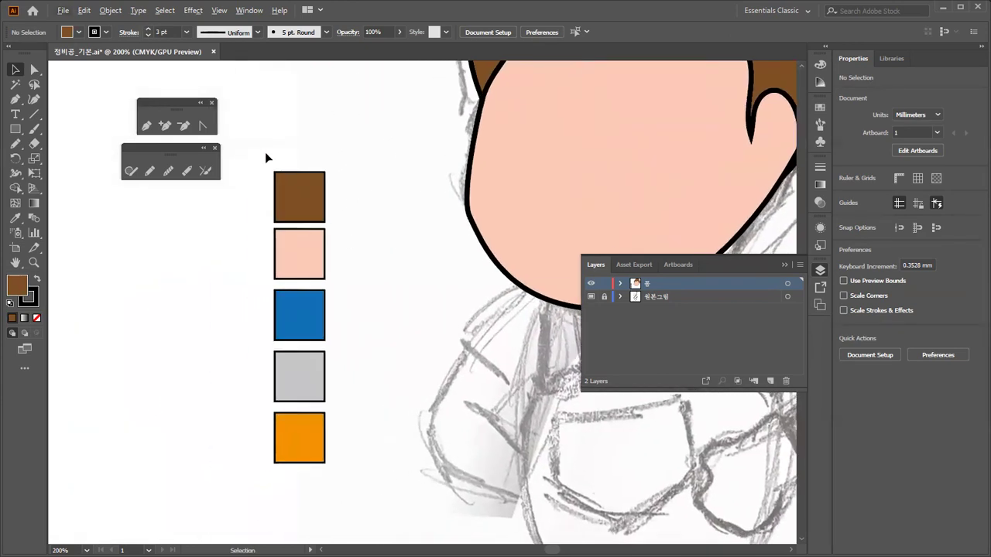
drag(265, 151, 374, 465)
key(Delete)
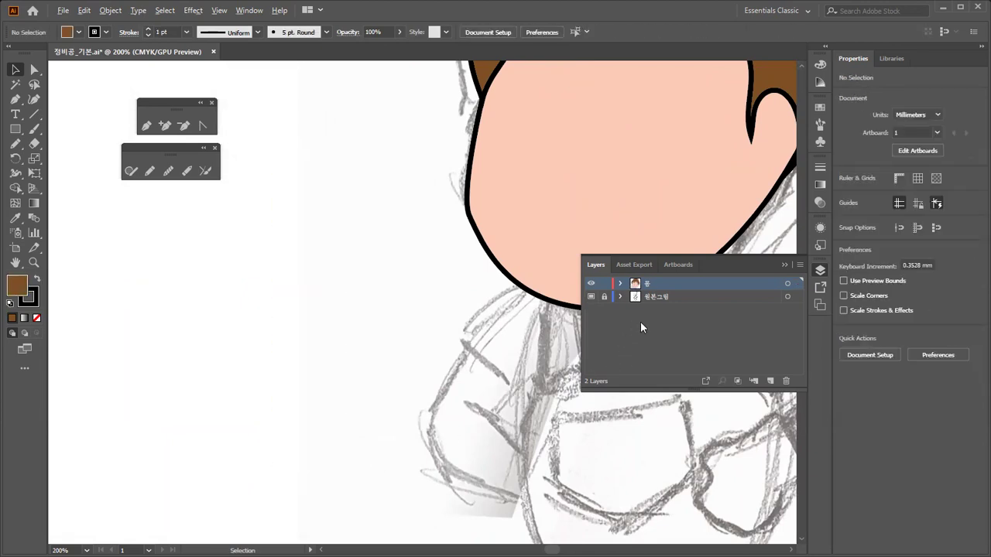
click(655, 298)
click(605, 297)
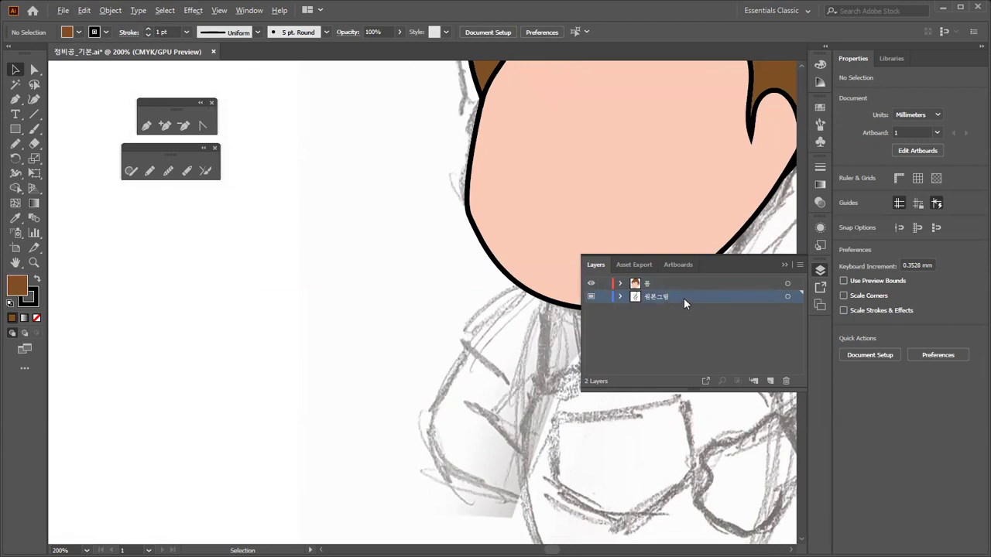
click(591, 296)
click(591, 297)
Paste the palette squares into the 원본그림 layer beside the sketch, relock that layer and make 몸 the active layer.
key(ctrl+v)
drag(281, 270, 220, 268)
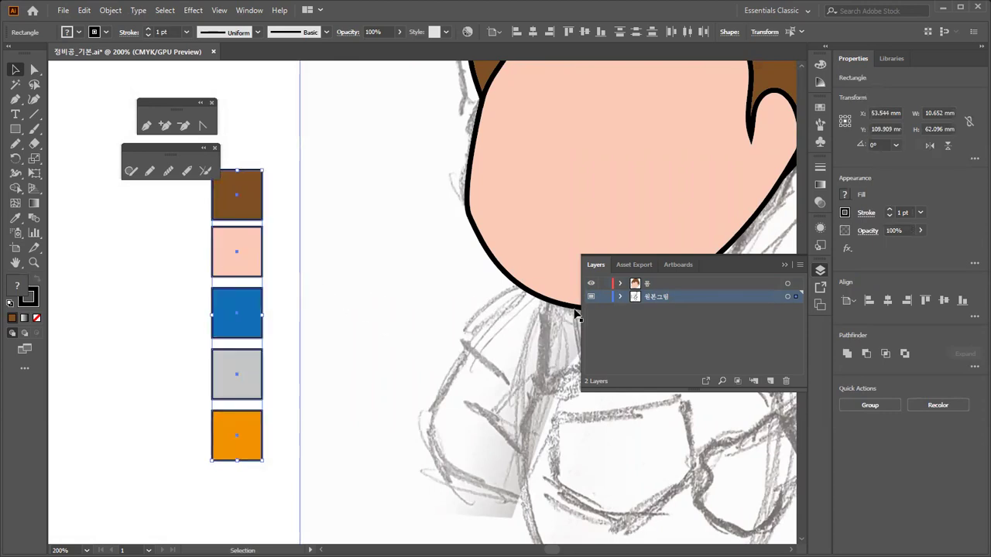
click(604, 297)
click(669, 284)
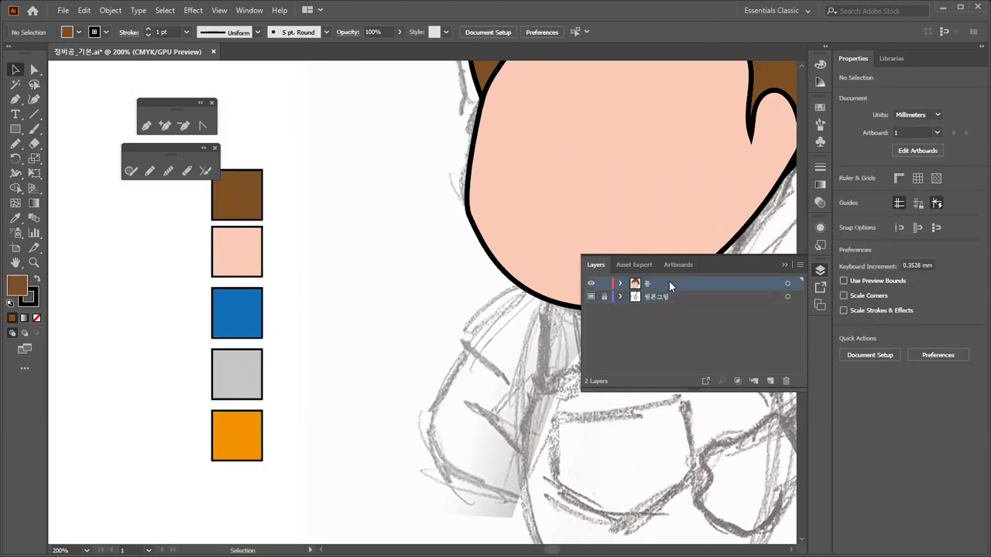
Switch the artwork to outline view so the pencil sketch shows through the face.
key(ctrl+y)
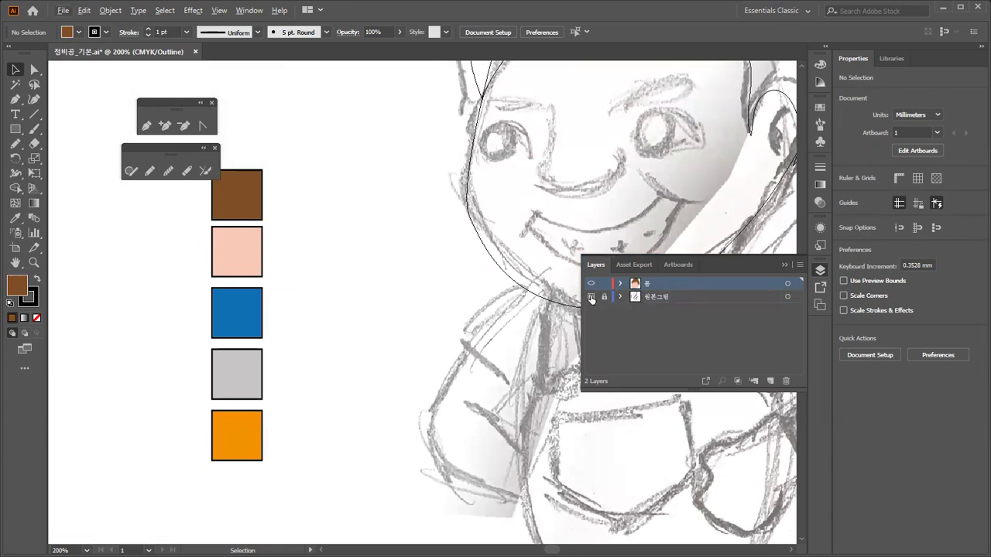
click(591, 298)
click(591, 297)
Set the layer list's row size to 100 pixels and enlarge the list to fit both layers.
click(800, 264)
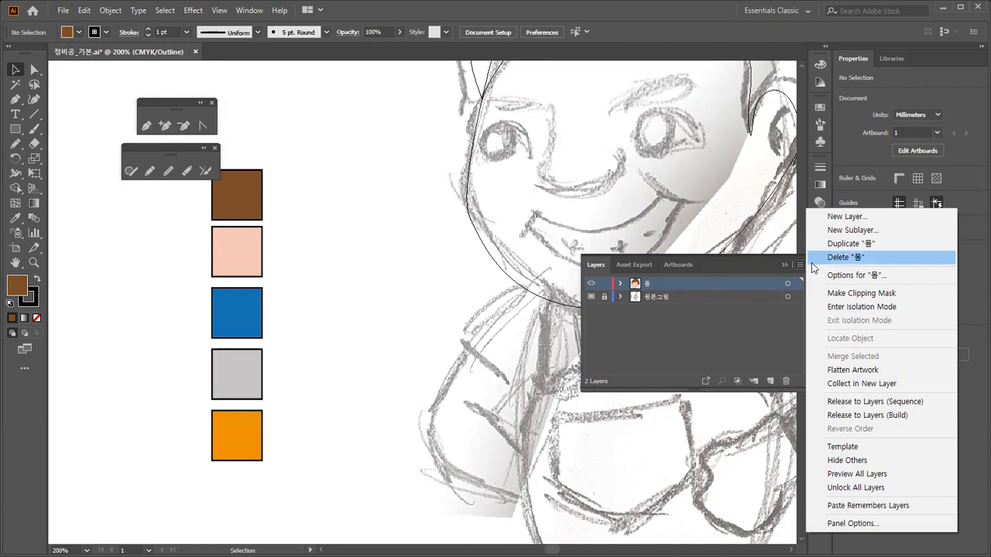
click(864, 529)
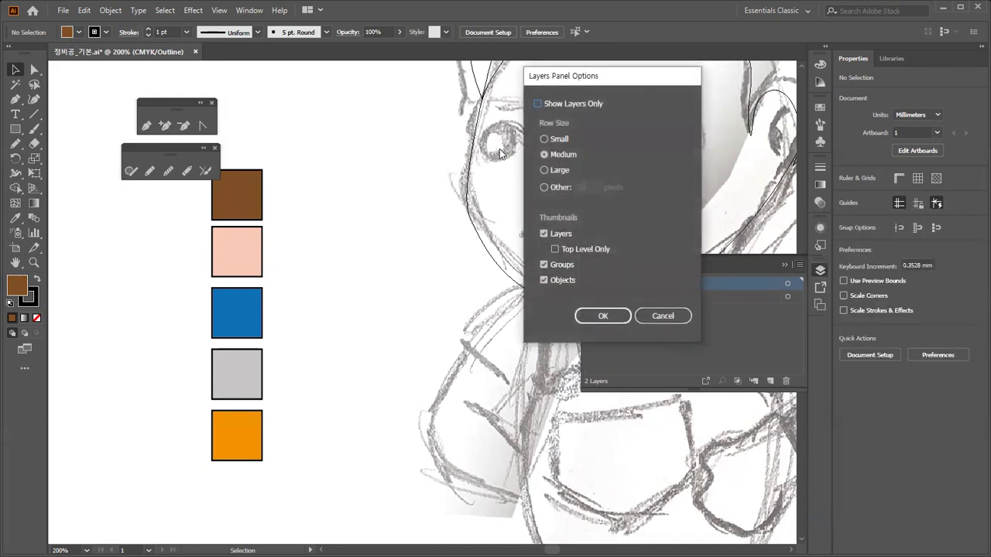
click(544, 187)
double_click(589, 183)
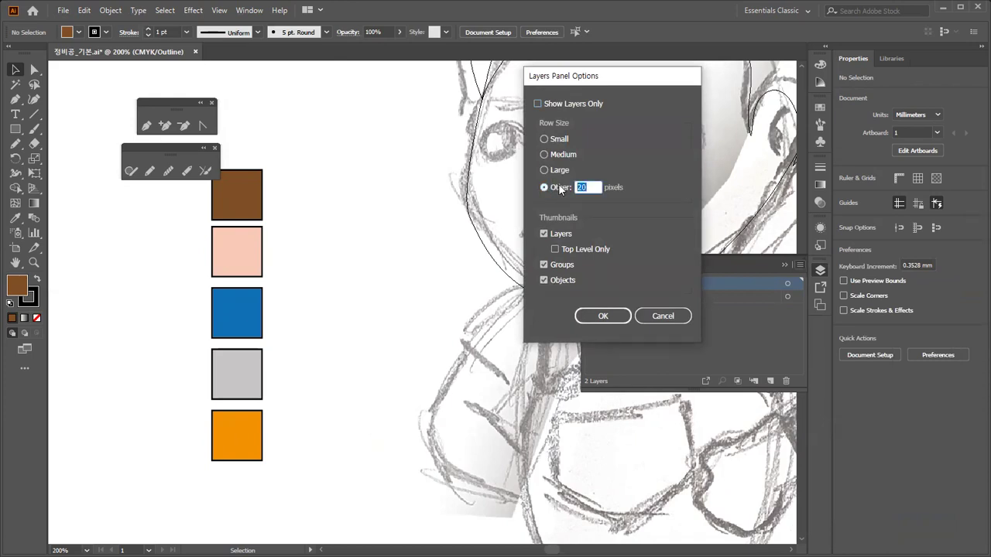
text(100)
click(603, 315)
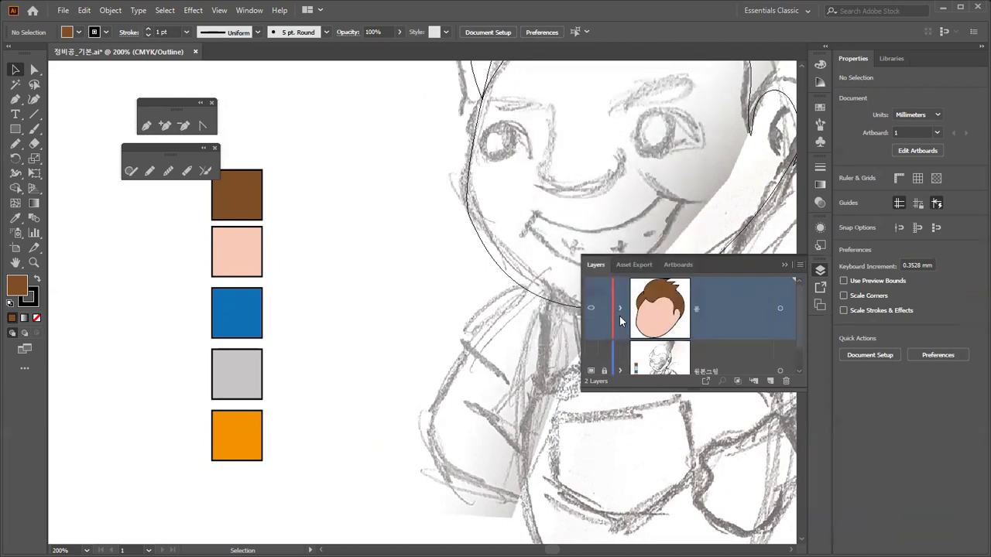
drag(738, 386, 737, 516)
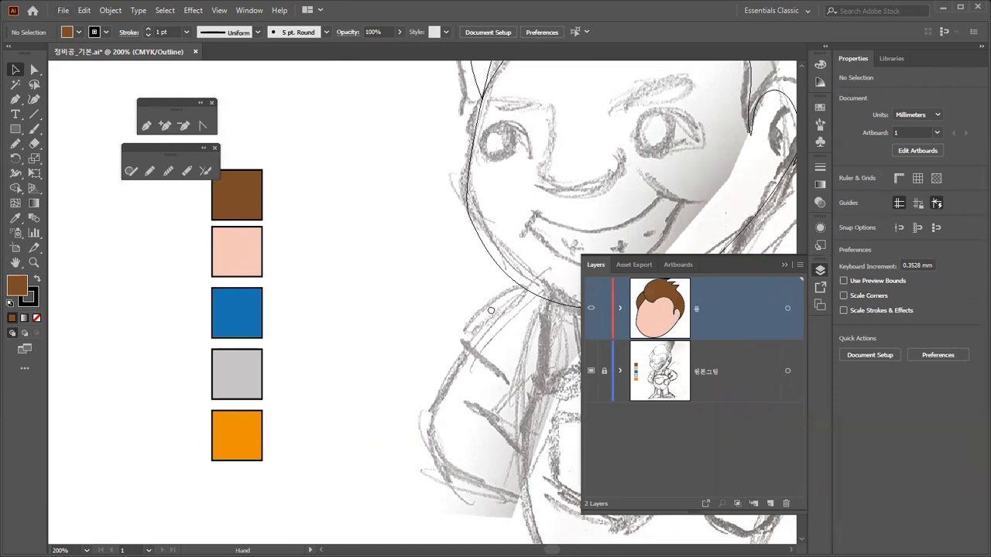
Trace the outer contour of the bent arm beside the bib with the Pen tool, from the sleeve edge round the elbow to the wrist.
scroll(542, 306, right, 5)
drag(451, 329, 391, 303)
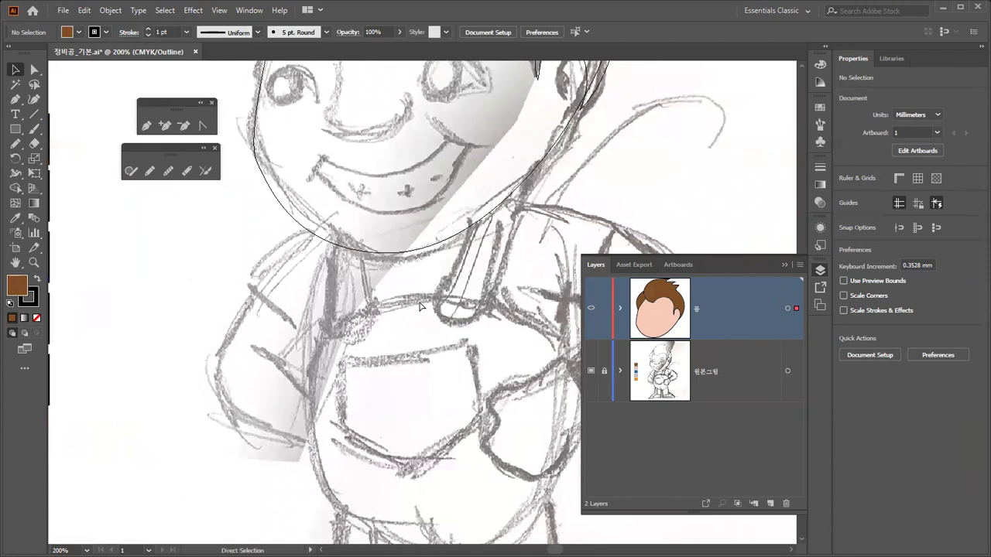
key(ctrl+a)
click(421, 307)
drag(414, 312, 380, 290)
click(15, 99)
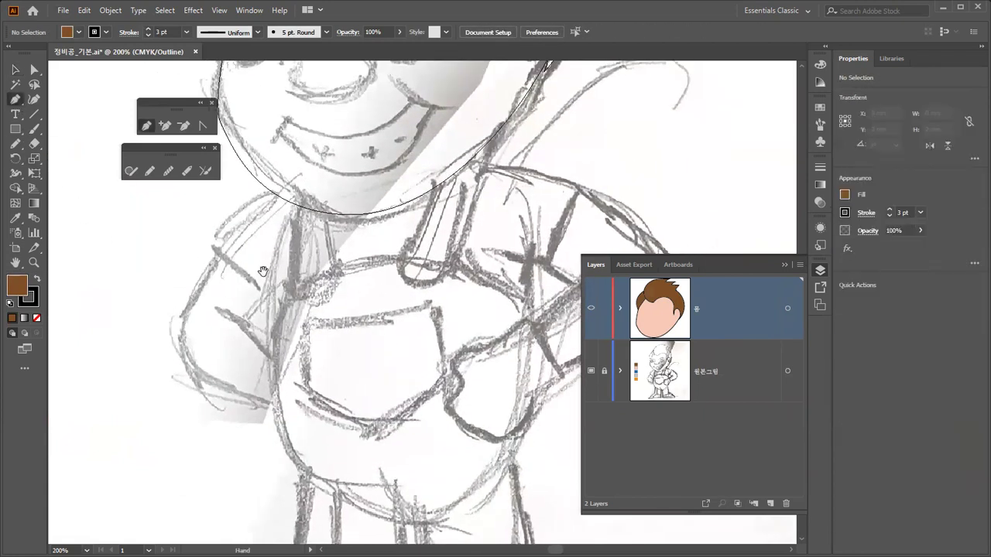
drag(274, 274, 263, 275)
click(218, 245)
click(169, 319)
key(ctrl+z)
click(174, 339)
key(ctrl+z)
drag(170, 331, 194, 375)
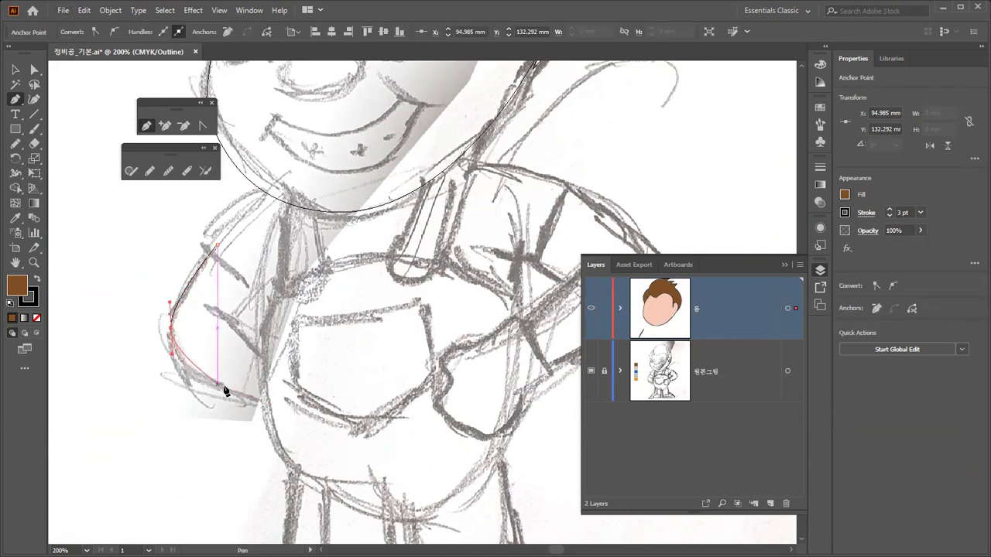
click(269, 402)
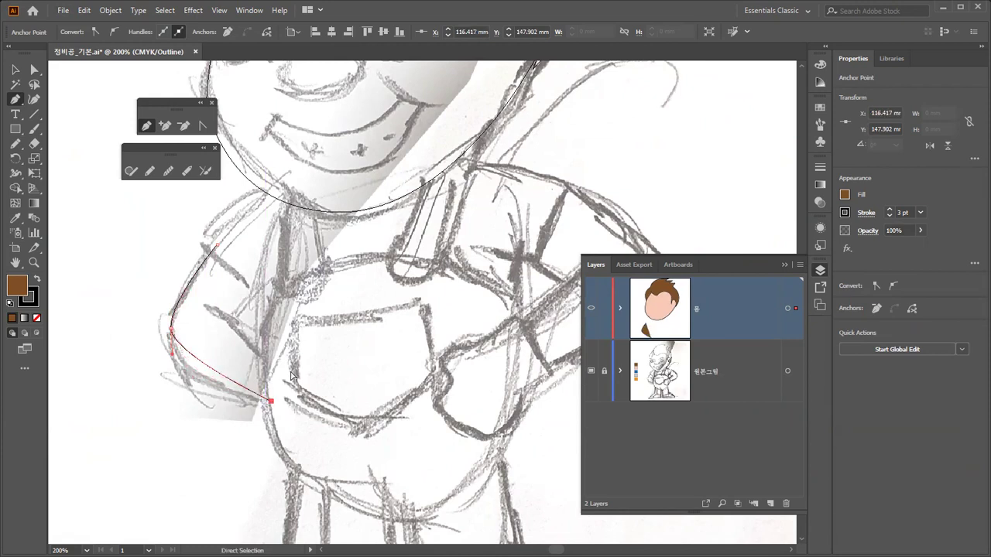
ctrl+click(299, 248)
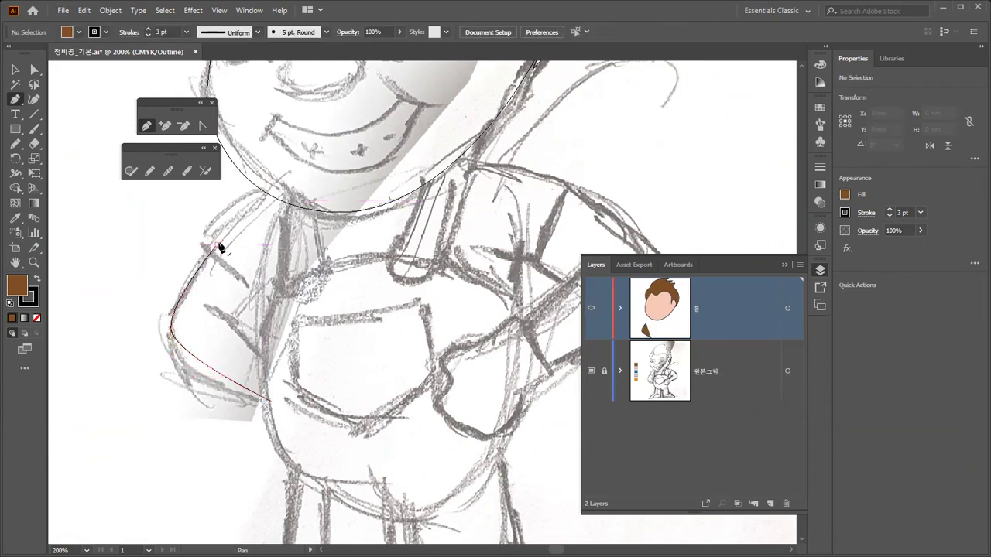
Continue the arm path from its upper end across the sleeve opening and along the inner elbow to the wrist, leaving it open.
click(218, 246)
click(265, 283)
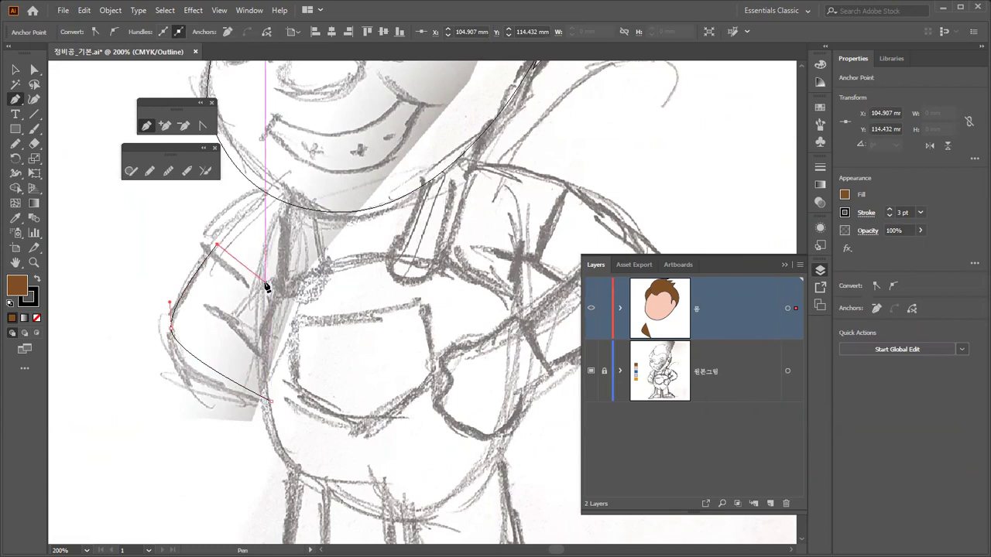
click(236, 325)
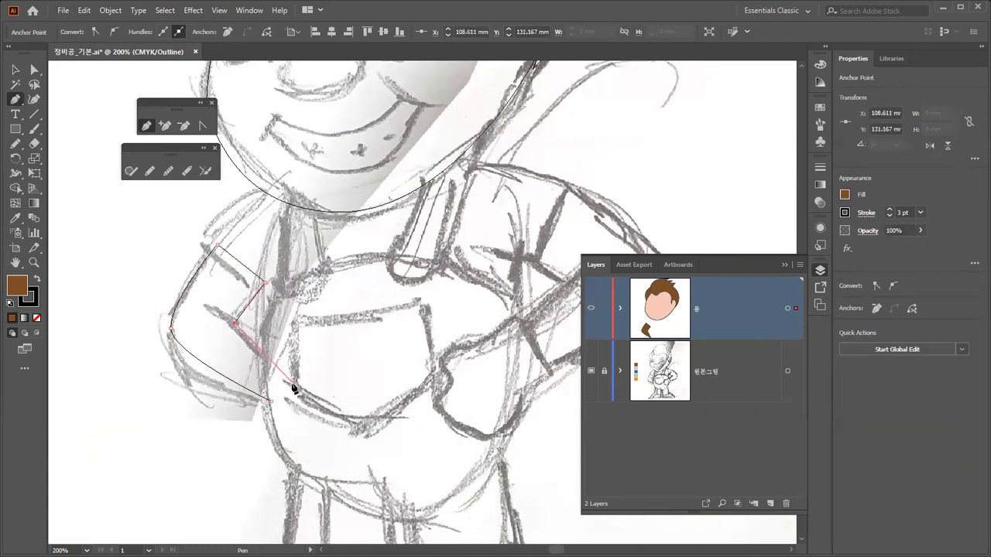
click(288, 387)
ctrl+click(316, 377)
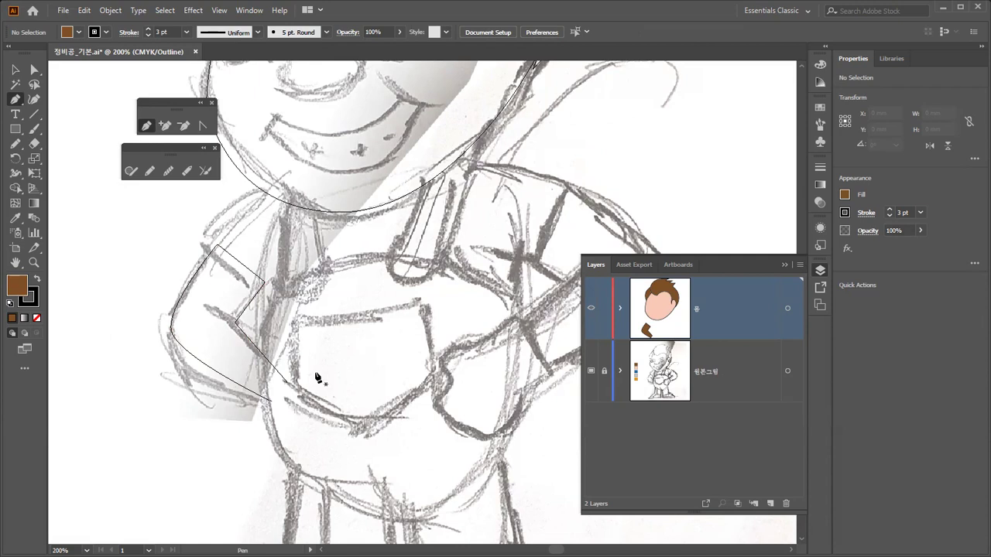
Return to the coloured preview and give the bent arm the face's skin fill with the Eyedropper, leaving nothing selected.
key(ctrl+y)
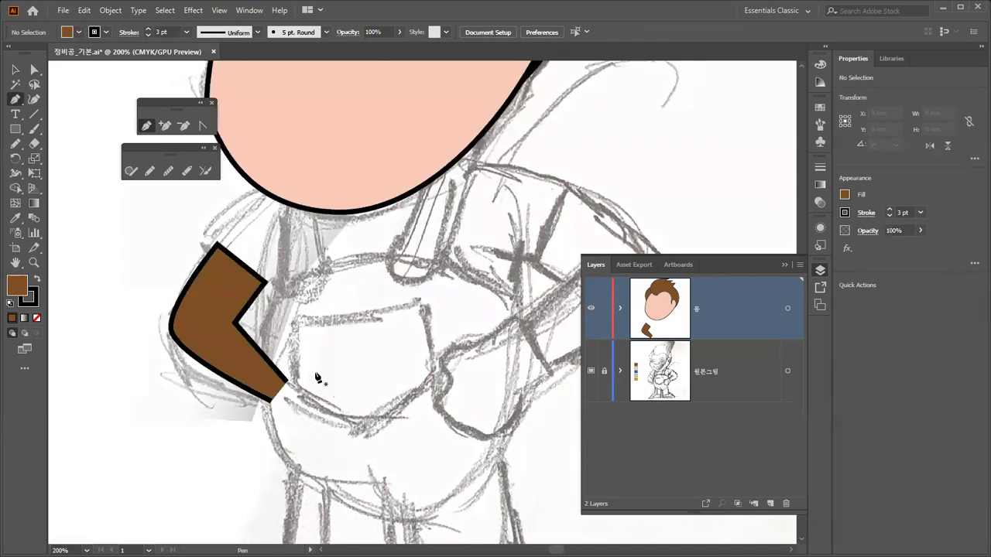
drag(303, 324, 398, 353)
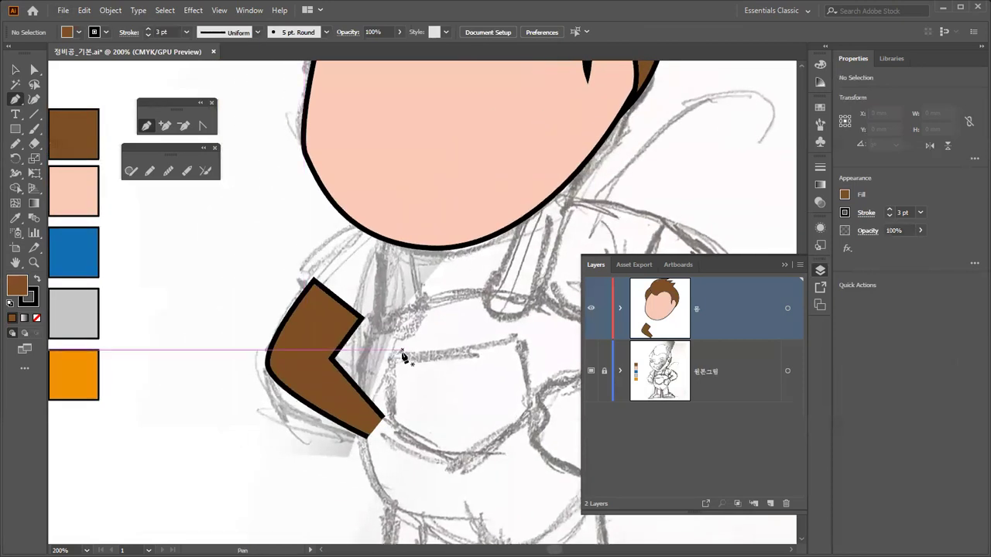
click(16, 69)
click(285, 347)
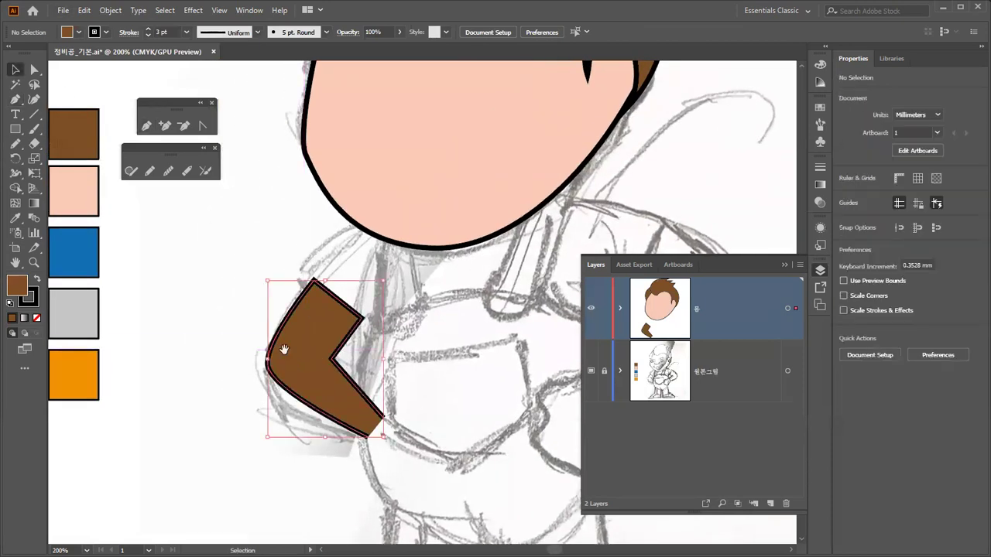
drag(284, 347, 454, 328)
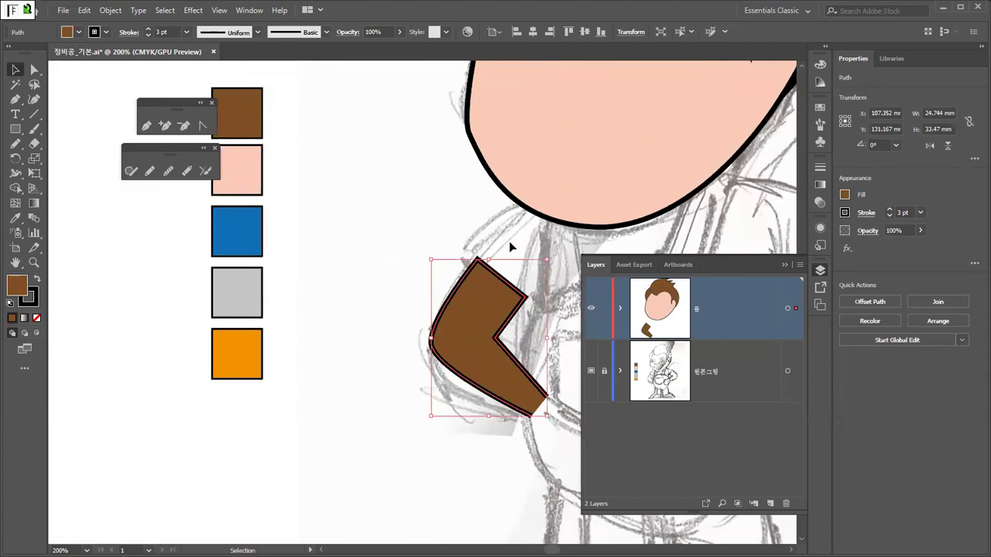
key(i)
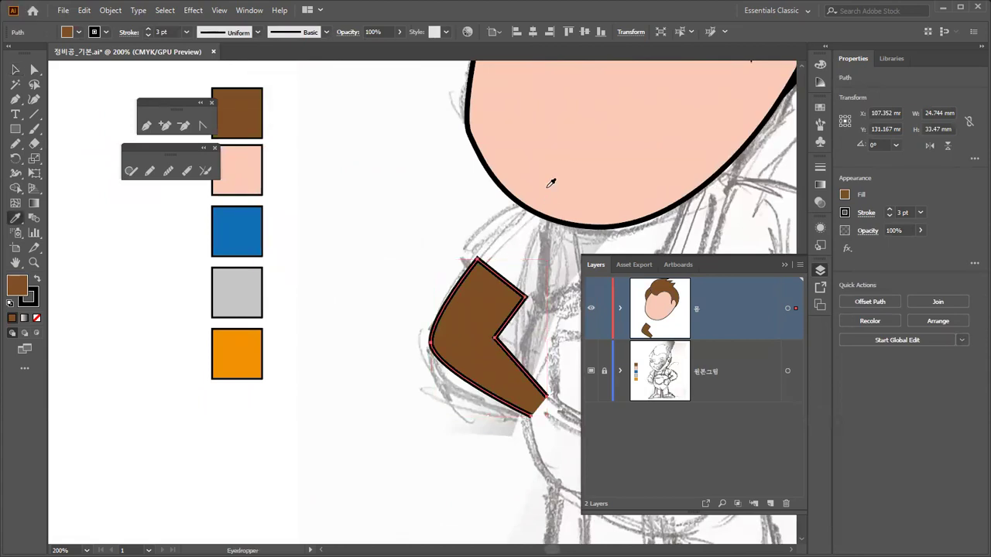
click(546, 164)
key(ctrl+shift+a)
click(14, 69)
drag(316, 311, 80, 287)
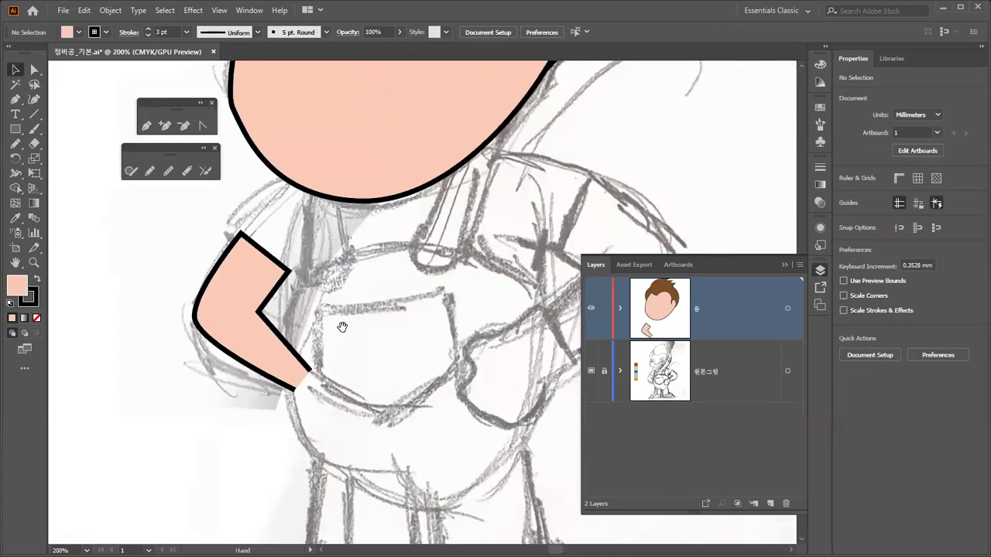
In outline view, draw a crease line about 2.7 mm wide and 2.5 mm high from the inner elbow into the arm, and check it in preview.
key(ctrl+y)
key(ctrl+y)
key(ctrl+y)
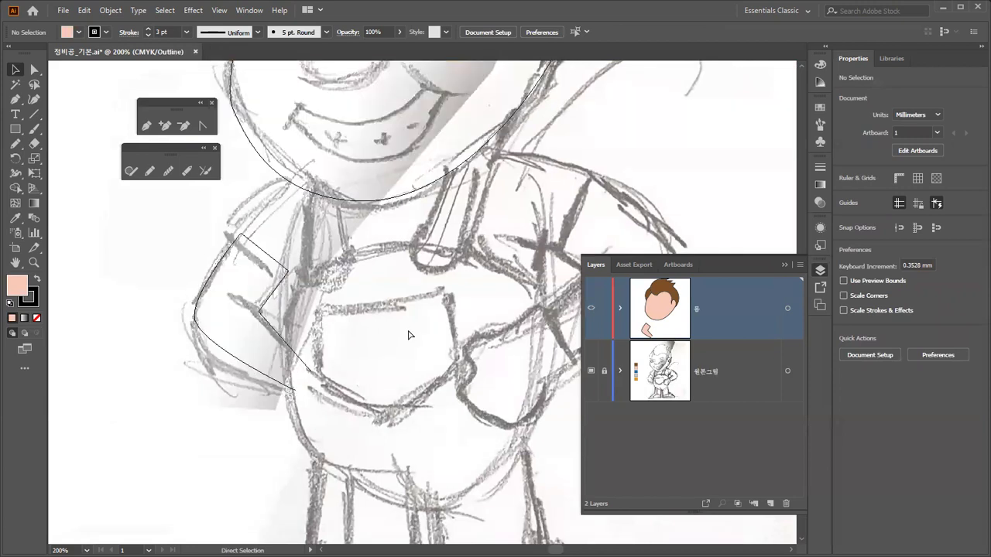
scroll(408, 333, up, 1)
drag(350, 287, 451, 291)
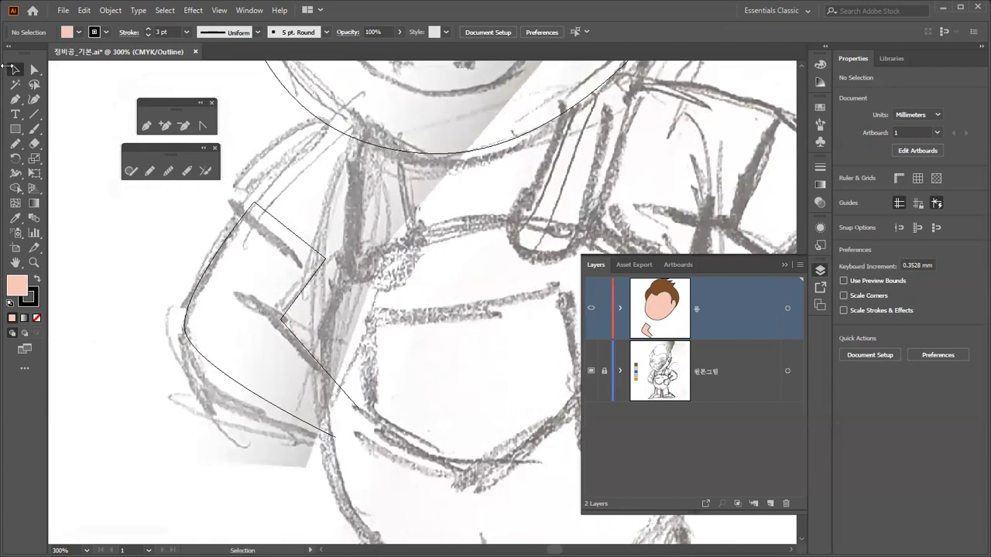
click(36, 118)
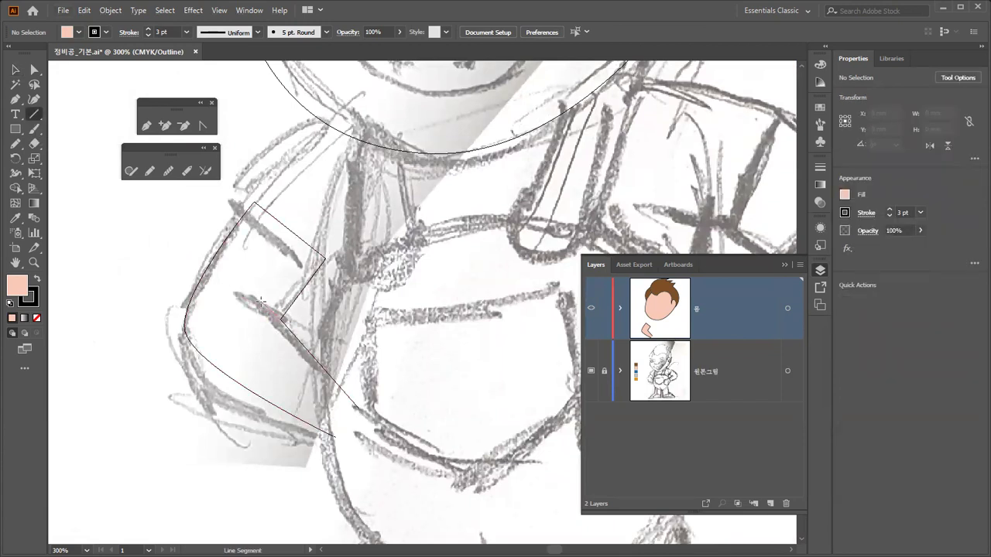
drag(281, 319, 263, 305)
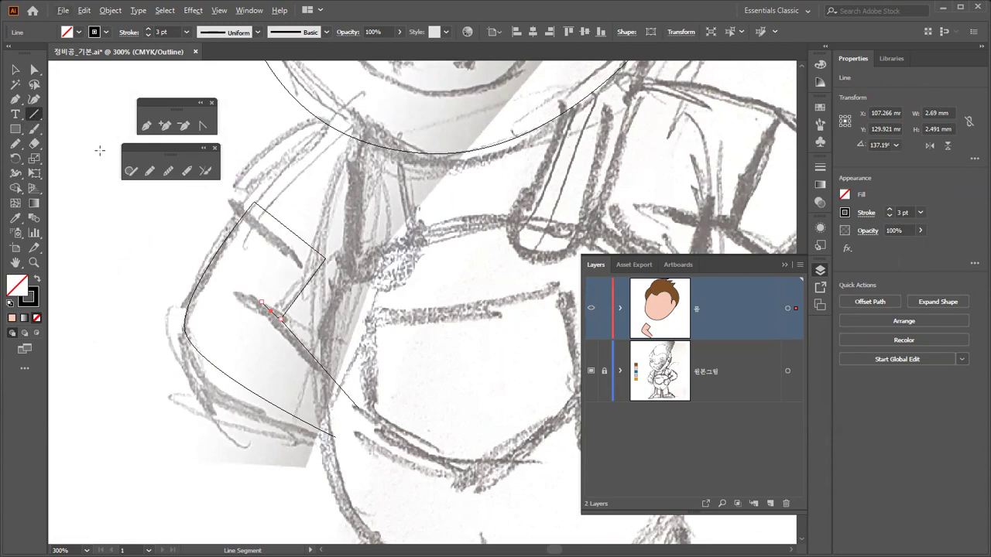
ctrl+click(372, 278)
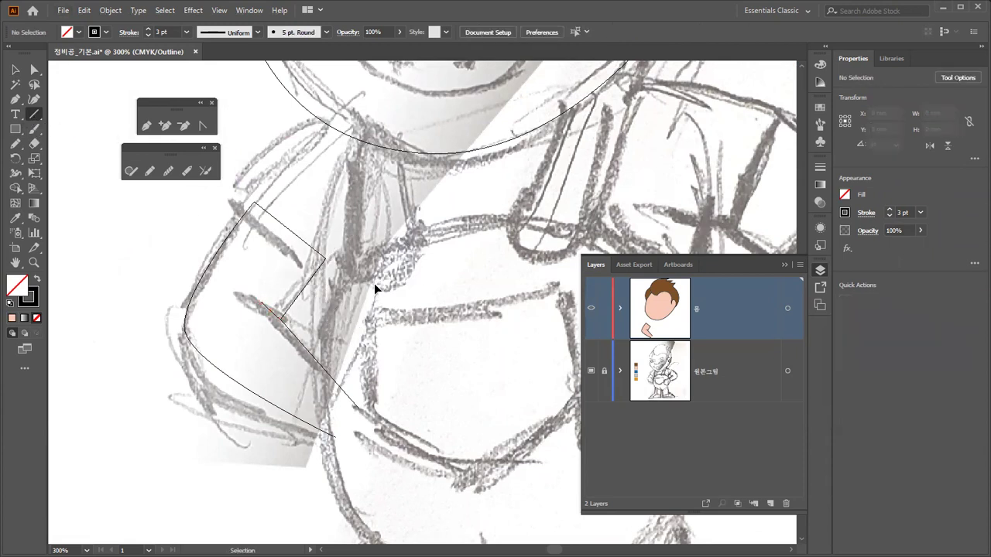
key(ctrl+y)
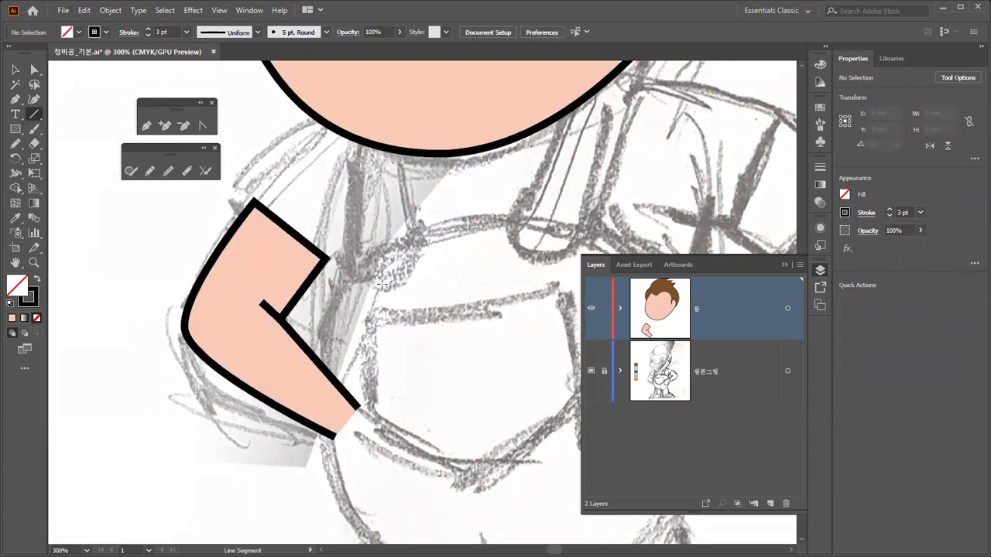
Try moving the elbow crease line off the arm towards the bib pocket, and undo it.
click(15, 70)
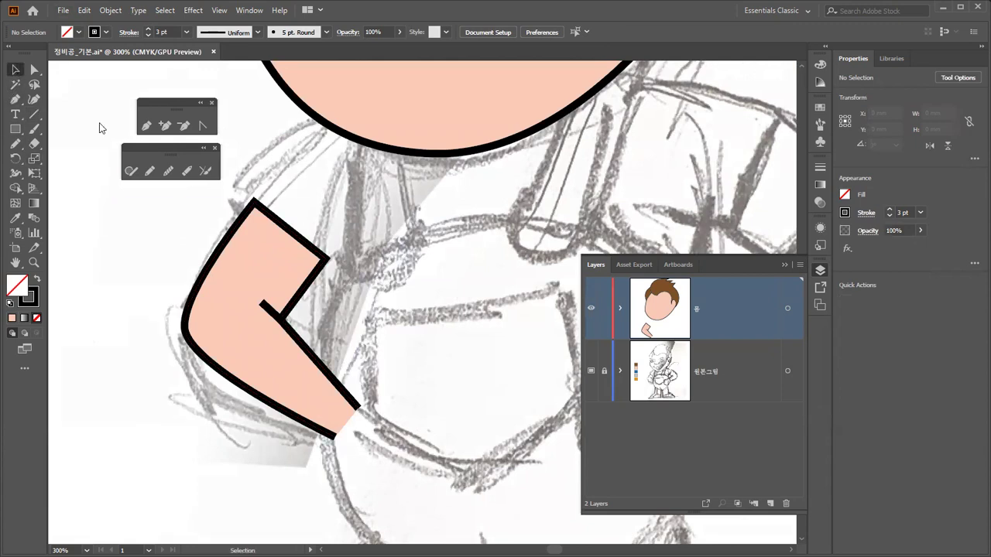
drag(286, 308, 380, 300)
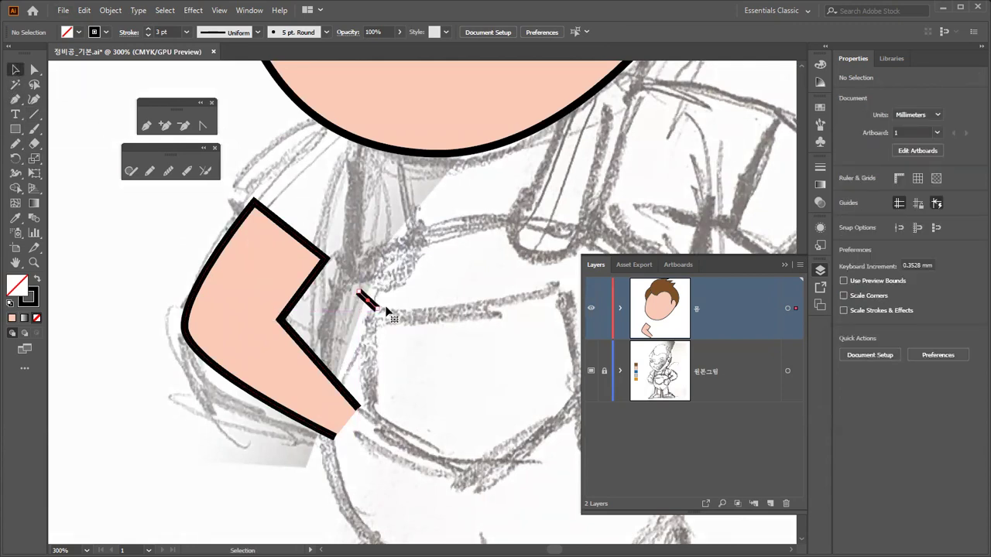
key(a)
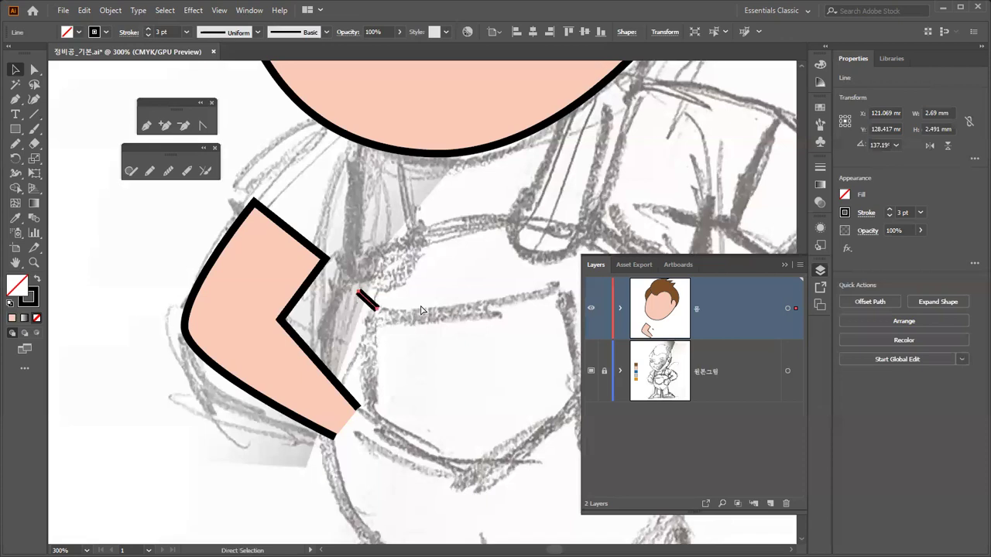
key(ctrl+z)
key(v)
click(378, 312)
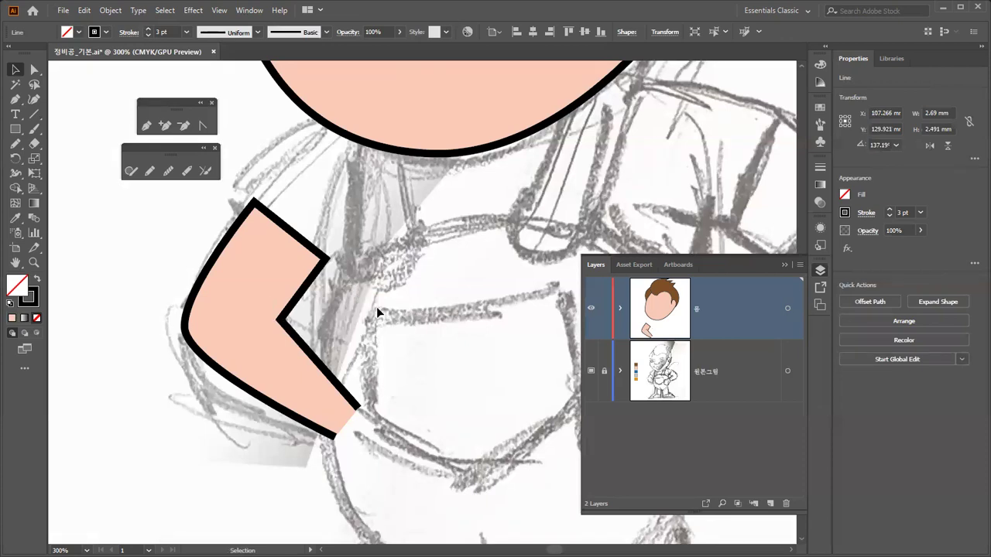
Select the finished skin-coloured arm so that the next Pen path takes on its fill and 3 pt black stroke.
scroll(378, 312, right, 3)
scroll(376, 302, down, 2)
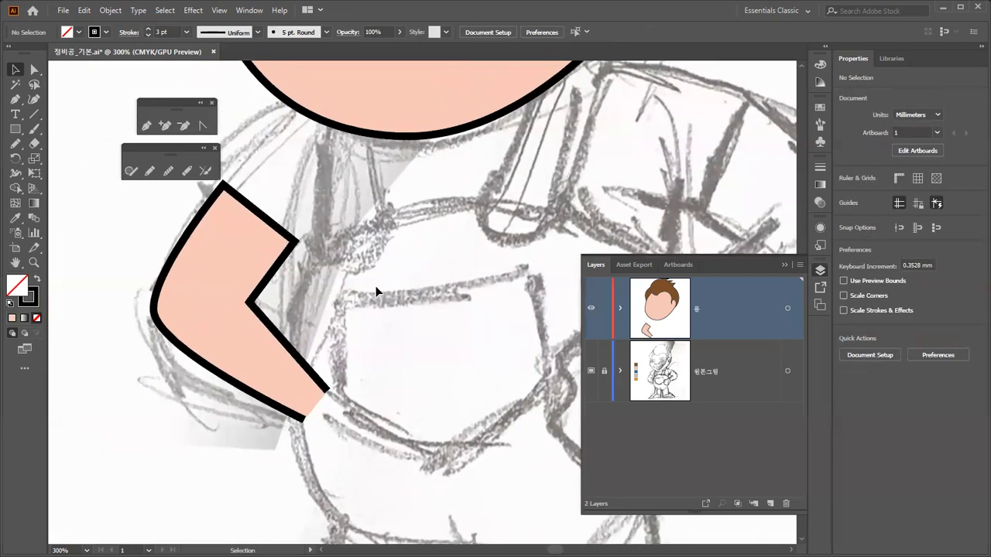
scroll(384, 274, down, 2)
scroll(464, 274, right, 6)
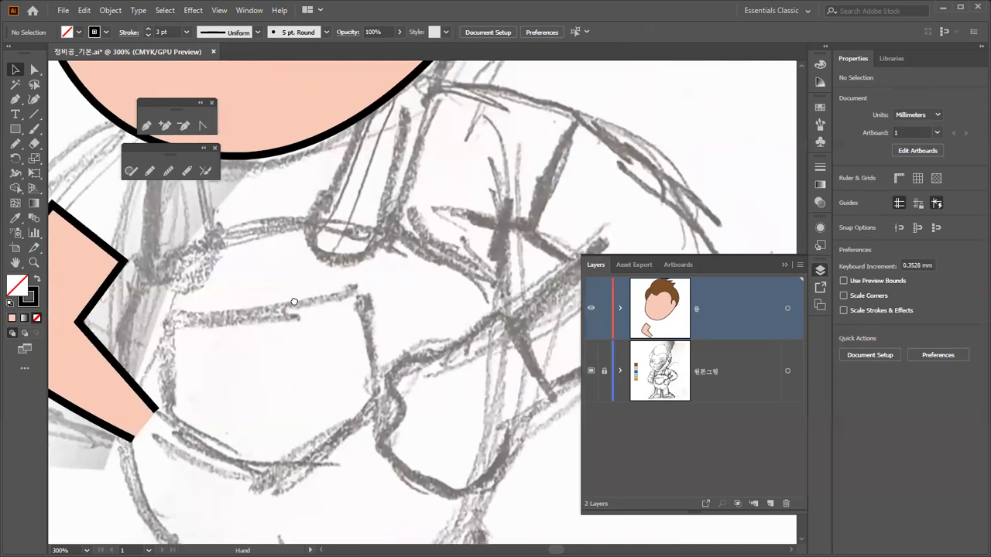
scroll(343, 324, up, 2)
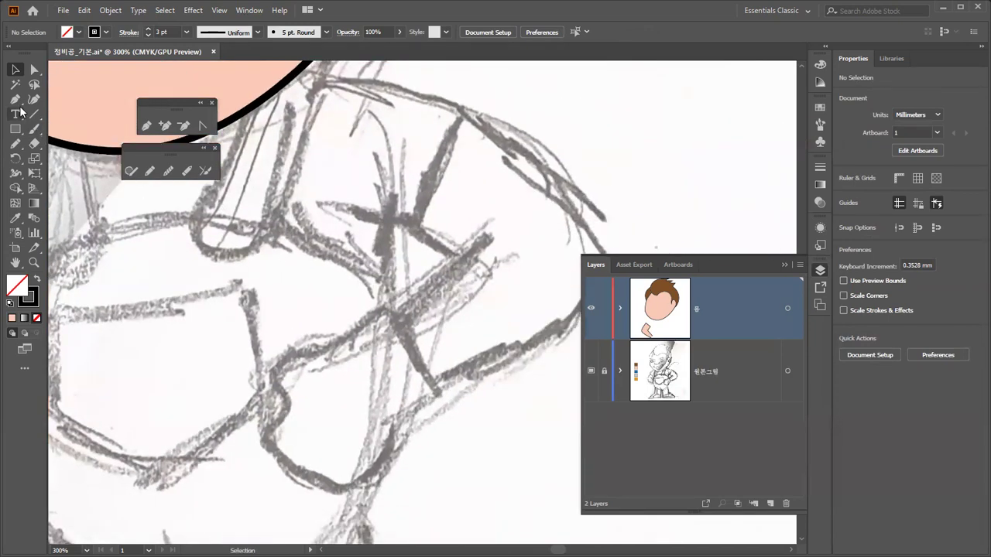
key(p)
scroll(371, 253, right, 5)
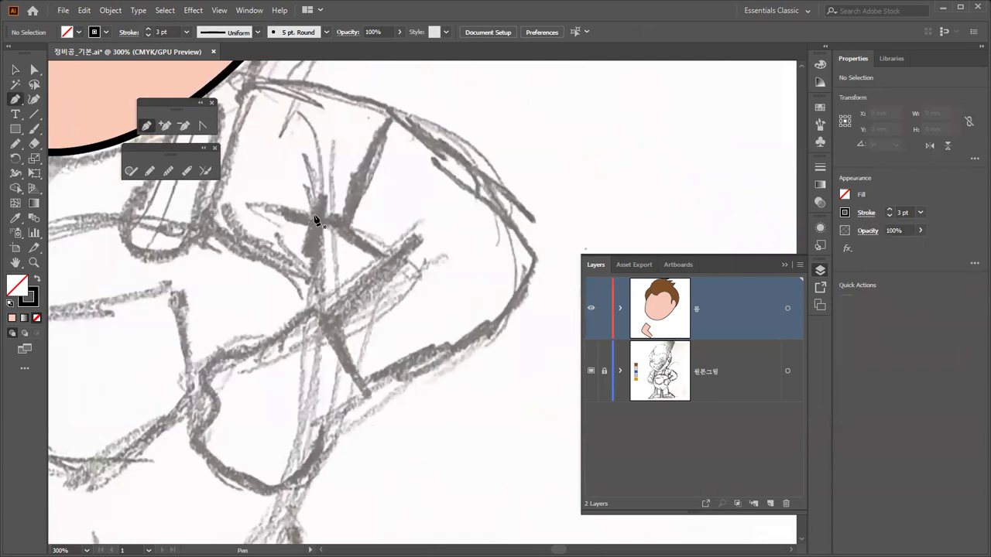
scroll(333, 224, left, 10)
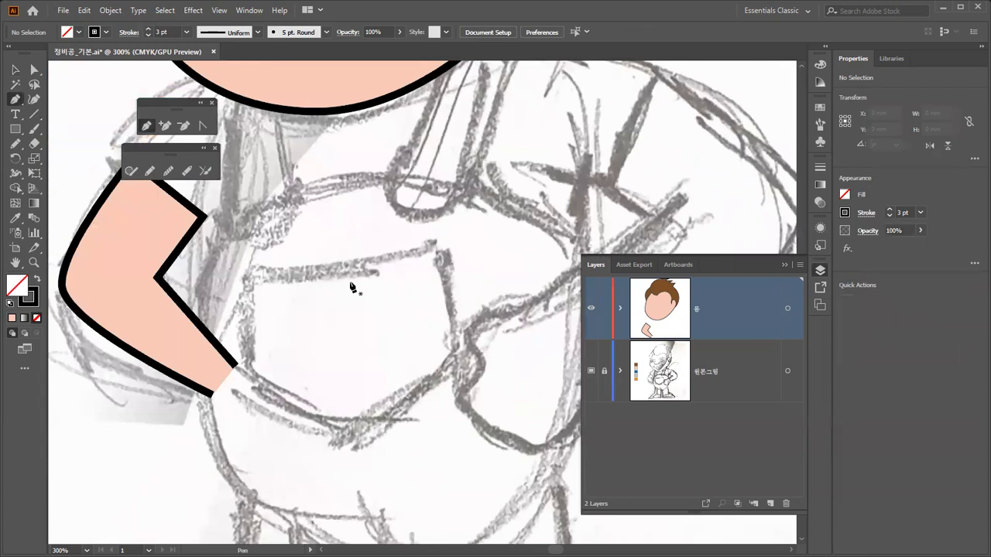
key(ctrl+z)
ctrl+click(264, 259)
ctrl+click(176, 228)
drag(424, 240, 195, 249)
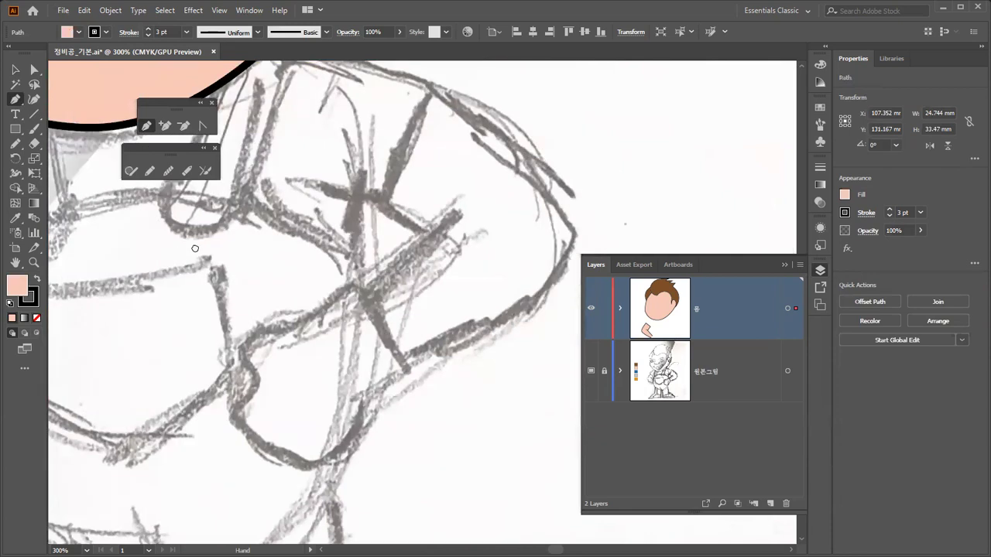
Trace the inner contour of the other arm with the Pen tool, from the sleeve corner to the inner elbow and down to the wrist.
click(349, 196)
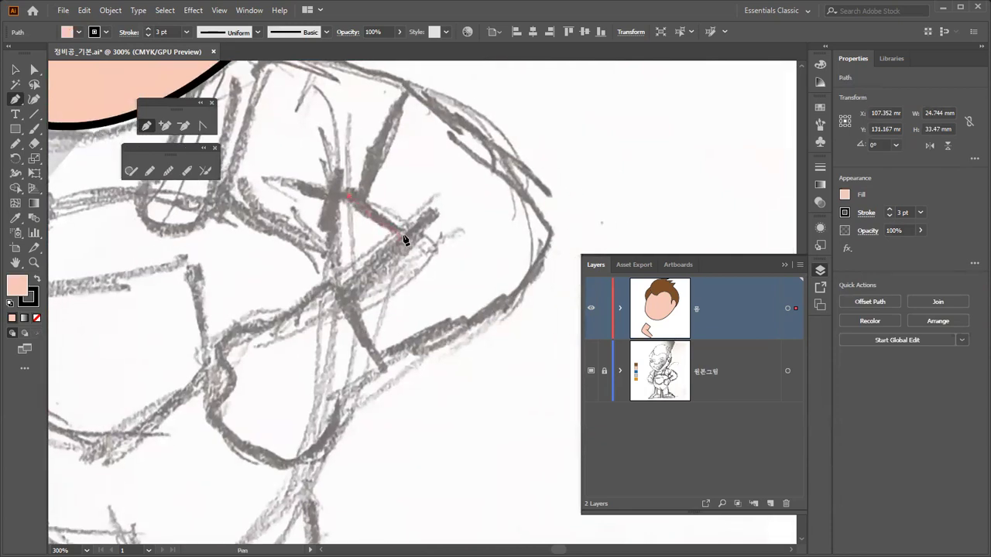
click(401, 230)
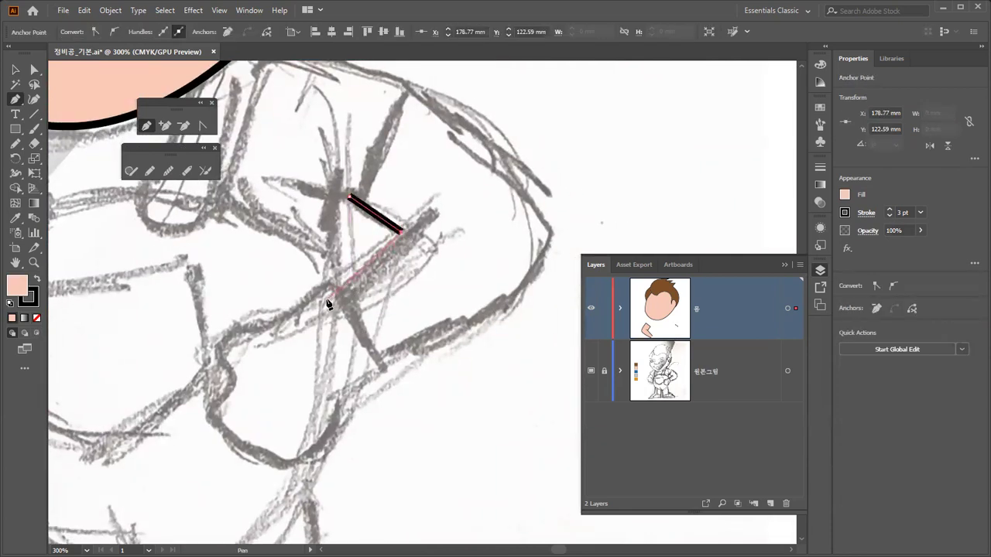
click(326, 301)
ctrl+click(409, 276)
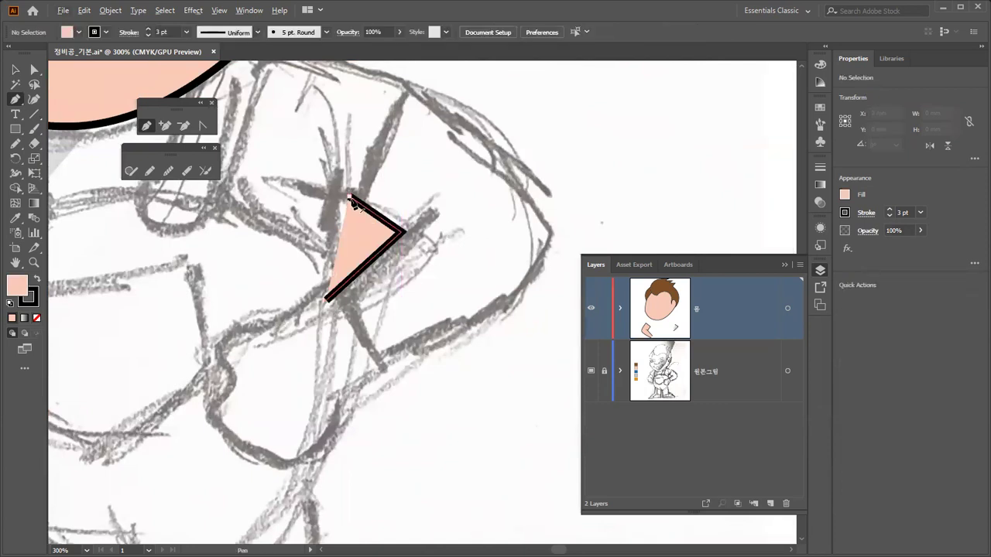
Continue that arm path from its upper end across the sleeve opening and round the outer elbow to the wrist, leaving it open.
click(350, 198)
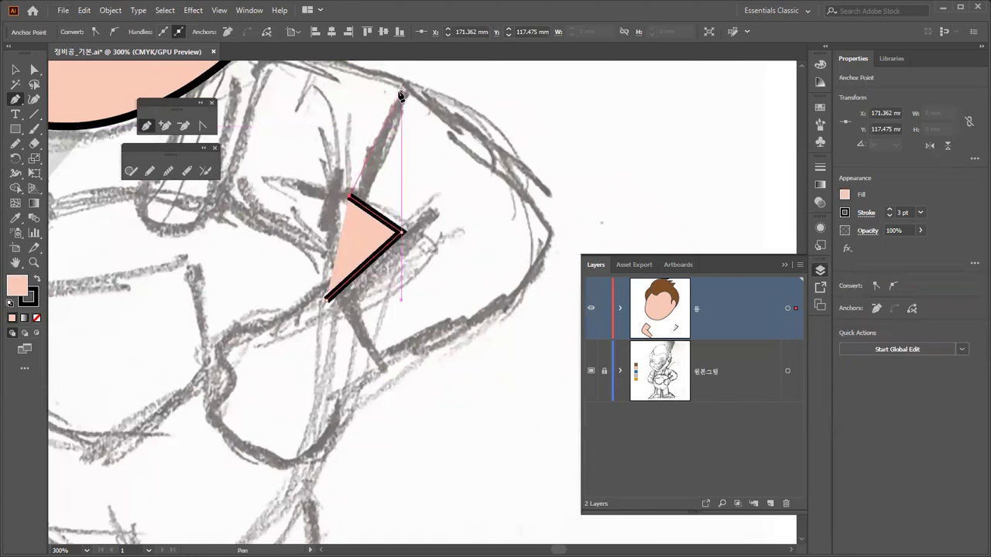
click(401, 93)
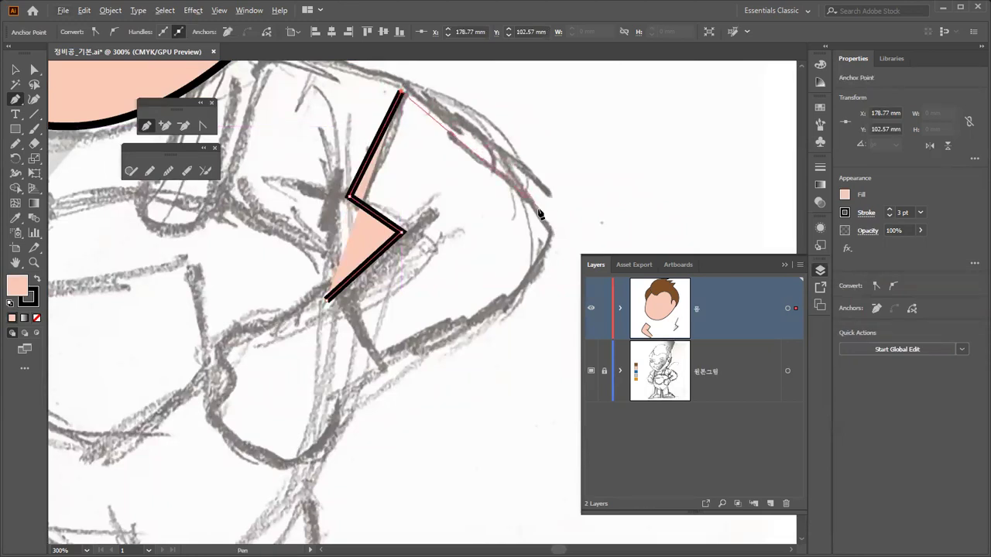
drag(548, 226, 552, 251)
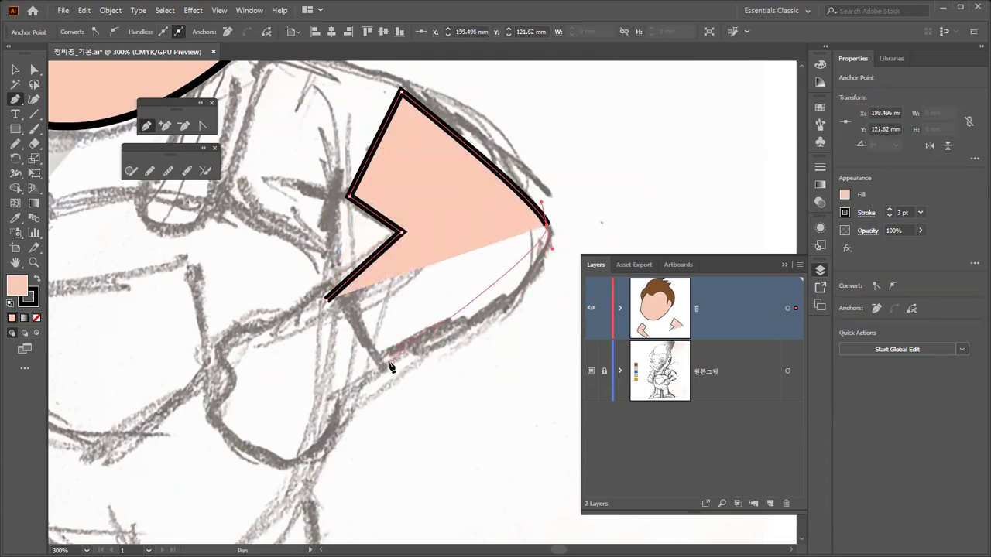
ctrl+click(470, 329)
drag(470, 329, 438, 338)
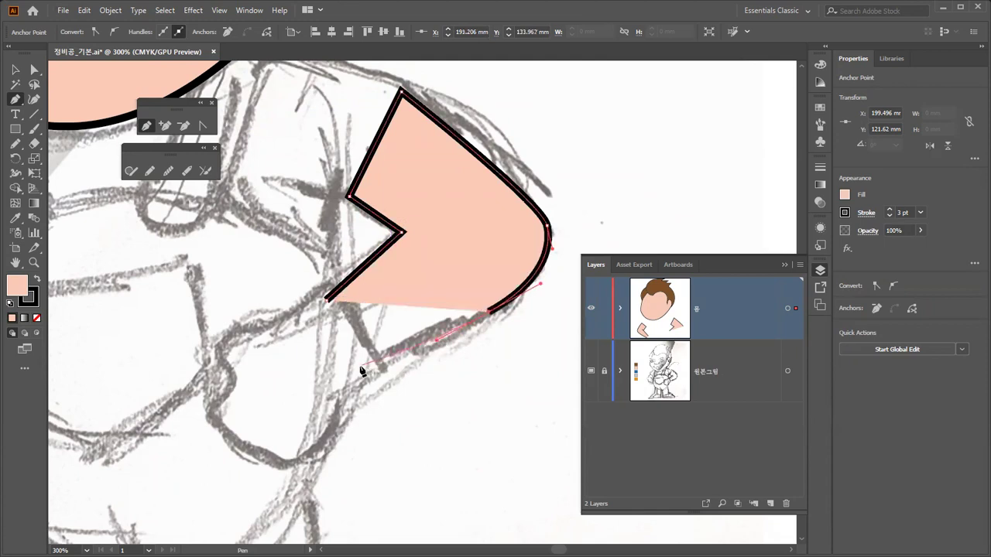
click(351, 371)
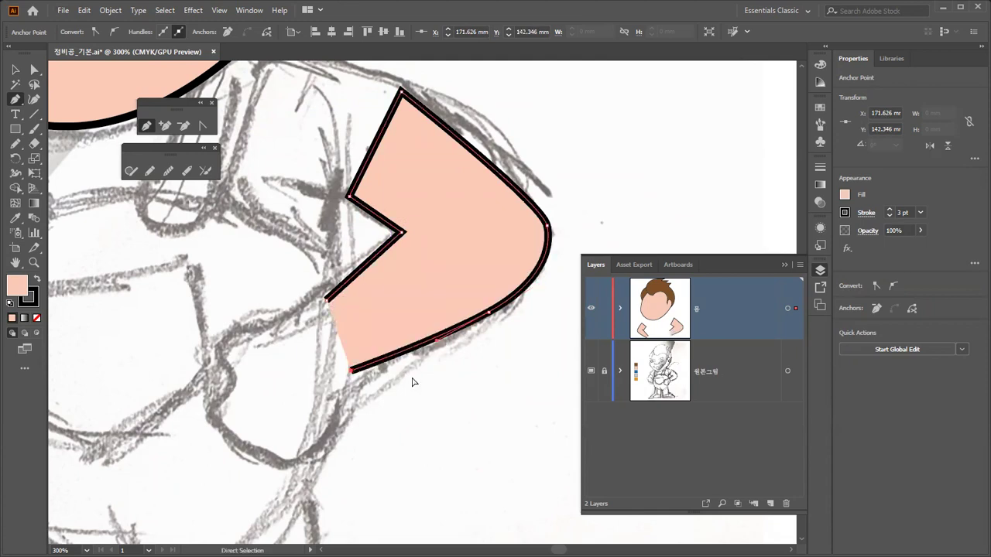
ctrl+click(412, 381)
In outline view, draw a crease line about 3.8 mm wide and 3.4 mm high from the second arm's inner elbow into the arm.
key(v)
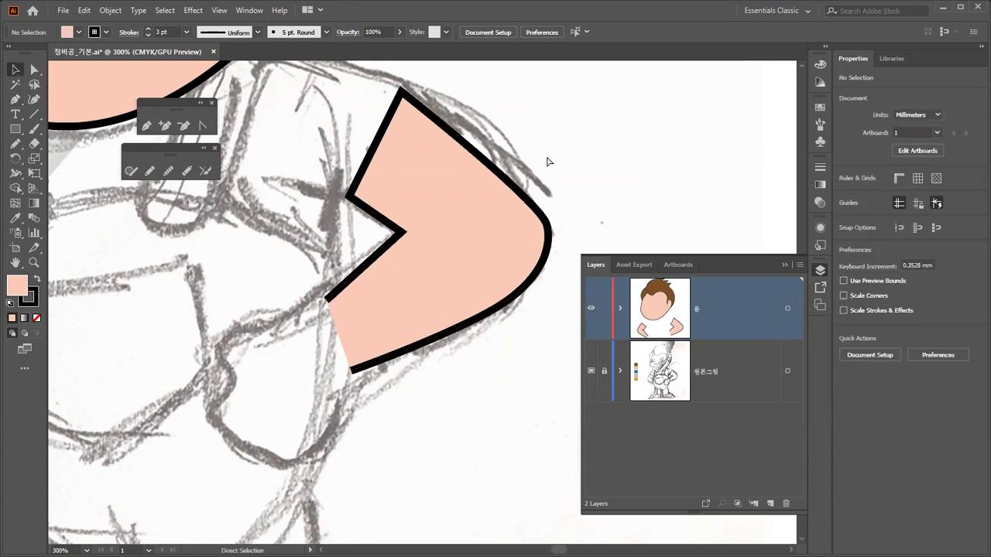
key(ctrl+y)
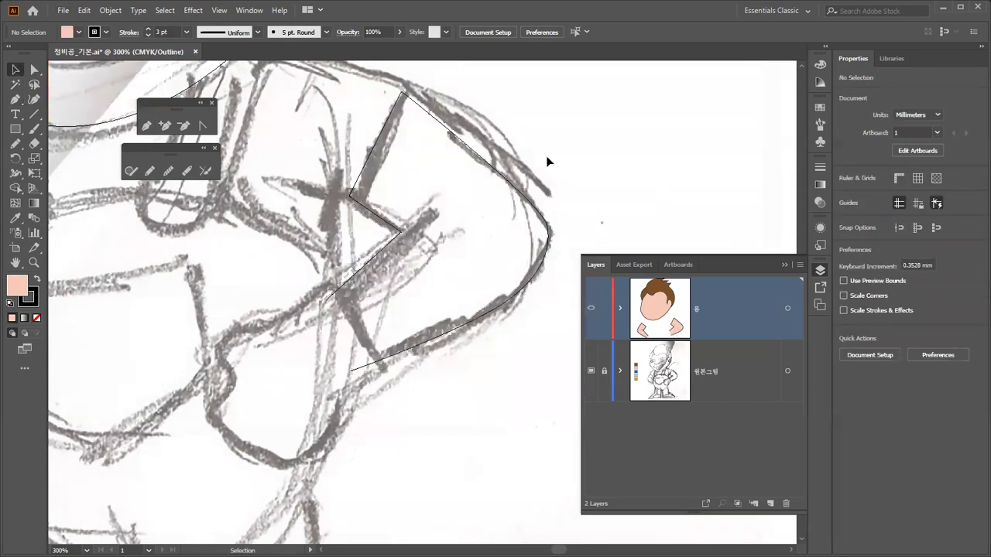
click(32, 116)
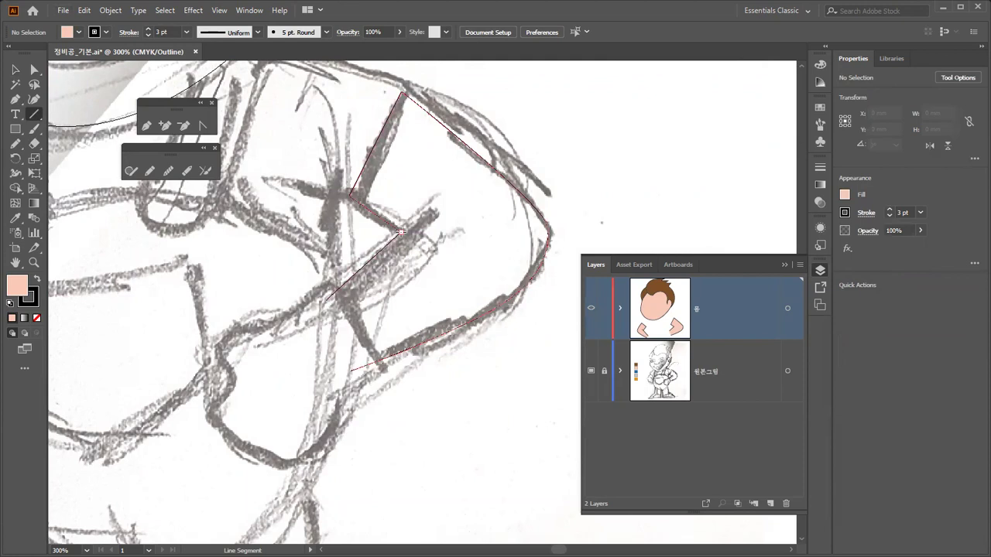
drag(414, 221, 437, 209)
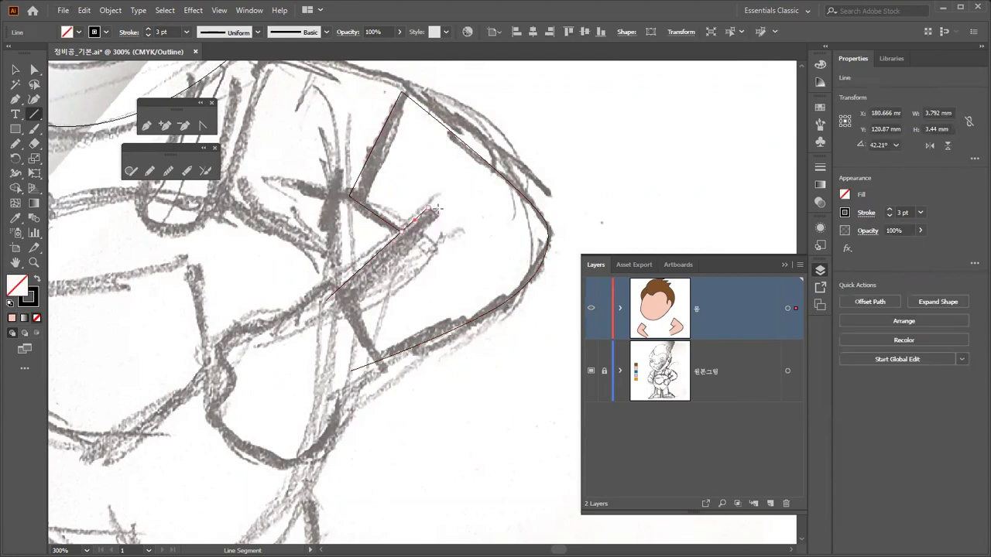
ctrl+click(549, 147)
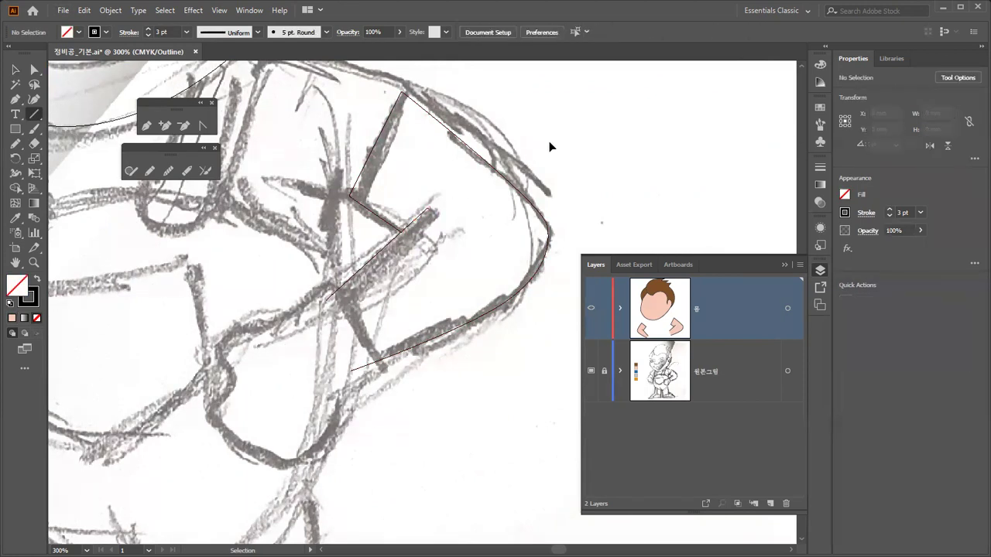
Return to the full-colour preview and group the second arm's skin shape with its elbow crease line.
key(ctrl+y)
key(ctrl+minus)
key(ctrl+minus)
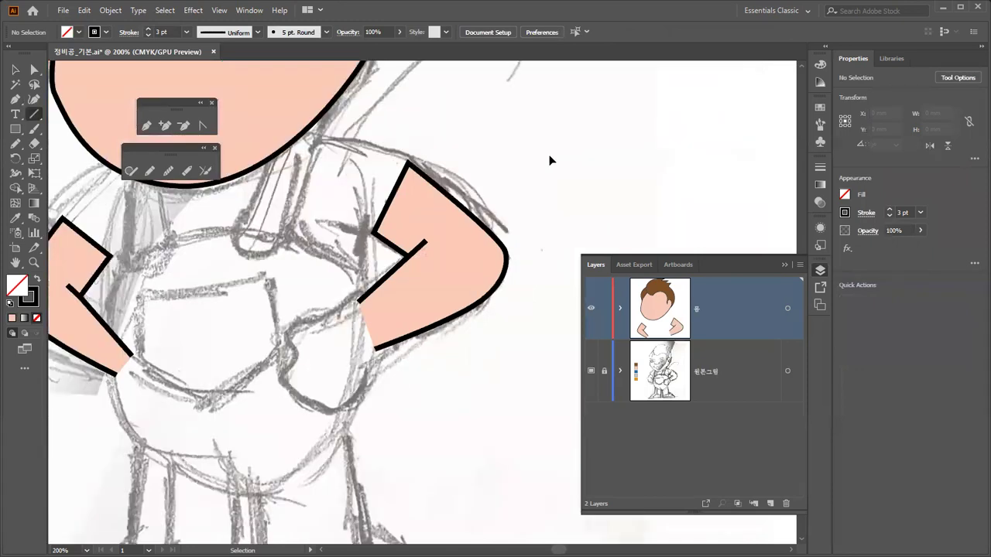
drag(488, 255, 535, 163)
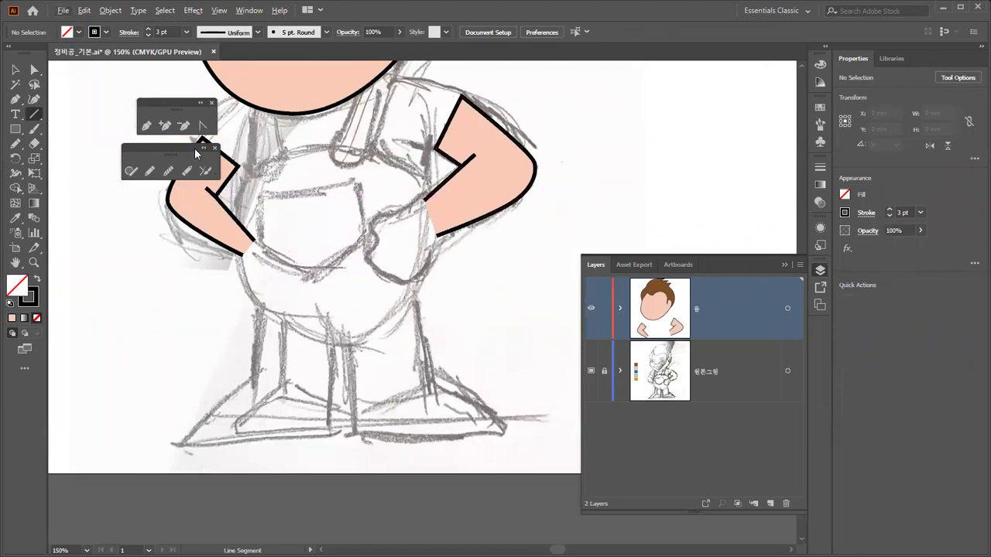
click(15, 69)
drag(368, 309, 405, 349)
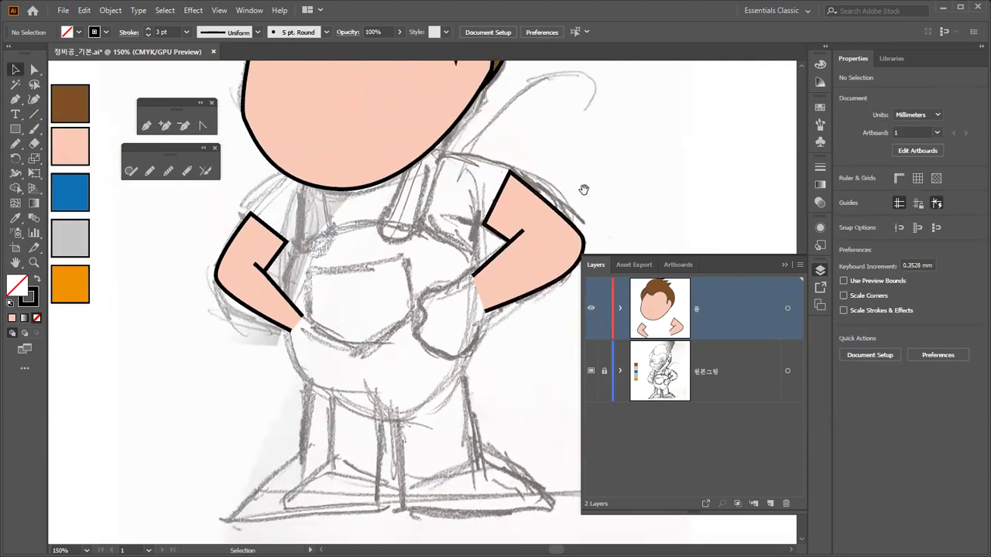
scroll(455, 294, right, 3)
drag(368, 171, 524, 206)
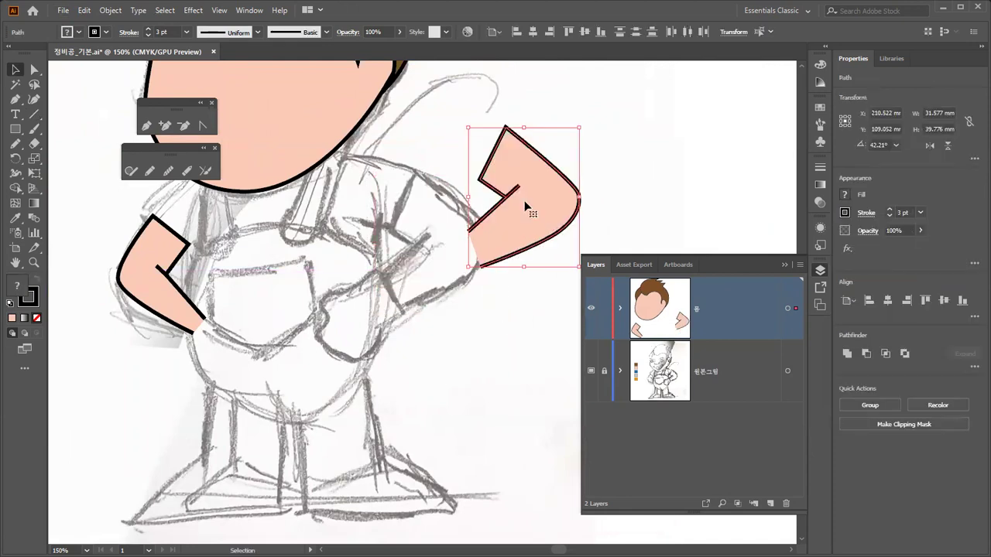
key(ctrl+z)
key(a)
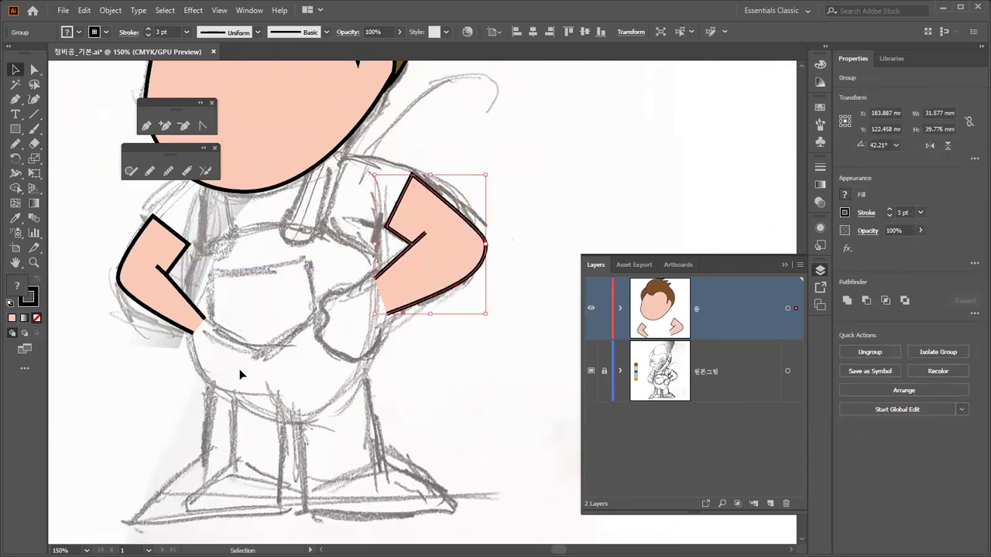
click(242, 376)
Group the first arm's skin shape with its elbow crease line as well, leaving nothing selected.
drag(169, 373, 104, 234)
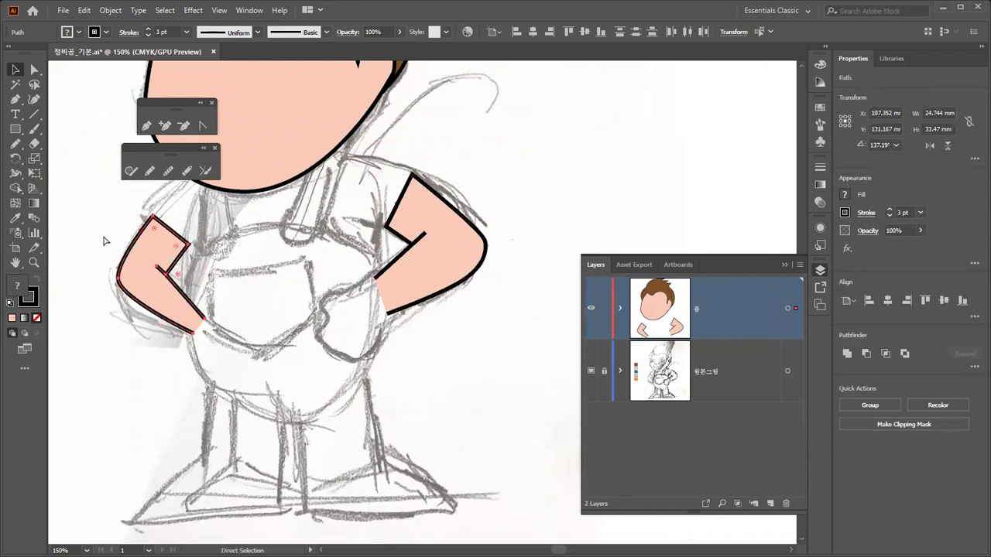
key(v)
drag(184, 253, 140, 299)
key(ctrl+z)
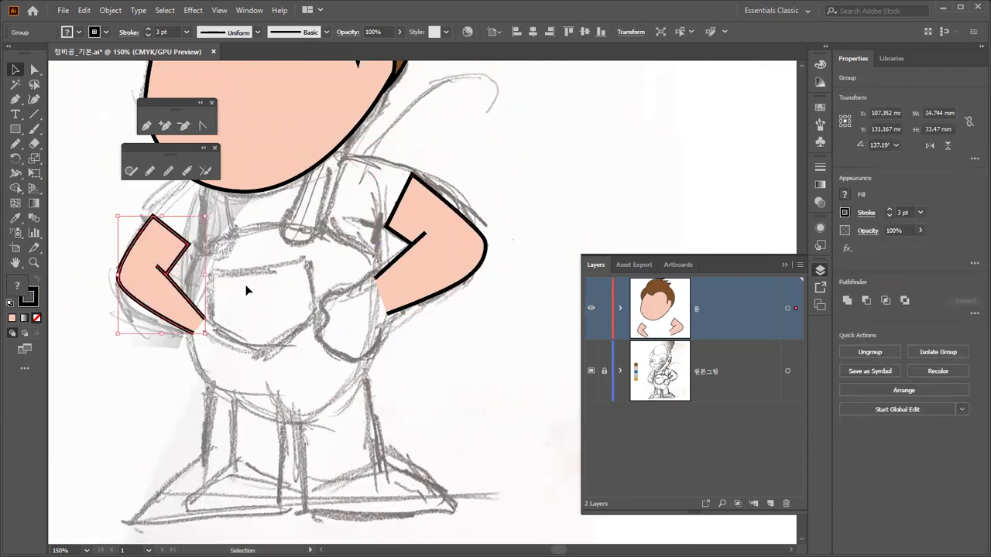
click(254, 281)
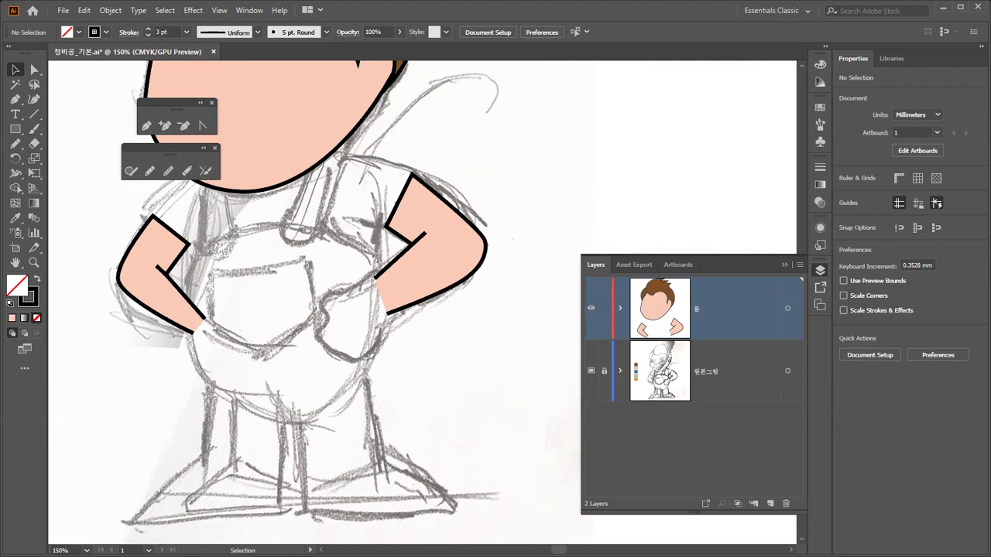
key(ctrl+y)
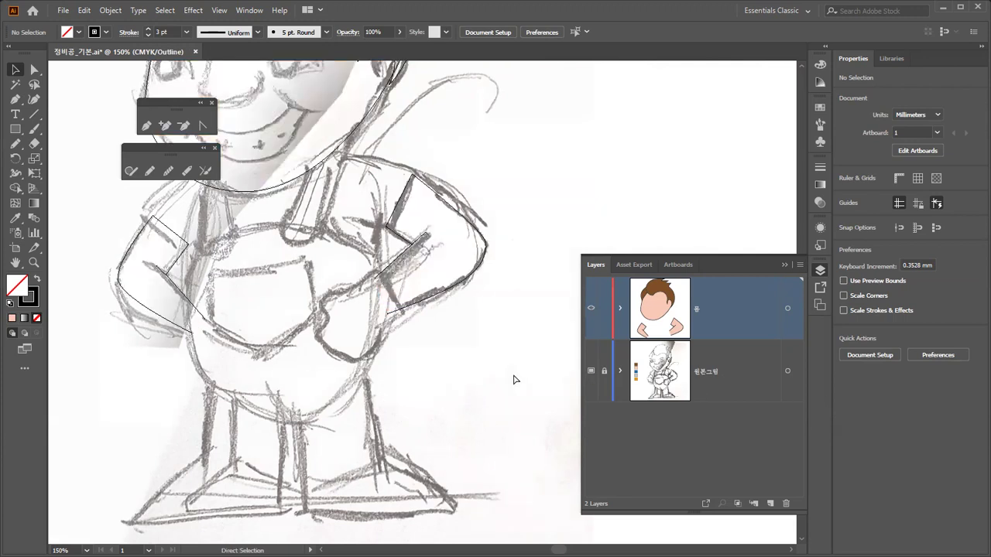
drag(495, 353, 533, 450)
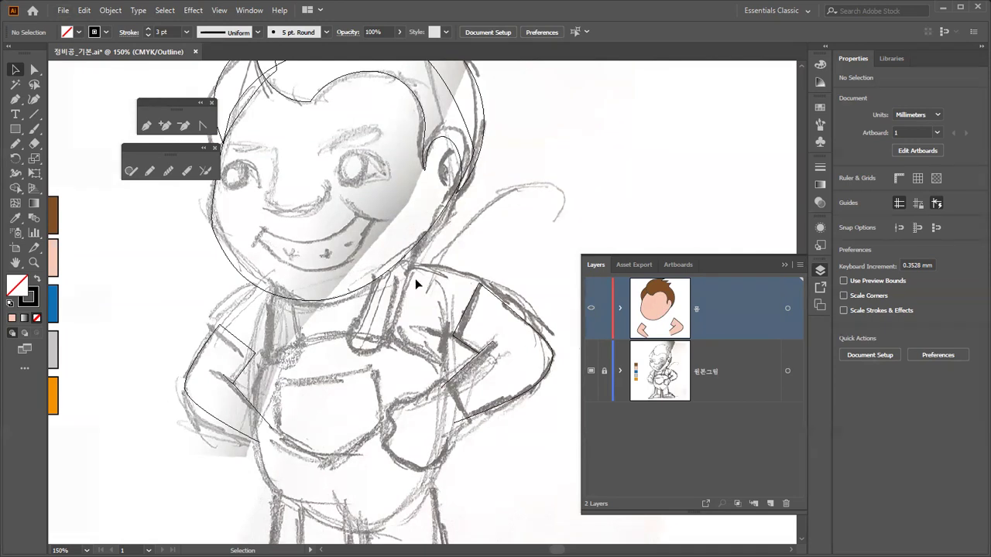
key(a)
key(ctrl+y)
key(ctrl+y)
key(b)
scroll(474, 268, up, 3)
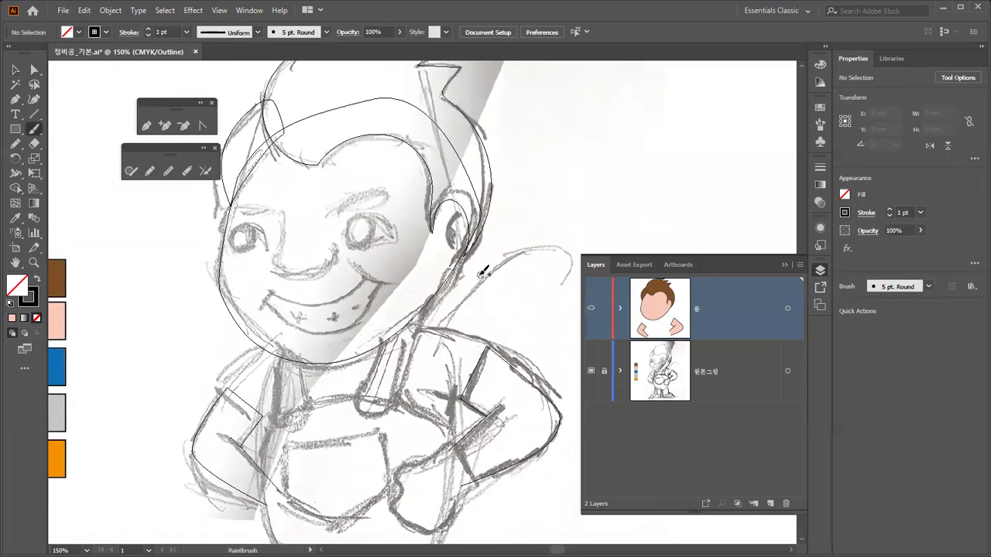
key(v)
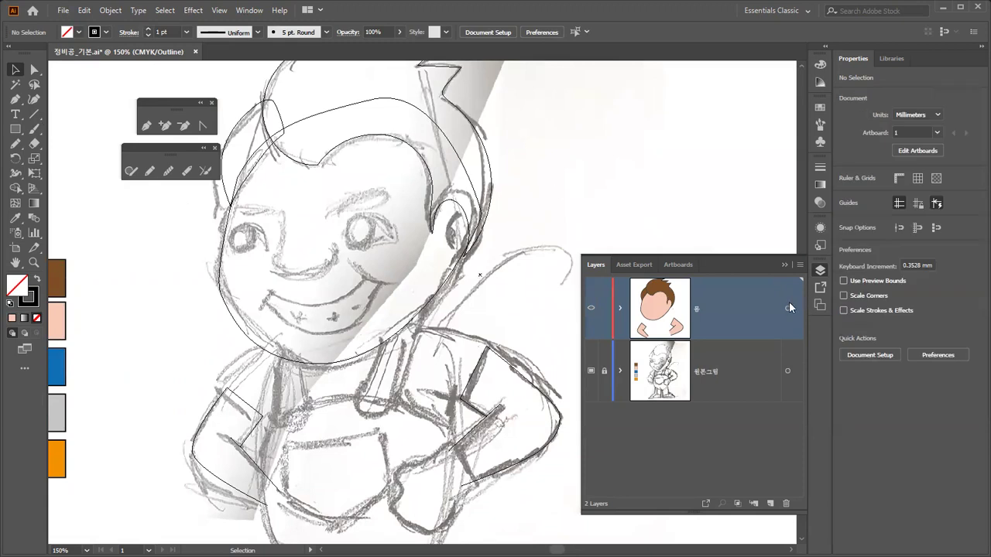
Rename the layer holding the head and arm artwork as 신체.
double_click(696, 308)
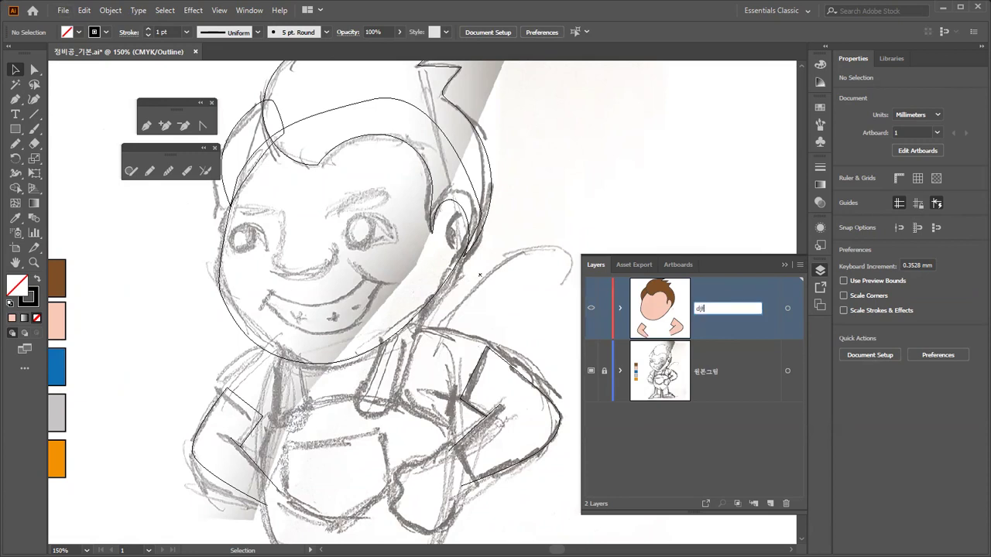
key(BackSpace)
text(ㅇ)
text(체)
key(Return)
Add a new layer above 신체 and name it 얼굴표정.
click(772, 504)
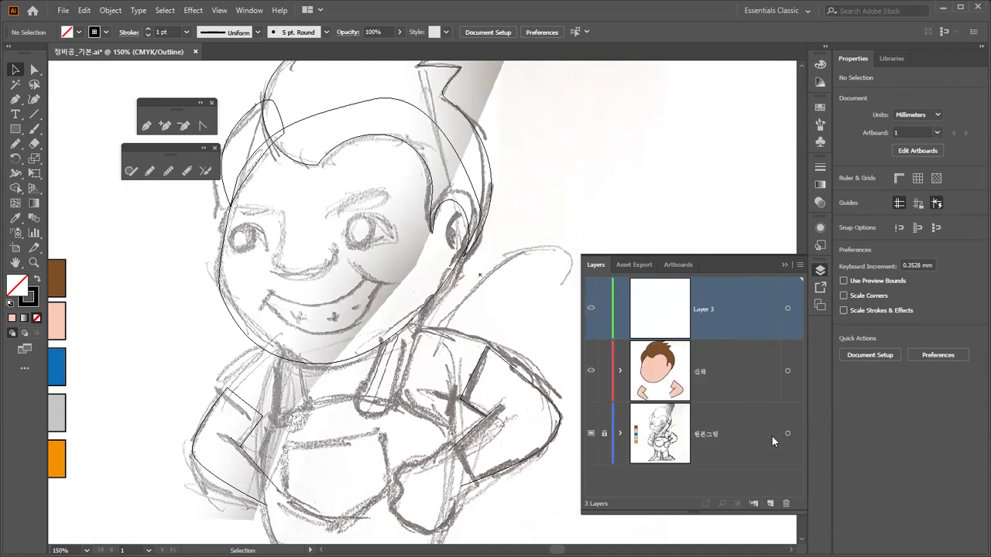
double_click(700, 310)
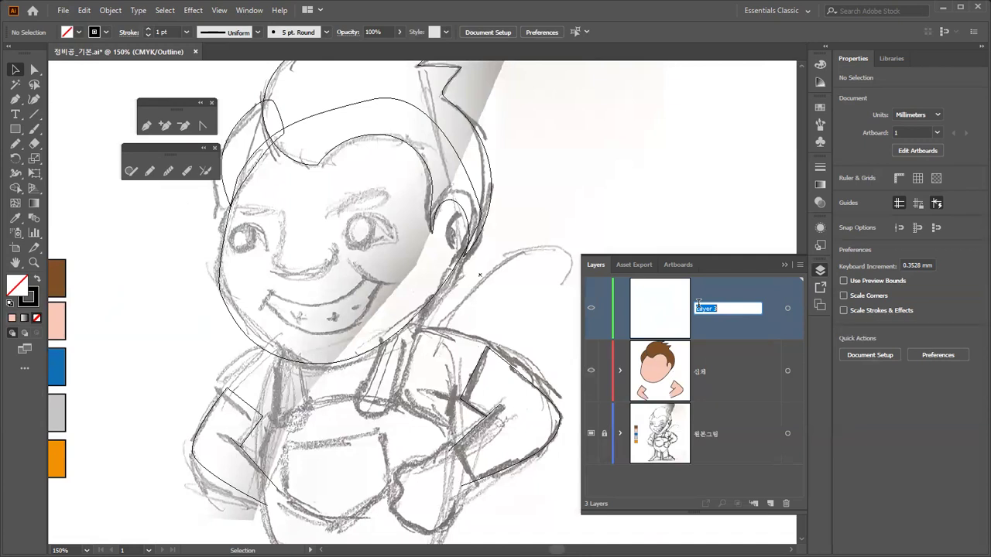
text(얼굴표정)
key(Return)
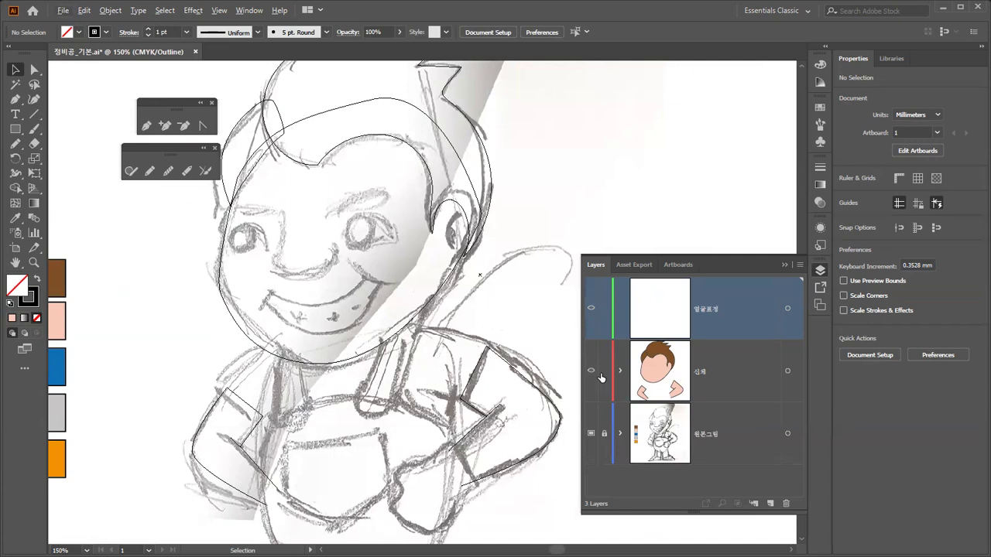
Remove the stray black dot beside the head, keep the 신체 layer locked and make 얼굴표정 the active layer.
click(604, 371)
key(ctrl+y)
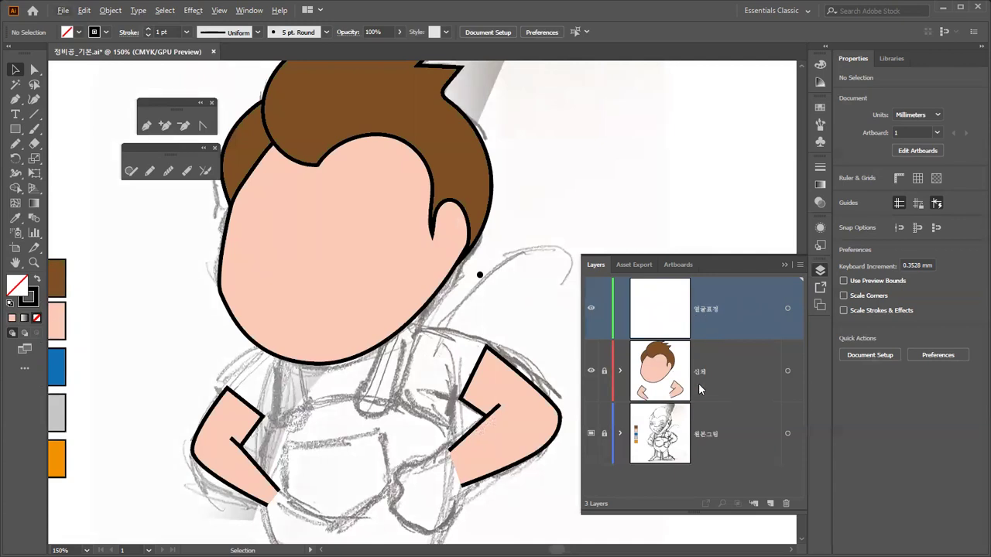
click(702, 381)
click(706, 323)
click(604, 372)
click(481, 276)
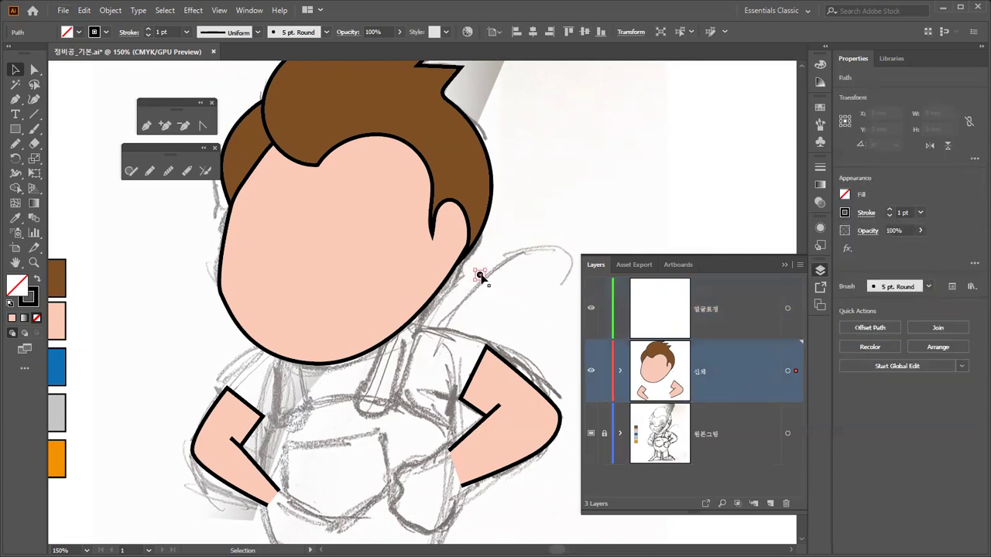
key(ctrl+shift+a)
click(719, 309)
click(604, 371)
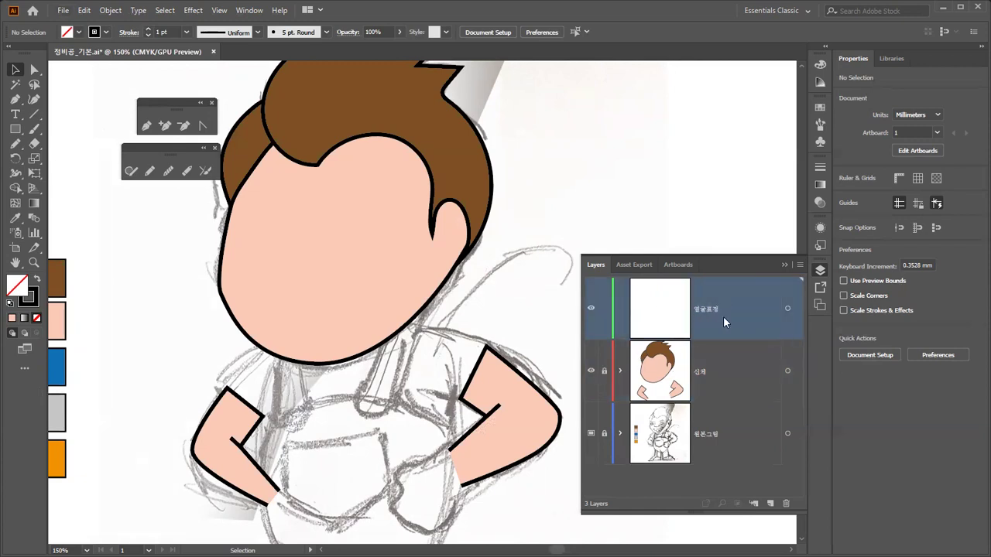
In outline view, draw an ellipse about 8.5 mm wide and 9.4 mm high over the sketched eye nearer the ear.
key(ctrl+y)
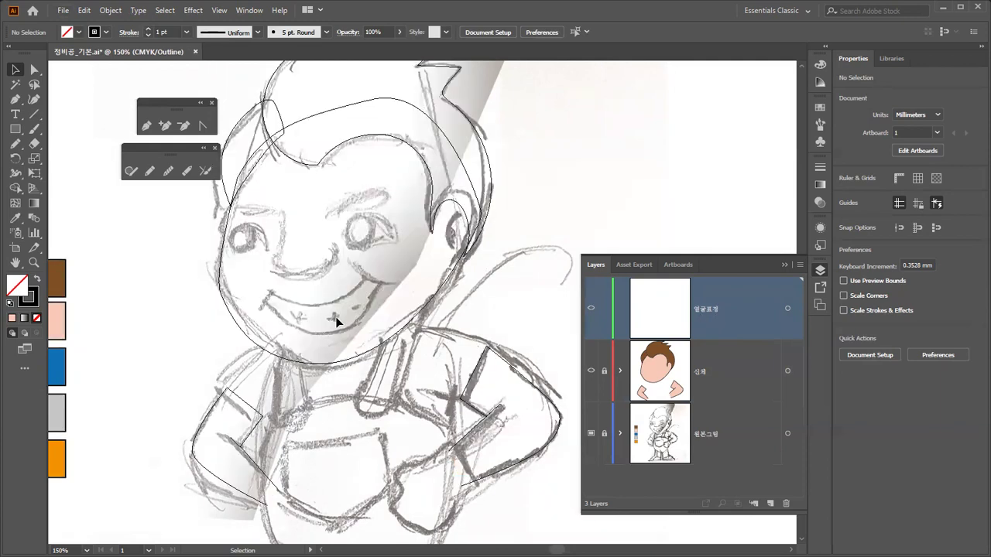
scroll(335, 317, up, 1)
drag(320, 313, 456, 339)
drag(421, 255, 310, 277)
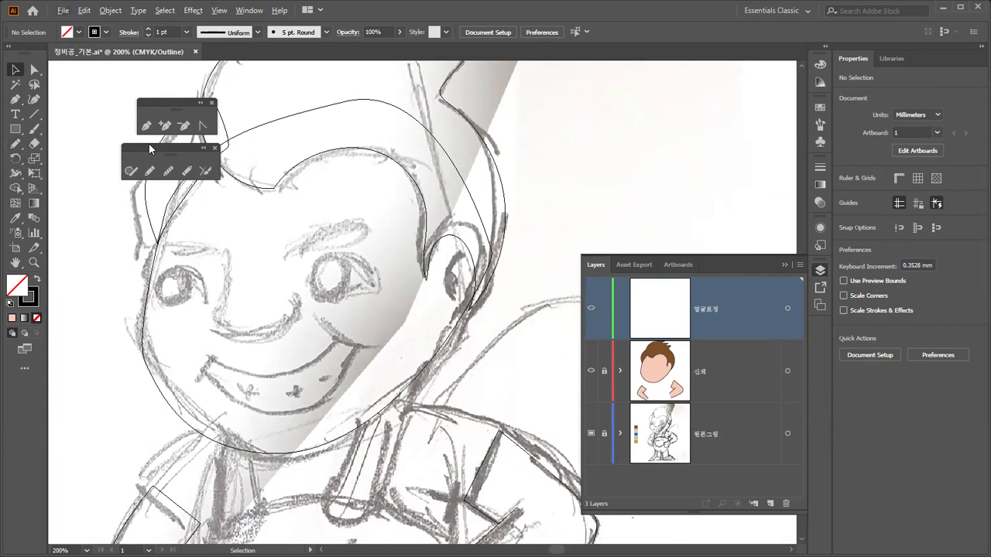
click(16, 129)
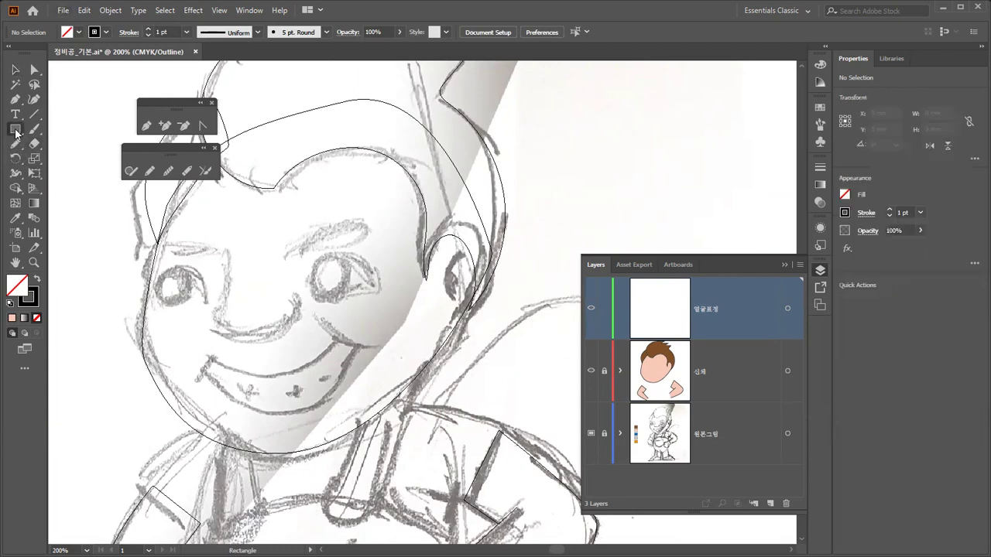
click(15, 132)
click(64, 160)
drag(311, 257, 352, 302)
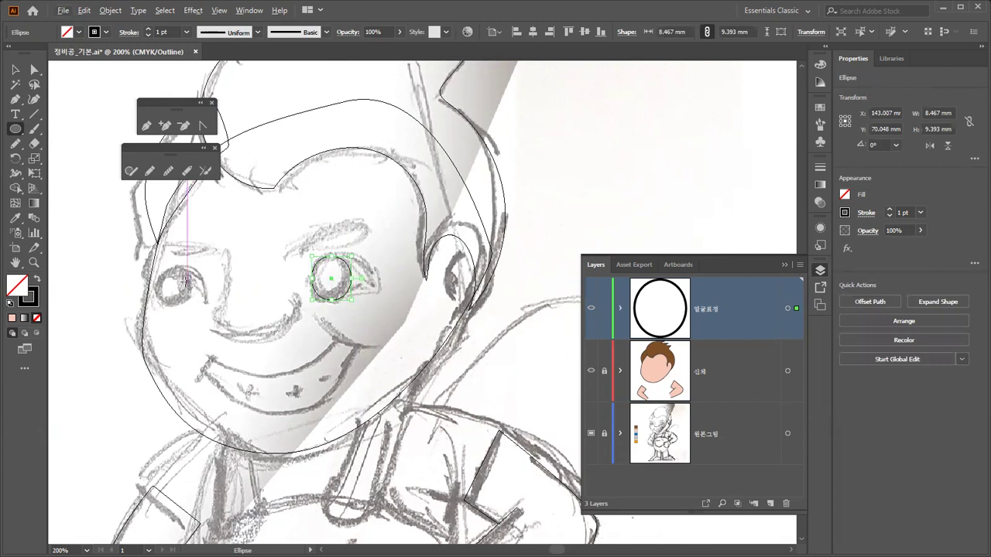
Give the eye ellipse a solid black fill and no stroke, checking it in full-colour preview.
key(ctrl)
key(ctrl+y)
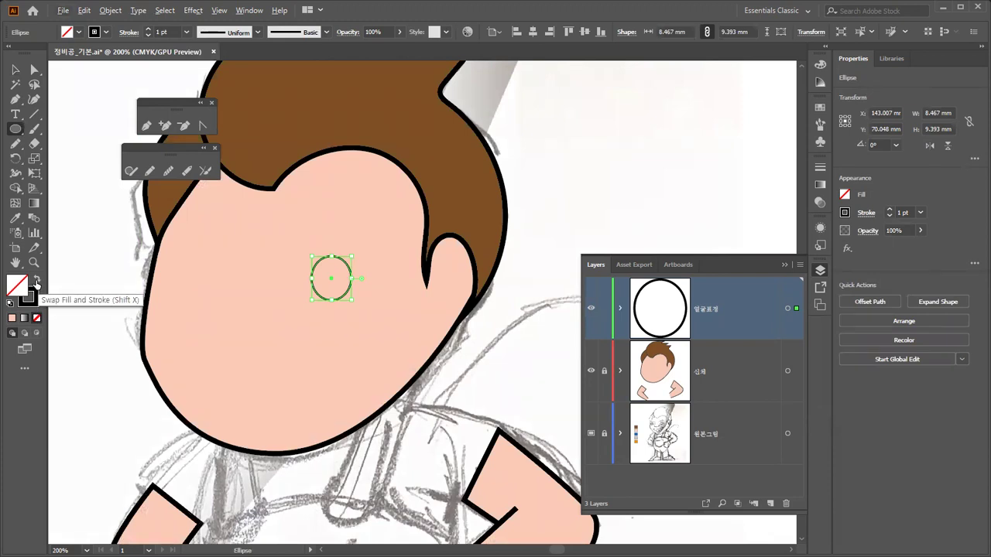
click(35, 284)
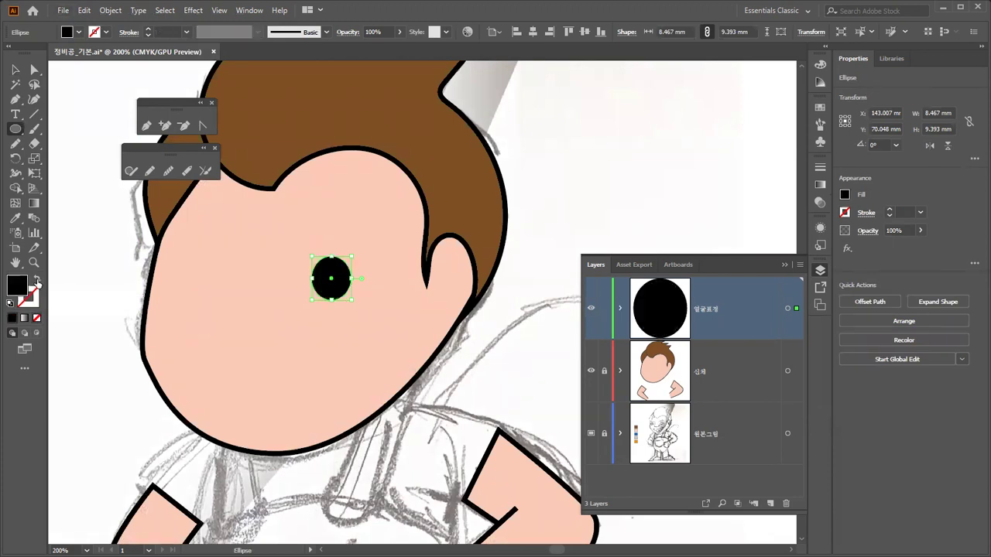
click(36, 283)
click(36, 284)
click(16, 69)
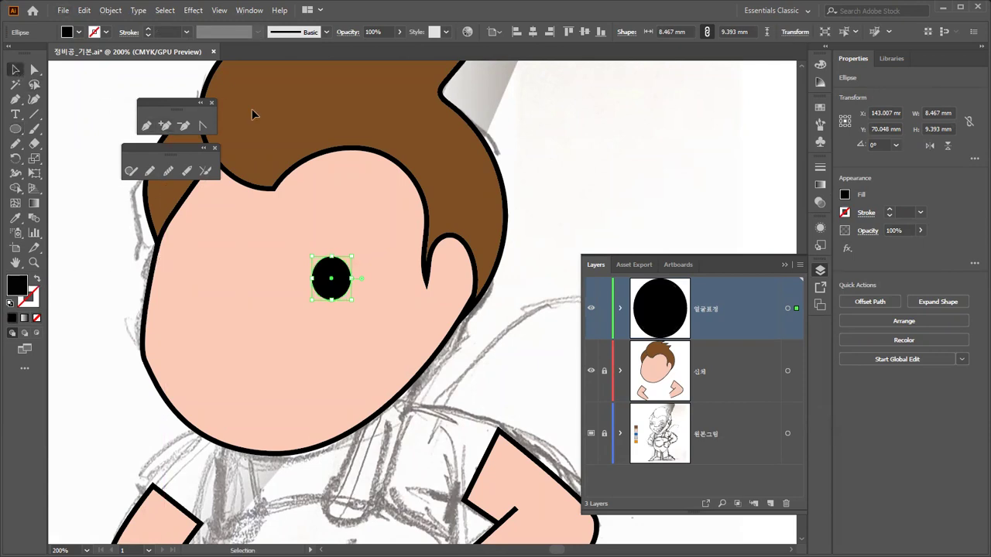
click(568, 142)
In outline view, draw a small highlight circle inside the upper left part of the eye ellipse.
drag(439, 266, 491, 267)
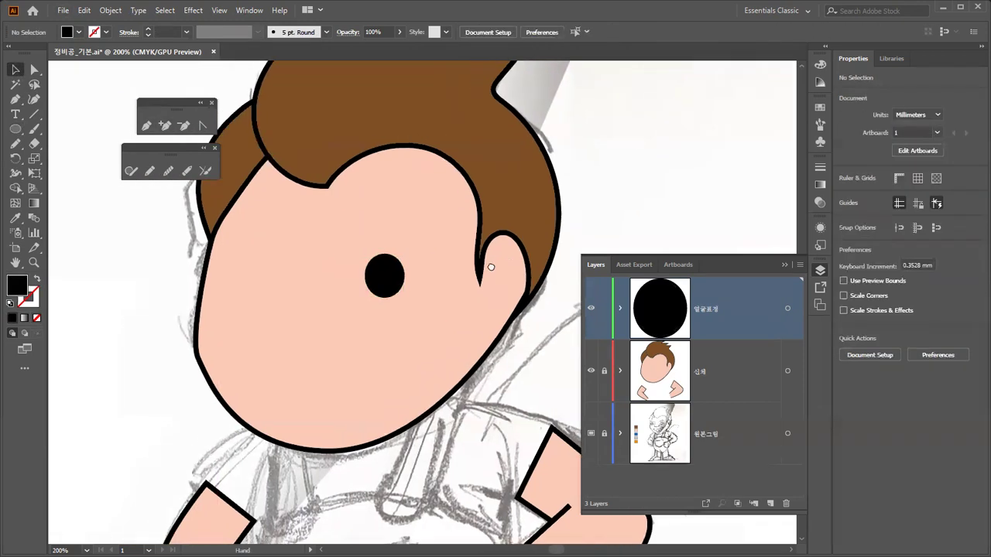
key(a)
key(ctrl+y)
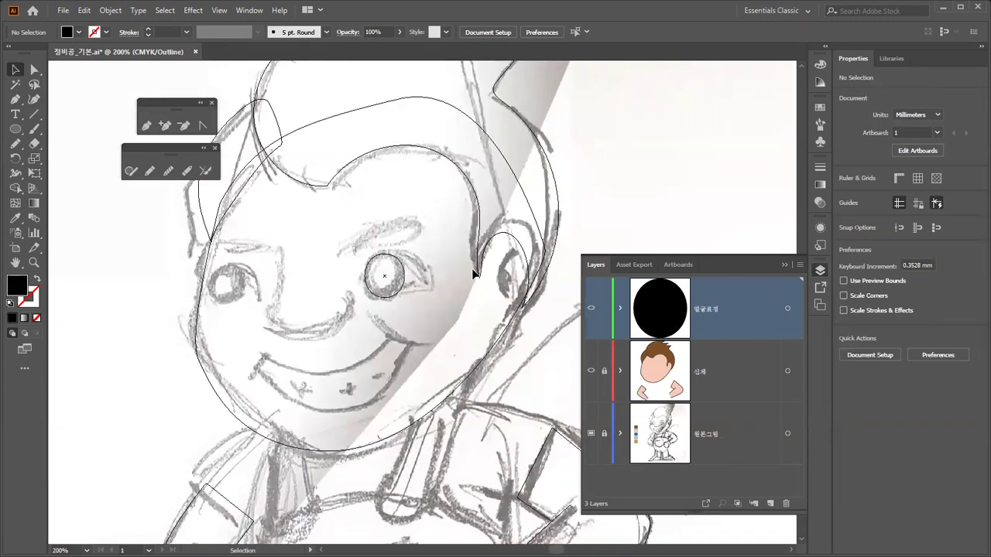
key(ctrl+plus)
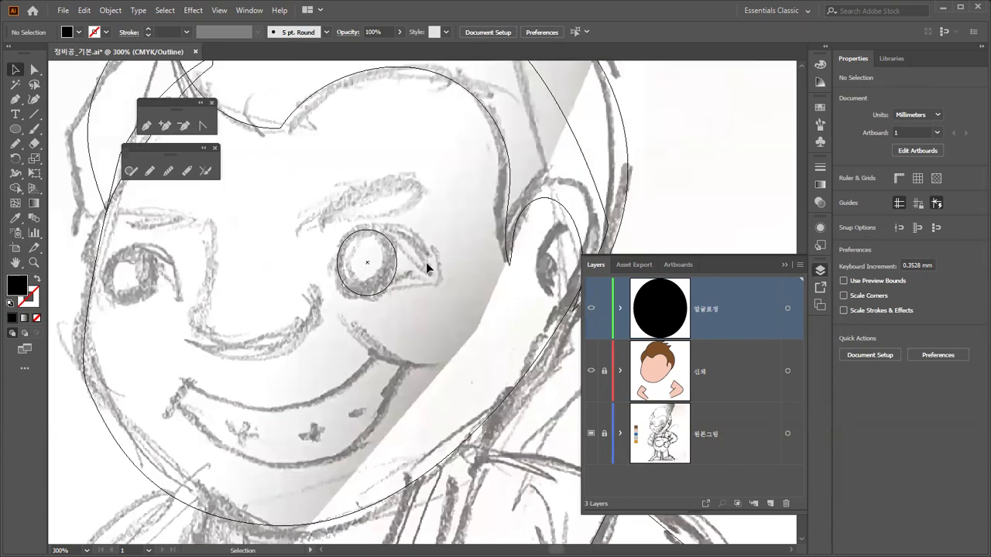
click(365, 250)
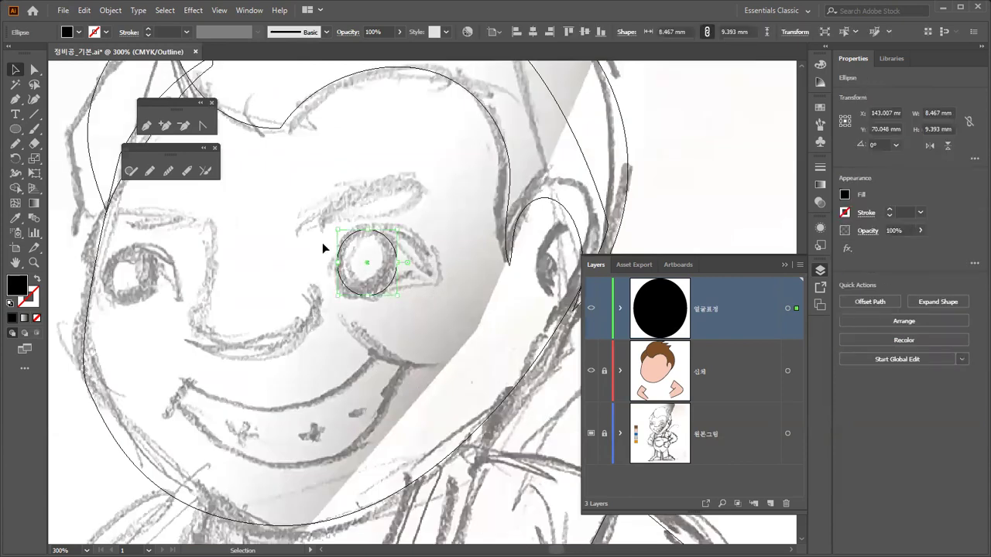
click(349, 224)
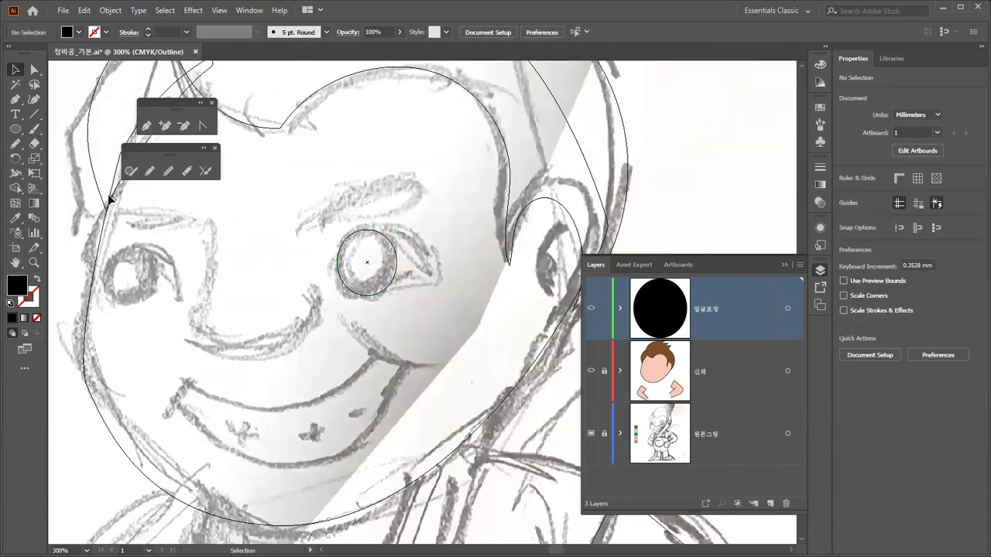
click(15, 128)
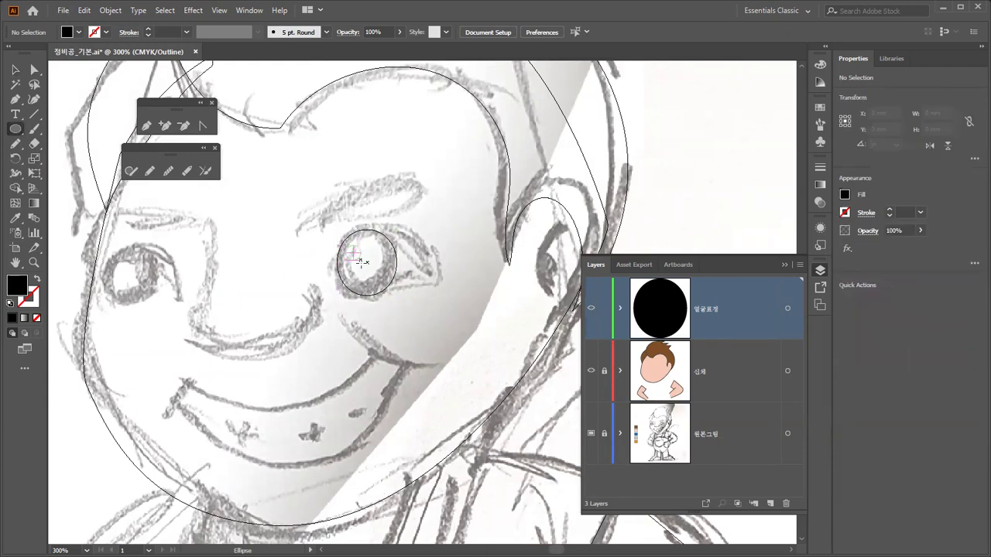
drag(354, 253, 362, 261)
click(15, 70)
click(450, 263)
key(a)
key(ctrl+equal)
key(ctrl+equal)
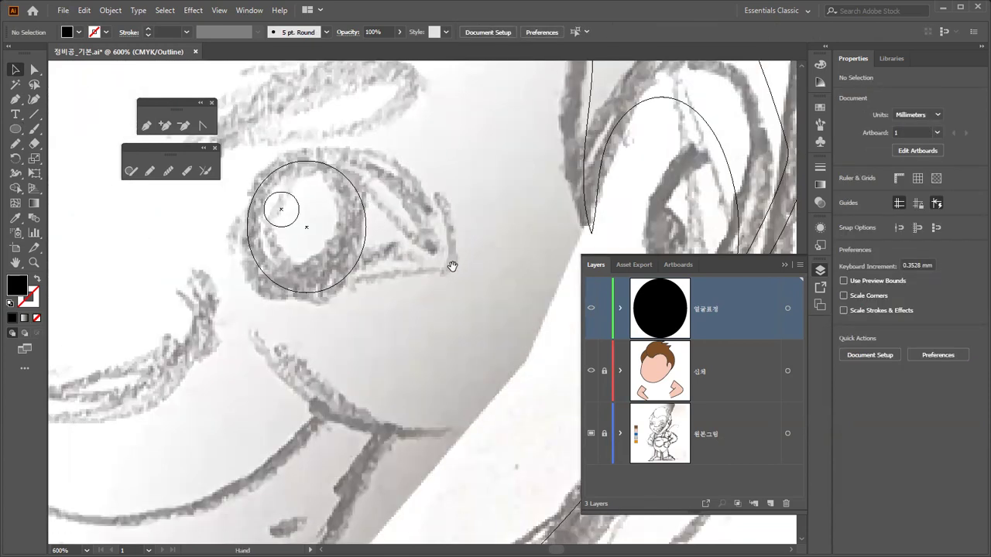
drag(451, 267, 475, 297)
click(413, 277)
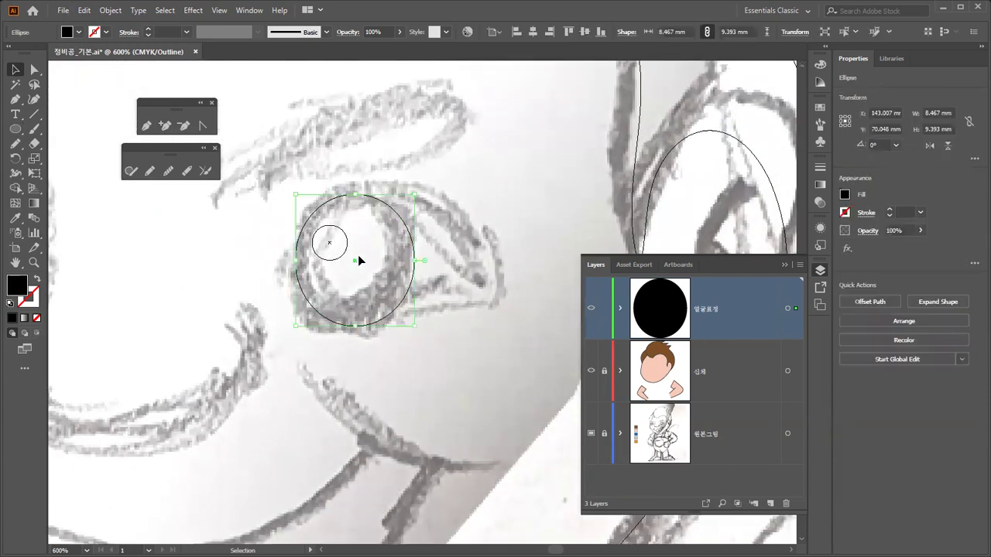
click(332, 254)
drag(343, 259, 398, 287)
key(ctrl+z)
click(462, 257)
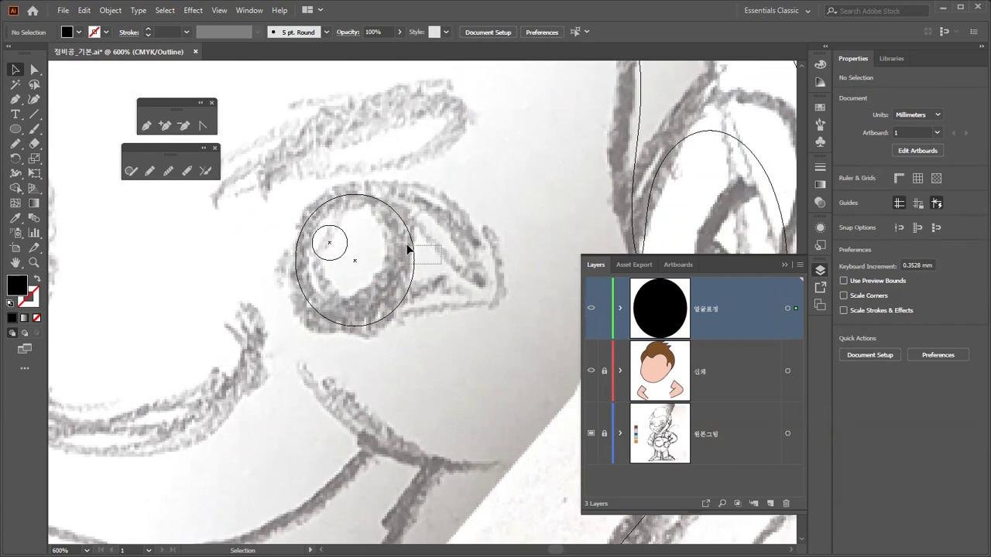
Fill the small highlight circle inside the eye with white, checking it in full-colour preview before returning to outline view.
click(408, 250)
key(ctrl+y)
click(469, 248)
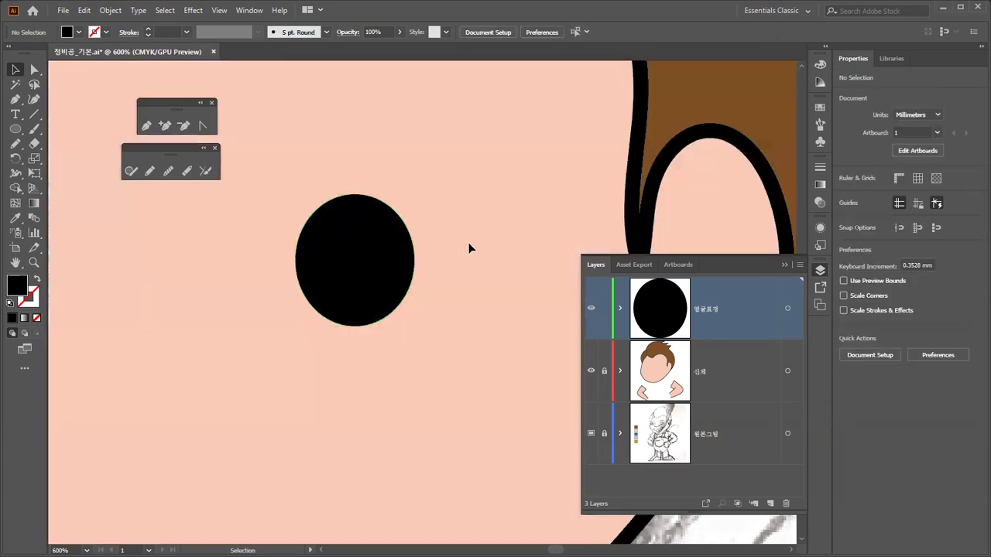
click(346, 250)
click(78, 32)
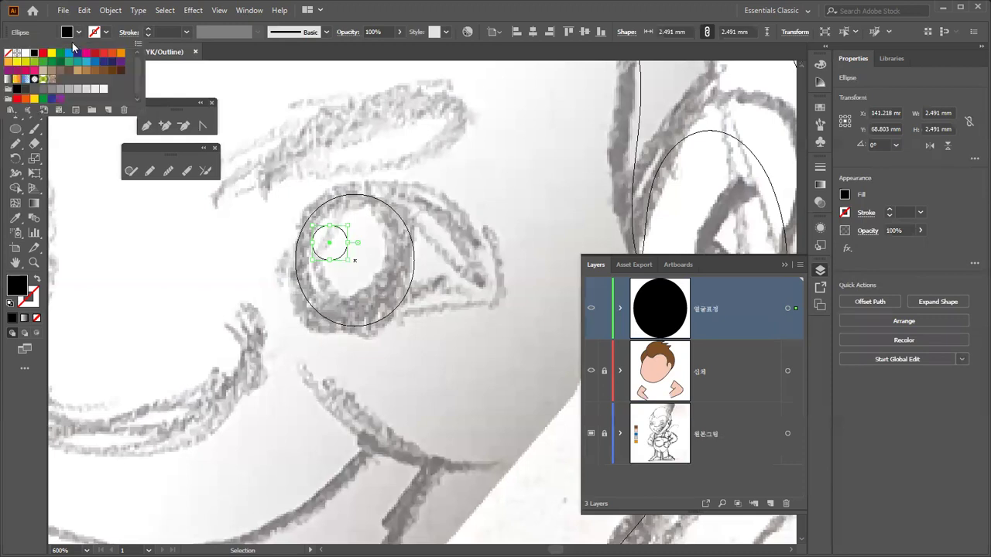
click(26, 54)
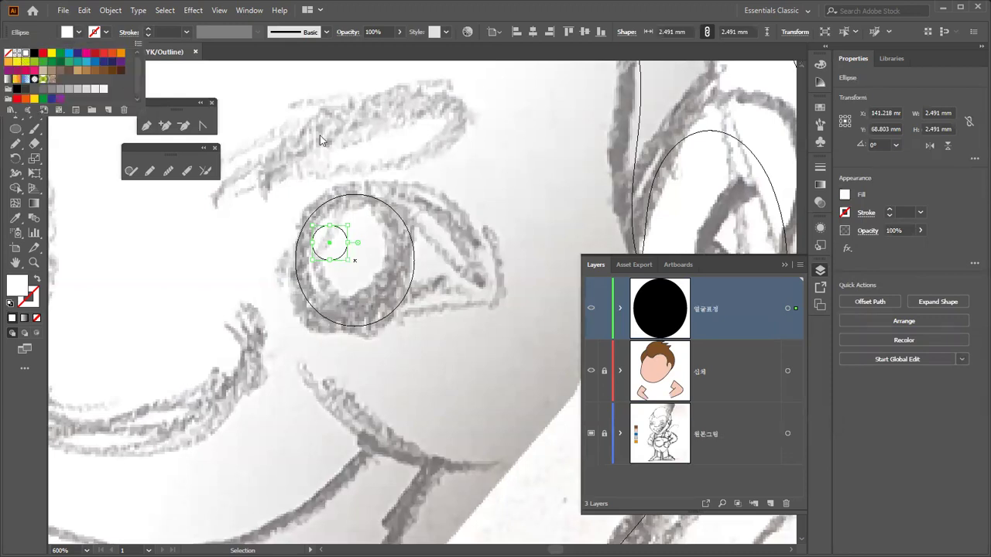
key(Escape)
click(430, 159)
key(ctrl+y)
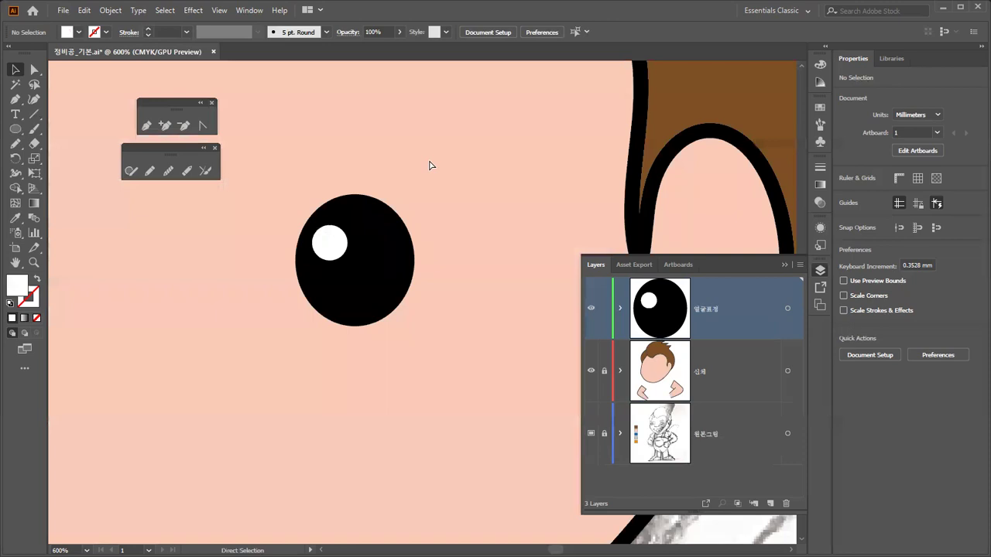
key(ctrl+y)
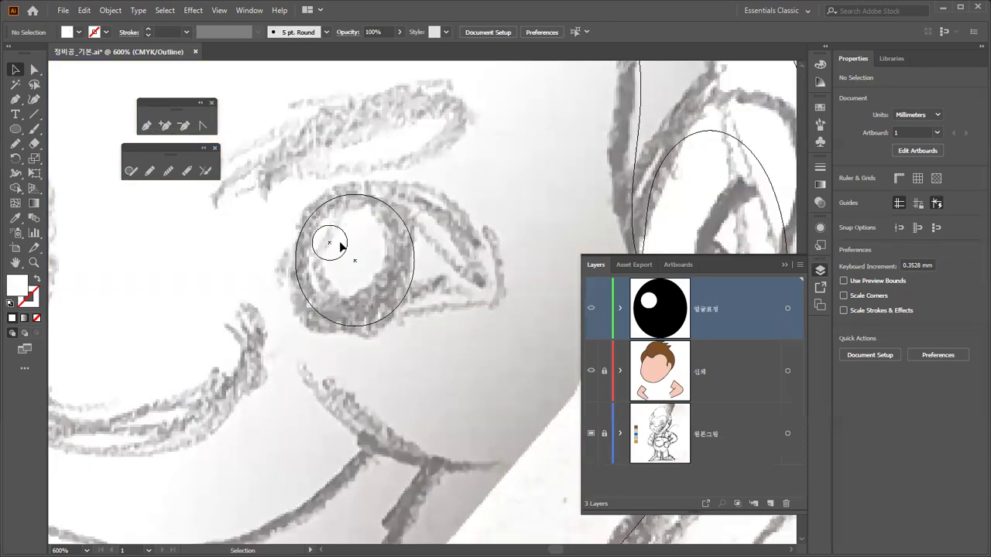
Enlarge the white highlight circle to about 4.5 mm wide and place a smaller copy below it, nearer the eye's outer edge.
drag(427, 260, 390, 230)
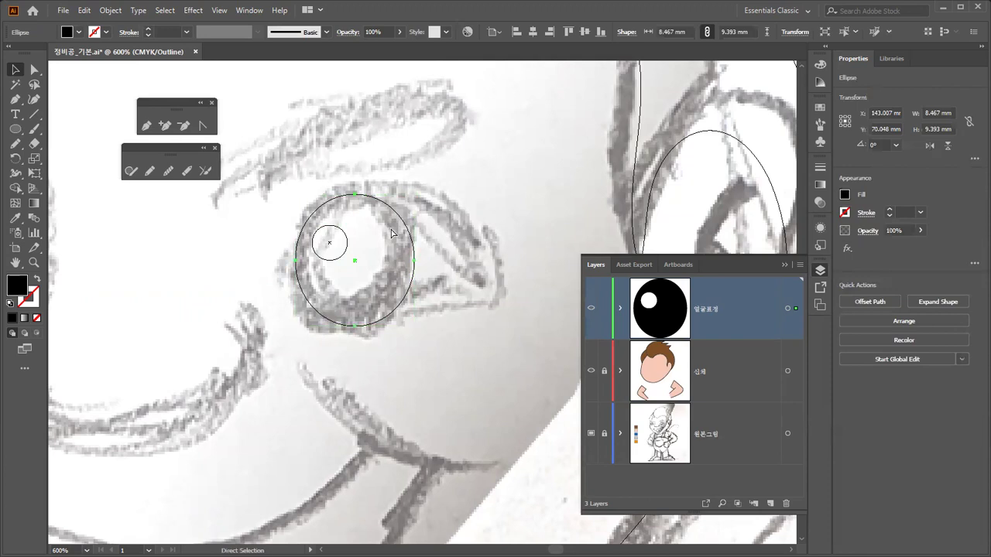
click(344, 260)
drag(342, 254, 404, 291)
click(377, 272)
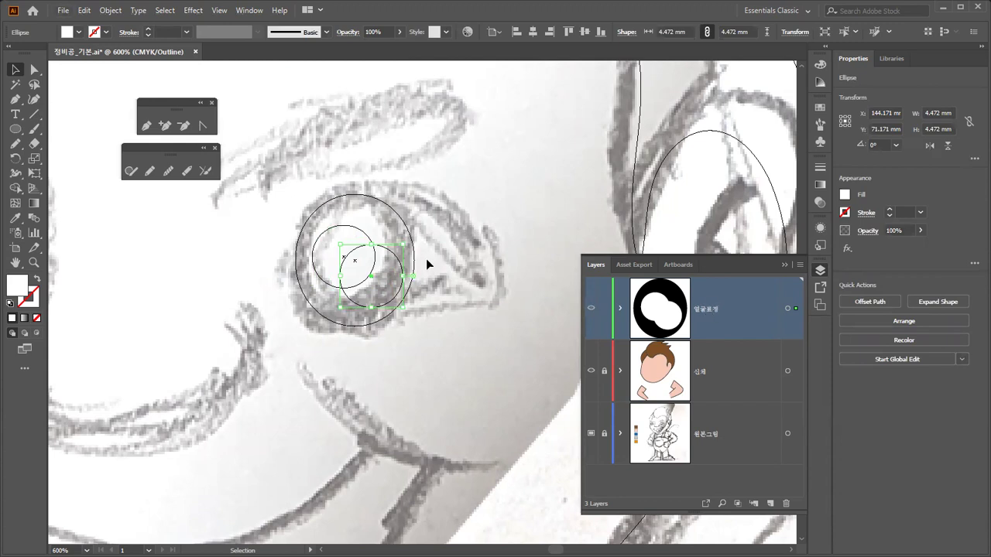
drag(403, 276, 383, 290)
click(461, 240)
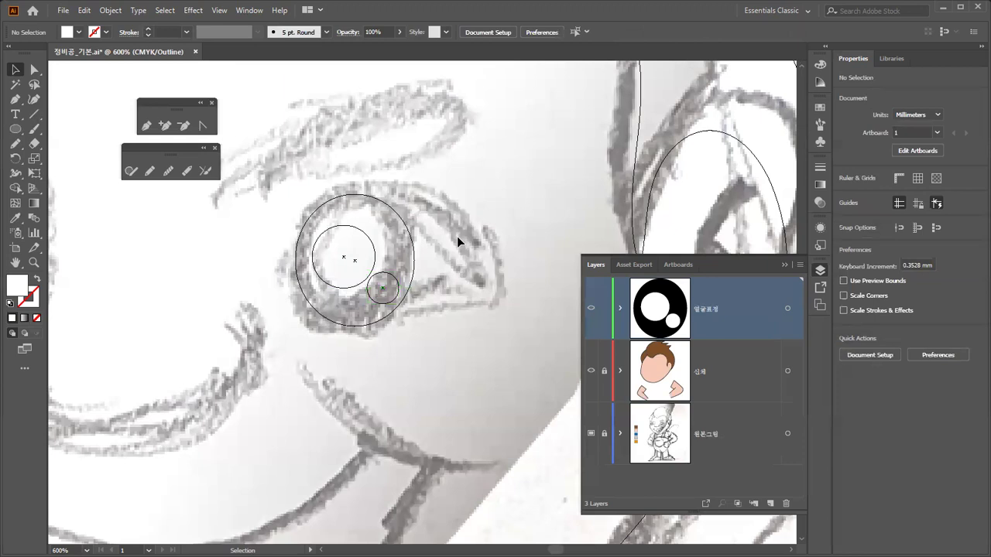
Slightly shrink both white highlights and move them closer to the middle of the eye, comparing outline view with full-colour preview.
key(a)
key(ctrl+y)
key(ctrl+y)
key(v)
click(395, 284)
drag(403, 274, 405, 260)
click(376, 261)
click(376, 255)
drag(369, 278, 366, 267)
click(382, 284)
click(465, 240)
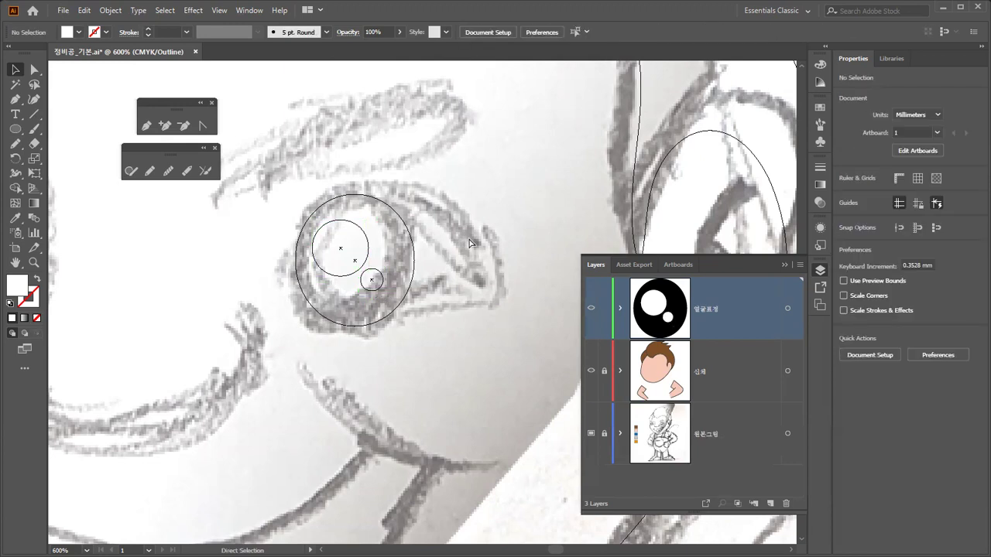
key(ctrl+y)
Examine the eye's look and size on the whole face in full-colour preview and against the sketch in outline view.
key(ctrl+minus)
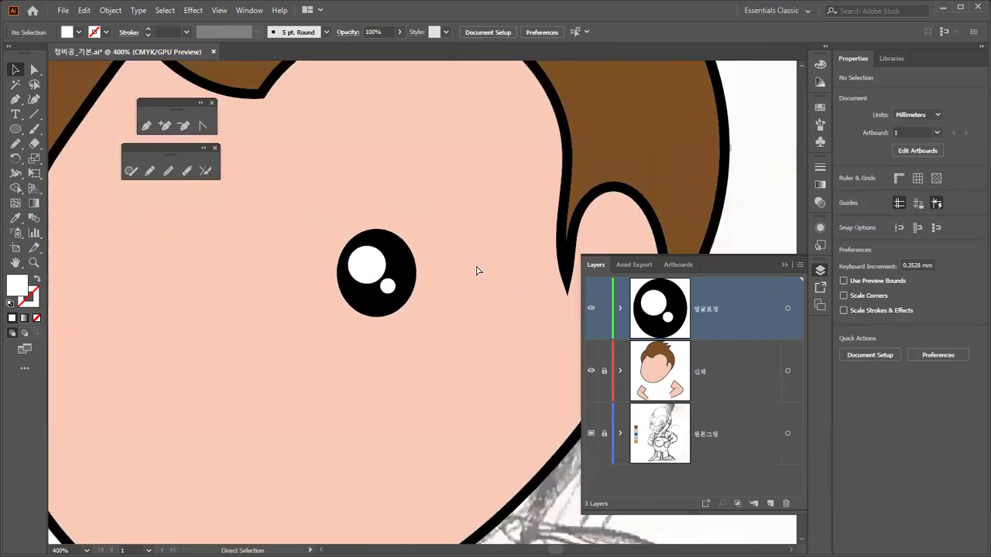
key(ctrl+minus)
mouse_move(461, 311)
mouse_down()
mouse_move(316, 219)
mouse_move(333, 221)
mouse_move(332, 243)
mouse_move(442, 334)
mouse_move(447, 318)
mouse_up()
click(346, 224)
click(443, 296)
click(412, 294)
click(450, 294)
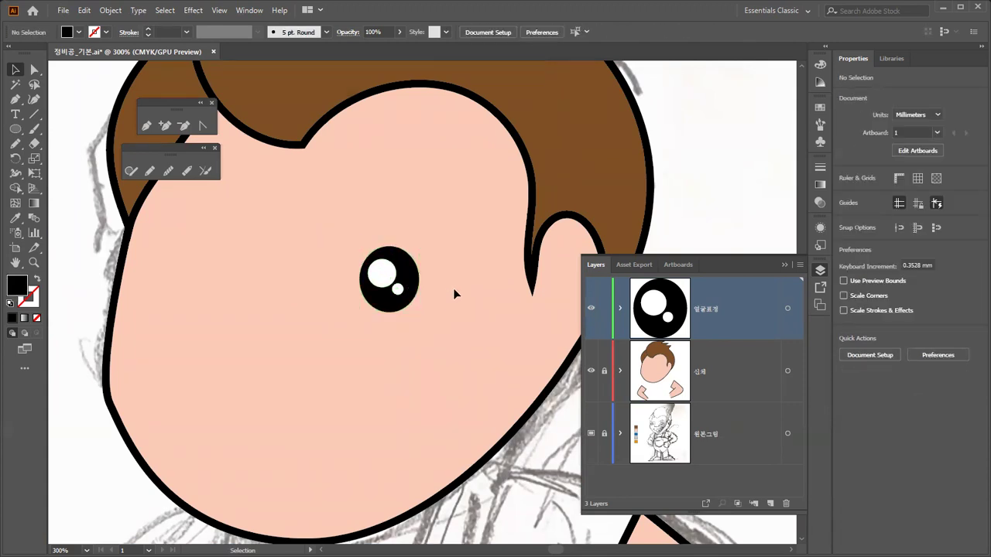
key(ctrl+y)
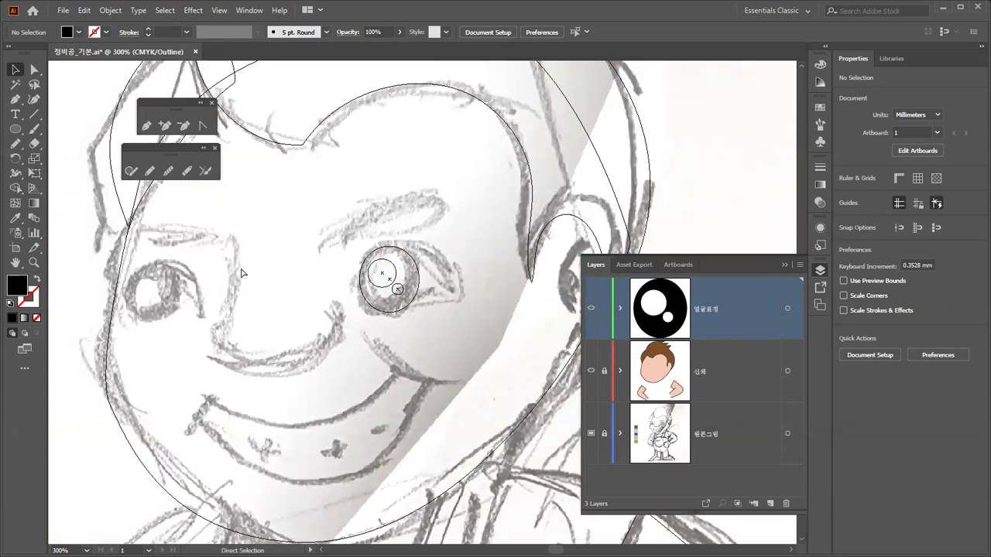
Group the eye ellipse with its two highlights and convert the group into a named dynamic Movie Clip symbol.
key(ctrl+plus)
drag(267, 290, 305, 328)
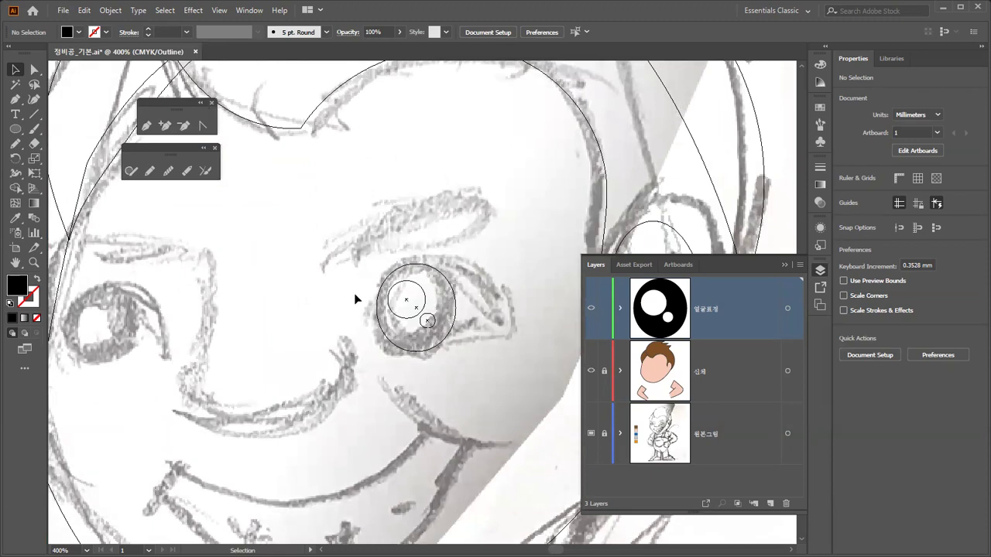
click(398, 289)
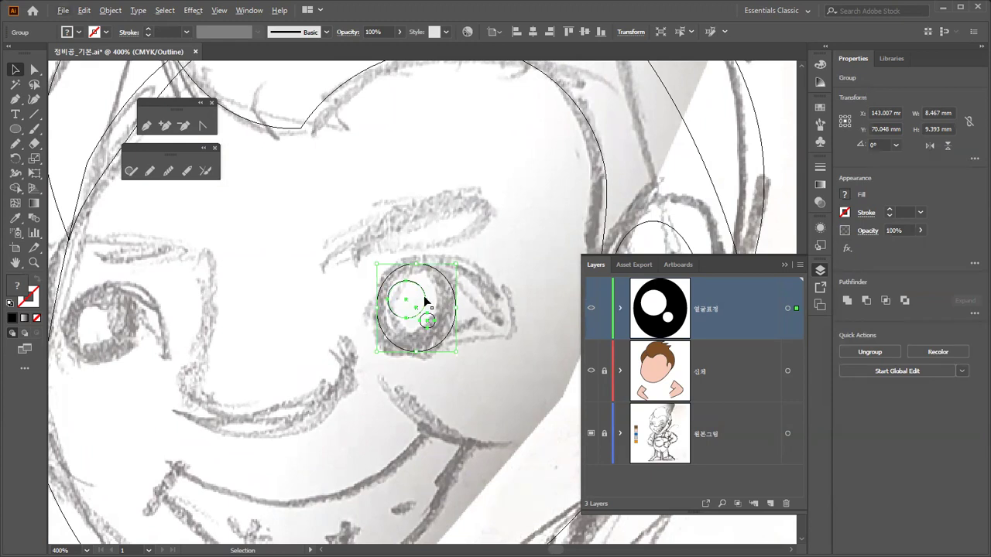
key(F8)
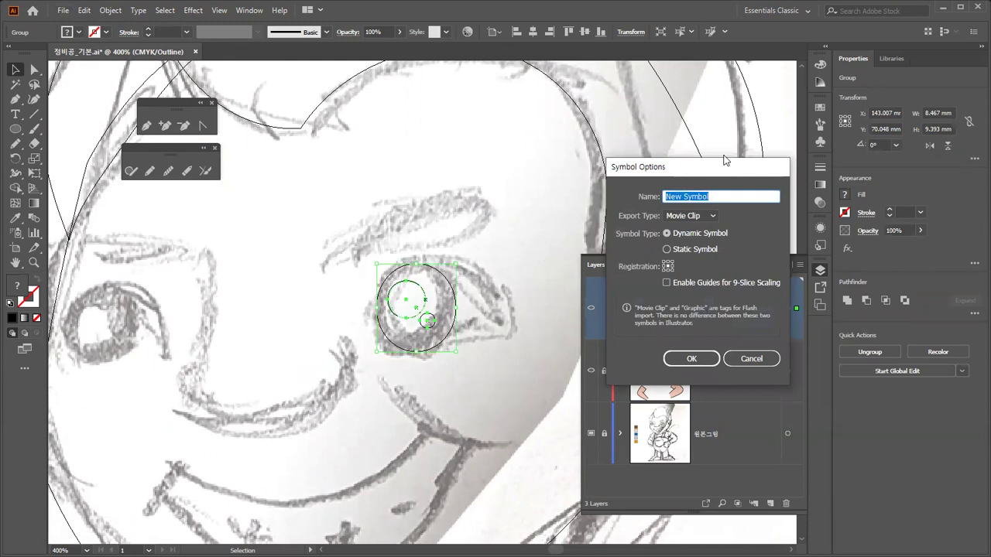
text(ㄴ)
text(동)
key(Return)
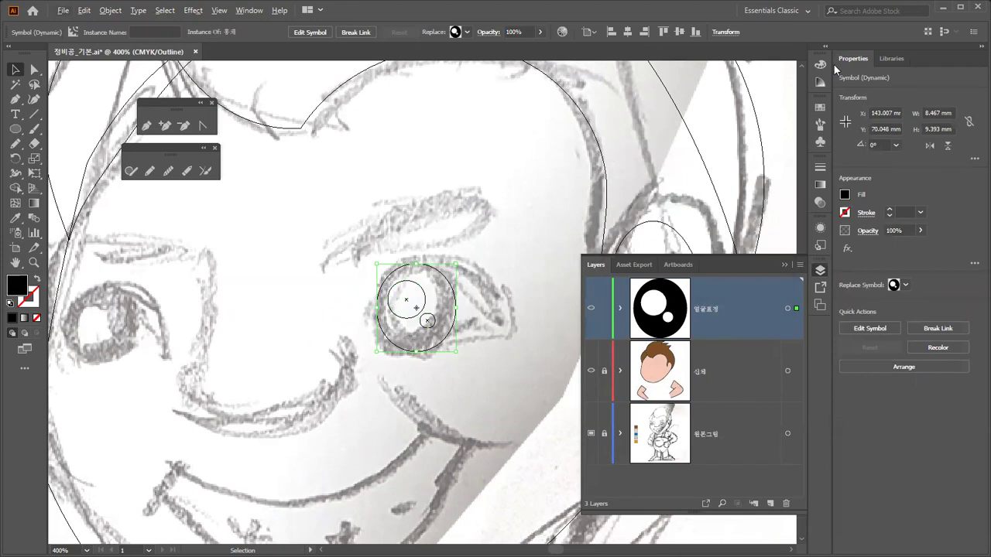
Check the new eye symbol in the symbol list and on the face in full-colour preview, then return to outline view.
click(822, 144)
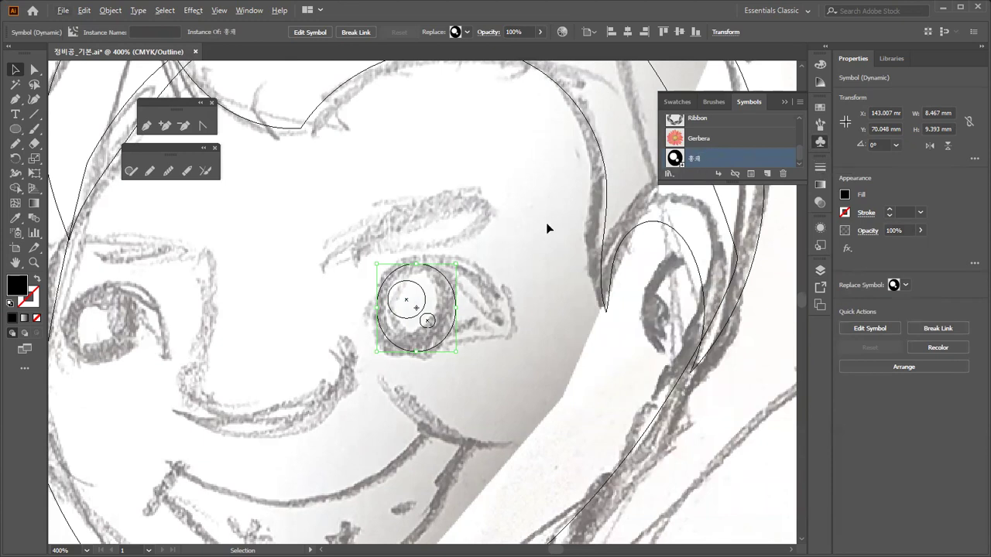
click(517, 255)
key(ctrl+y)
click(443, 304)
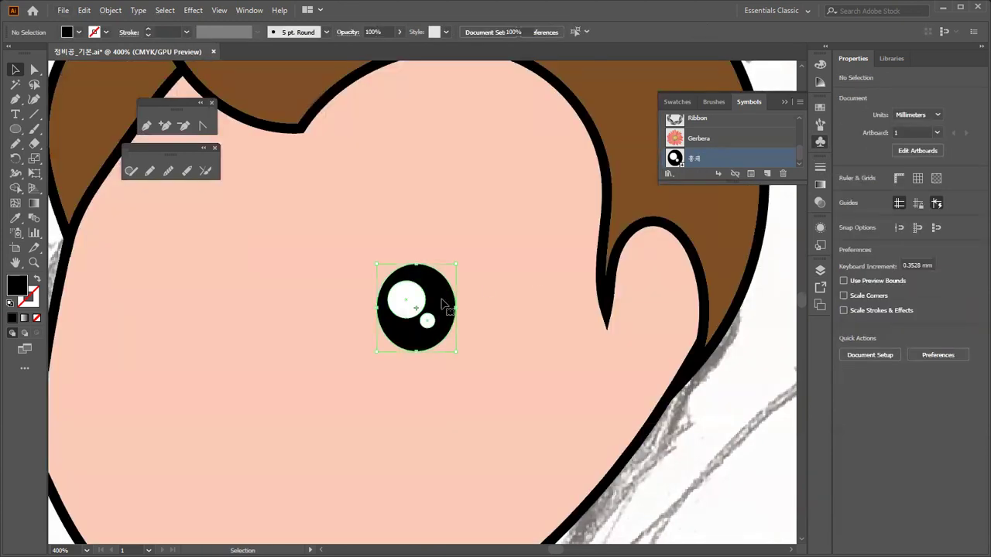
click(506, 296)
key(ctrl+y)
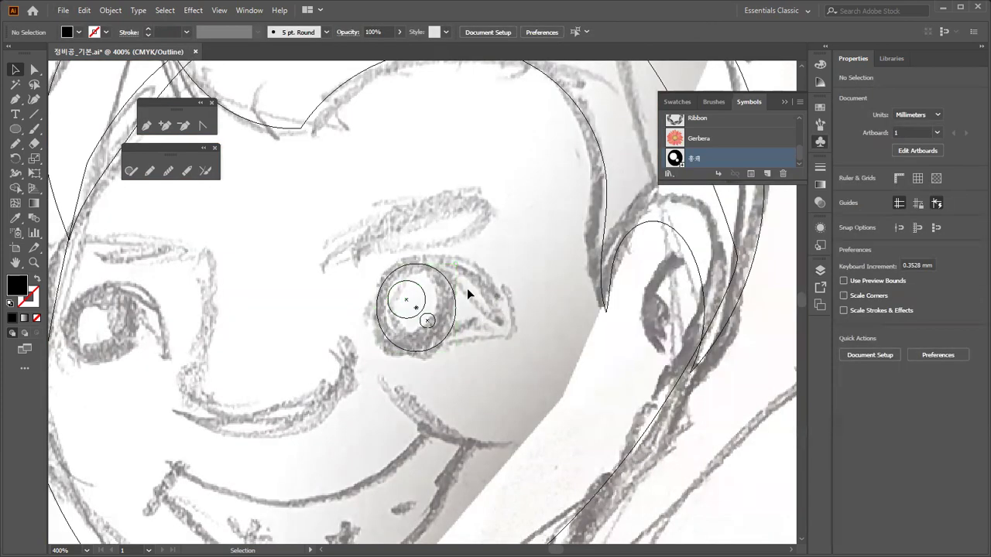
Trace the upper eyelid with the Pen tool as an open arc about 13.7 mm wide and 7.3 mm high, ending at the outer eye corner.
click(15, 100)
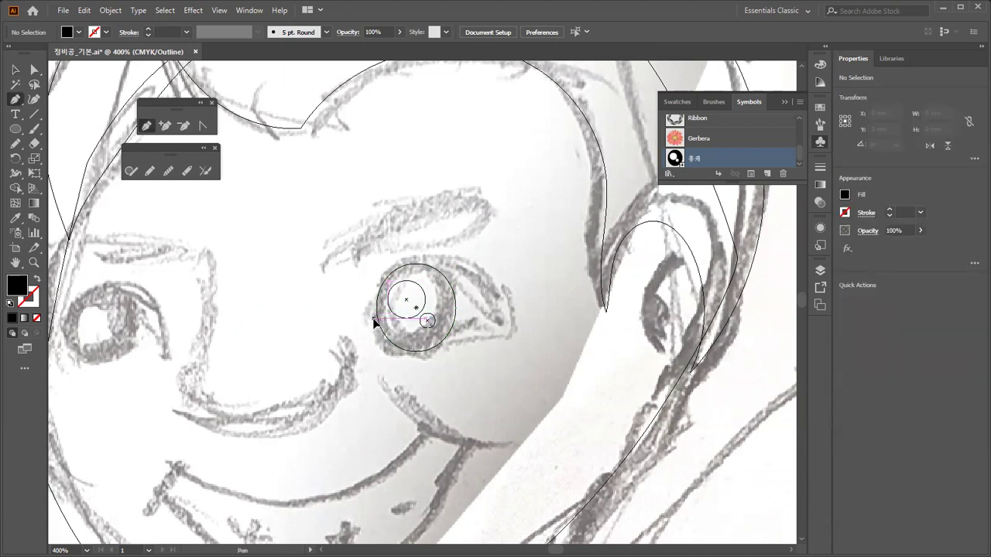
click(374, 323)
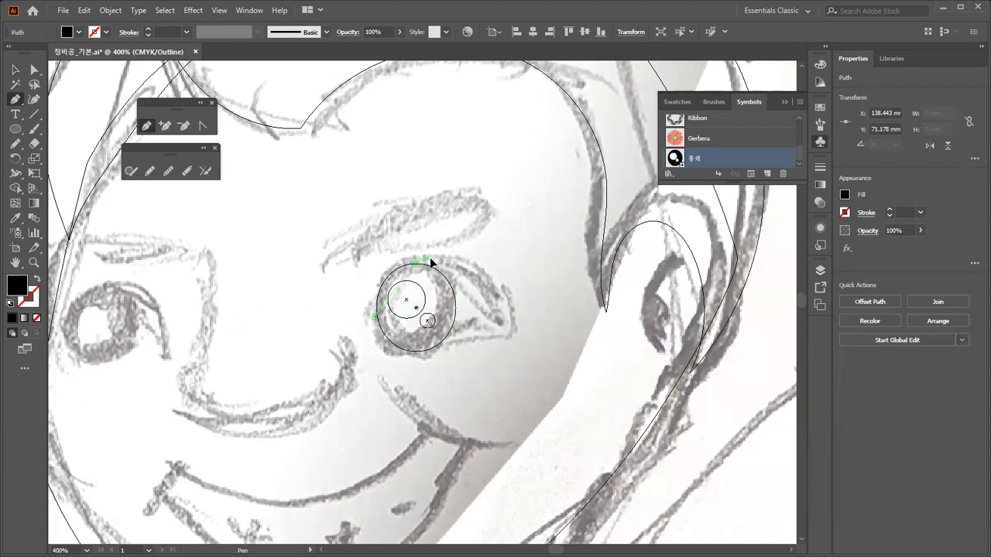
drag(466, 257, 471, 257)
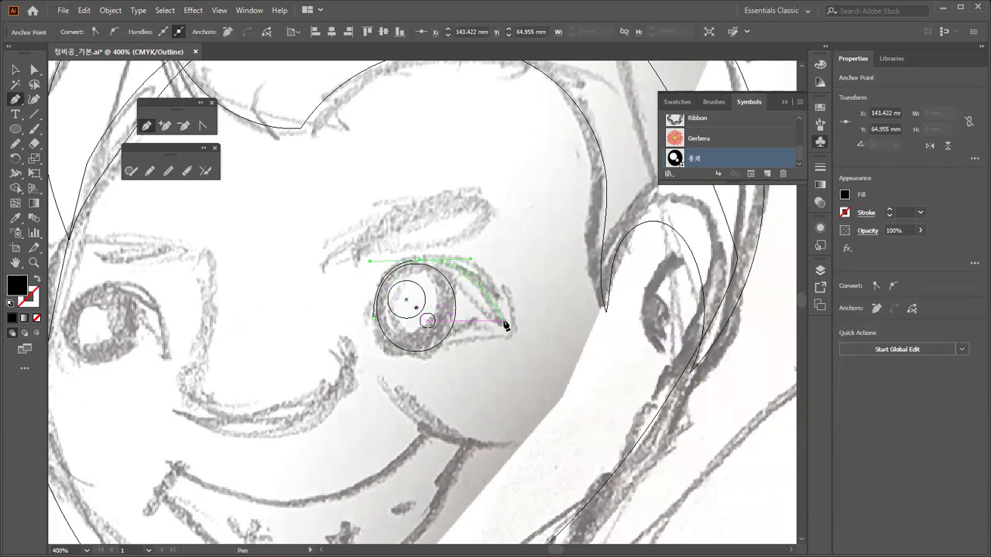
drag(502, 327, 502, 353)
ctrl+click(526, 338)
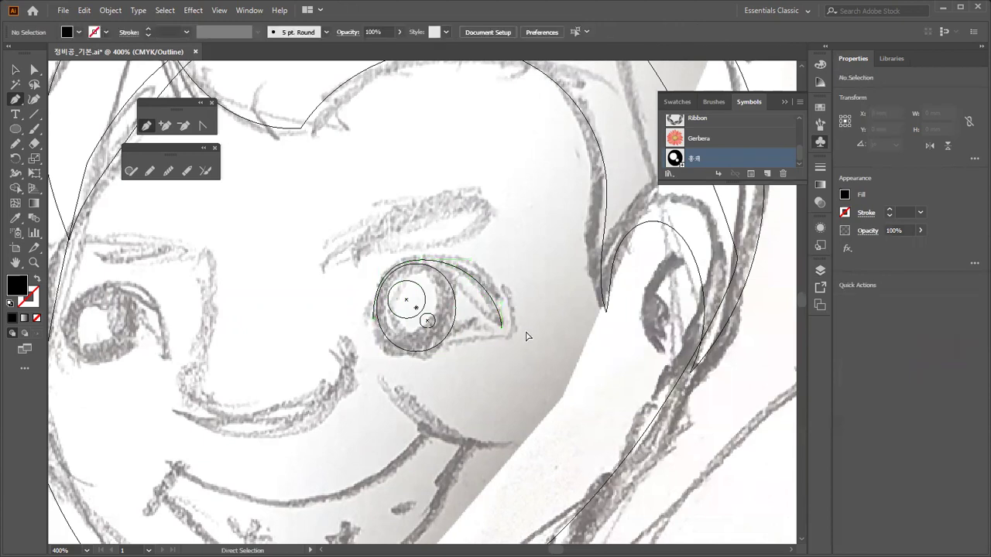
Give the eyelid arc a 1 pt black stroke and no fill, comparing it in full-colour preview and outline view.
key(ctrl+y)
key(v)
click(425, 299)
click(36, 280)
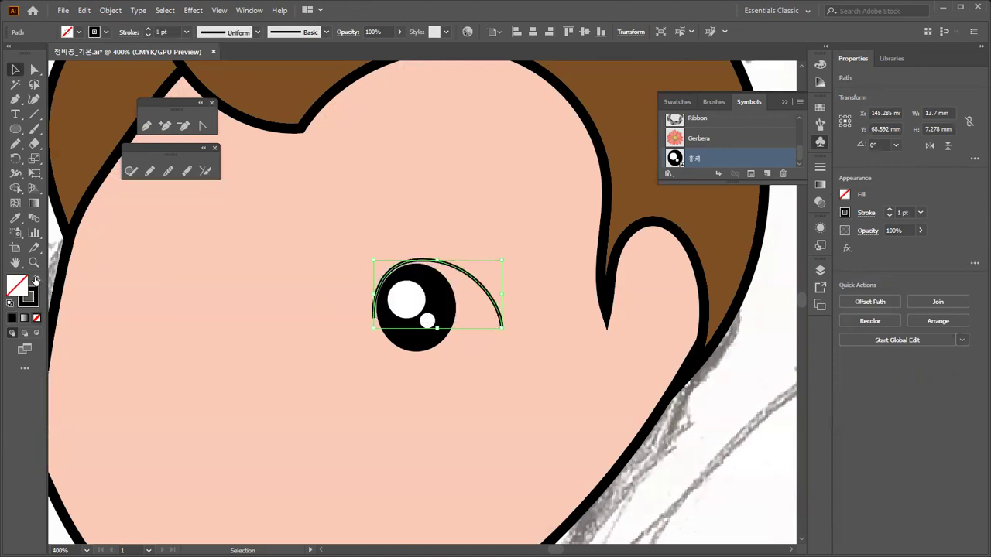
click(437, 225)
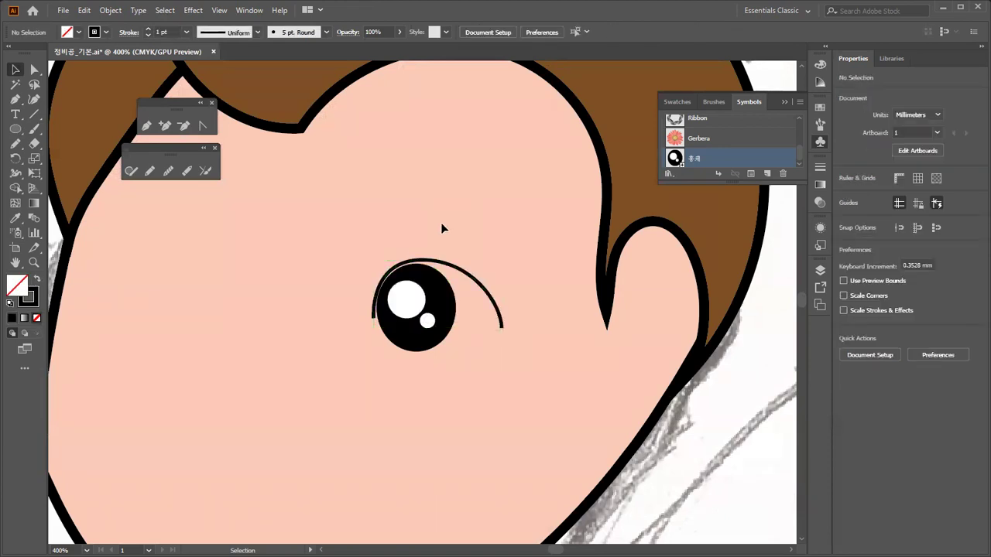
key(ctrl+y)
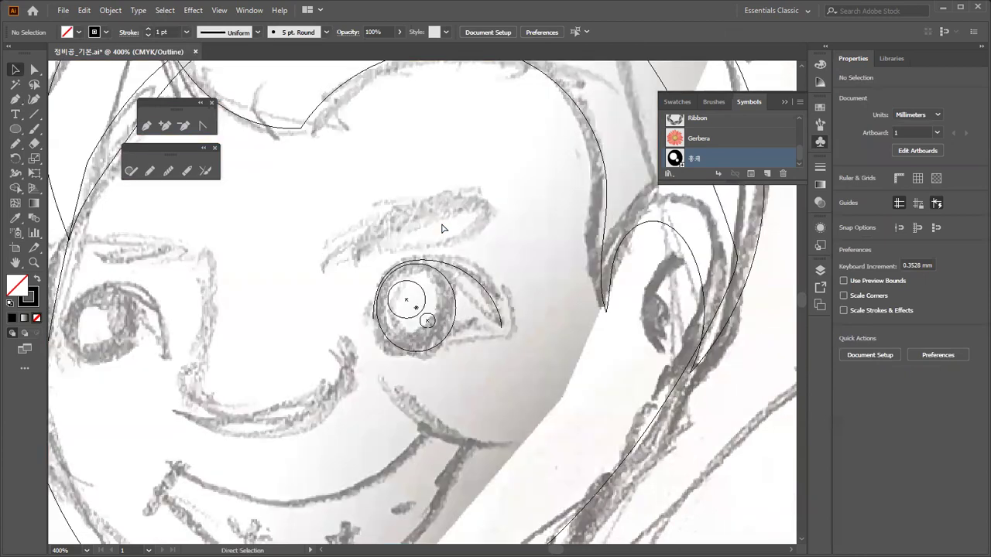
key(ctrl+y)
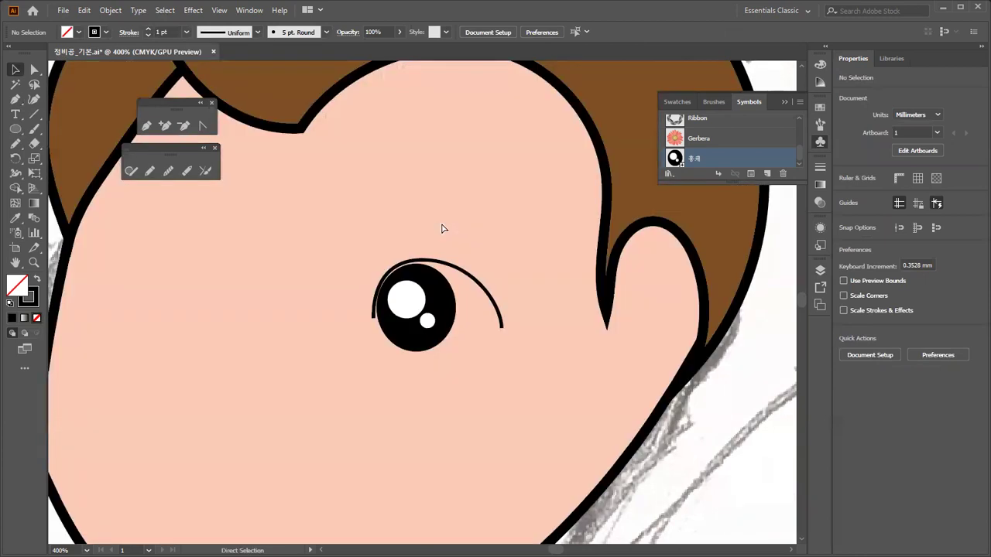
Close the eyelid arc with a straight line between its two end points and select the closed shape in full-colour preview.
click(16, 99)
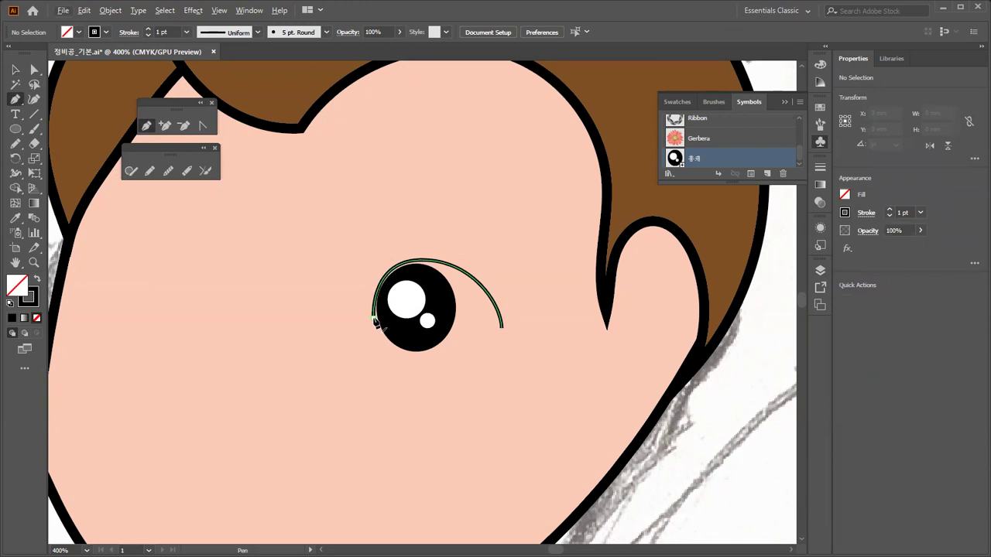
key(ctrl+y)
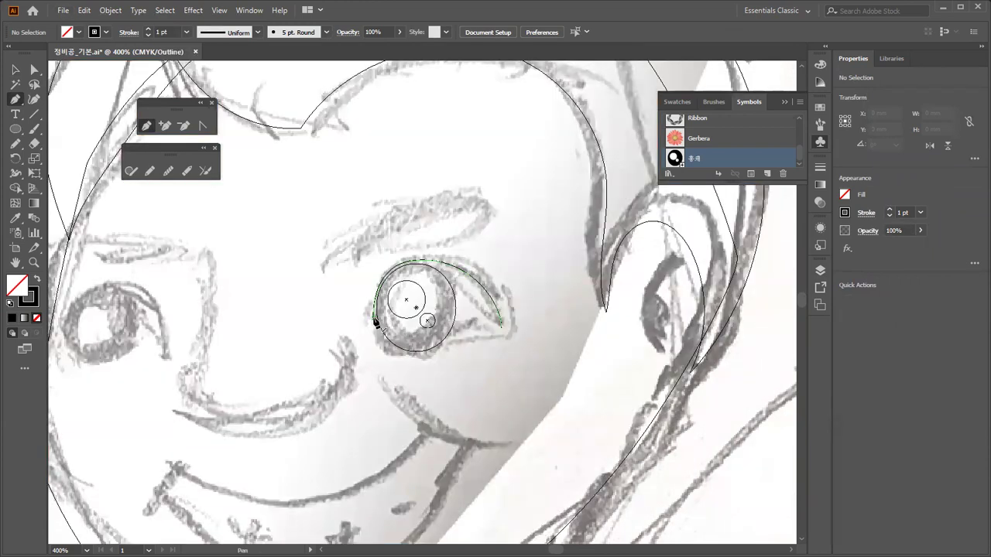
key(ctrl+minus)
key(ctrl+minus)
key(ctrl+minus)
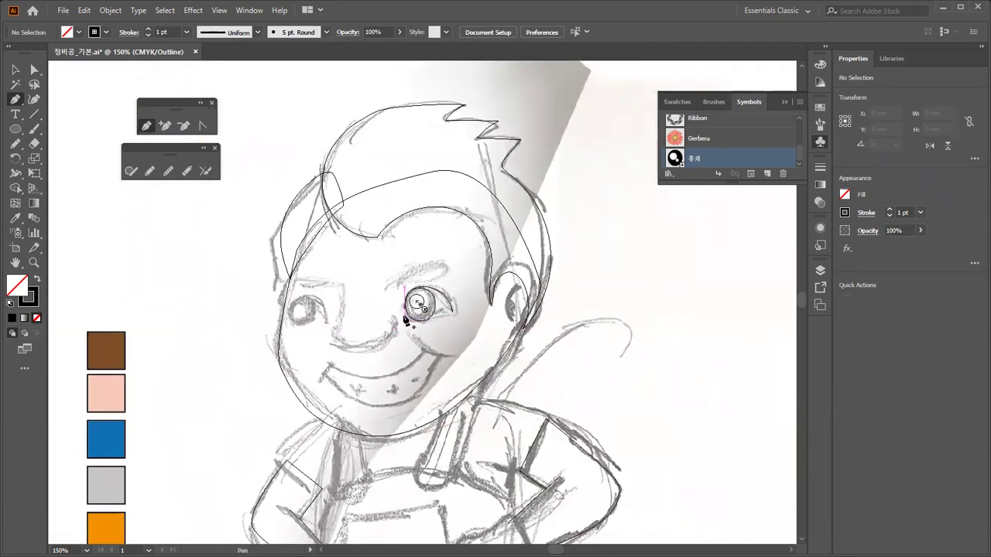
ctrl+click(404, 309)
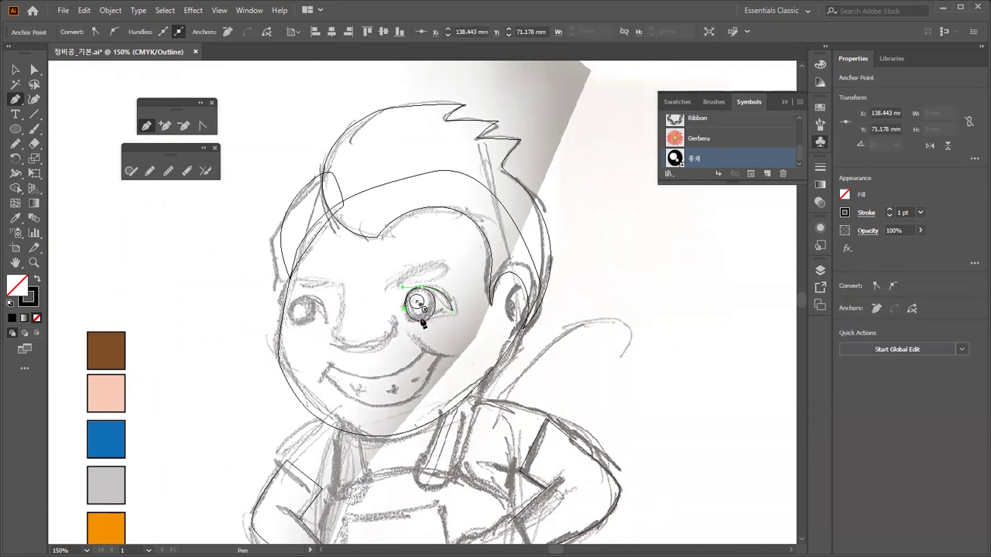
click(453, 316)
key(ctrl+y)
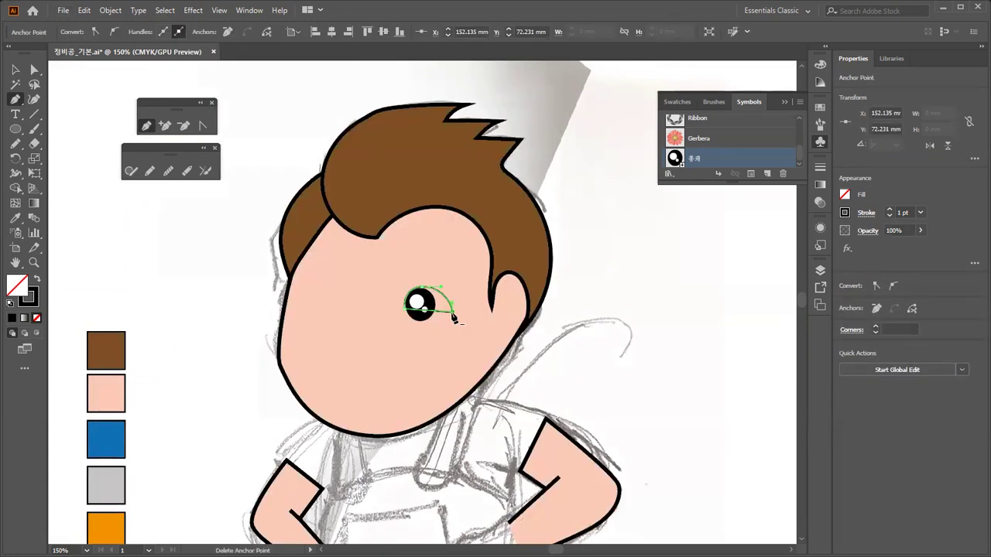
key(ctrl+shift+a)
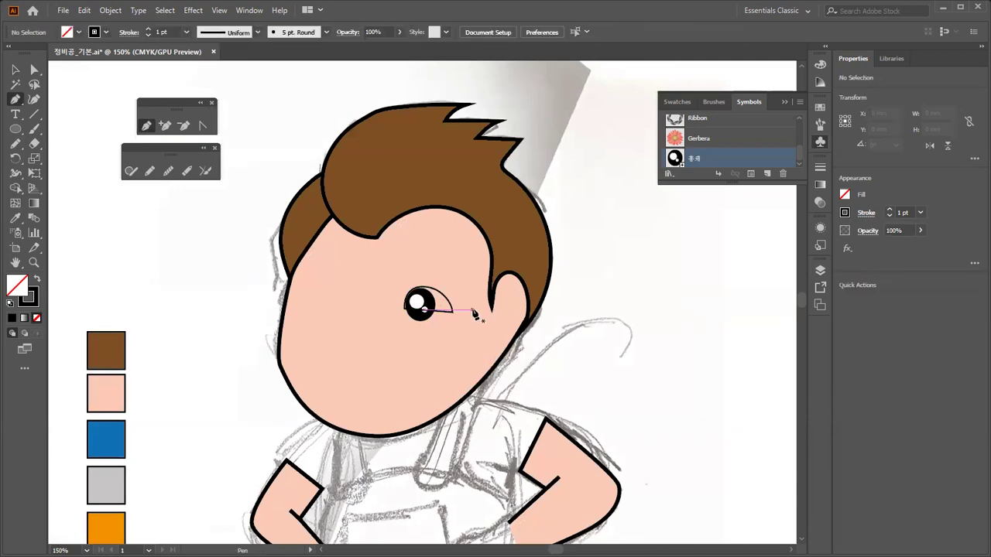
click(406, 308)
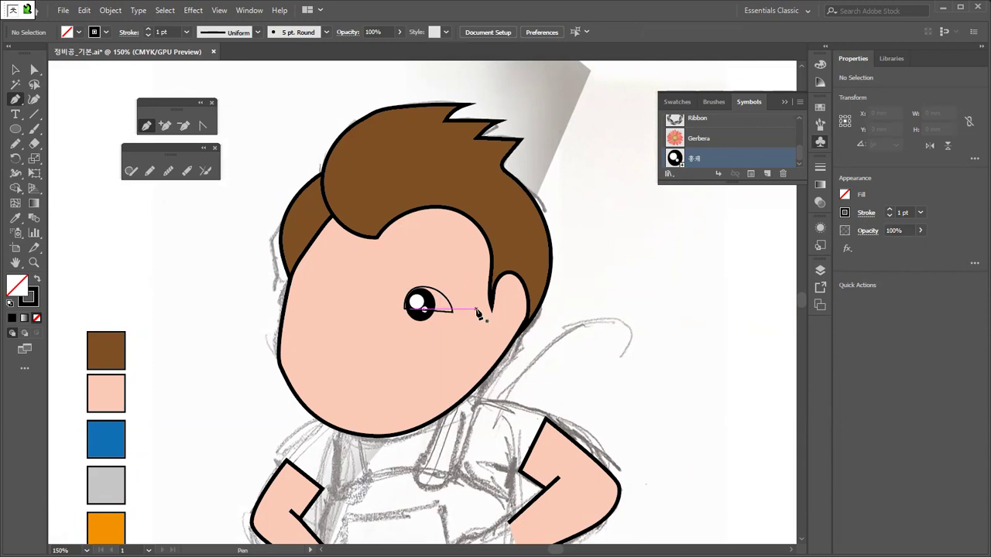
ctrl+click(451, 306)
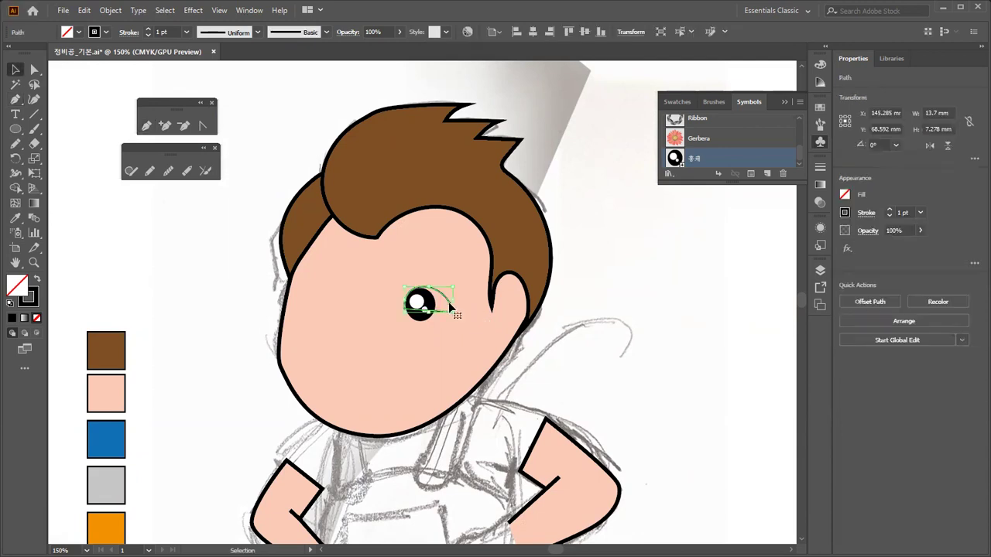
Reposition the pupil symbol under the eyelid arch, at about X 144.26 mm and Y 69.69 mm.
ctrl+click(468, 332)
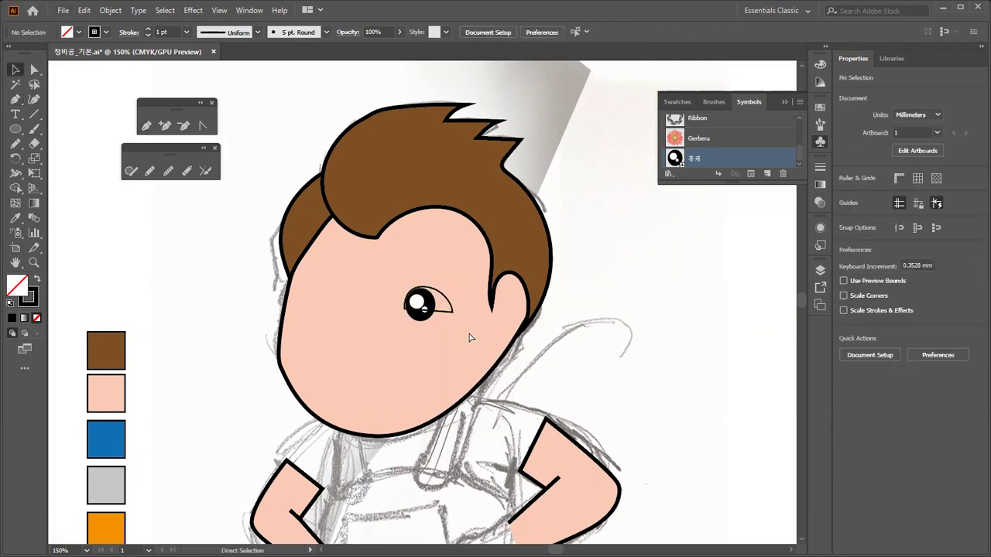
key(ctrl+plus)
key(ctrl+plus)
key(ctrl+plus)
scroll(496, 340, left, 3)
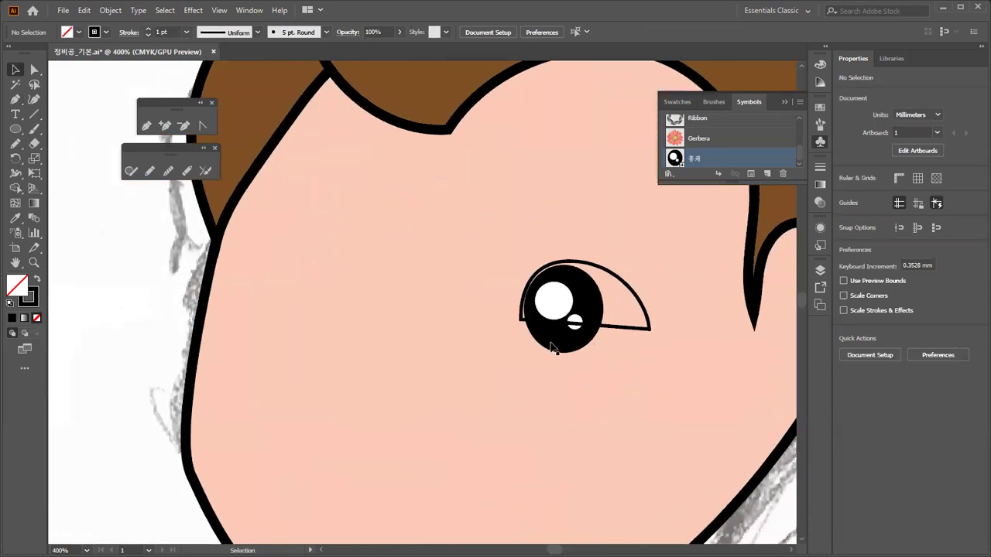
click(622, 285)
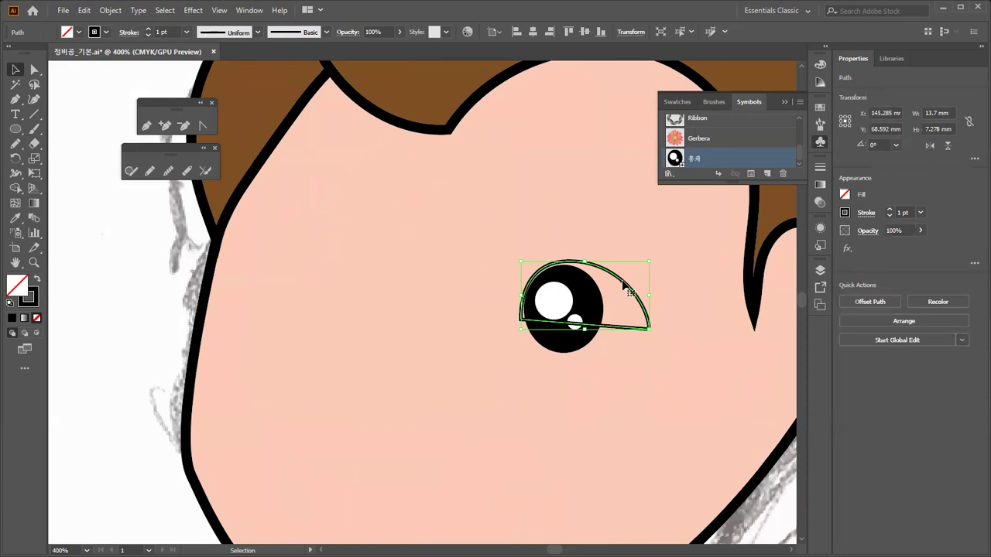
click(495, 213)
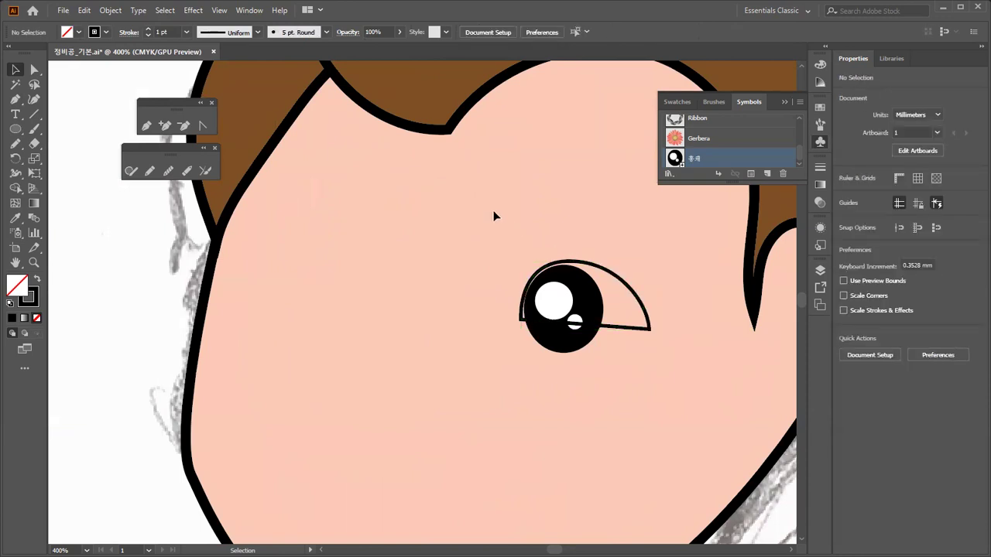
drag(529, 302, 546, 316)
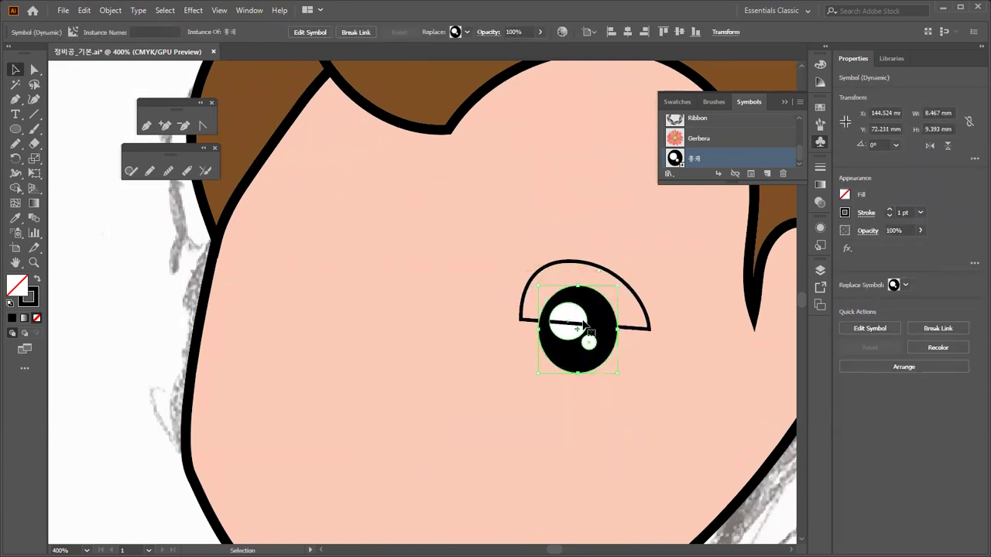
drag(585, 265, 586, 315)
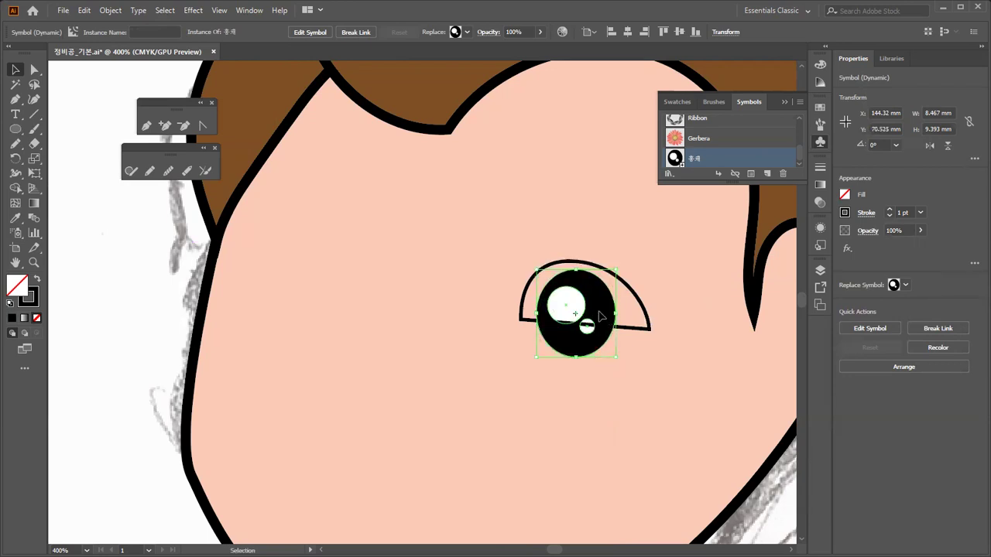
click(606, 331)
drag(577, 326, 586, 326)
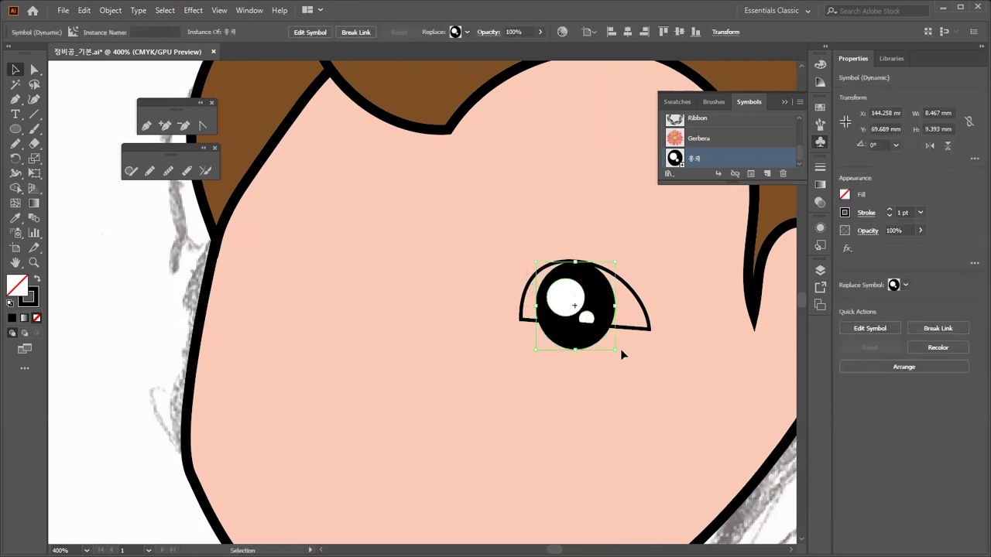
click(660, 281)
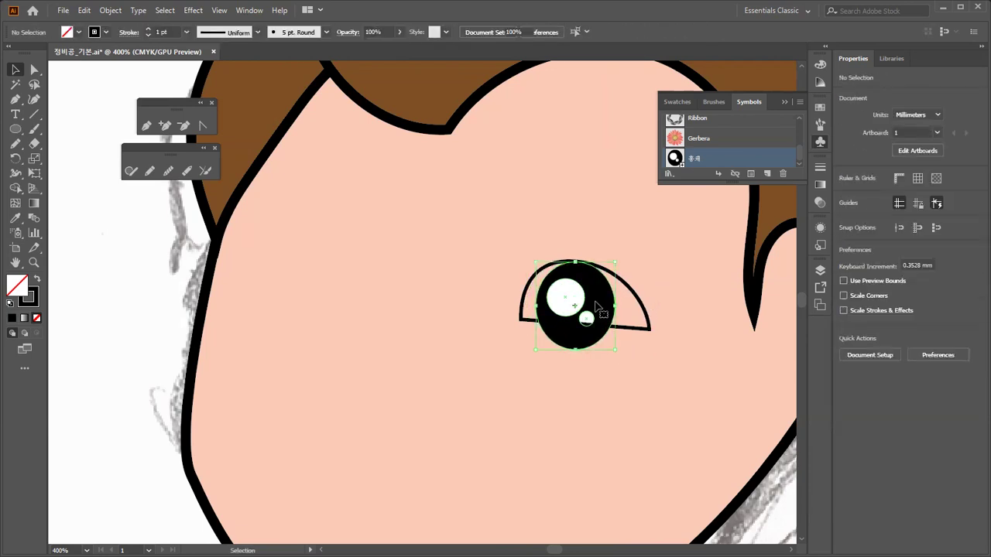
Shift the pupil symbol slightly towards the inner eye corner, to about X 143.23 mm at the same height.
click(600, 310)
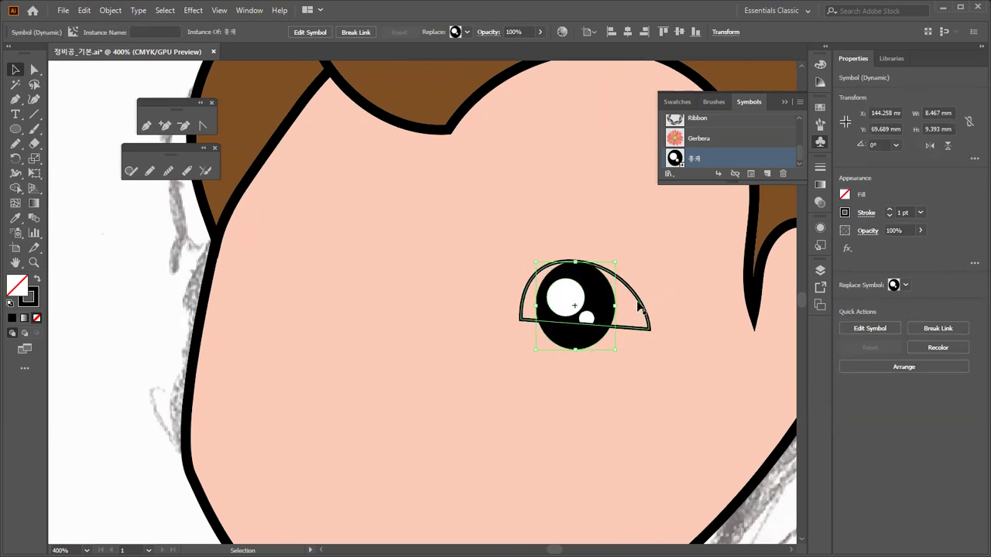
click(673, 277)
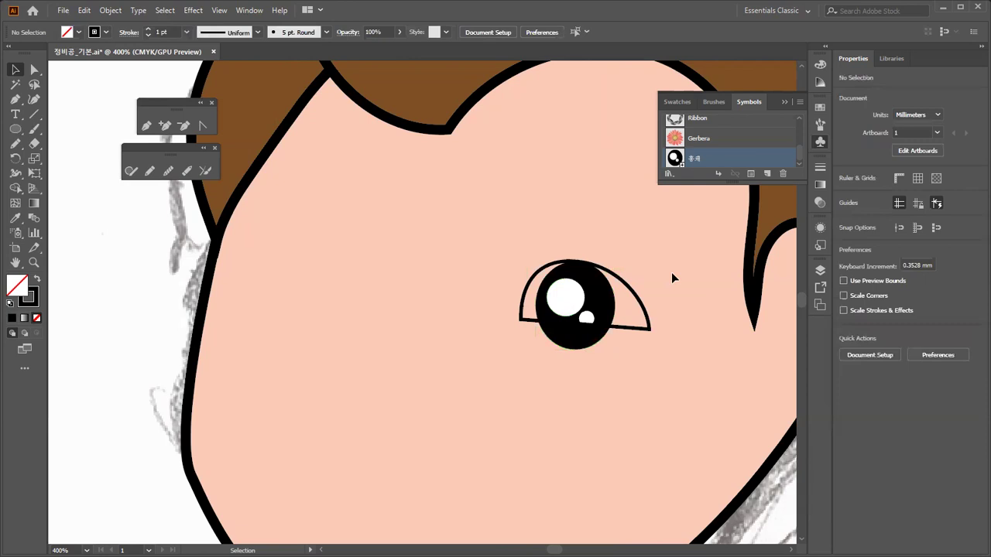
click(598, 299)
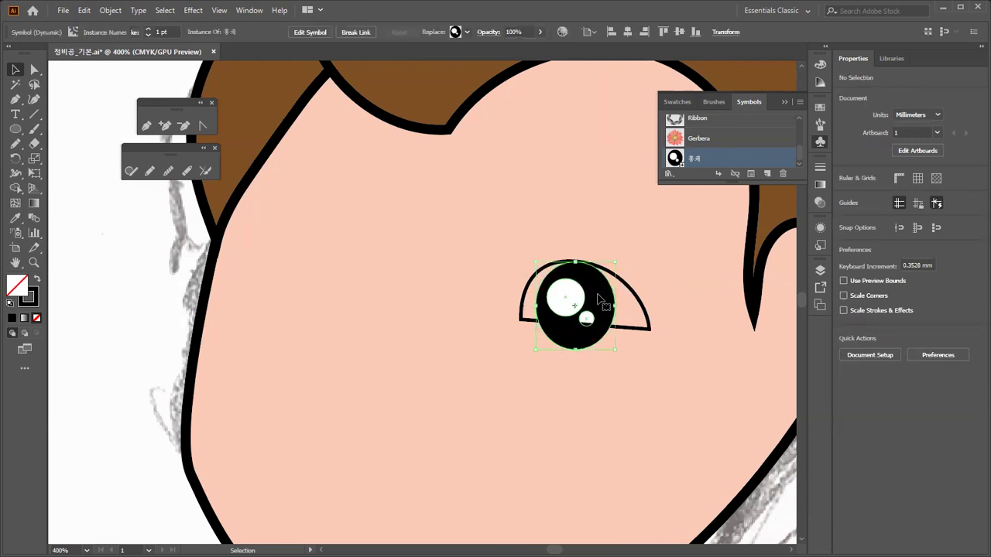
drag(588, 301, 589, 303)
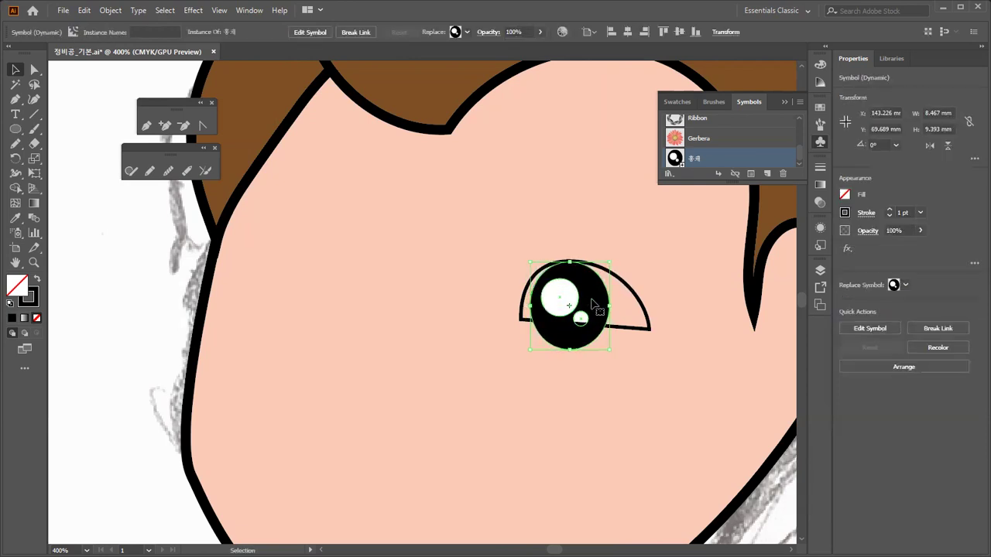
click(631, 260)
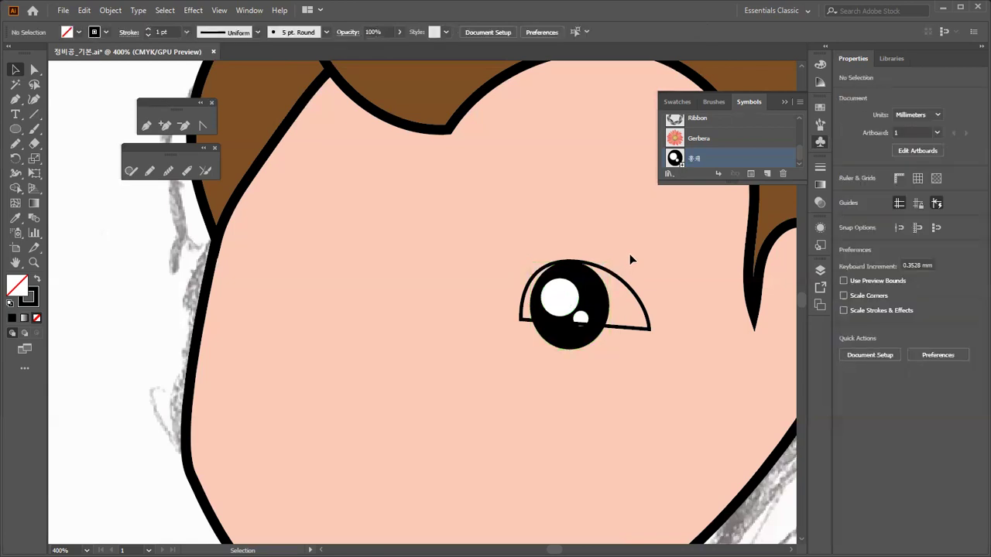
Give the closed eyelid shape the default white fill and 1 pt black stroke.
click(641, 308)
key(a)
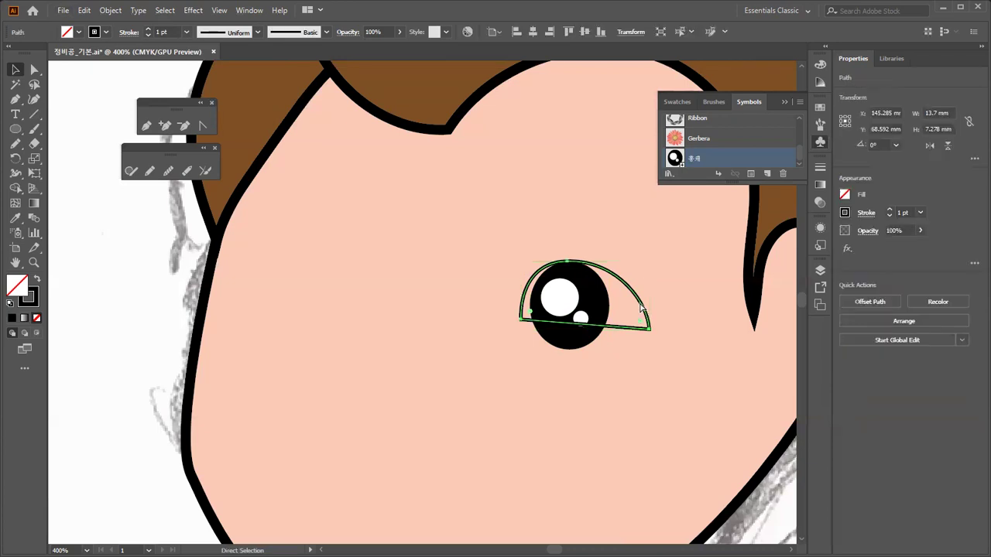
key(v)
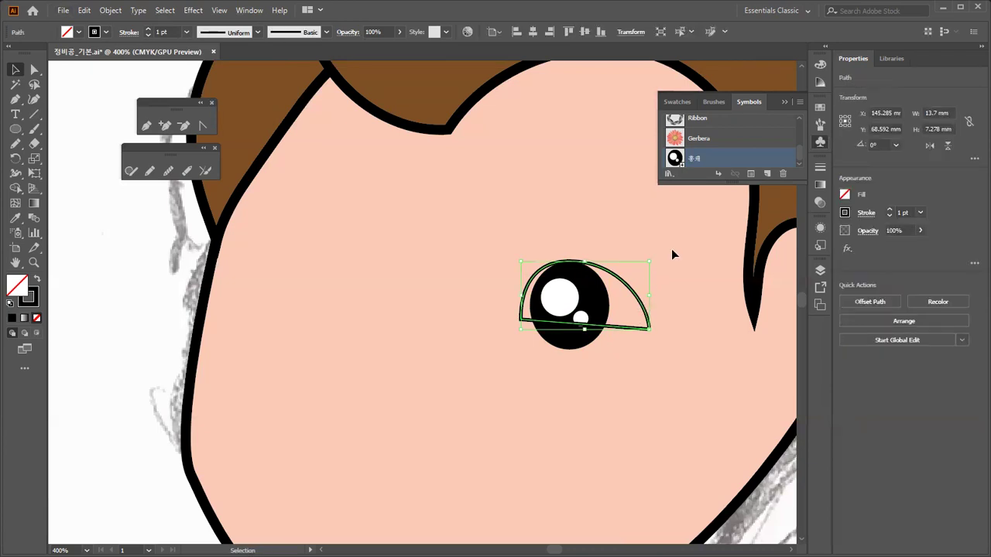
click(671, 249)
drag(638, 320, 638, 319)
click(10, 303)
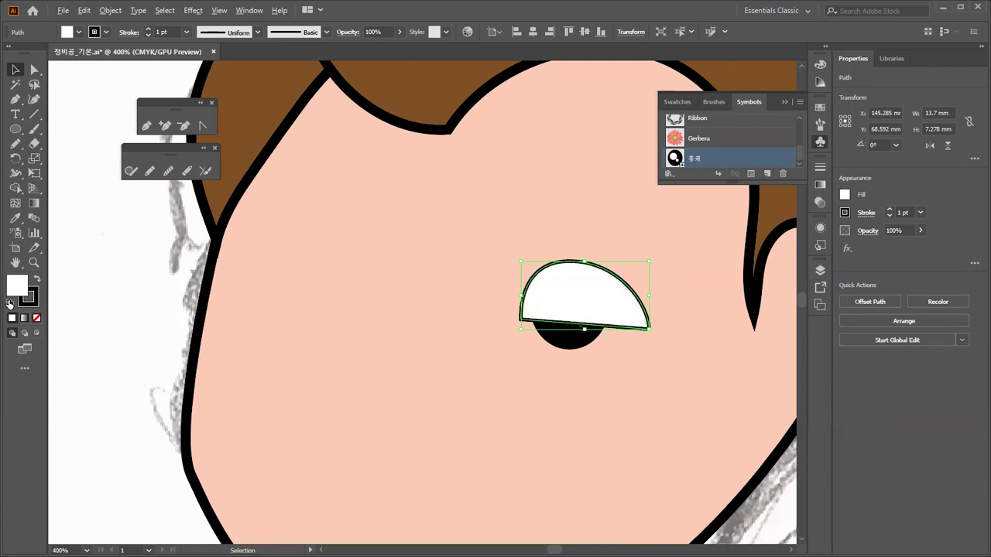
click(341, 328)
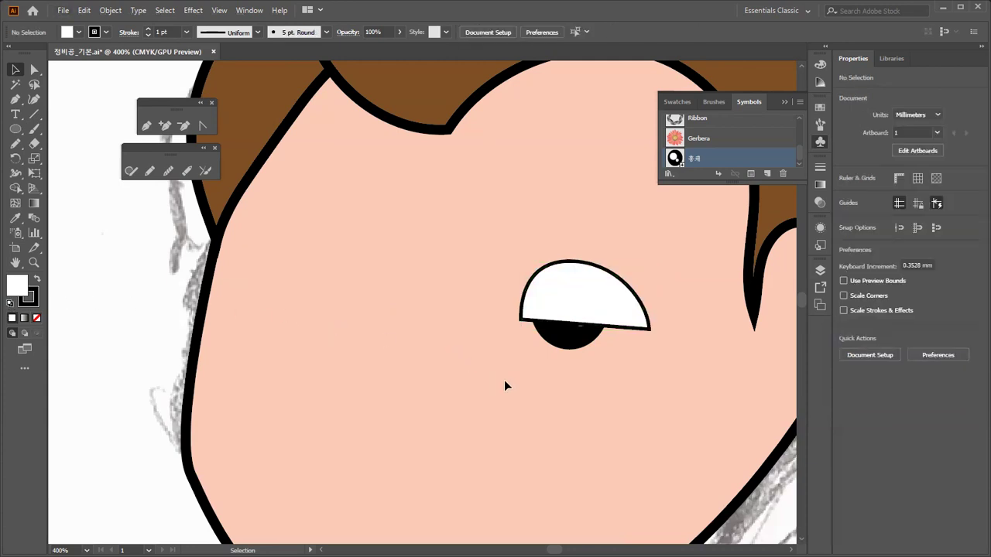
click(565, 308)
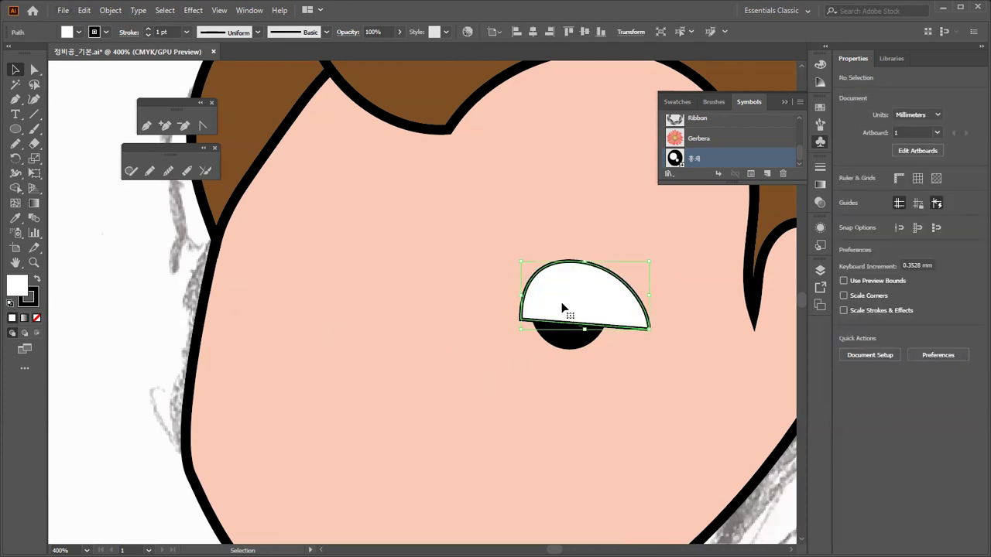
click(313, 295)
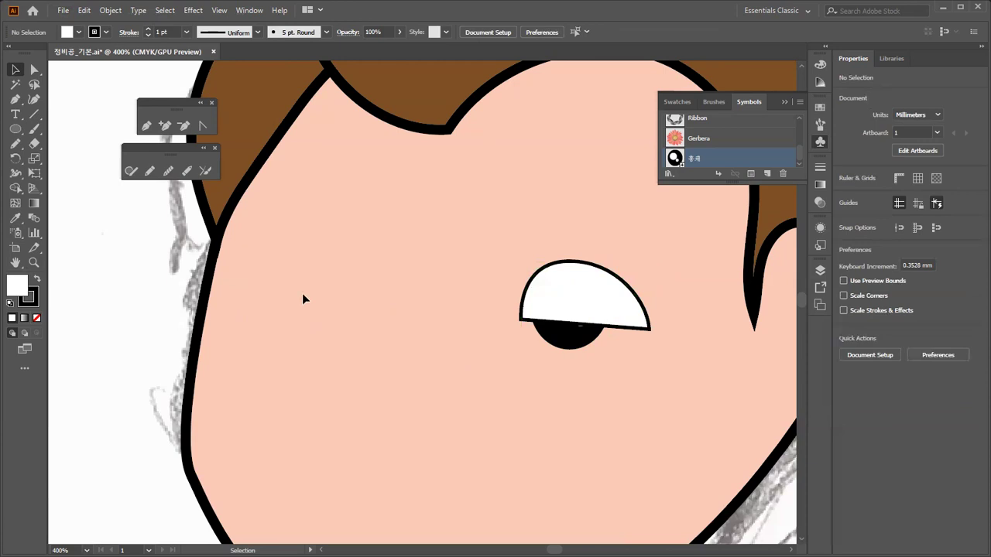
Try to move the white eyelid shape upward over the pupil and rotate it to about 350.76°.
click(591, 298)
drag(573, 300, 577, 277)
drag(658, 238, 659, 250)
drag(618, 279, 627, 283)
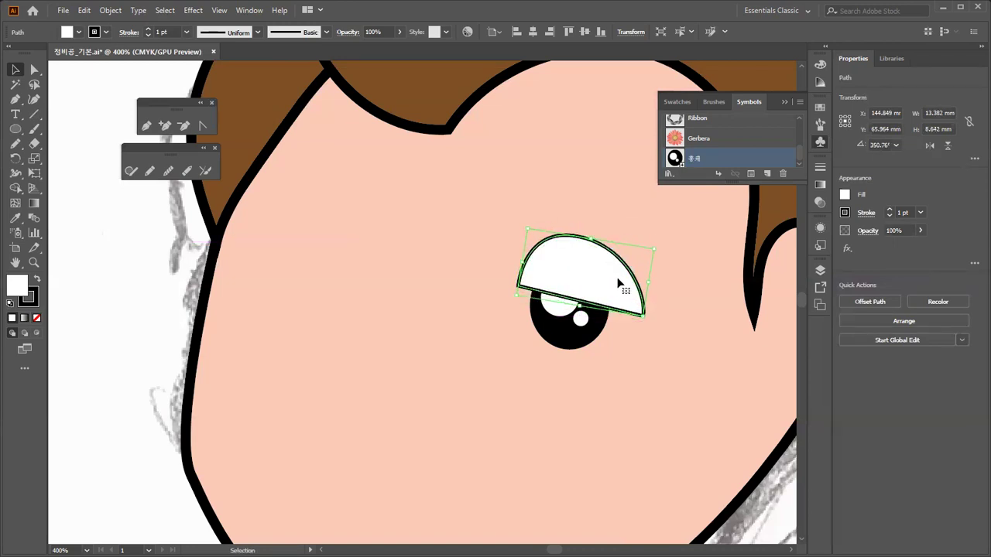
Undo the eyelid's moves and rotation, and check the restored shape by selecting and deselecting it.
key(a)
key(ctrl+z)
key(ctrl+z)
key(ctrl+z)
key(ctrl+z)
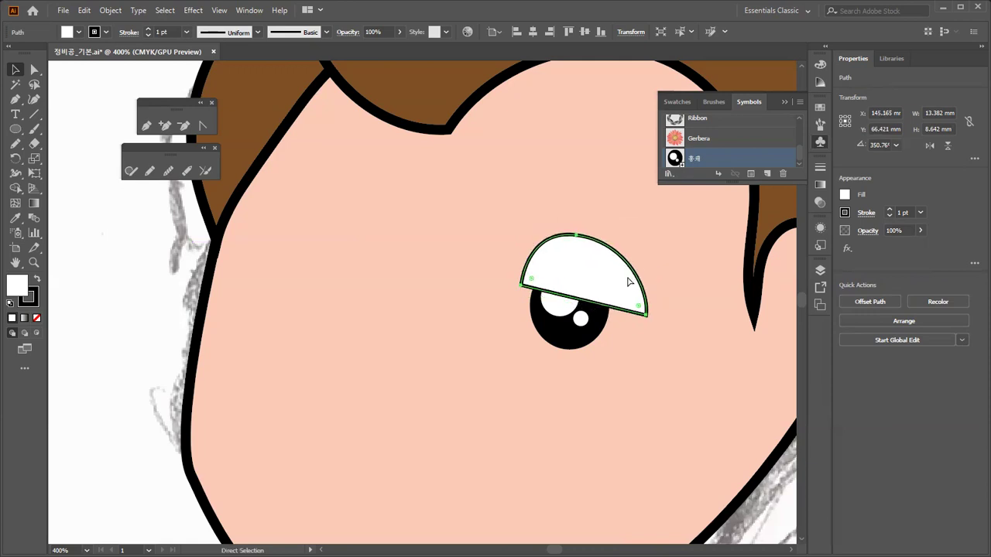
key(v)
click(611, 256)
click(610, 301)
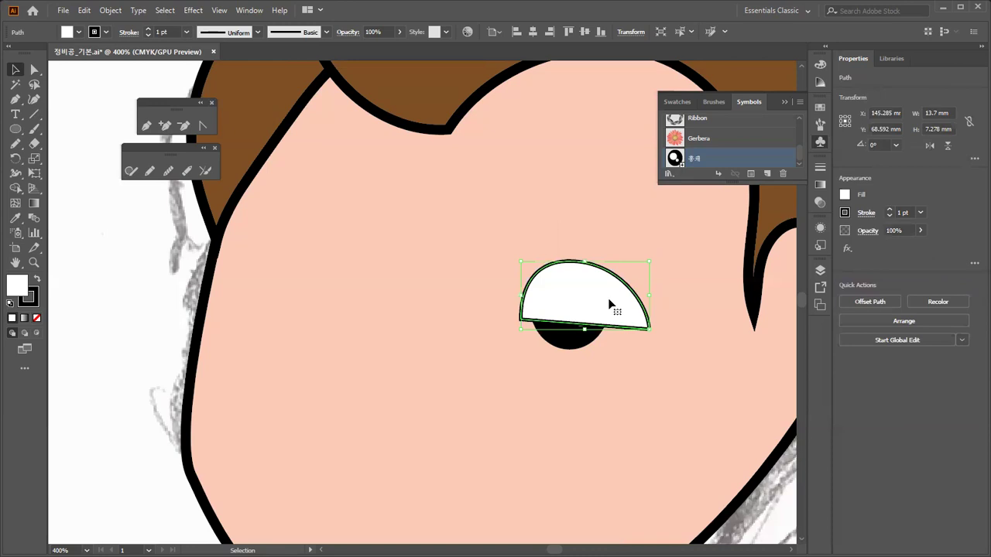
click(508, 226)
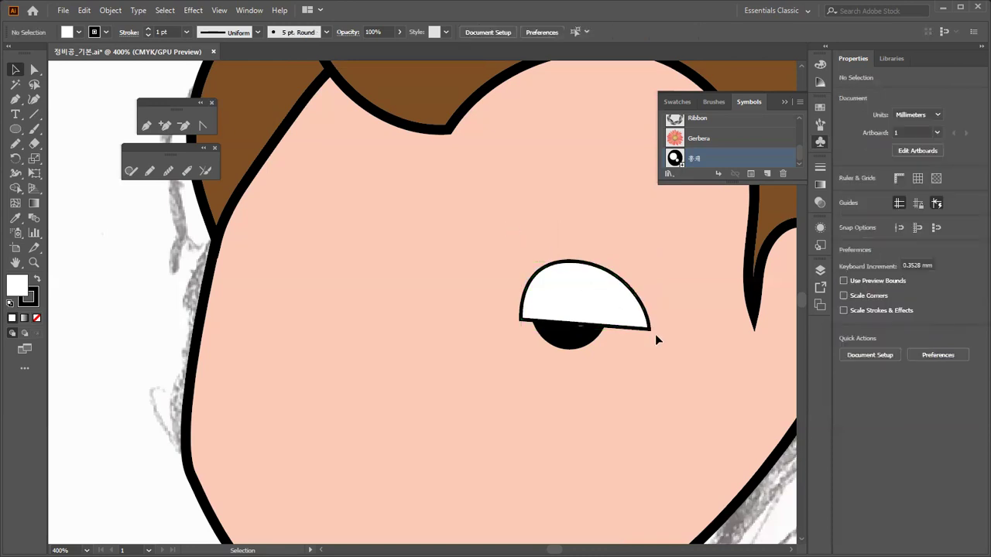
Try to move the white eyelid shape up off the pupil to about Y 61.35 mm, and undo the move.
click(612, 303)
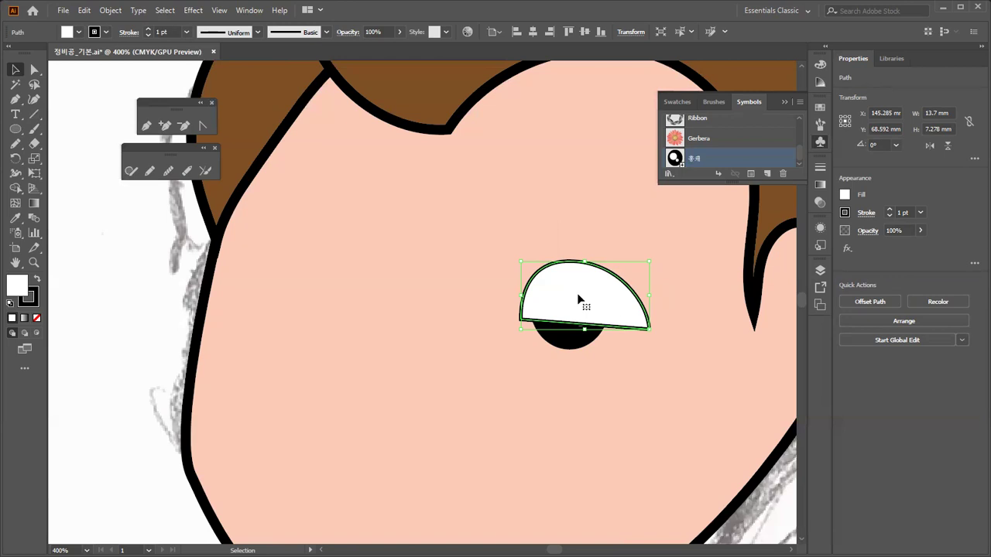
click(568, 237)
click(566, 269)
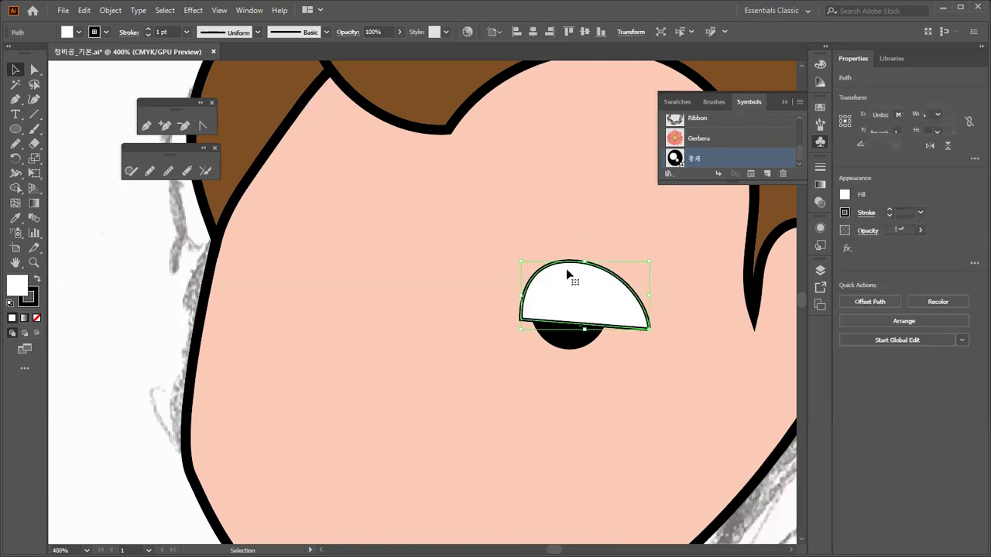
click(571, 223)
click(581, 281)
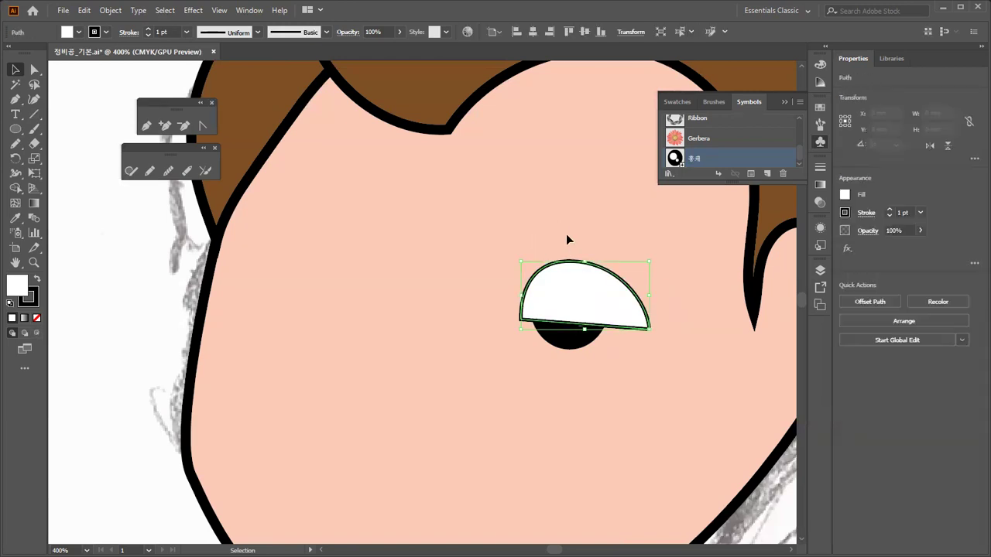
click(607, 246)
click(557, 312)
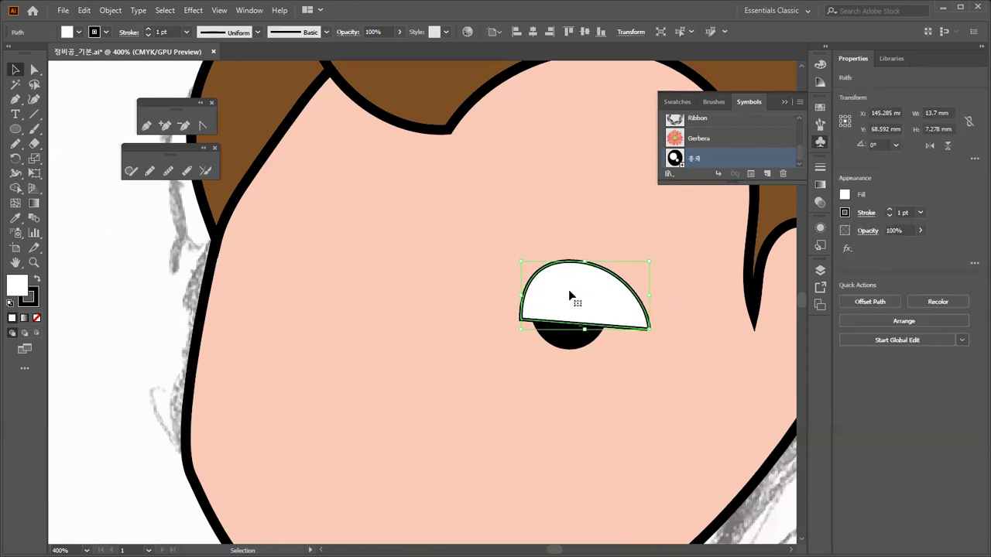
drag(570, 296, 571, 231)
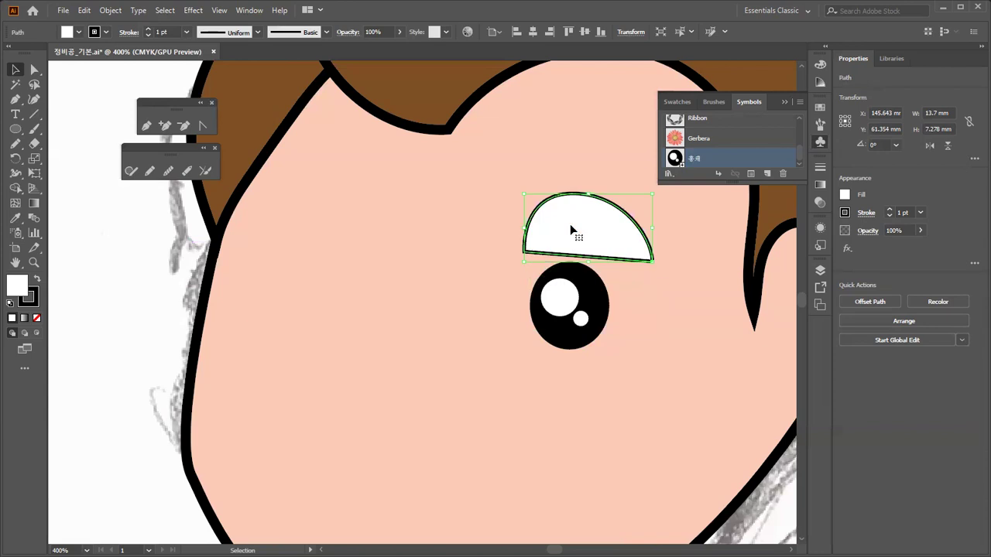
key(ctrl+z)
click(618, 240)
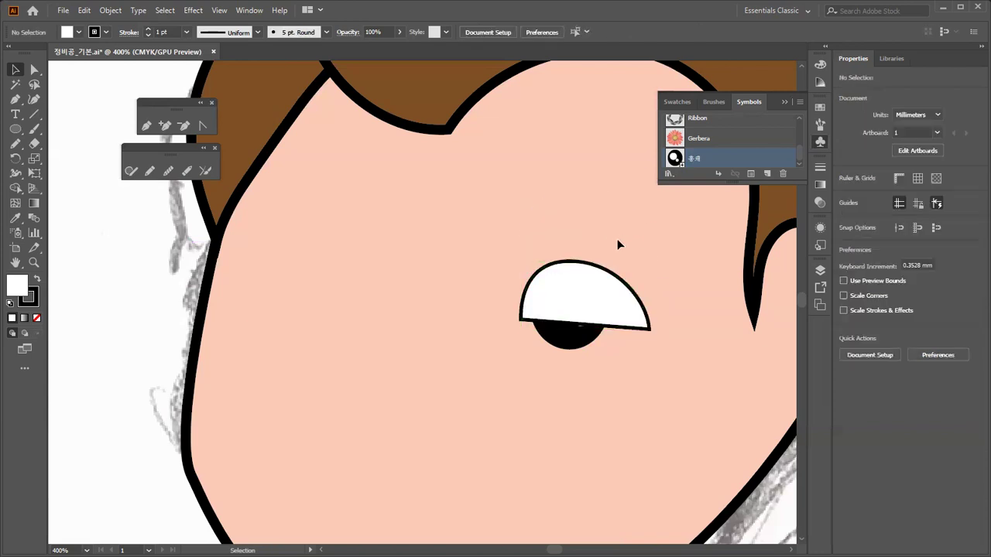
Fill the eyelid shape with the dark purple swatch, keeping its 1 pt black stroke.
click(597, 272)
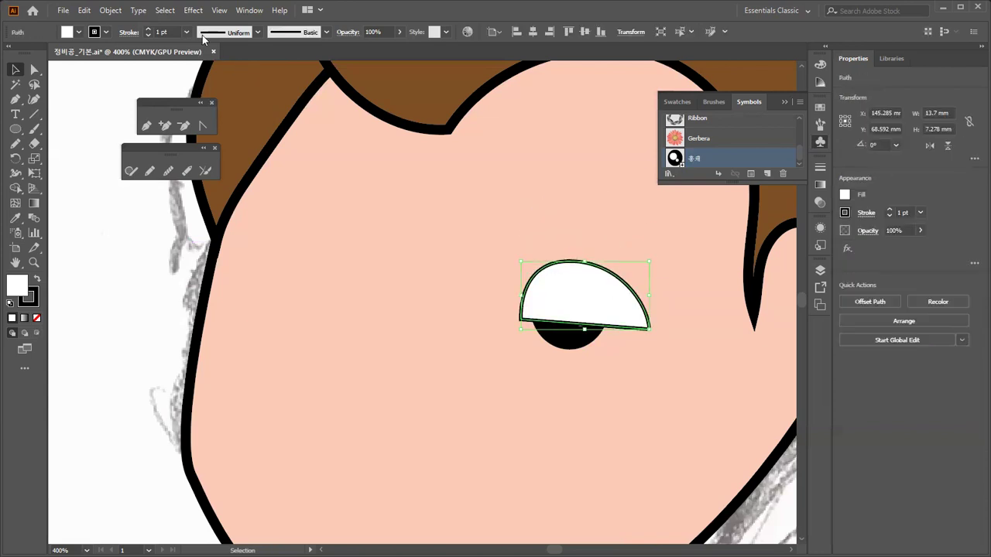
click(80, 32)
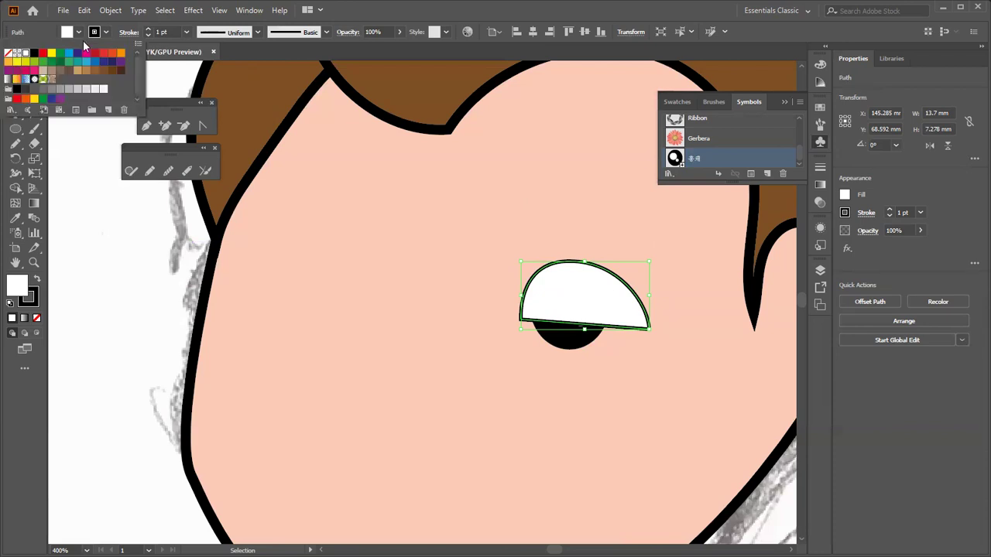
click(121, 61)
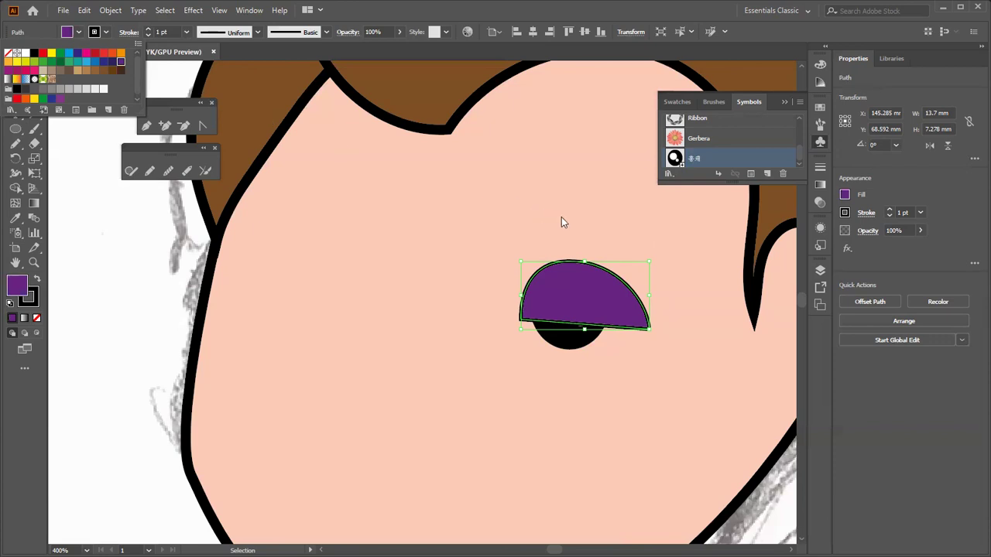
click(590, 227)
click(642, 247)
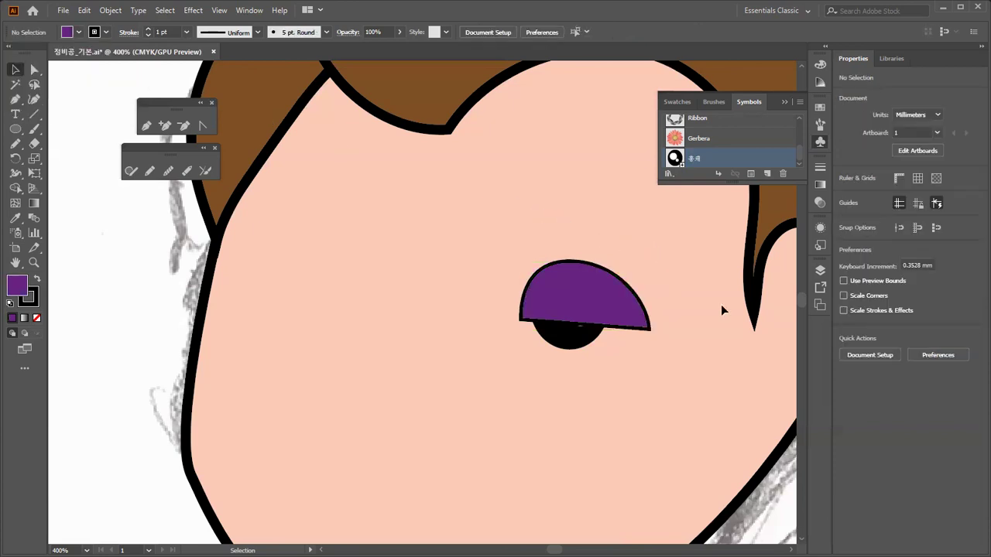
Hide the purple eyelid shape to expose the whole pupil symbol underneath.
key(ctrl+plus)
drag(701, 299, 533, 274)
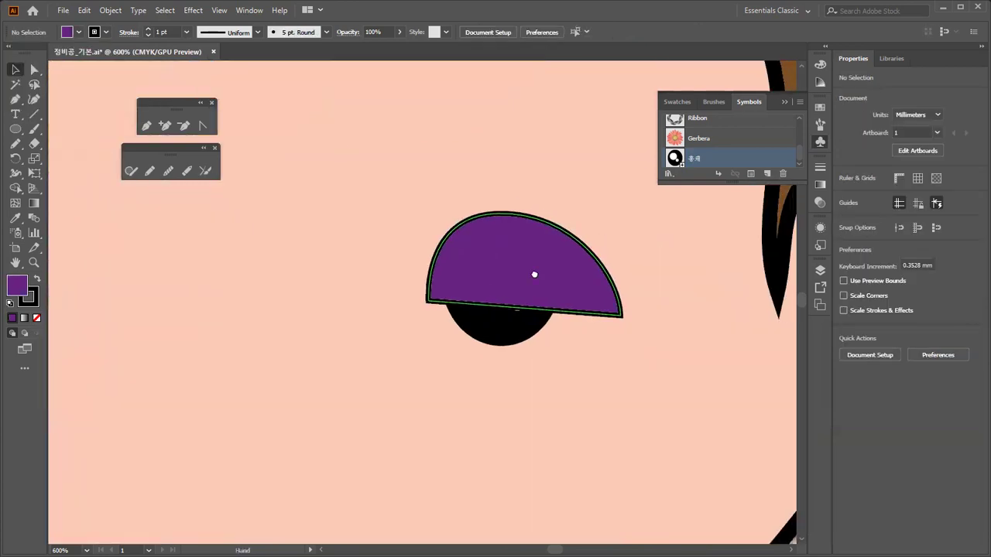
click(542, 263)
key(a)
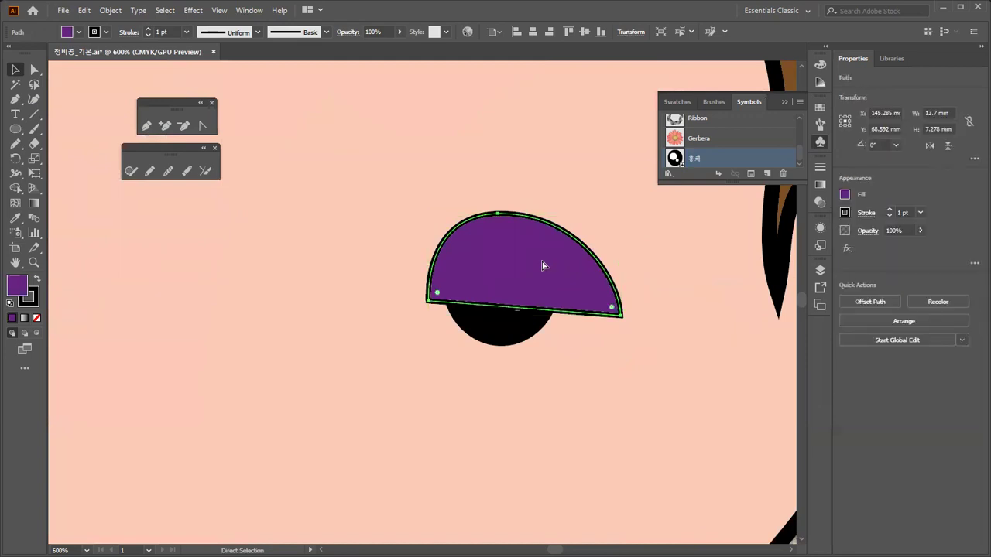
key(Delete)
key(v)
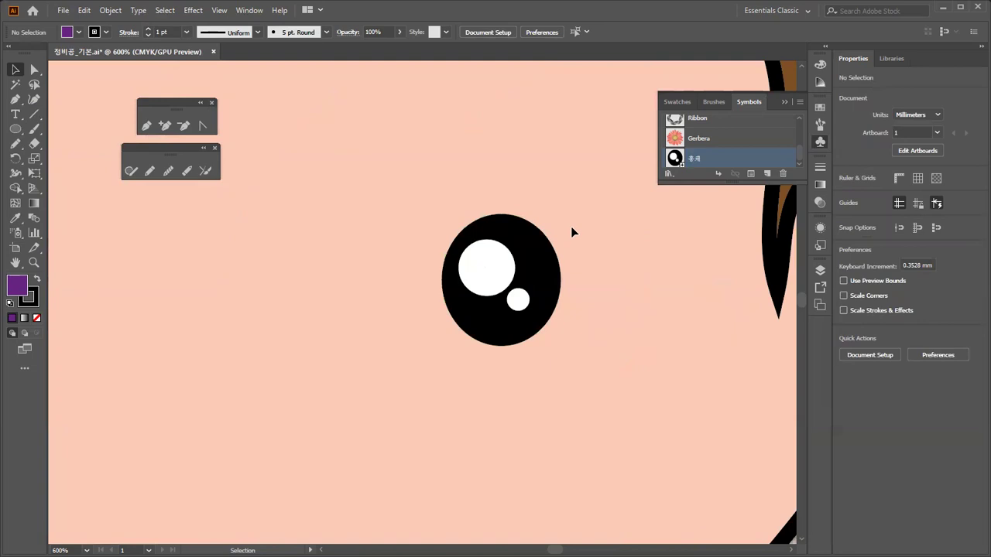
Draw a circle about 17.14 mm in diameter centred on the pupil, with a white fill and no stroke.
click(15, 129)
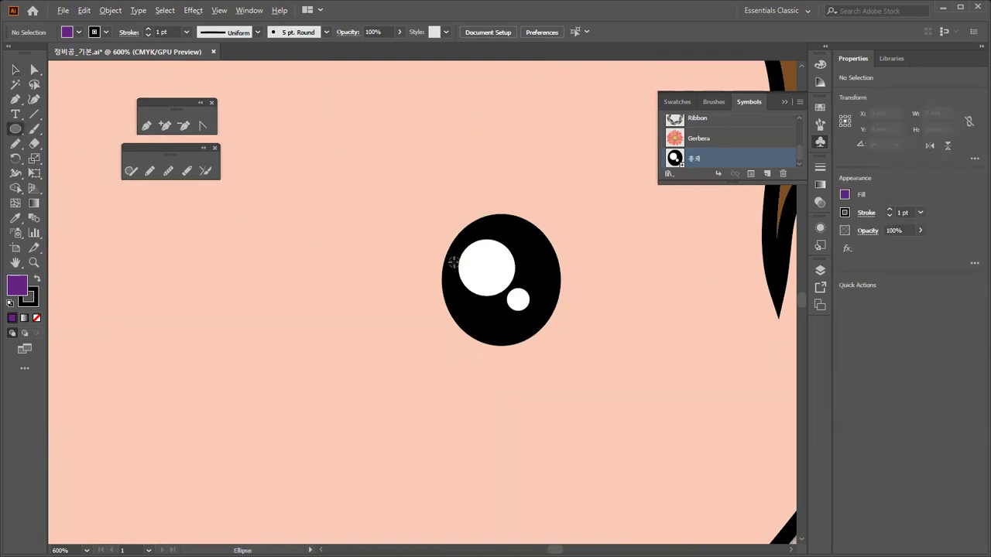
drag(498, 280, 398, 160)
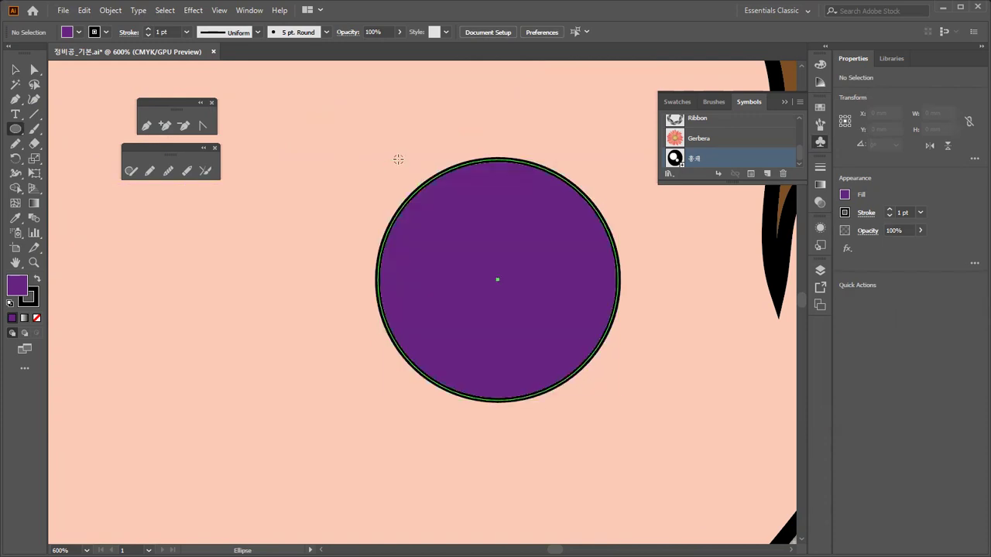
click(10, 304)
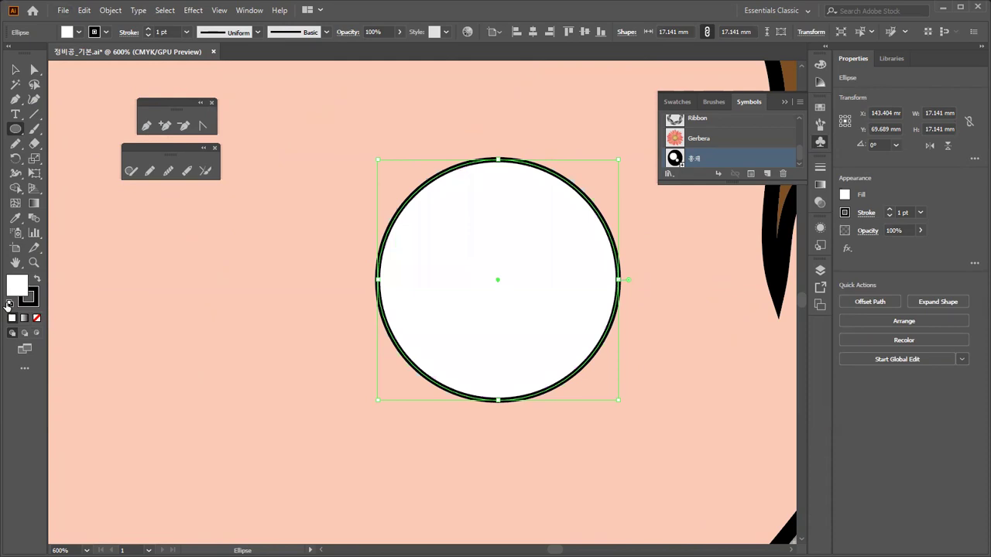
click(30, 308)
click(36, 318)
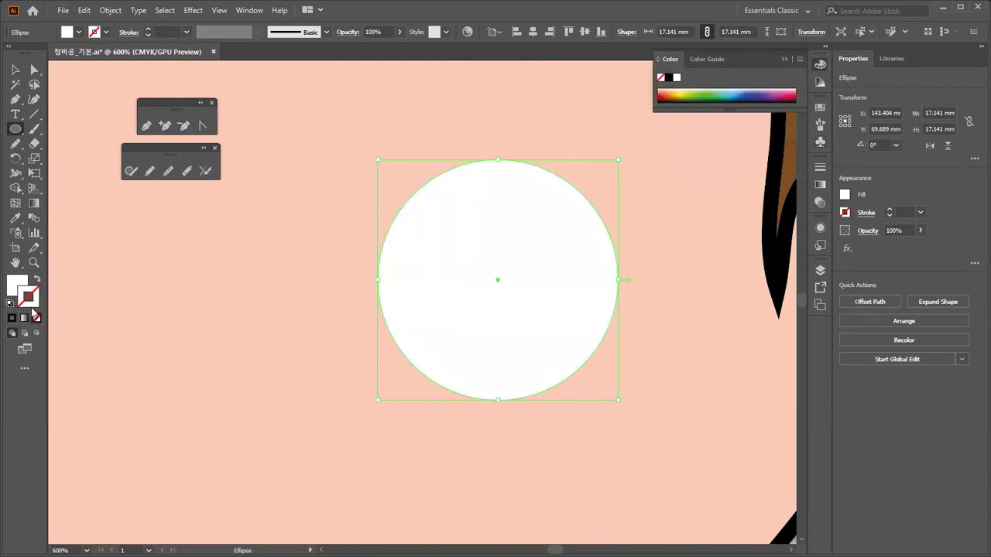
click(18, 286)
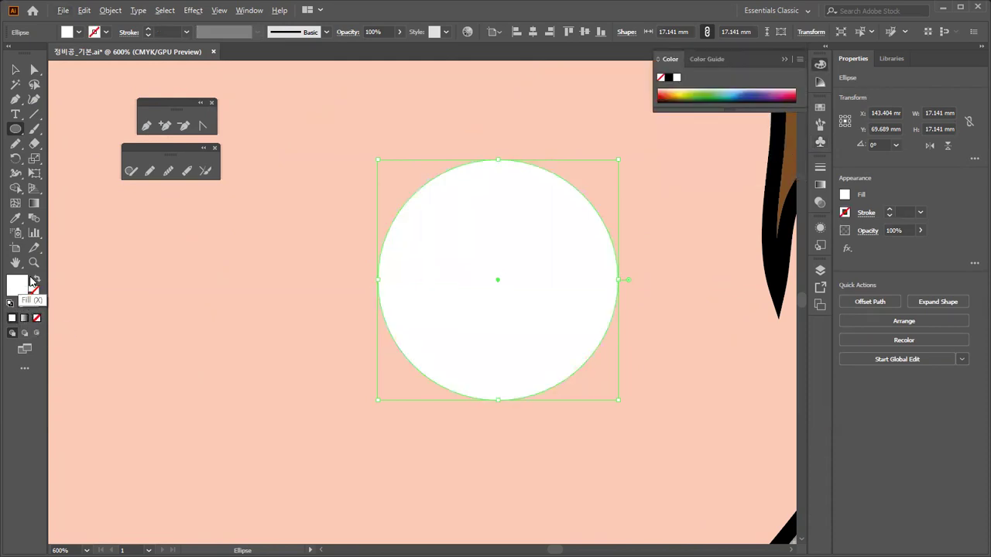
Send the white circle behind the pupil symbol and deselect it.
click(17, 72)
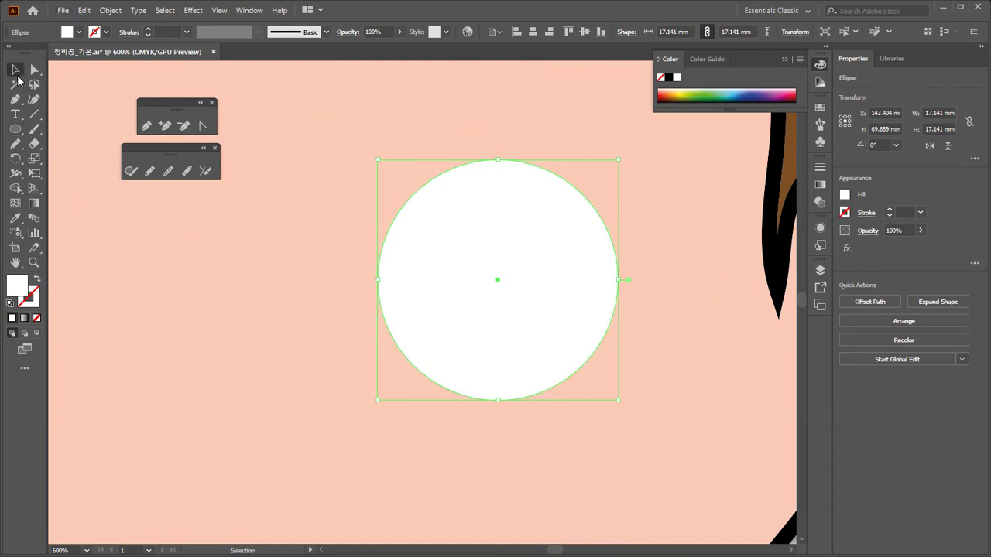
click(177, 254)
click(420, 281)
key(ctrl+shift+bracketleft)
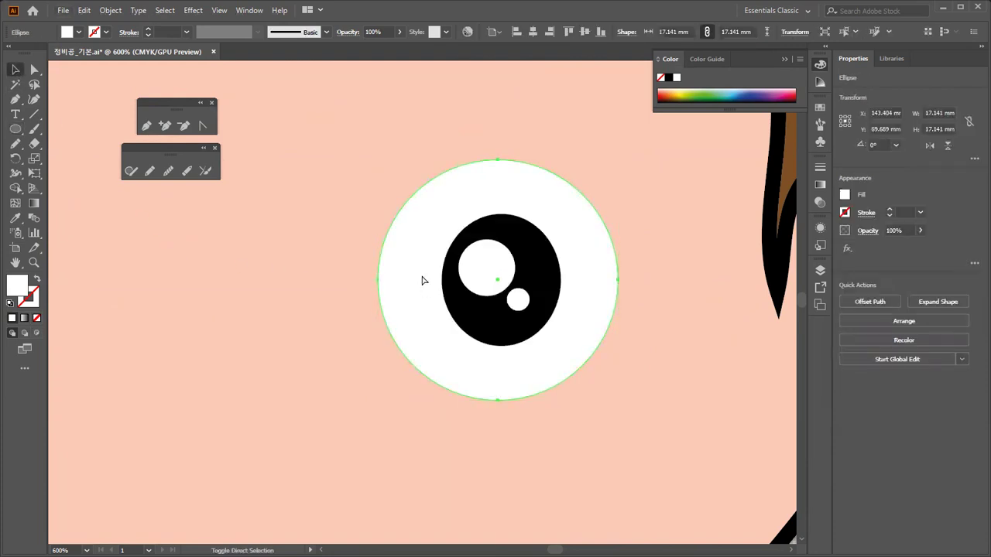
click(649, 284)
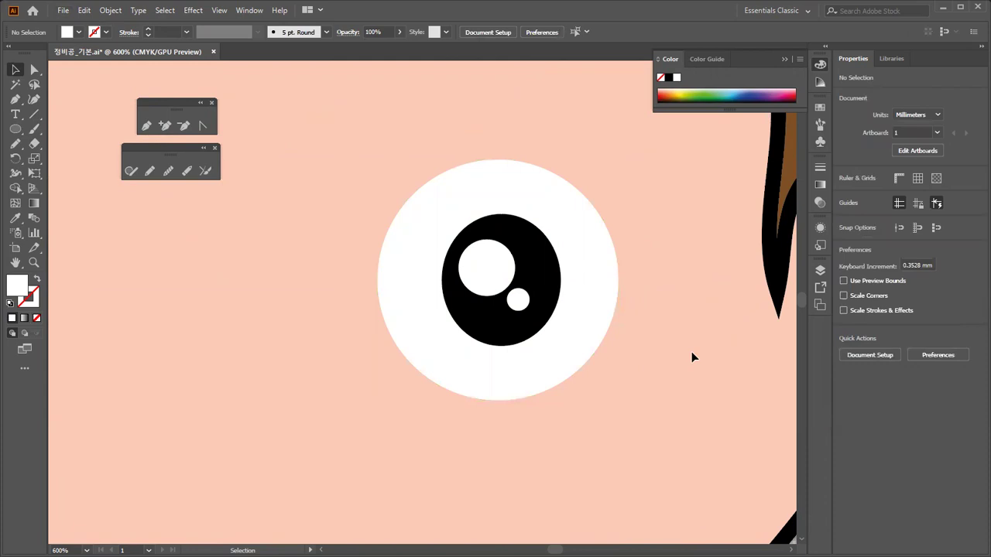
Show the hidden purple eyelid shape again over the pupil and white circle.
click(586, 279)
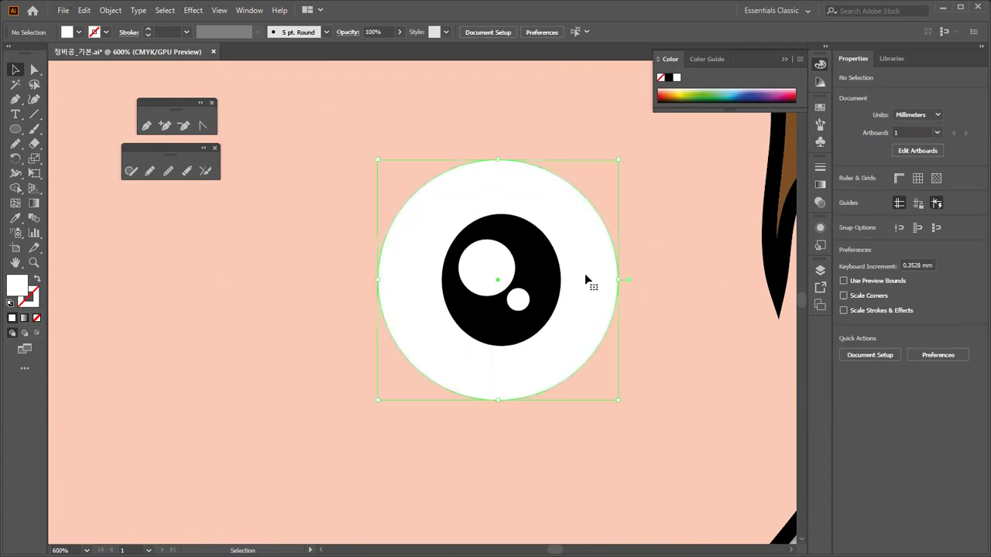
click(551, 273)
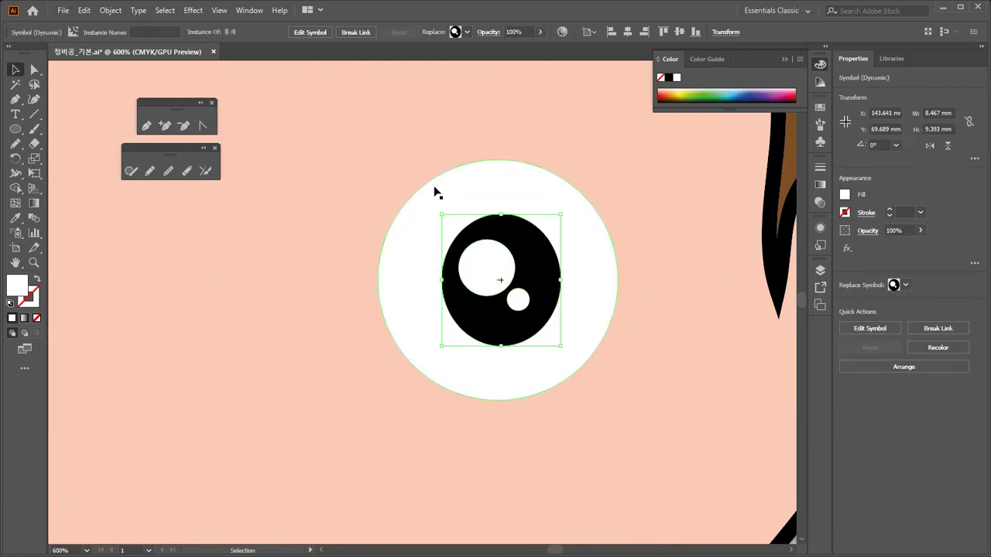
click(415, 155)
key(a)
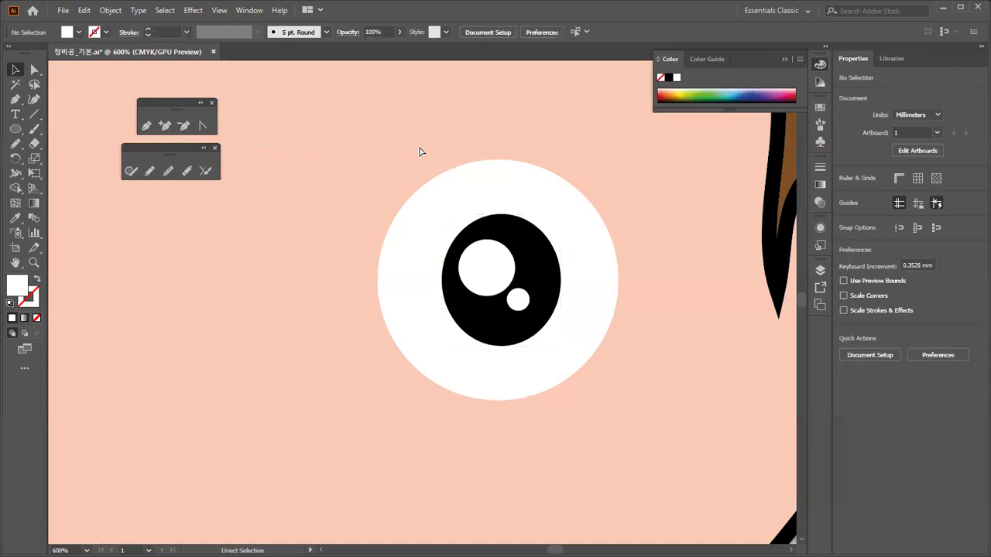
key(ctrl+alt+3)
click(456, 133)
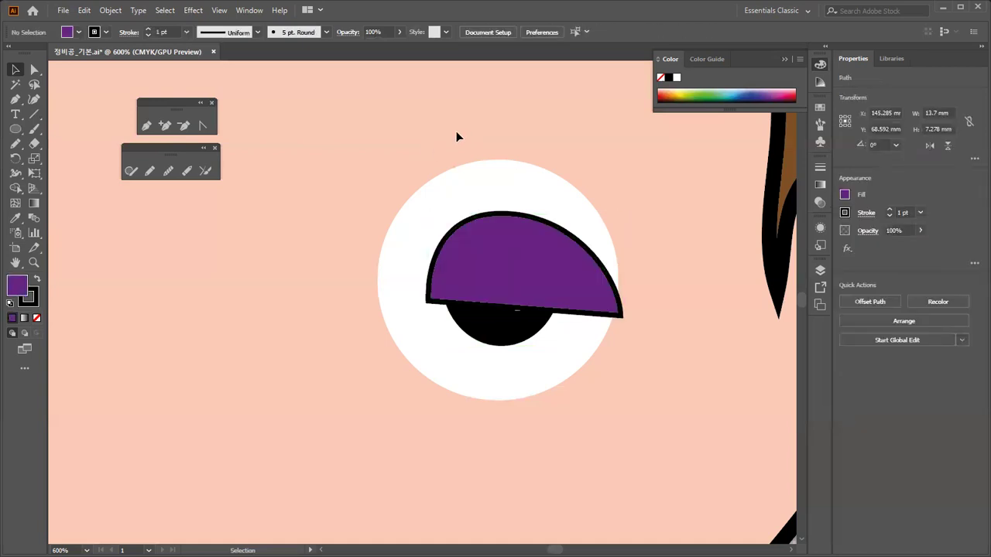
Try to move the eyelid, pupil and white circle together up and slightly to the right, and undo the move.
key(v)
drag(421, 142, 679, 414)
drag(542, 288, 577, 199)
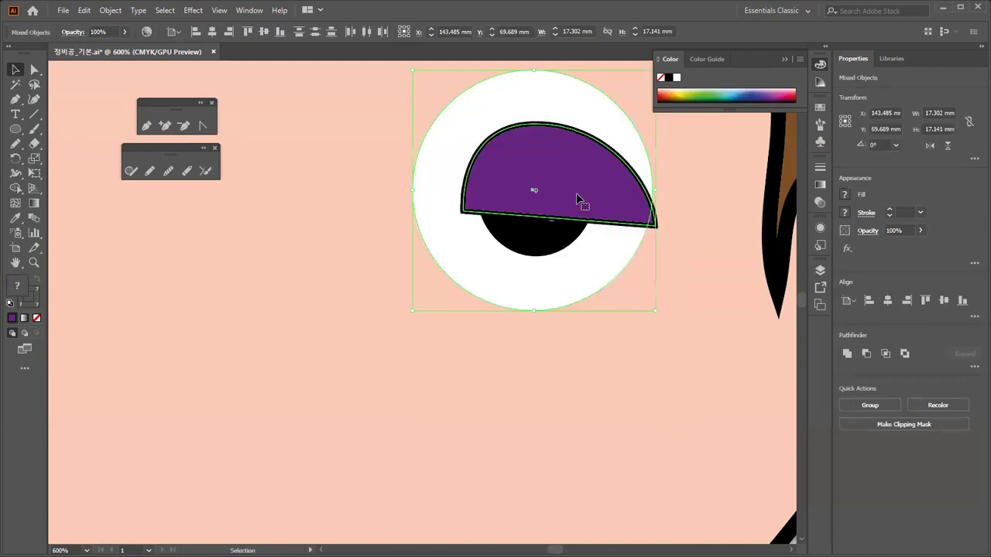
key(ctrl+z)
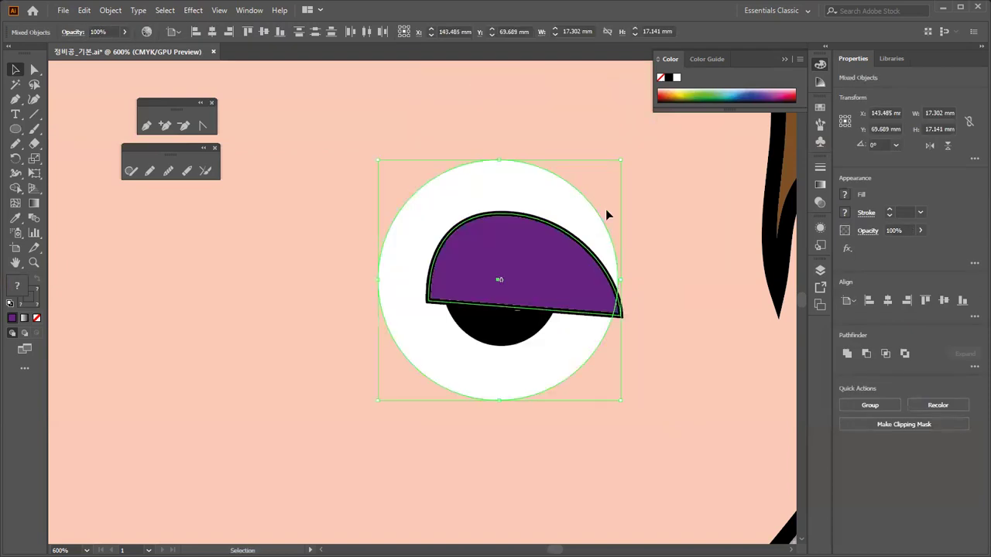
click(604, 212)
click(588, 216)
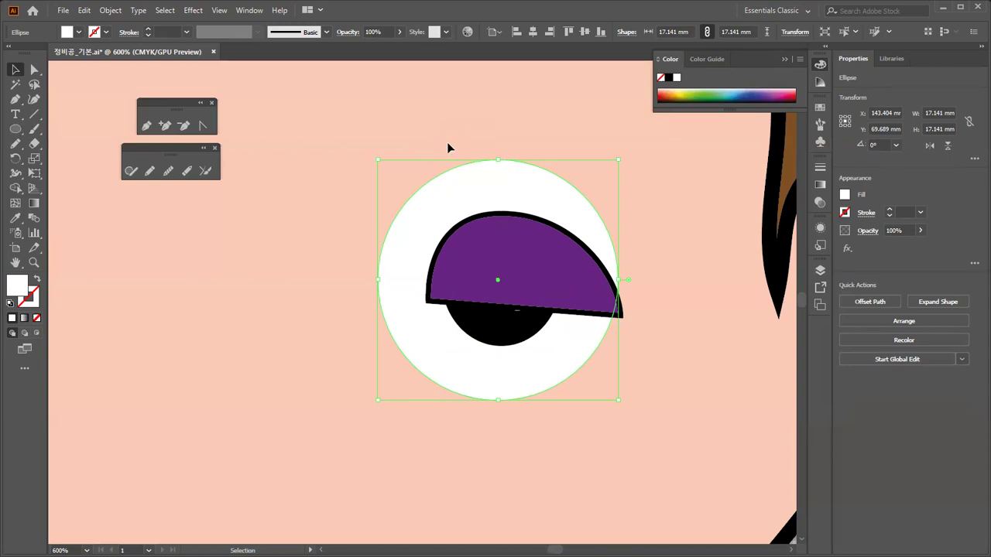
Make a clipping mask from the eyelid shape, pupil and white circle, with the eyelid shape as the mask.
drag(379, 126, 697, 380)
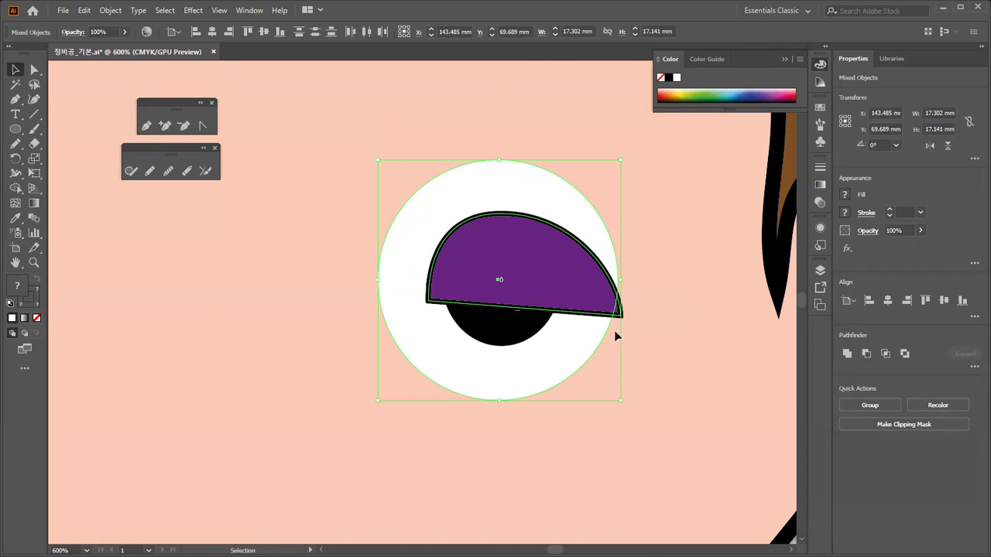
click(112, 11)
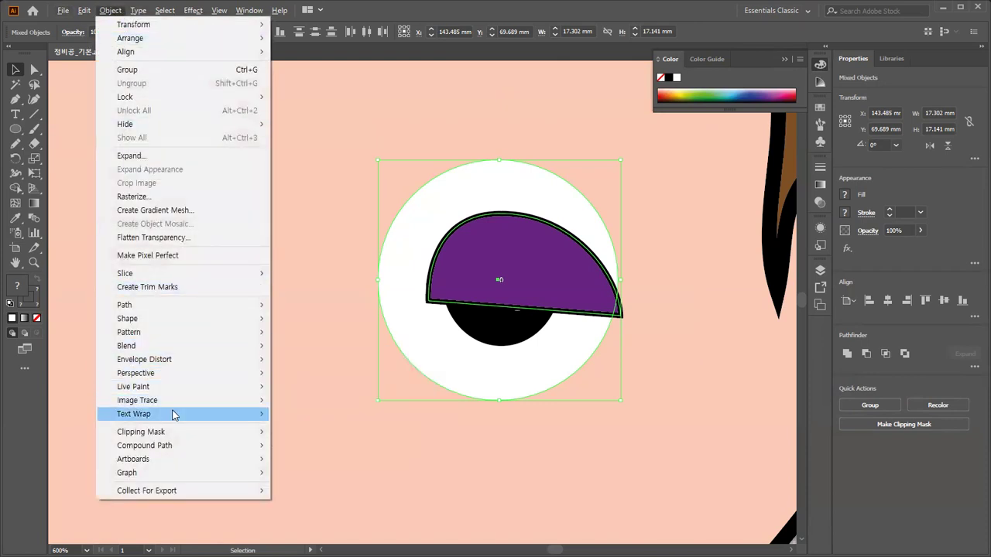
mouse_move(180, 449)
mouse_move(227, 433)
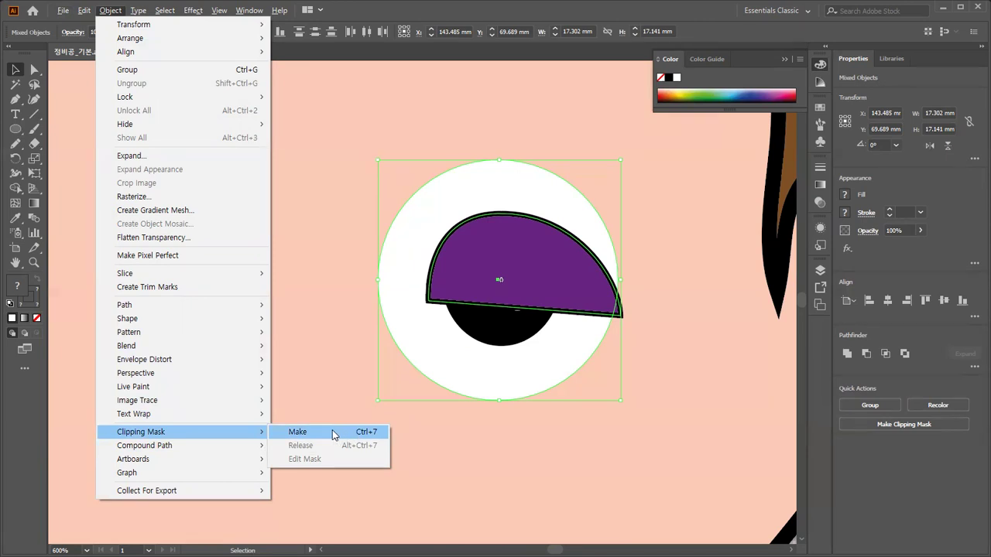
click(333, 435)
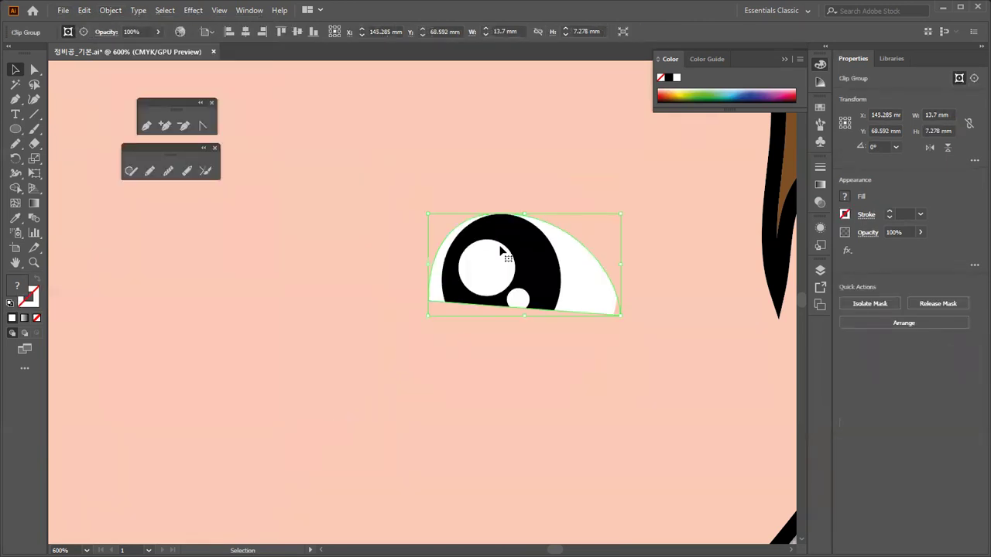
click(552, 185)
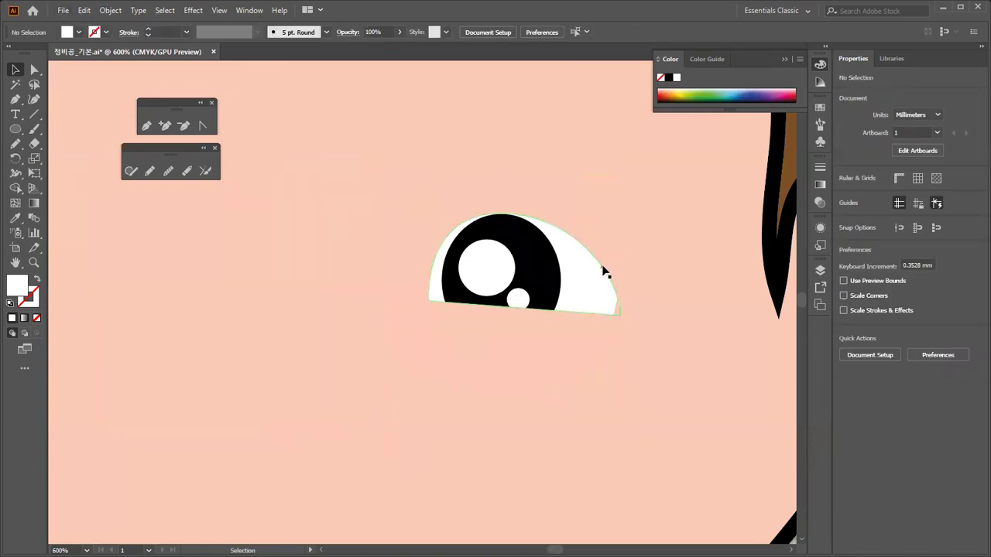
Examine the clipped eye's mask and circle paths in outline view, and return to the colour preview.
key(a)
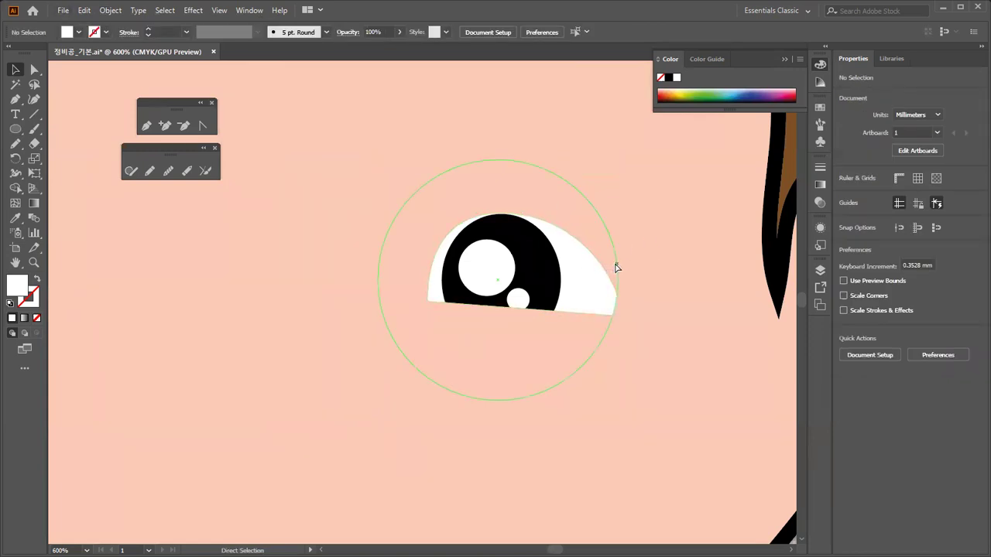
key(ctrl+y)
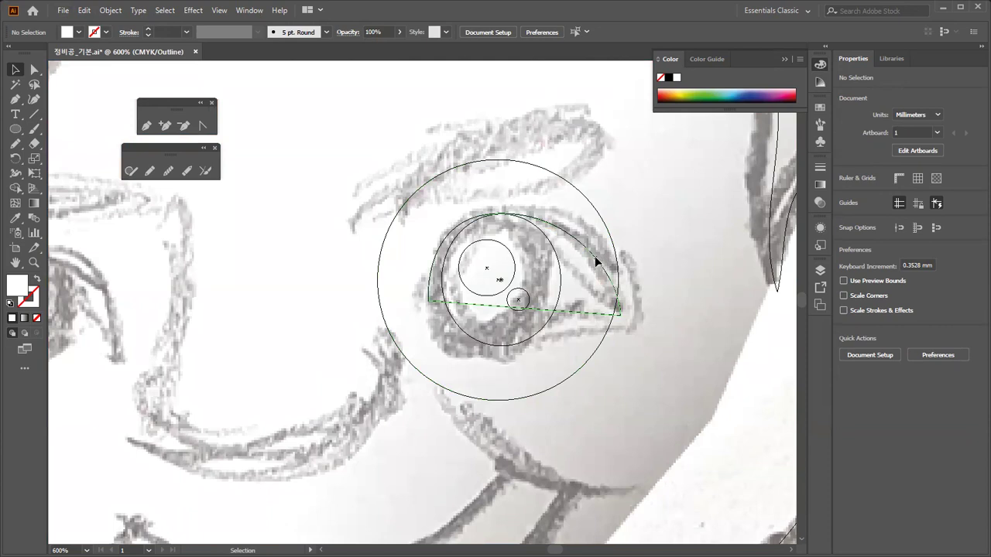
click(596, 261)
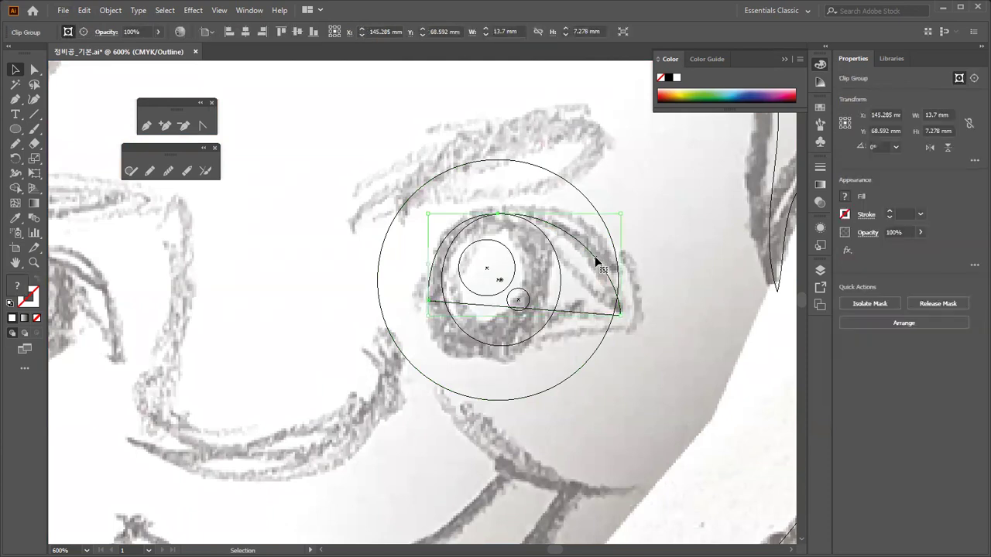
click(587, 196)
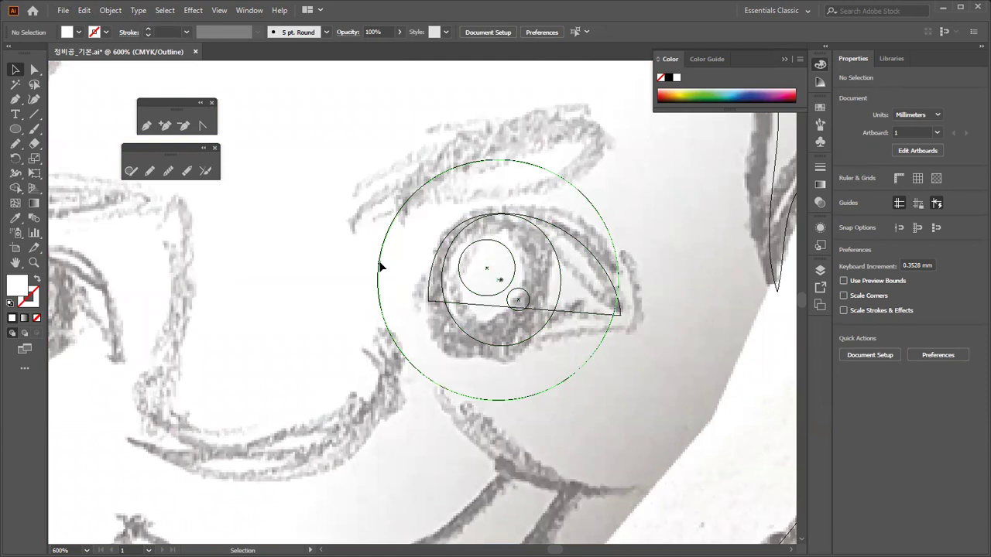
key(ctrl+y)
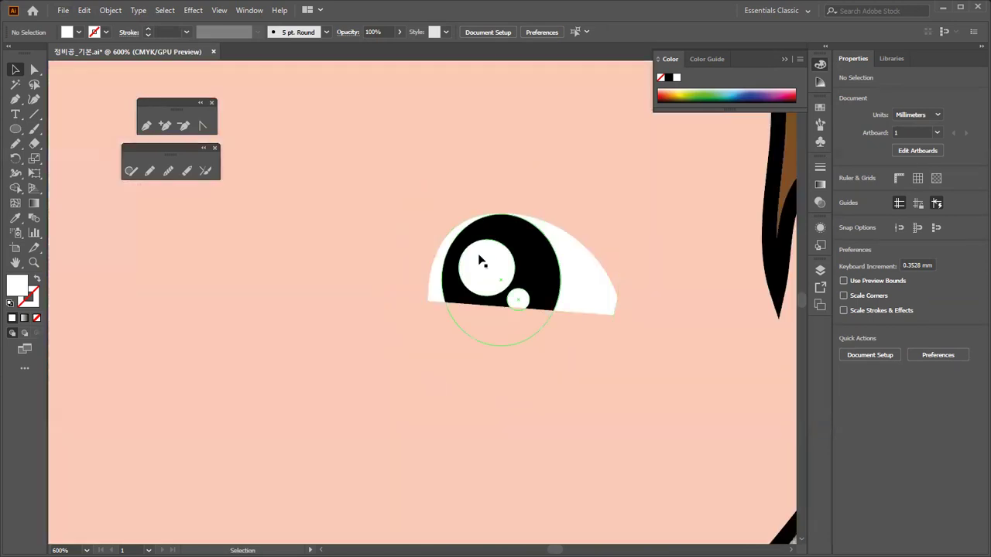
Isolate the eye's clip group and move the pupil symbol up and slightly to the right within the mask.
click(533, 268)
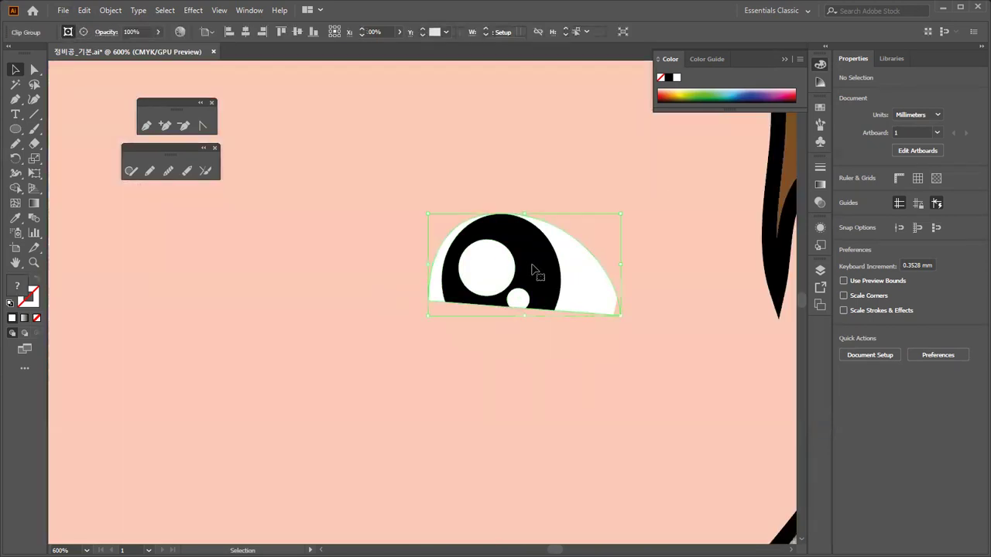
double_click(533, 269)
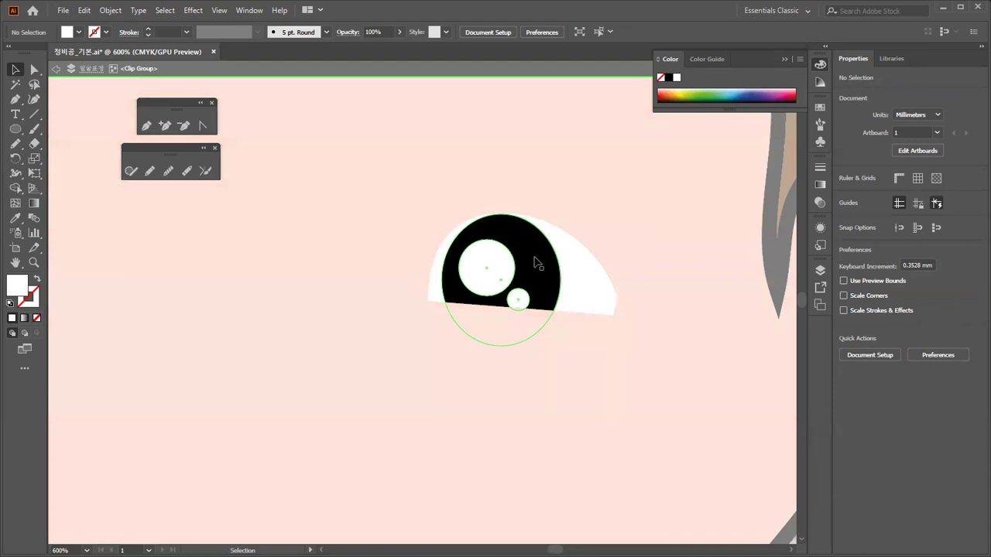
drag(544, 258, 562, 214)
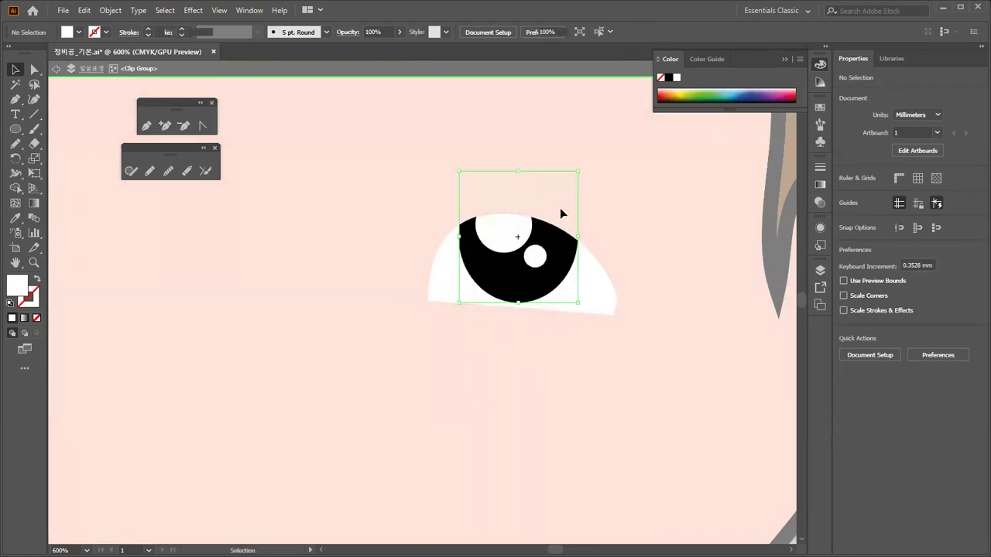
Nudge the white circle inside the clip group right to X 145.521 mm, and exit isolation mode.
click(618, 277)
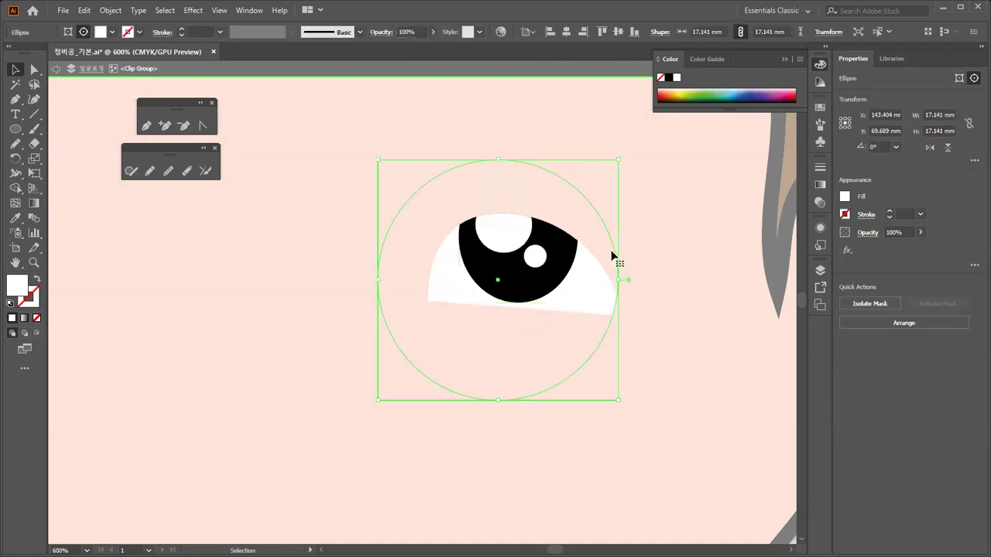
key(Right)
key(Right)
key(Right)
key(Right)
key(Right)
key(Right)
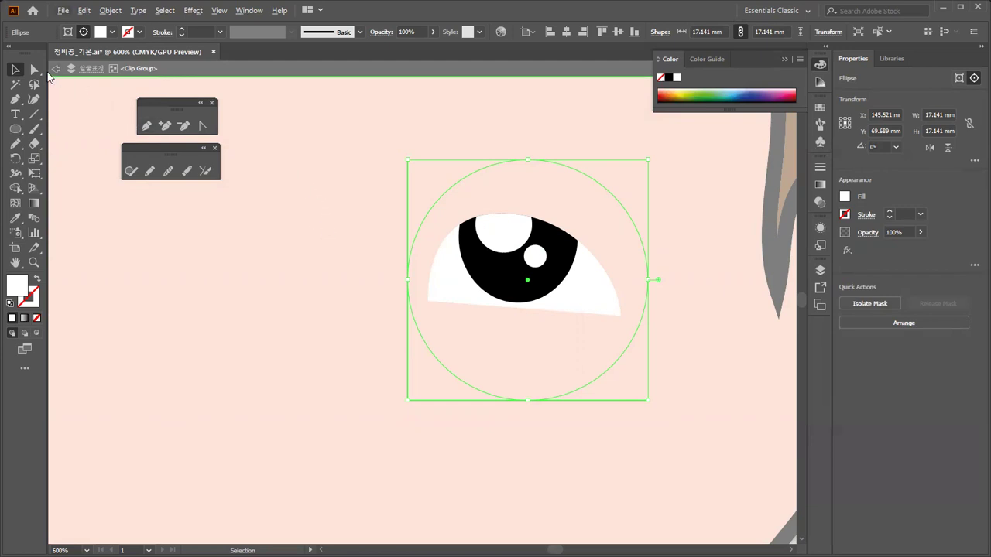
double_click(342, 200)
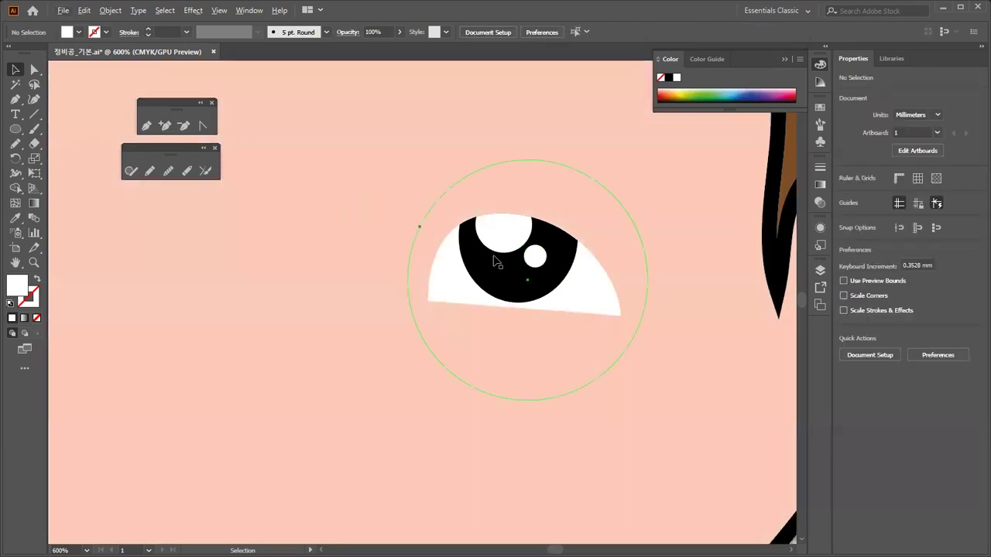
key(a)
key(ctrl+minus)
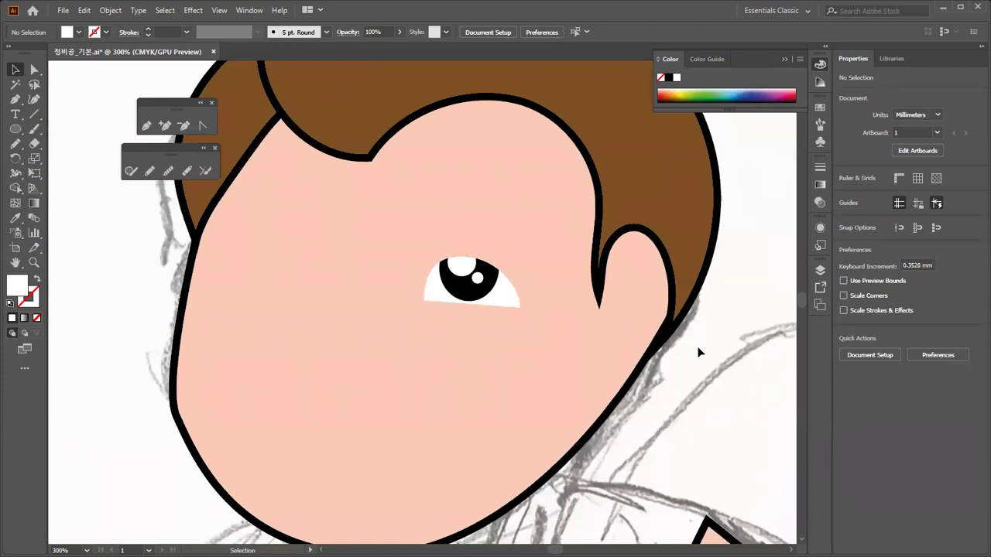
Isolate the eye's clip group, move the pupil symbol to about X 147.8 mm, Y 68.8 mm near the outer corner, and exit isolation.
click(473, 286)
double_click(474, 288)
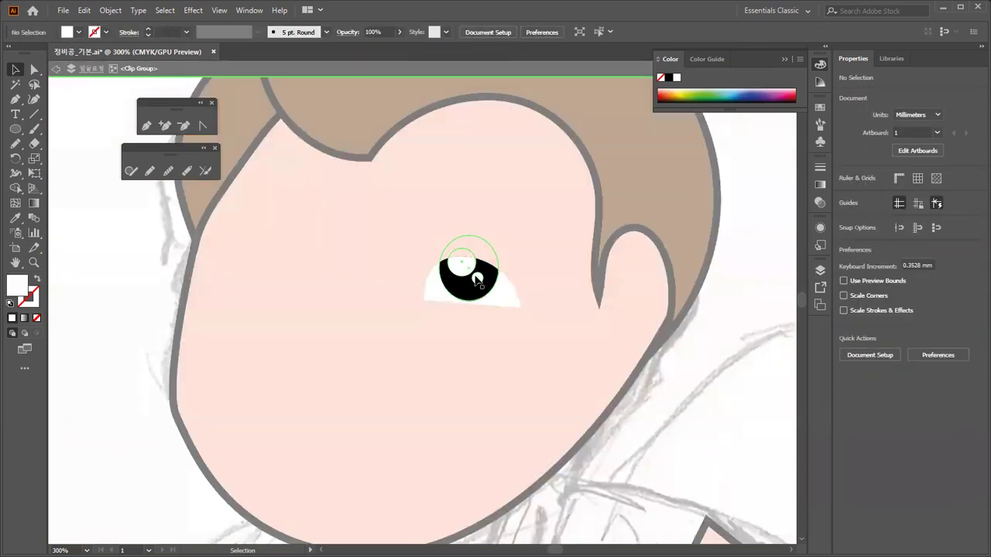
click(464, 285)
drag(465, 283, 488, 283)
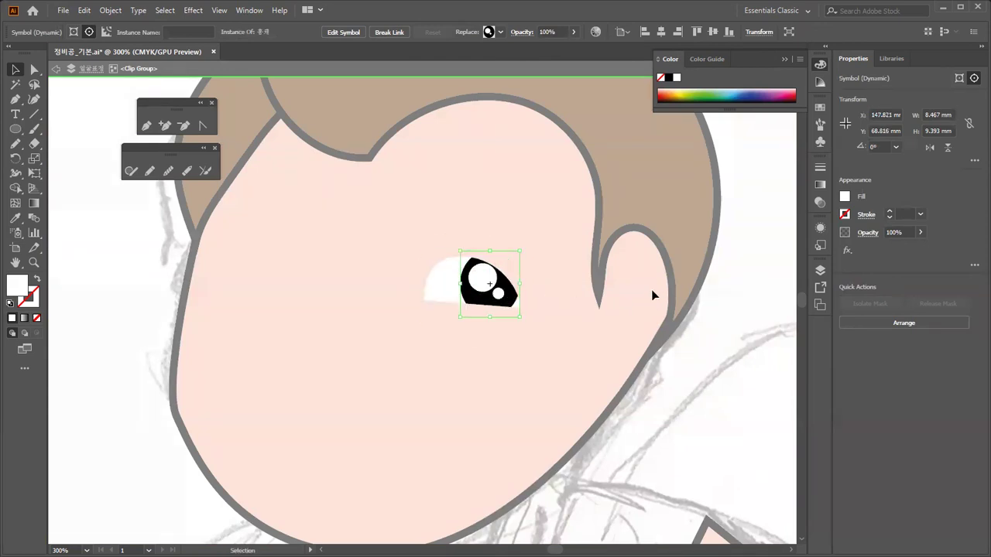
double_click(636, 281)
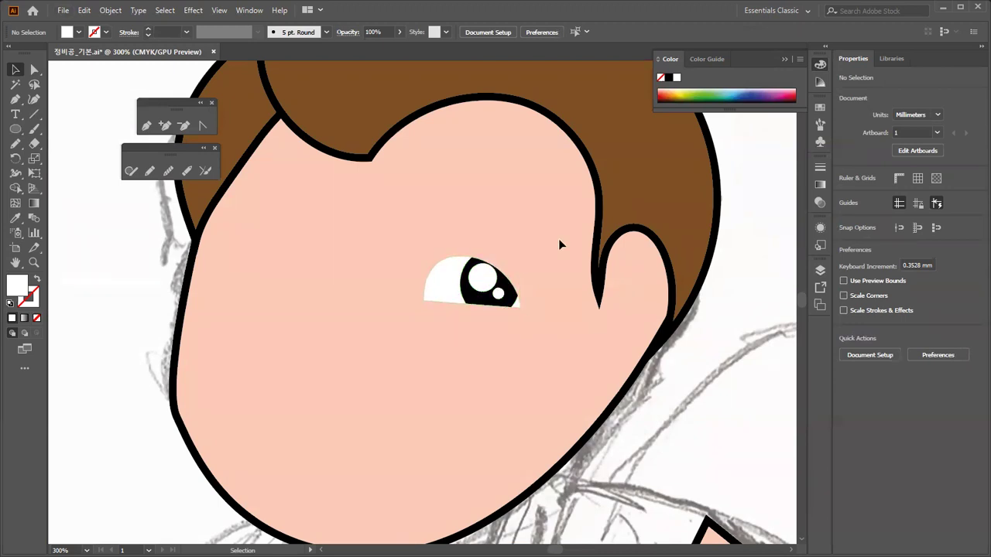
Move the pupil symbol inside the clip group back toward the eye's upper middle and shrink it to about 6.85 by 7.6 mm.
double_click(486, 285)
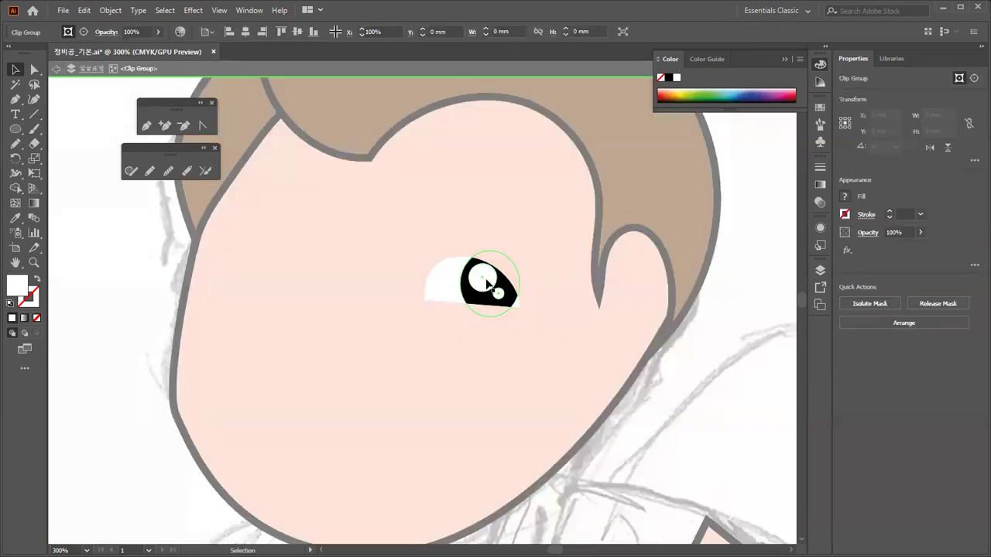
mouse_move(487, 286)
mouse_down()
mouse_move(469, 271)
mouse_move(470, 283)
mouse_up()
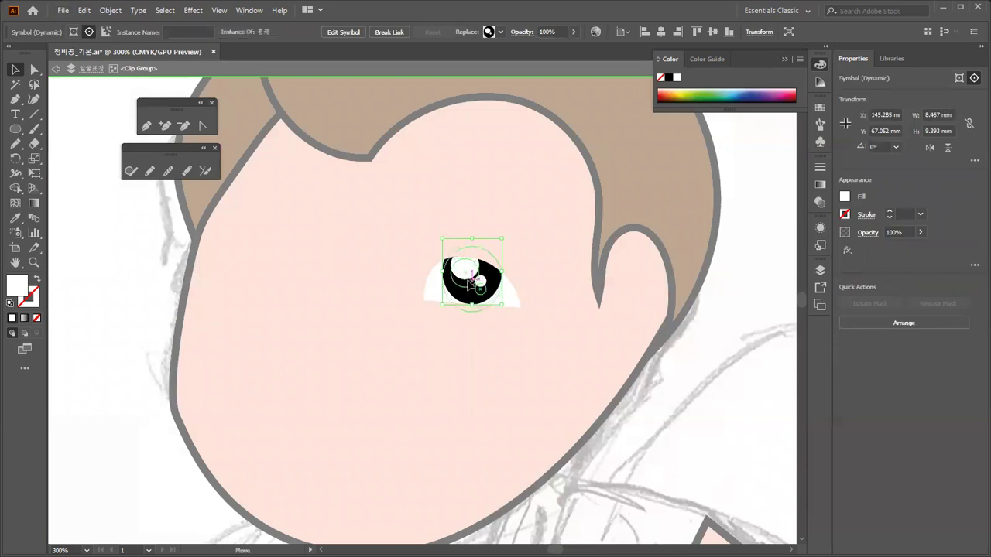
drag(502, 322, 526, 335)
key(ctrl+z)
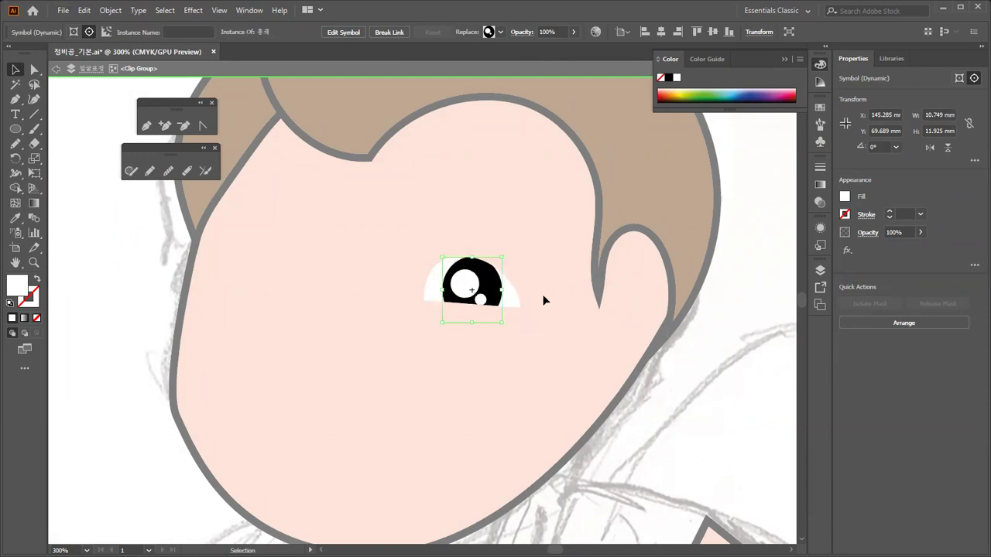
click(544, 299)
click(494, 287)
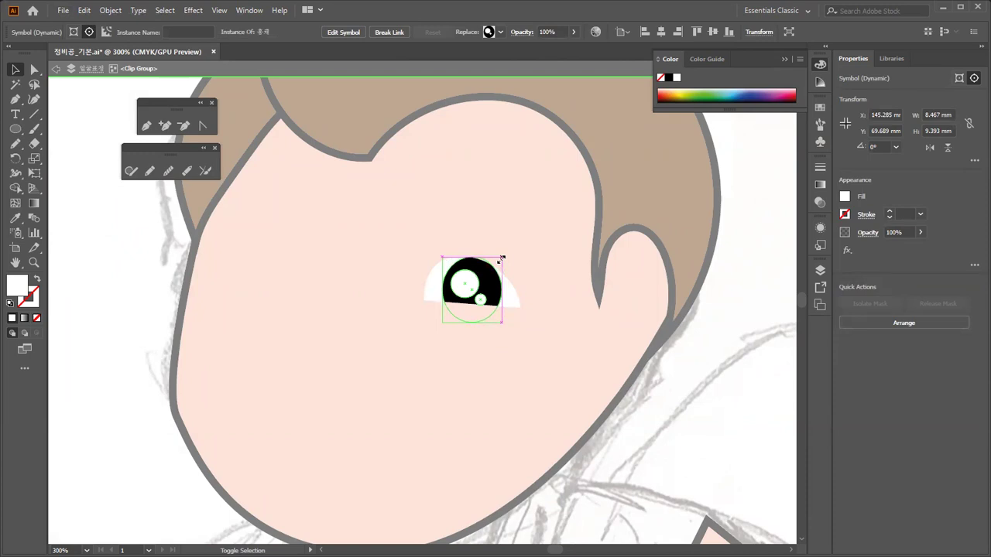
drag(503, 258, 492, 297)
double_click(565, 255)
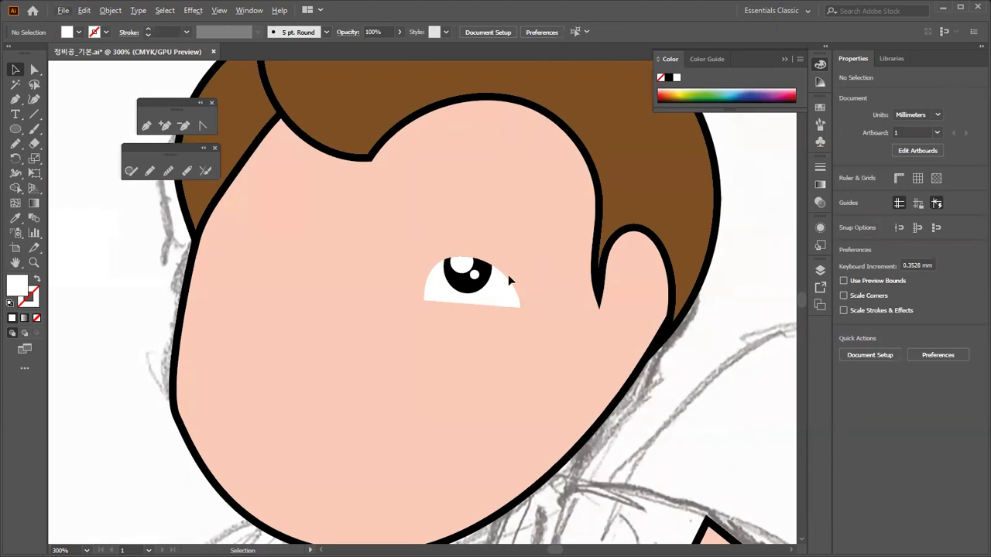
Lower the pupil symbol inside the clip group to about Y 68.2 mm, enlarge it to about 8.1 by 9 mm, and exit isolation.
double_click(463, 292)
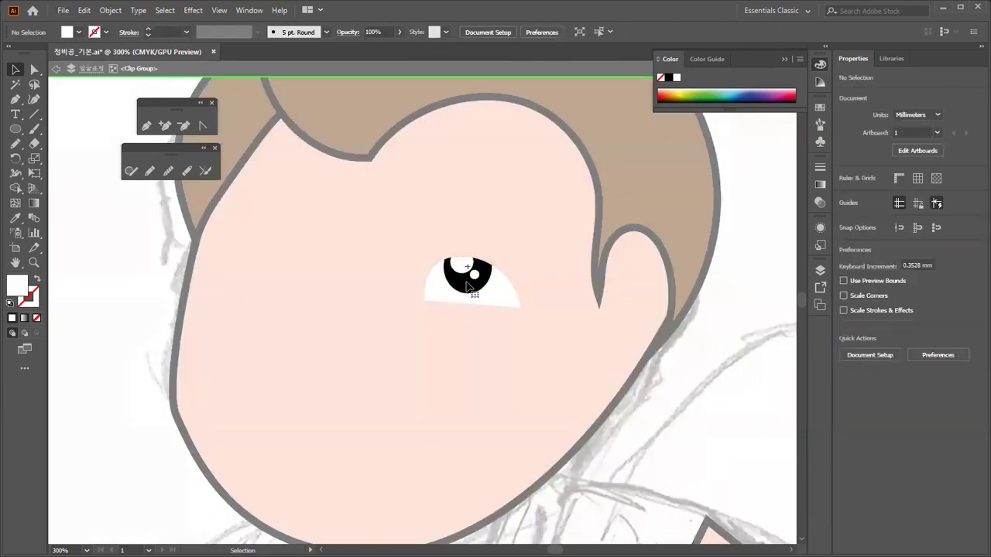
click(468, 287)
drag(469, 287, 477, 299)
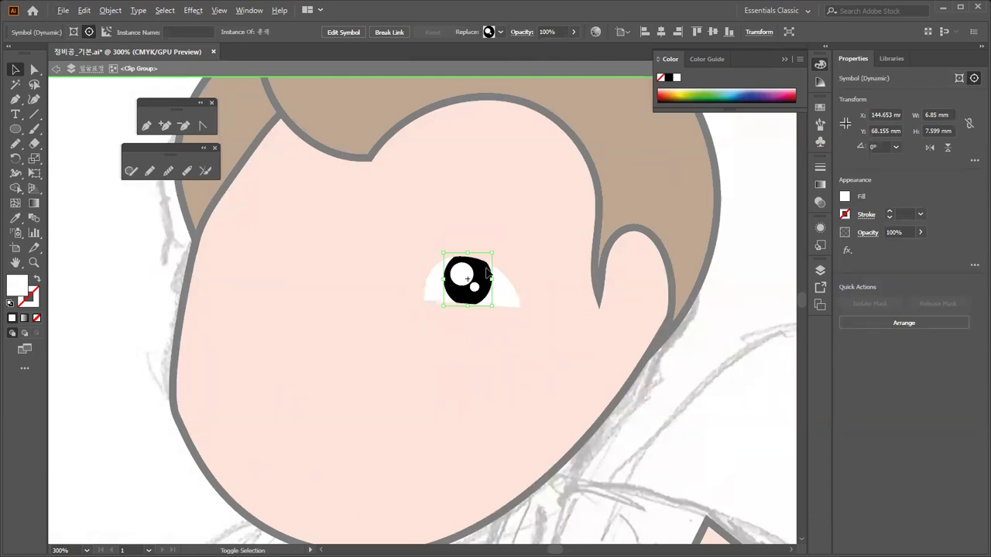
drag(493, 253, 518, 249)
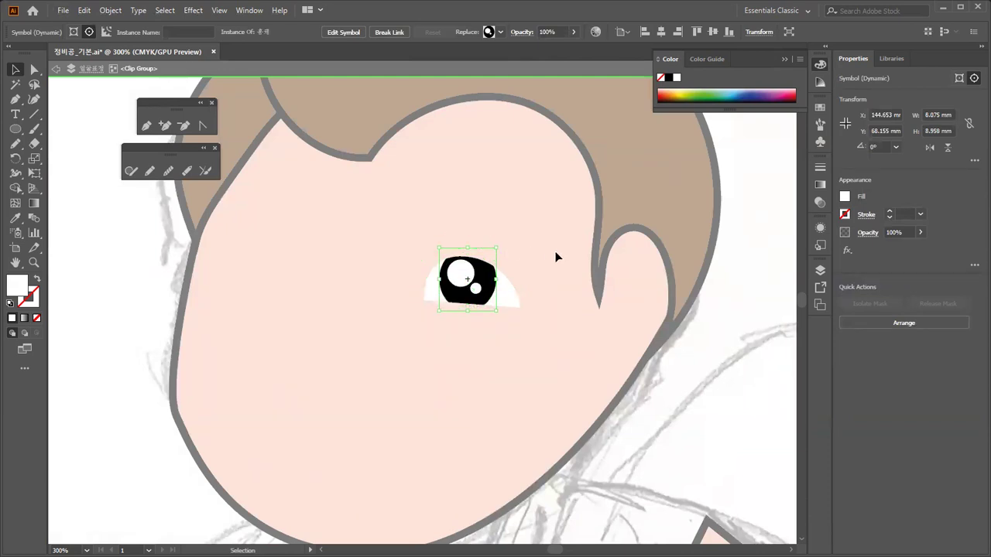
double_click(557, 262)
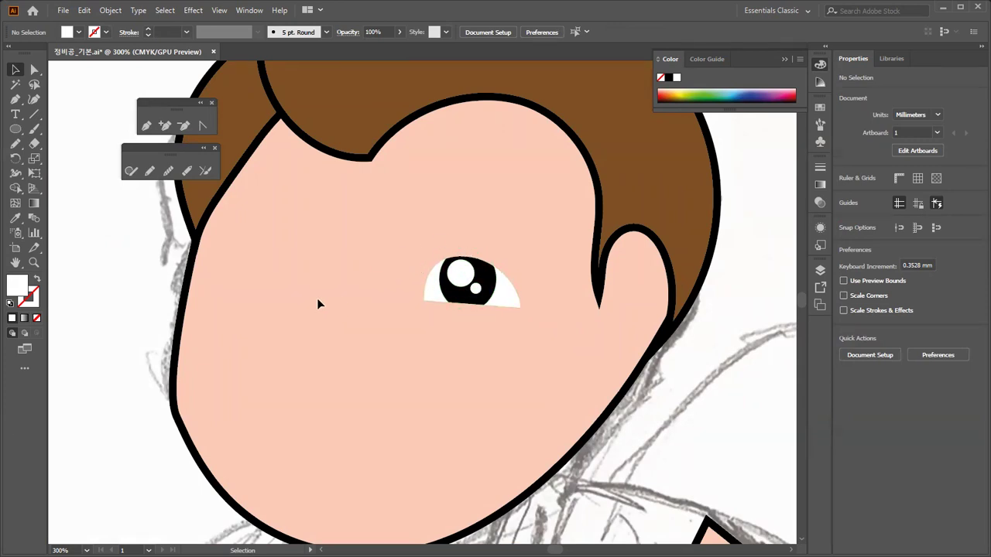
Select the eye's clip group, detach the Rotate and Reflect tools as a floating palette over the forehead, and activate Reflect.
key(a)
key(ctrl+y)
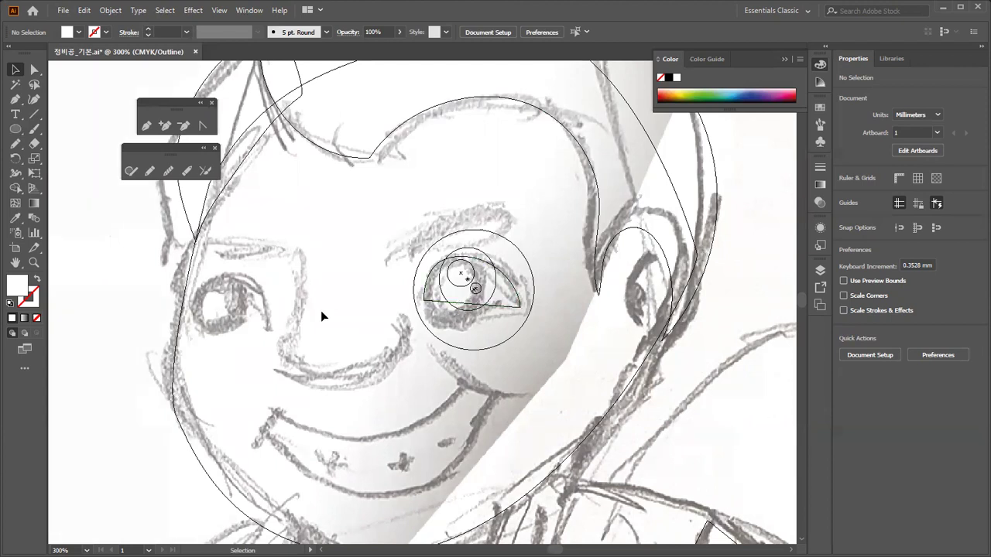
key(ctrl+y)
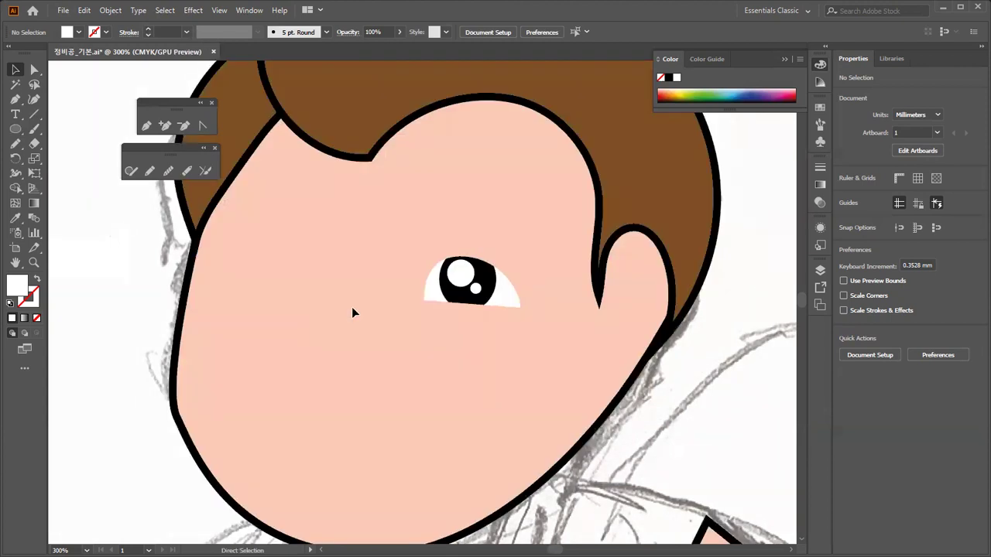
click(511, 302)
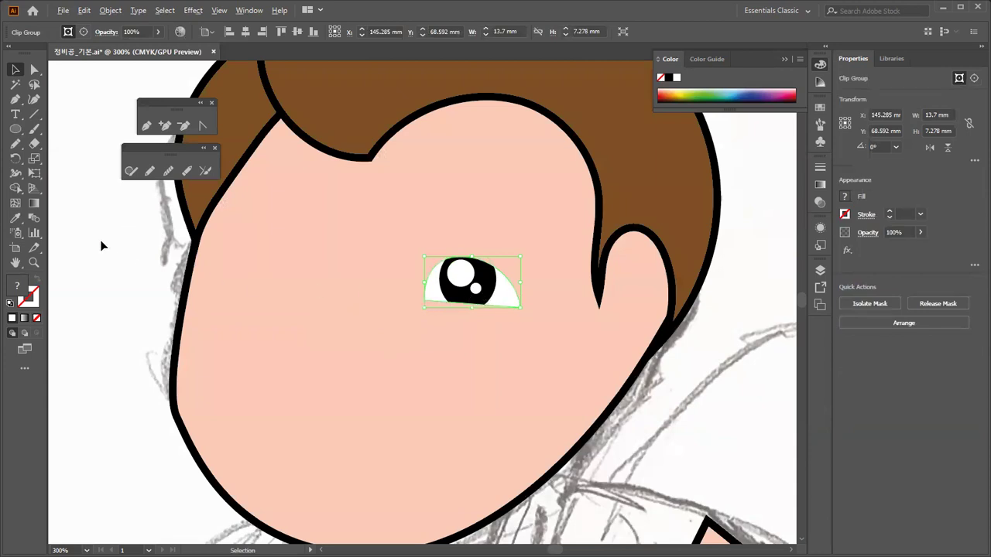
click(14, 159)
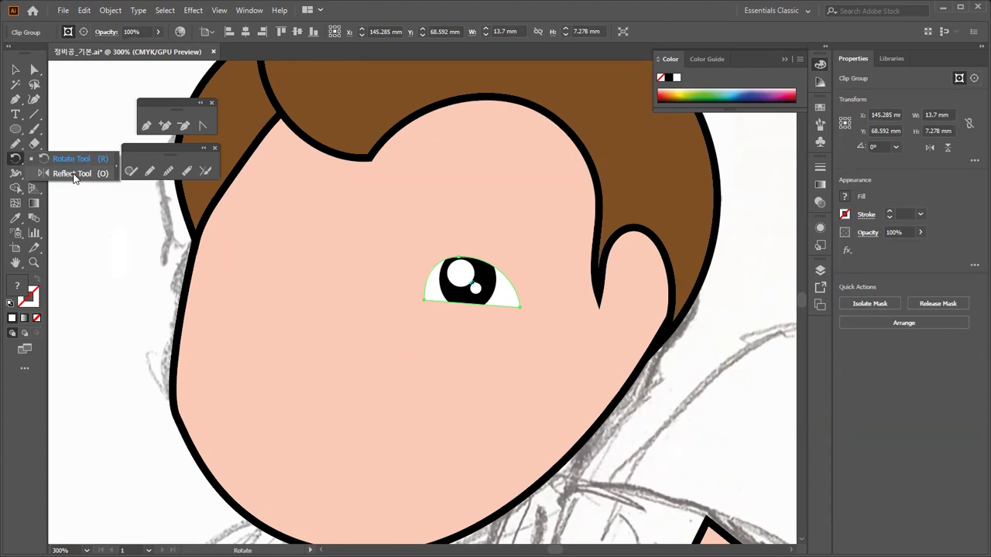
click(115, 168)
drag(42, 172, 351, 203)
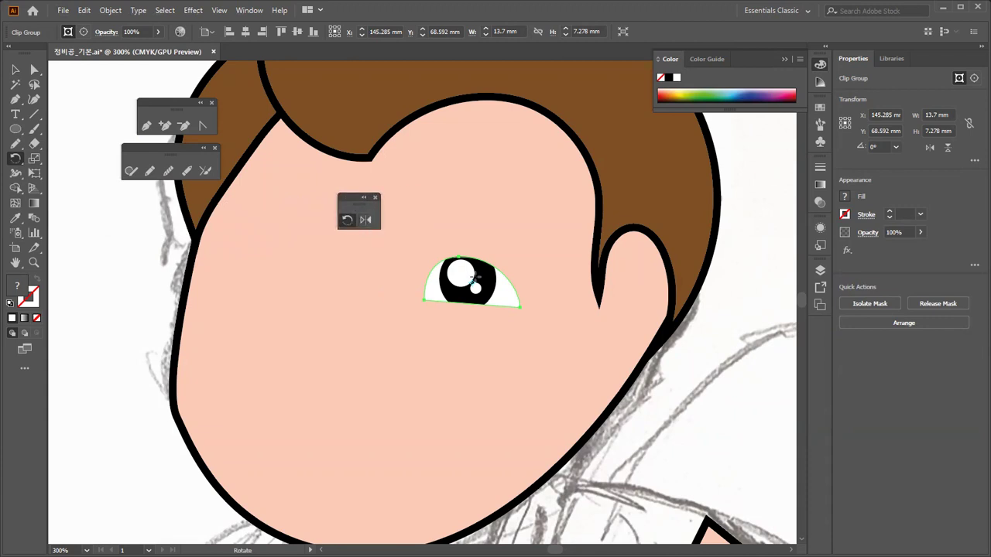
click(368, 222)
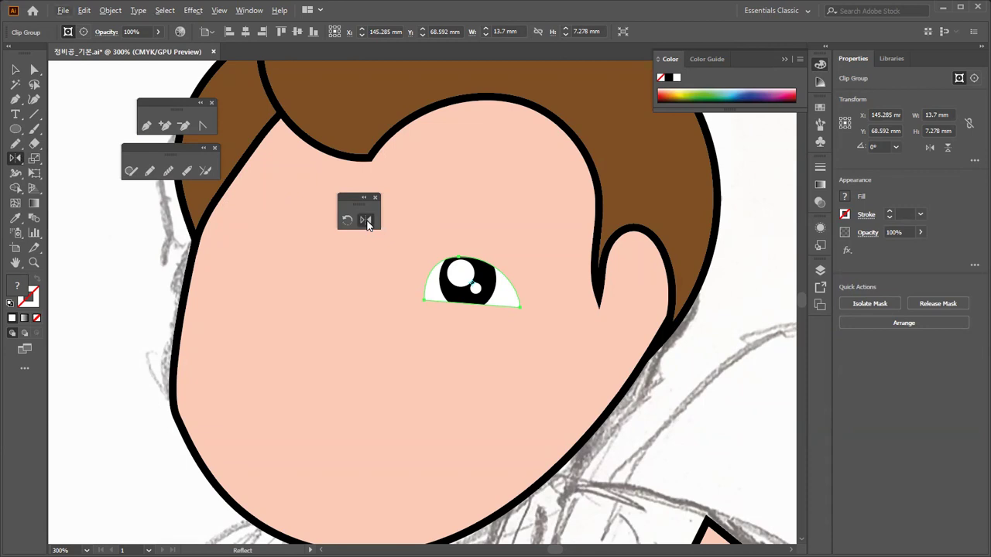
Reflect a copy of the eye across a vertical axis through the sketched nose bridge, comparing the preview first, and deselect it in colour preview.
key(ctrl+y)
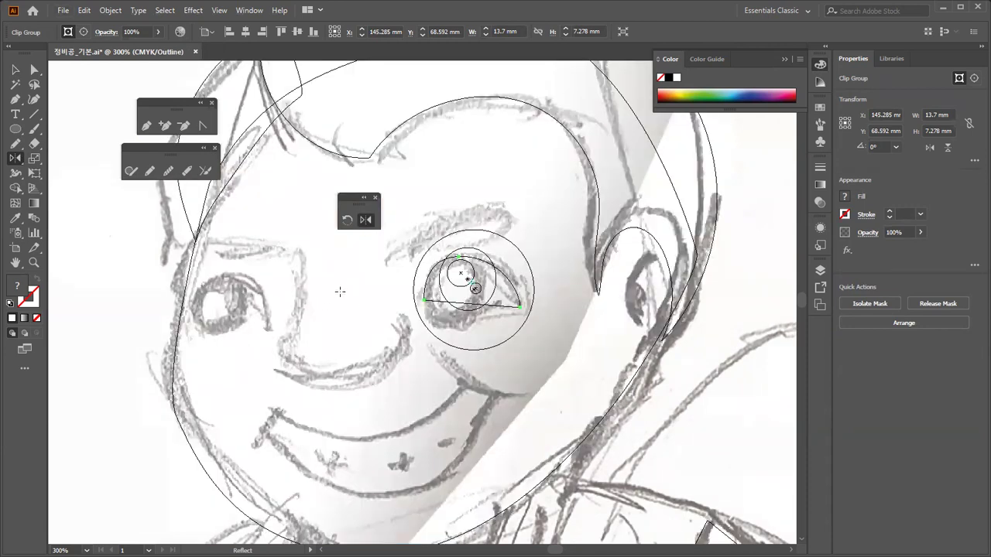
click(367, 220)
key(Return)
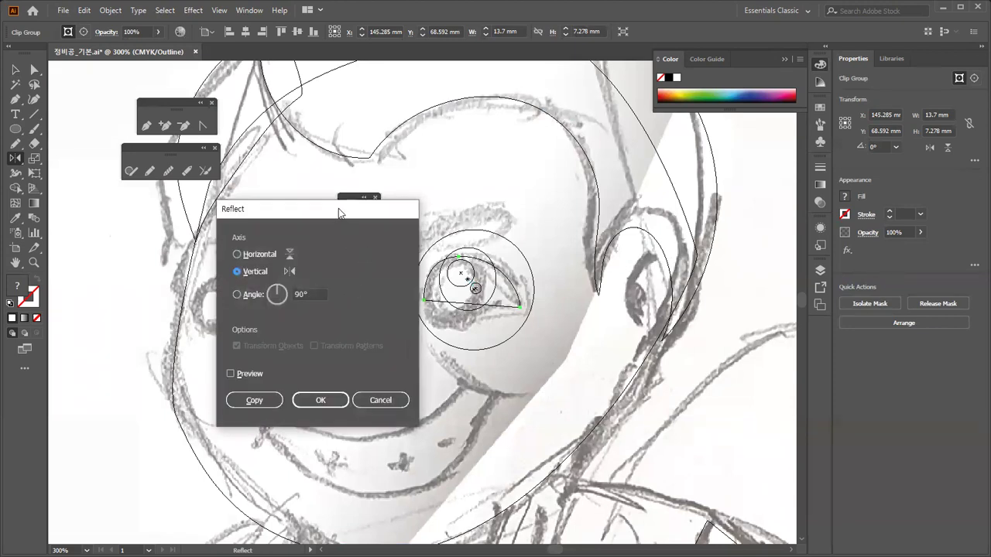
drag(338, 208, 662, 213)
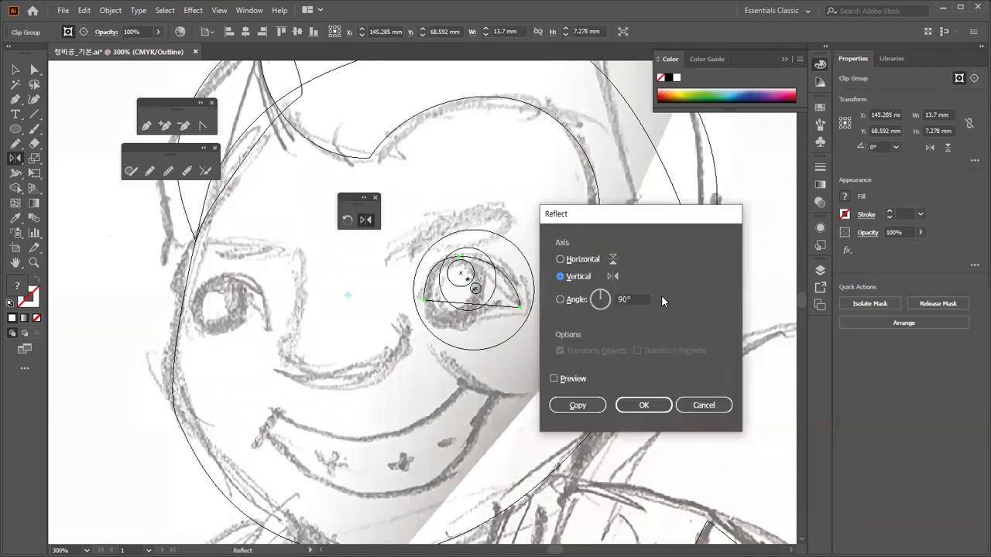
click(554, 379)
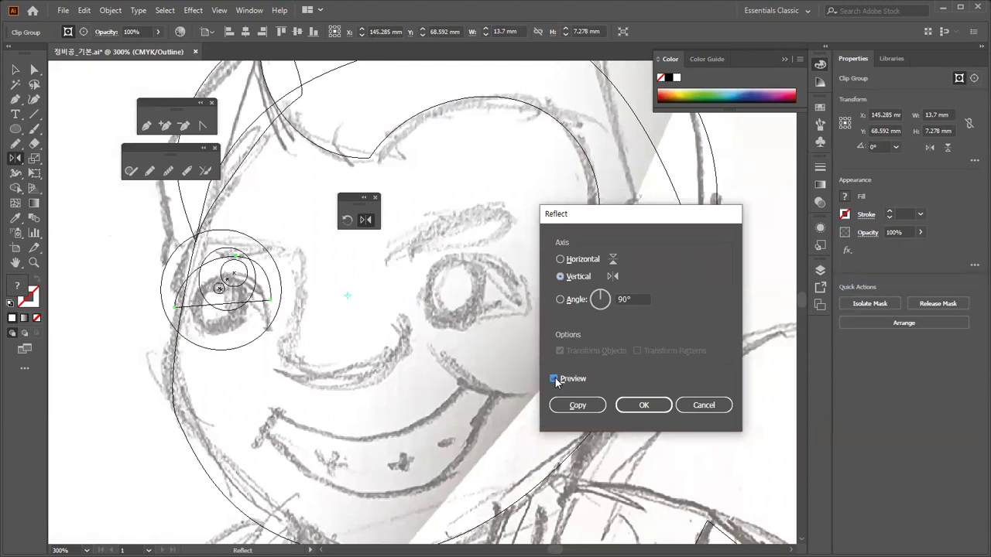
click(553, 378)
click(553, 379)
click(553, 378)
click(553, 378)
click(553, 379)
click(554, 379)
click(554, 379)
click(553, 378)
click(553, 378)
click(553, 379)
click(584, 406)
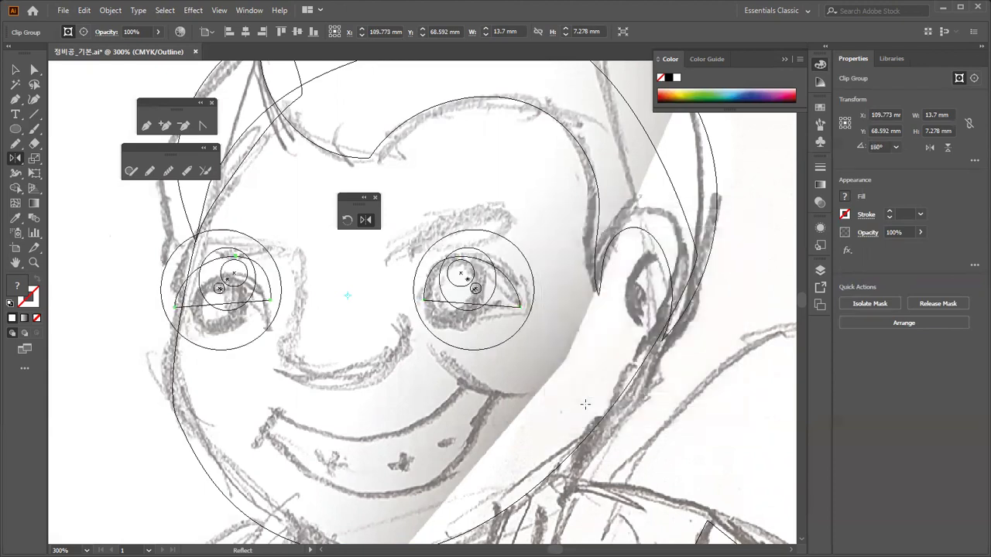
key(v)
key(ctrl+shift+a)
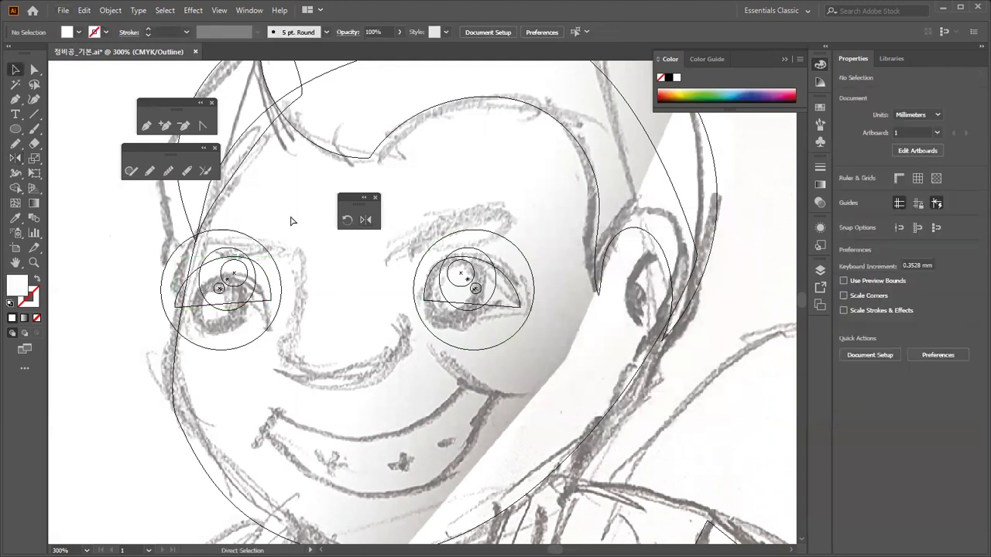
key(ctrl+y)
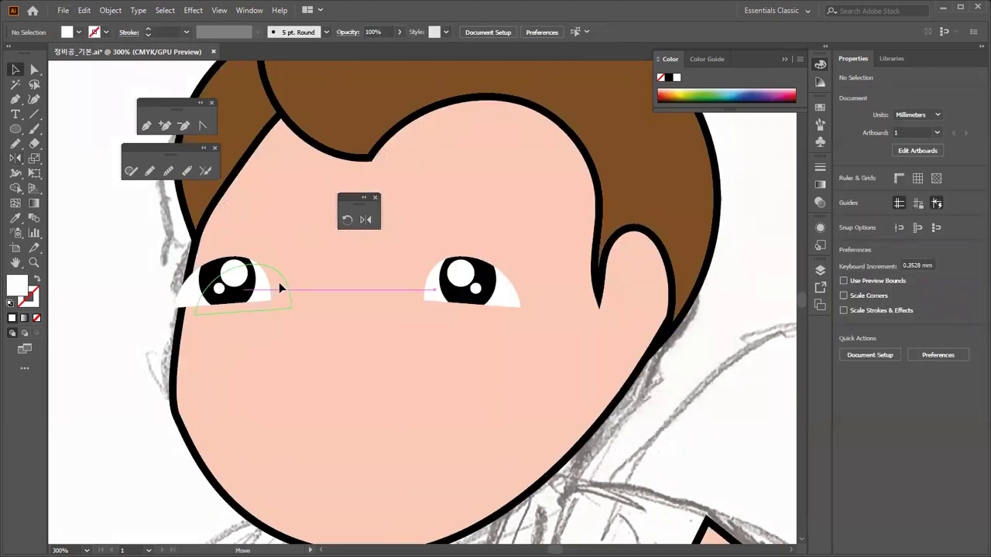
Move and rotate the mirrored eye onto its sketched eye, to about X 111.3 mm, Y 70.6 mm and 177.05°, and deselect it.
drag(280, 288, 299, 269)
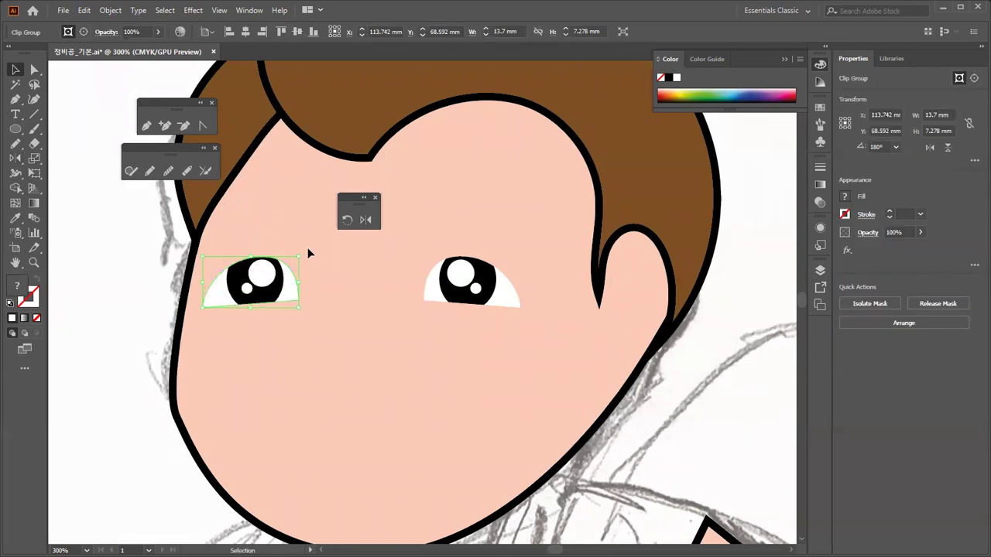
drag(302, 249, 305, 257)
key(ctrl+y)
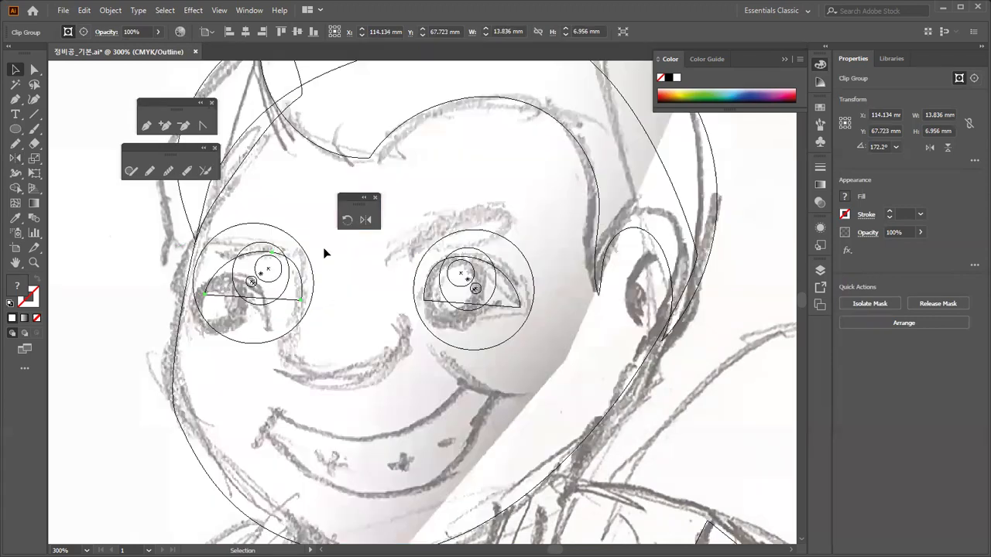
drag(285, 273, 248, 321)
drag(304, 272, 285, 284)
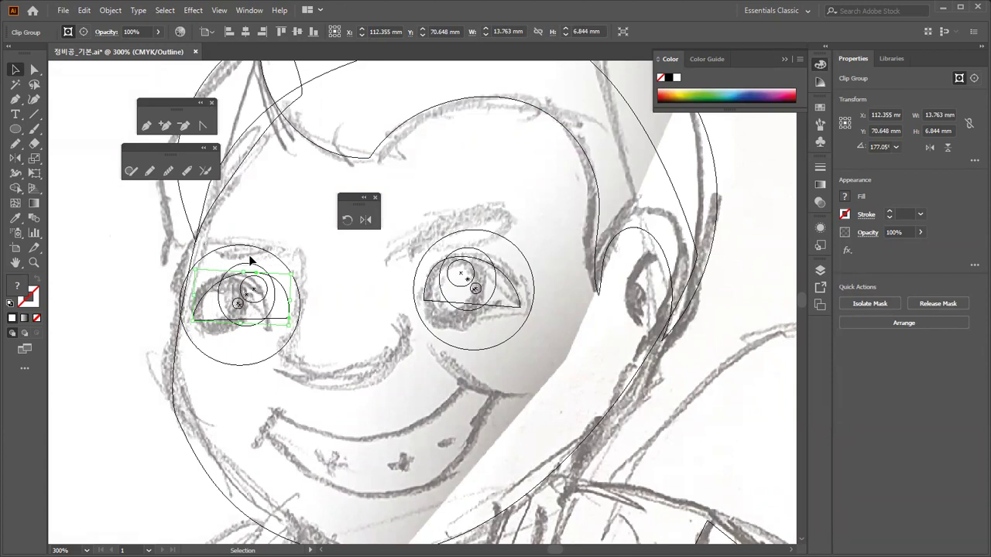
key(Left)
key(Left)
key(Left)
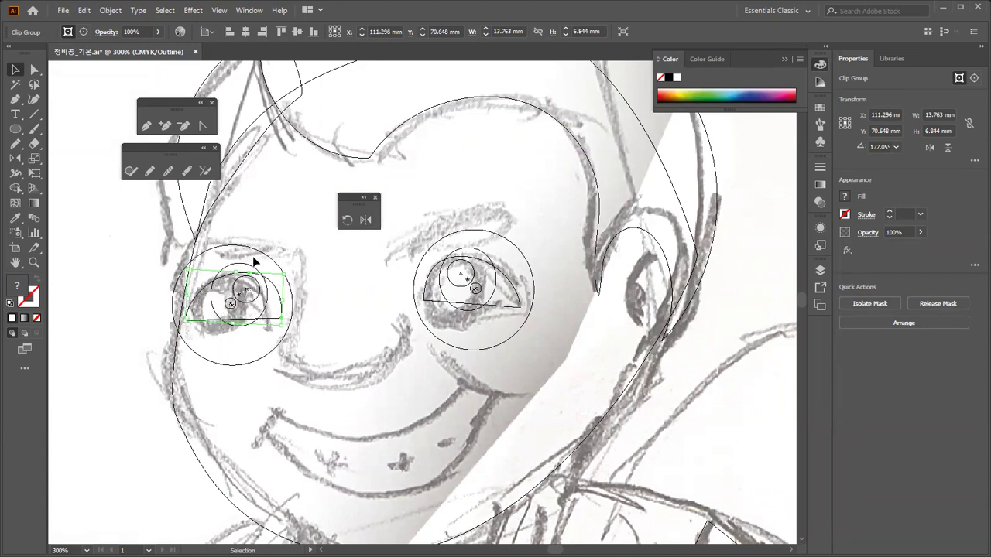
click(478, 304)
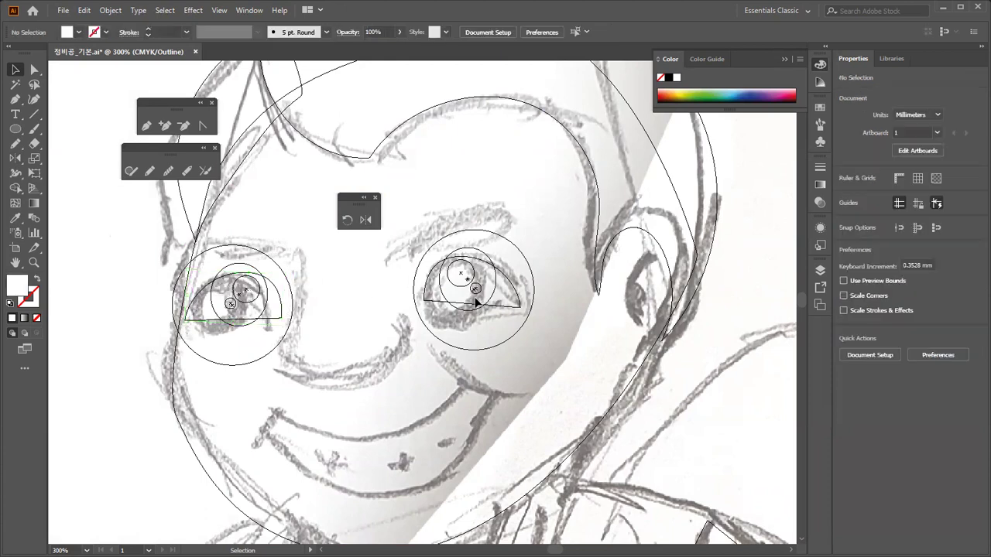
Enlarge the original eye's clip group to about 14.46 by 7.68 mm and nudge it down to Y 69.499 mm over the sketch.
drag(424, 248, 550, 268)
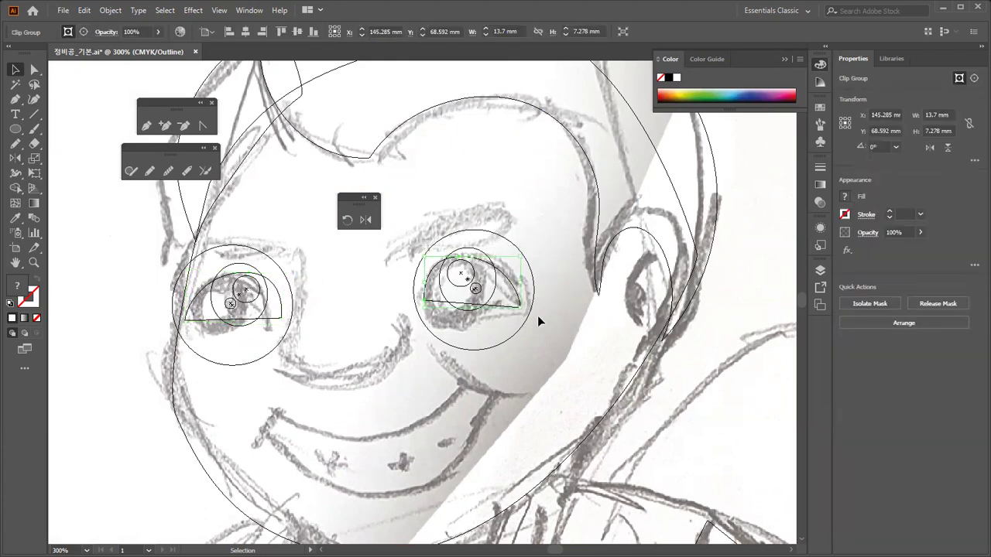
drag(521, 307, 533, 305)
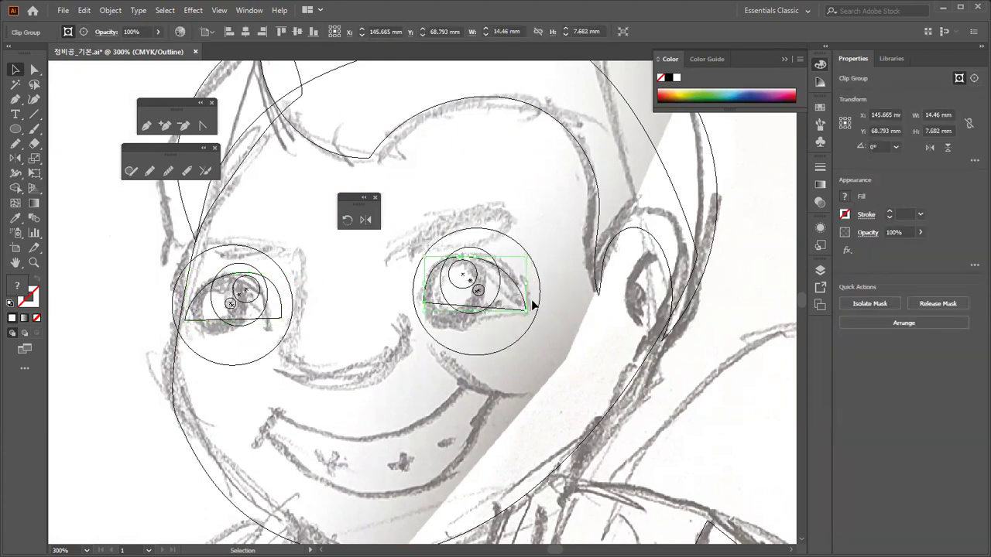
key(Down)
key(Down)
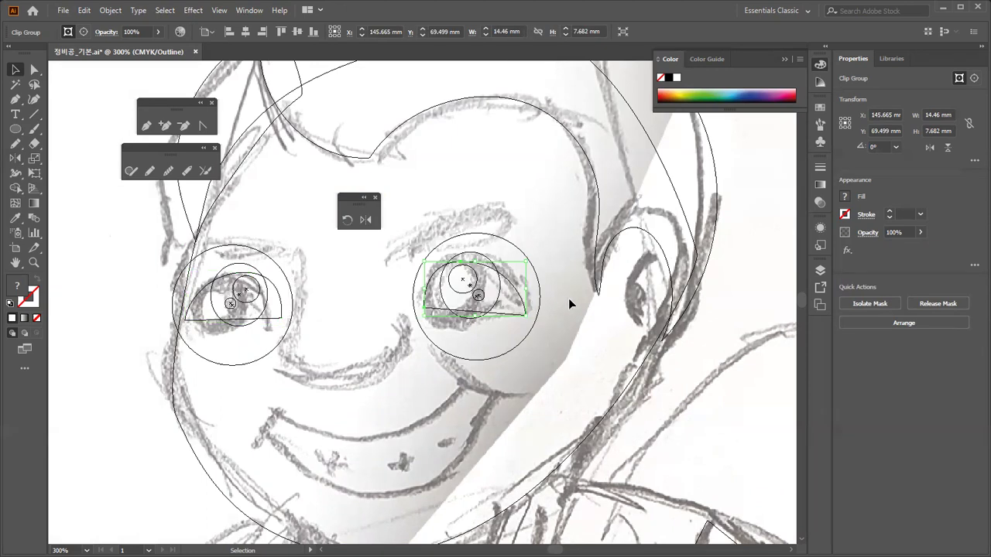
click(534, 225)
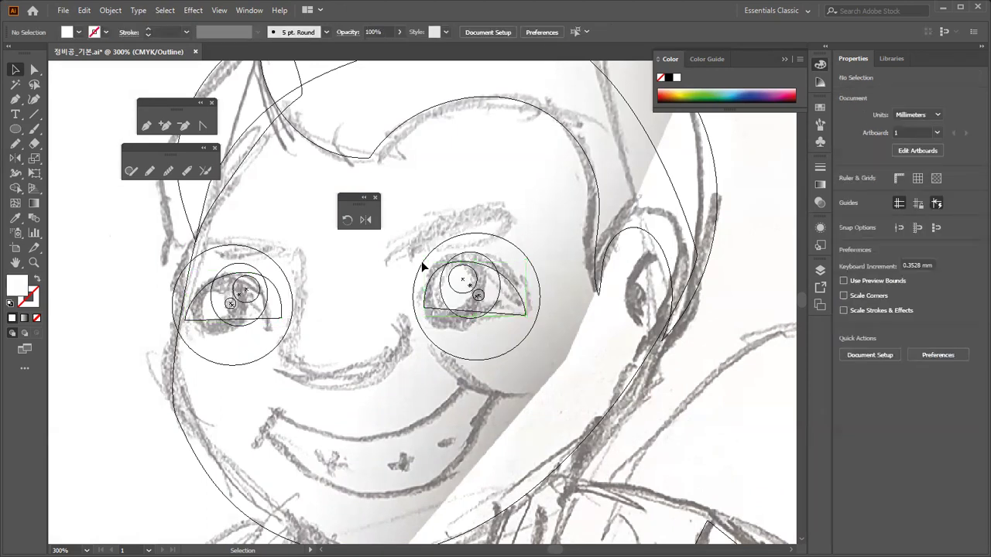
Return to colour preview and try repositioning the pupil inside the mirrored eye's clip group, exiting isolation when done.
key(a)
key(ctrl+y)
click(256, 308)
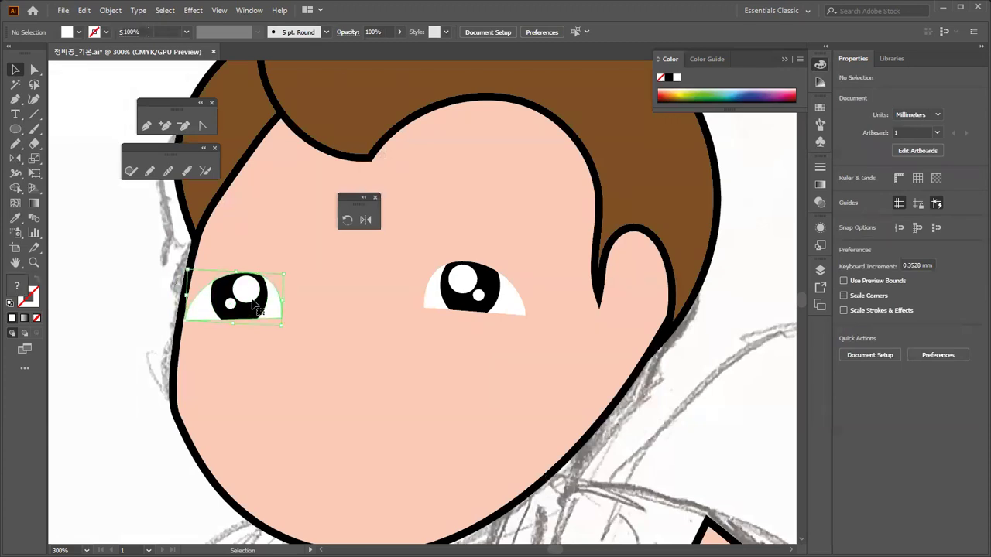
double_click(256, 307)
click(255, 307)
drag(256, 308, 246, 300)
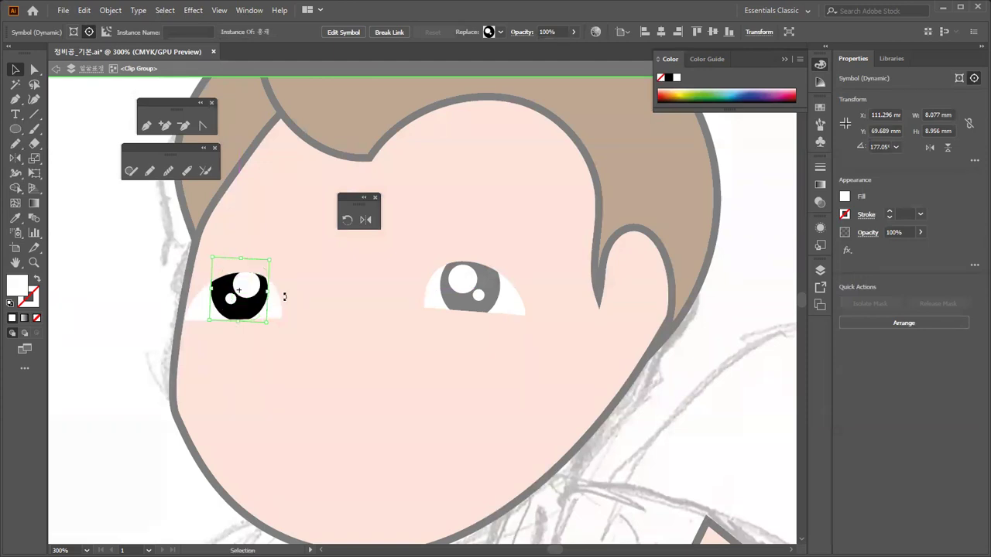
double_click(474, 291)
Scale the mirrored eye down slightly toward the nose and enlarge the original eye to about 16.07 mm wide, deselecting both.
click(477, 292)
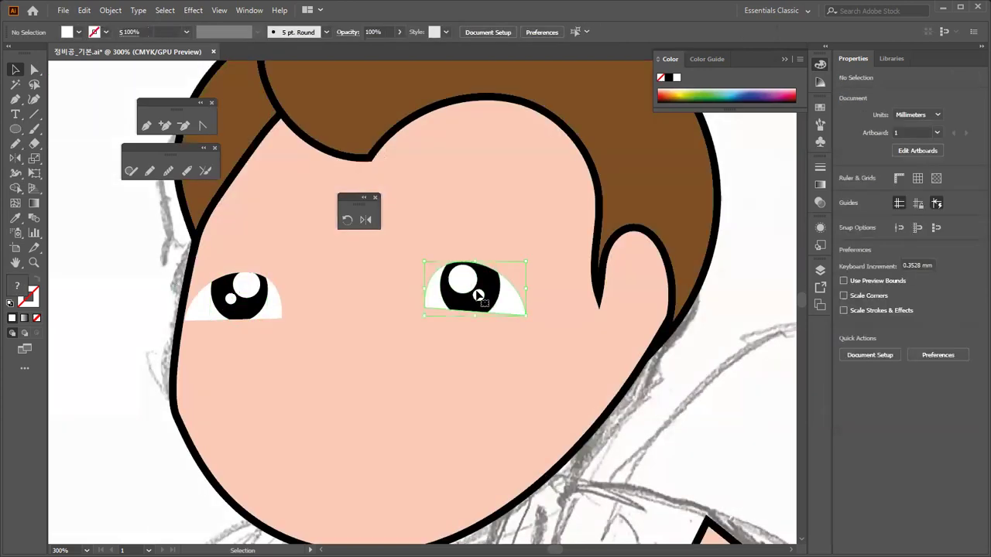
drag(479, 292, 481, 298)
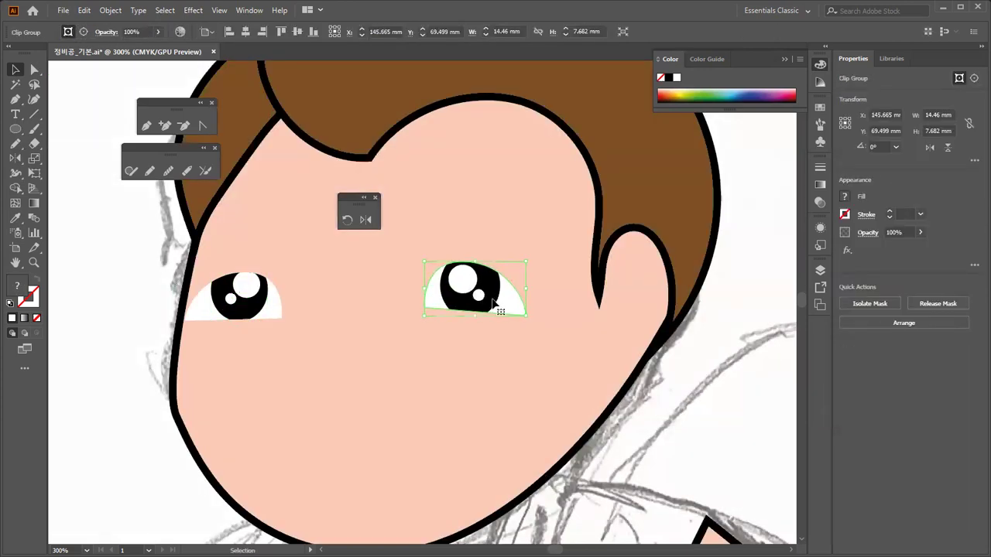
click(276, 310)
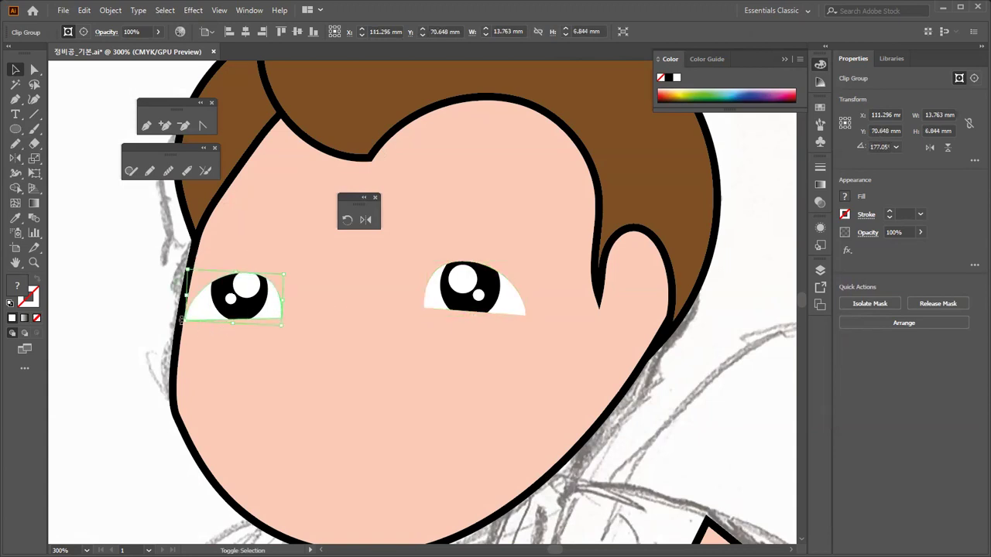
drag(187, 318, 198, 317)
click(349, 327)
click(457, 308)
drag(527, 317, 540, 331)
drag(484, 300, 482, 301)
key(ctrl+shift+a)
Move the pupil inside the original eye's clip group up and outward to about X 146.7 mm, Y 67.9 mm, and exit isolation.
double_click(476, 304)
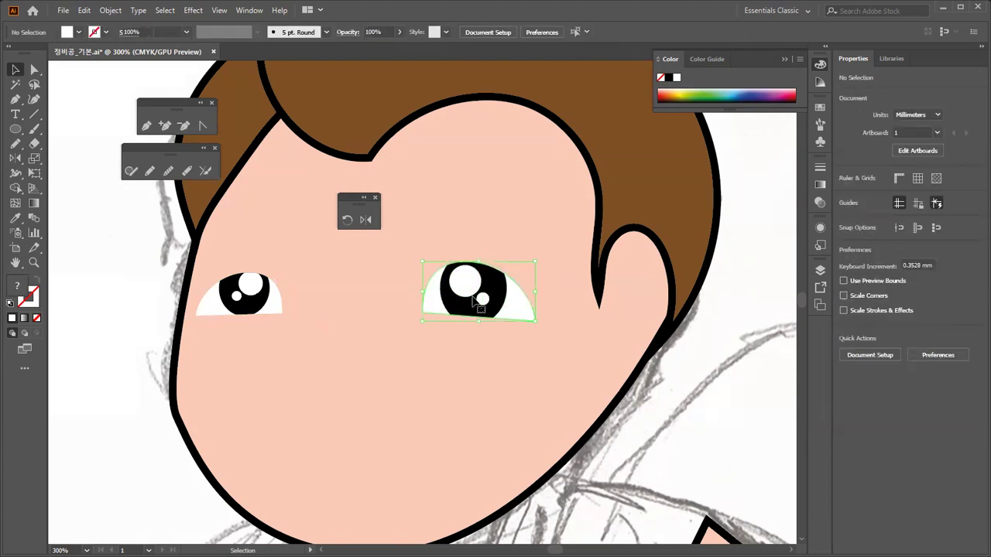
click(486, 304)
mouse_move(488, 303)
mouse_down()
mouse_move(486, 287)
mouse_move(494, 288)
mouse_up()
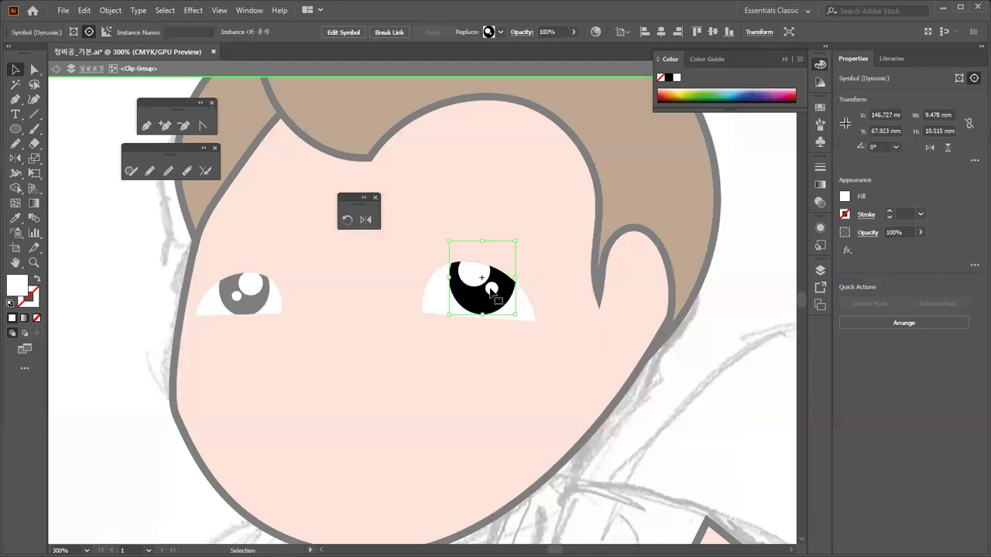
double_click(339, 289)
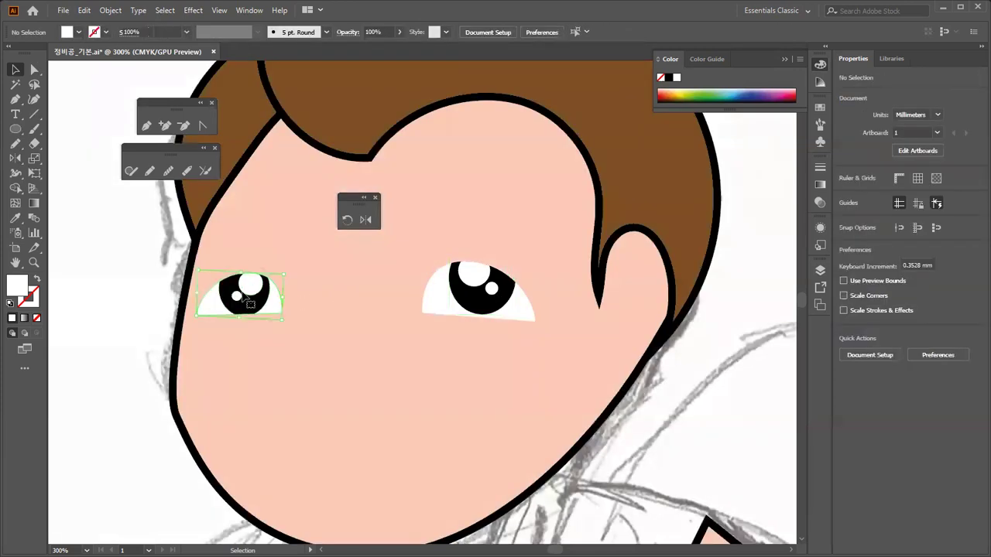
Shift the pupil inside the mirrored eye's clip group toward the nose to match the other eye's gaze, and exit isolation.
double_click(260, 306)
click(254, 291)
drag(253, 290, 265, 289)
click(367, 294)
double_click(368, 293)
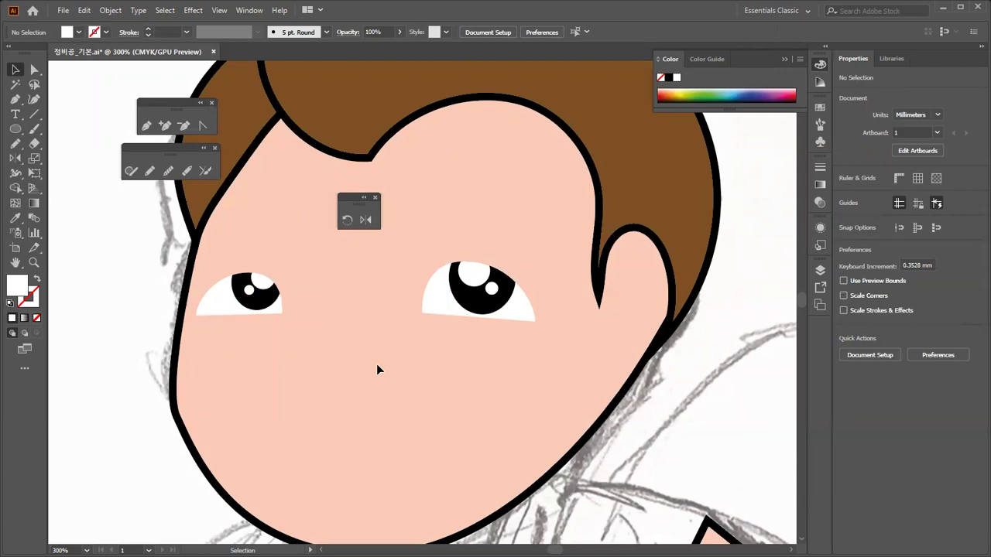
Place a duplicate of the original eye on the forehead directly above it and deselect it.
key(ctrl+minus)
key(ctrl+minus)
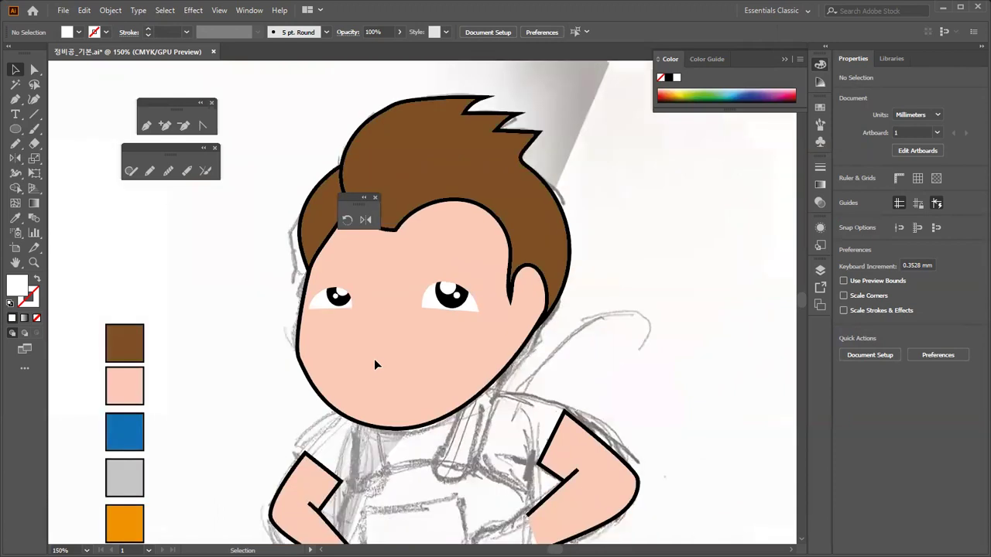
click(458, 290)
drag(459, 290, 508, 278)
click(483, 247)
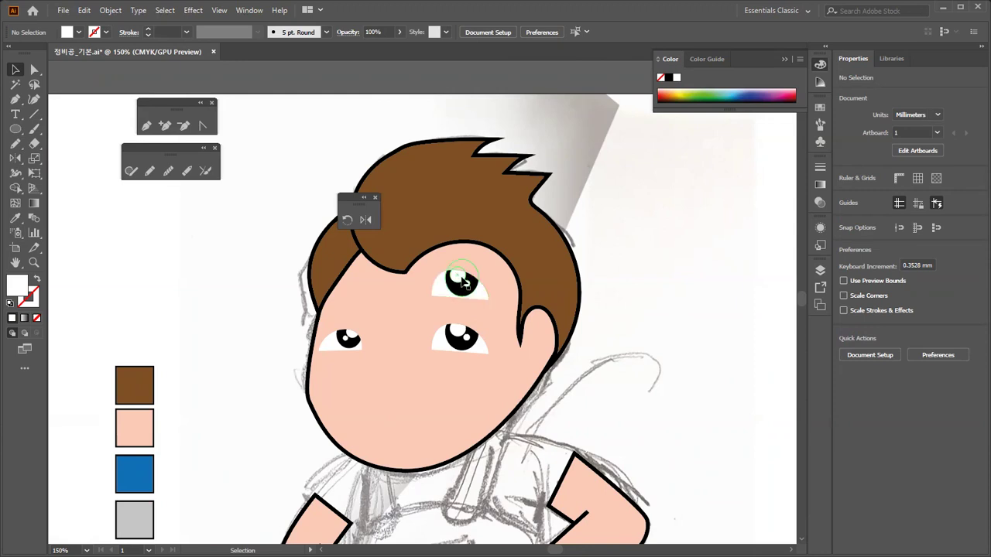
Isolate the forehead eye's clip group and move its pupil down to about X 145.6 mm, Y 54.1 mm.
double_click(464, 277)
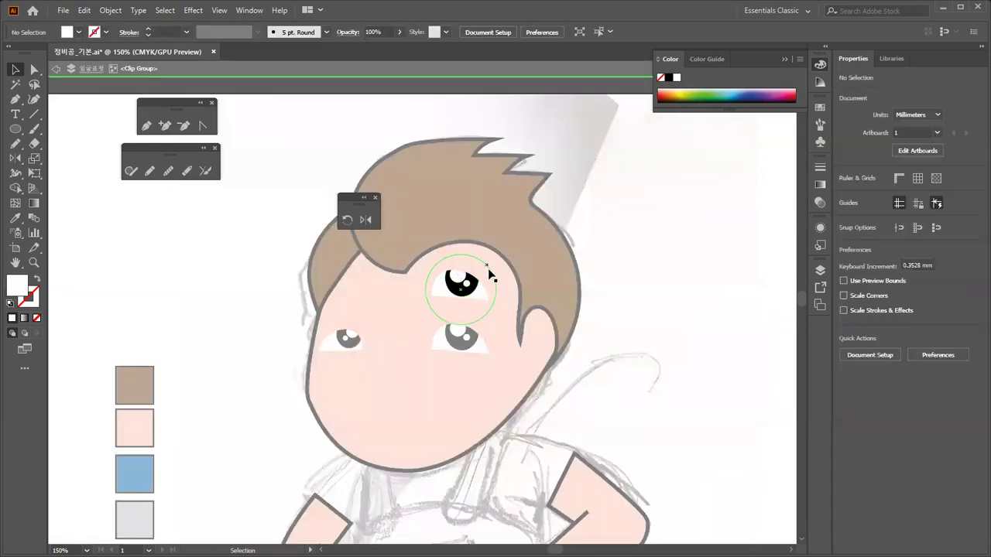
click(491, 277)
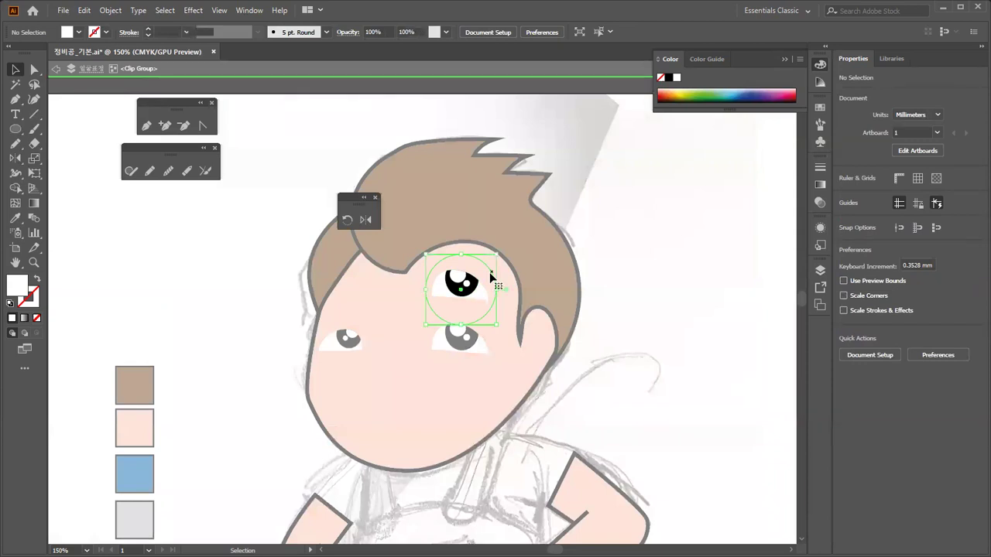
key(ctrl+shift+a)
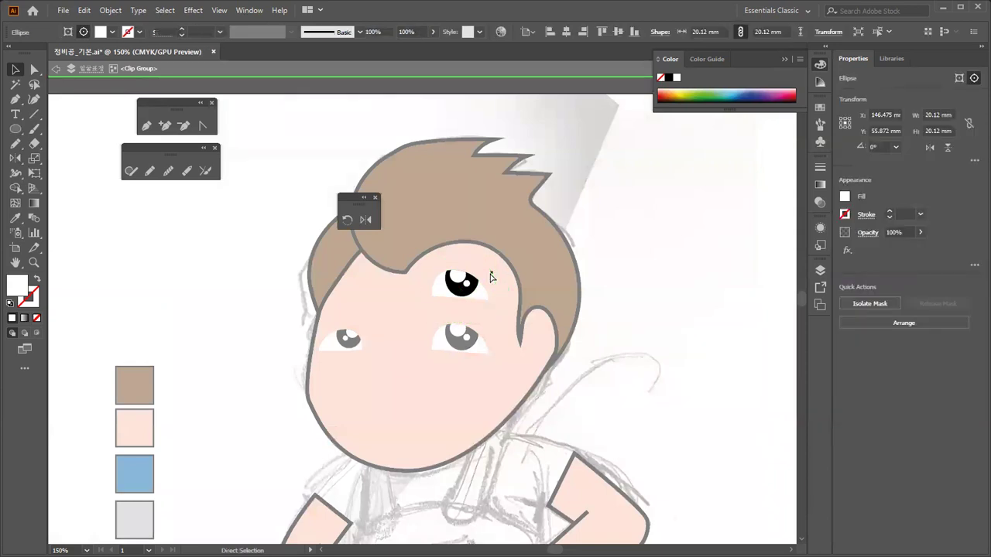
click(462, 281)
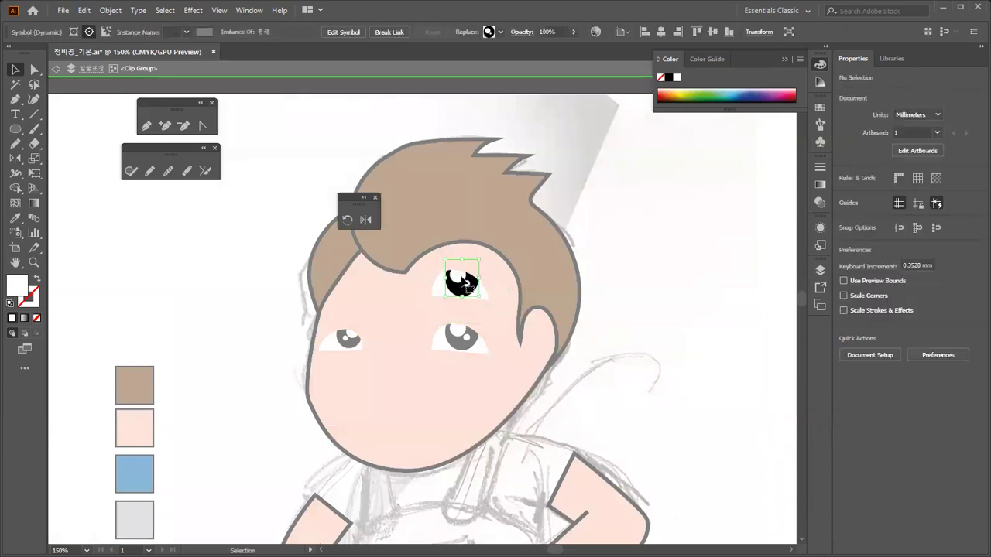
drag(462, 282, 459, 287)
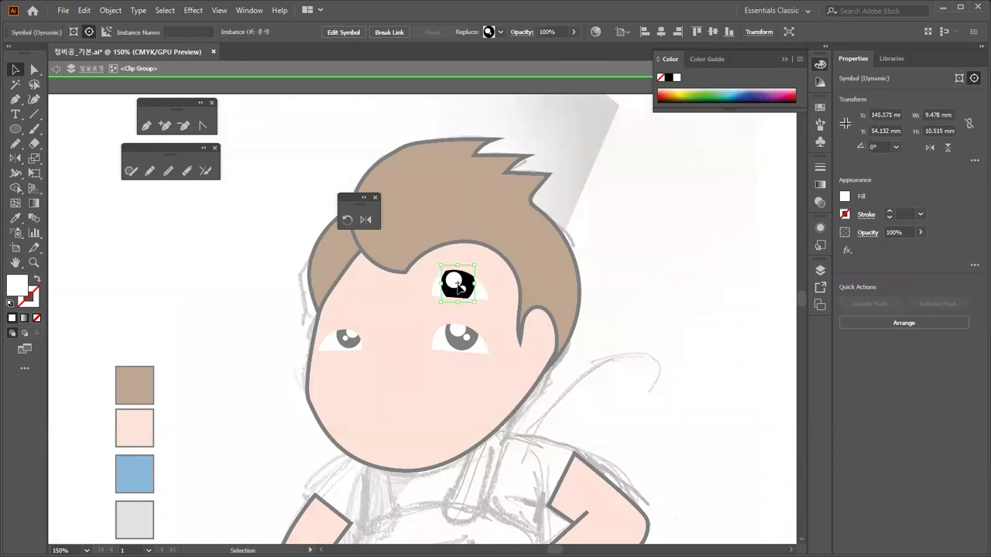
key(ctrl+shift+a)
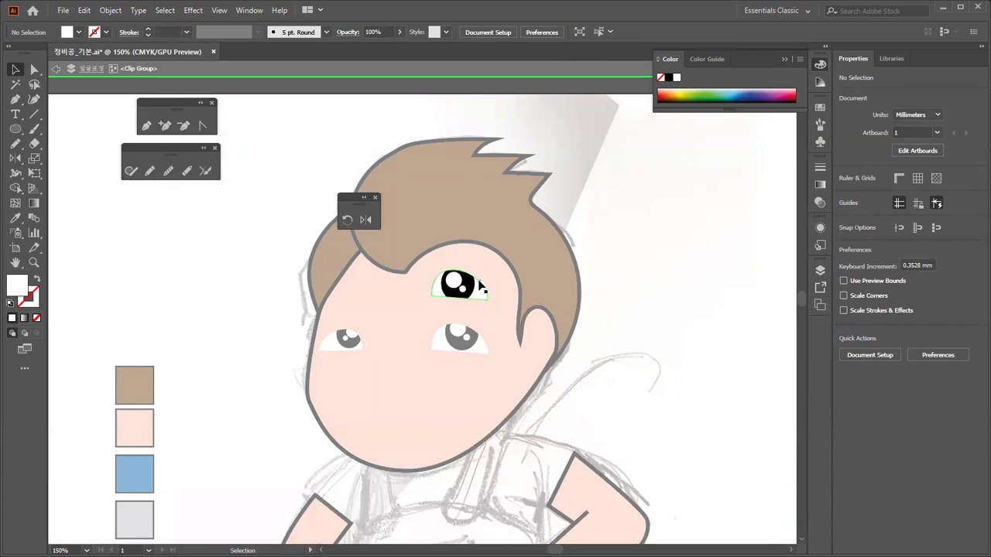
Narrow the forehead eye in outline view by lowering its clipping path's top anchor to about Y 54.1 mm, and exit isolation in colour preview.
key(ctrl)
key(ctrl+y)
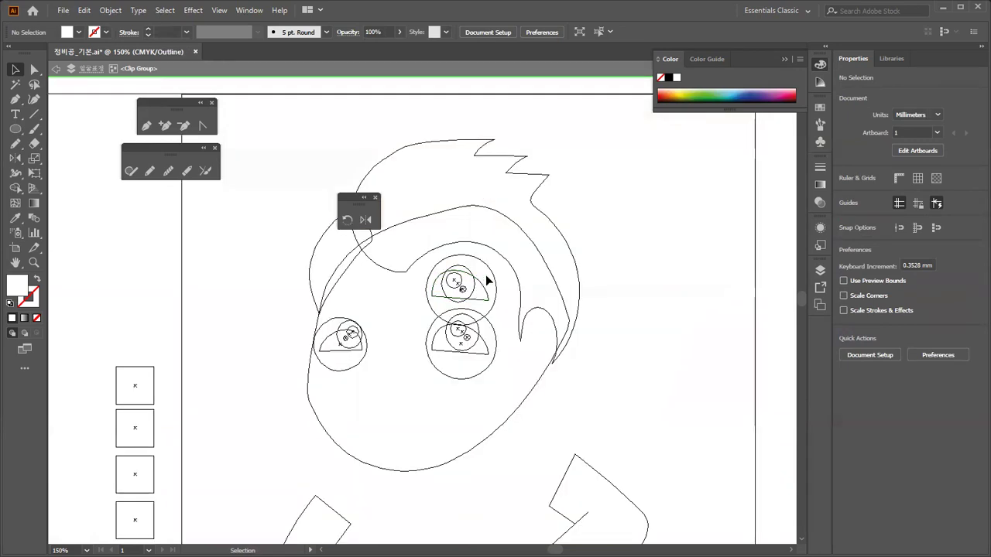
key(a)
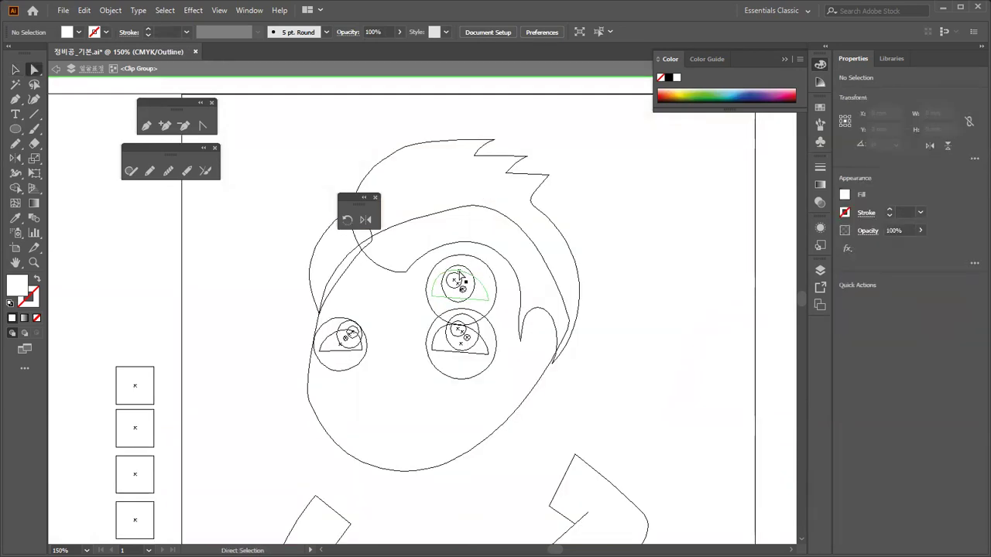
click(459, 273)
drag(454, 278, 454, 284)
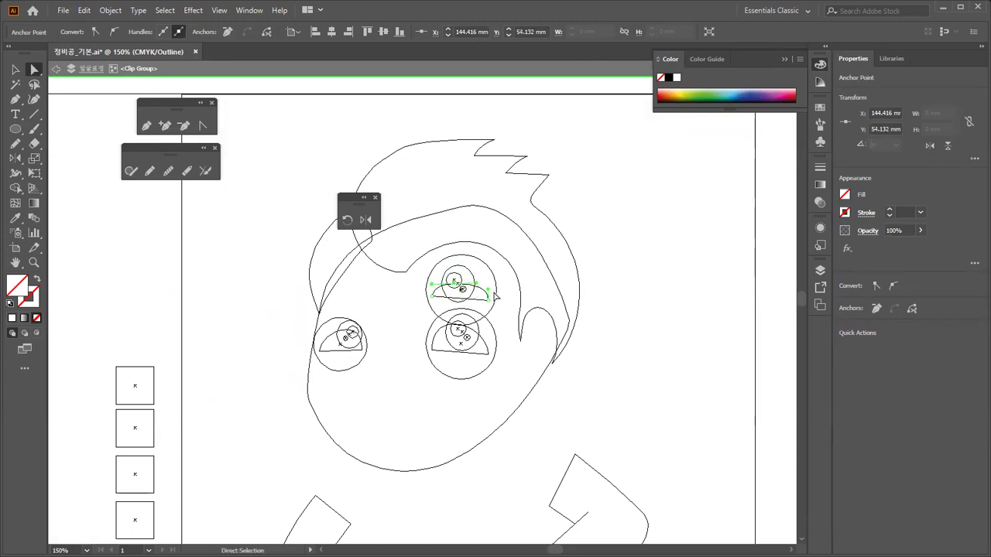
drag(489, 292, 490, 298)
key(ctrl+y)
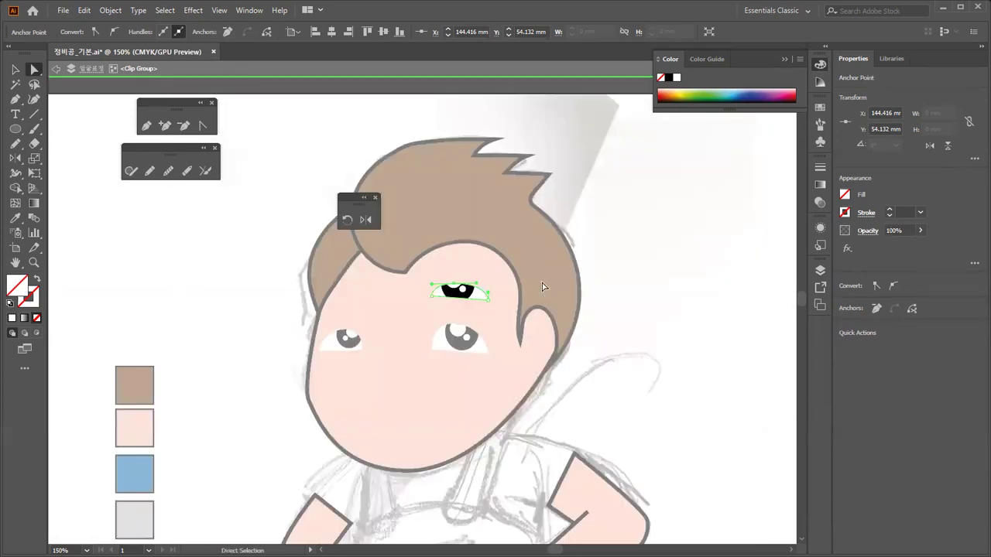
key(ctrl+shift+a)
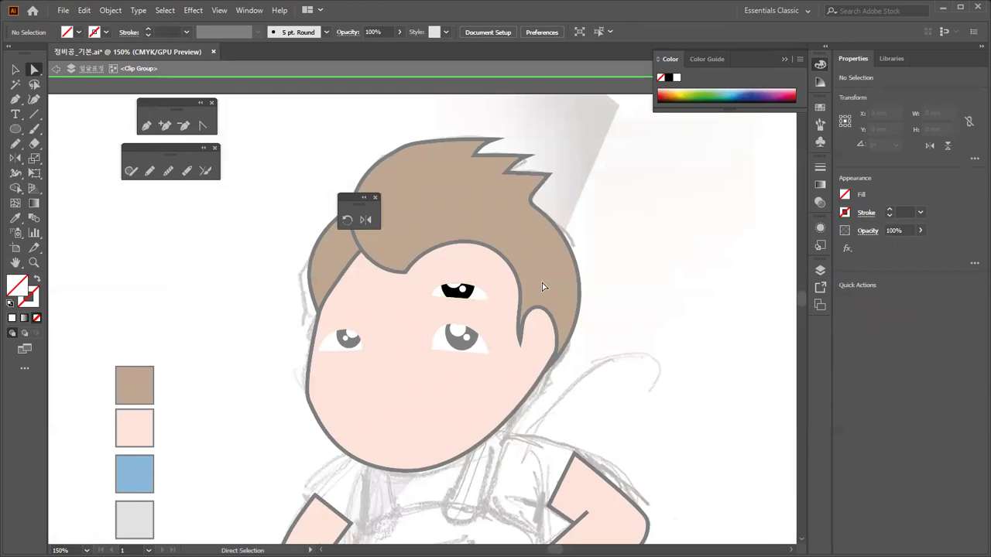
double_click(497, 277)
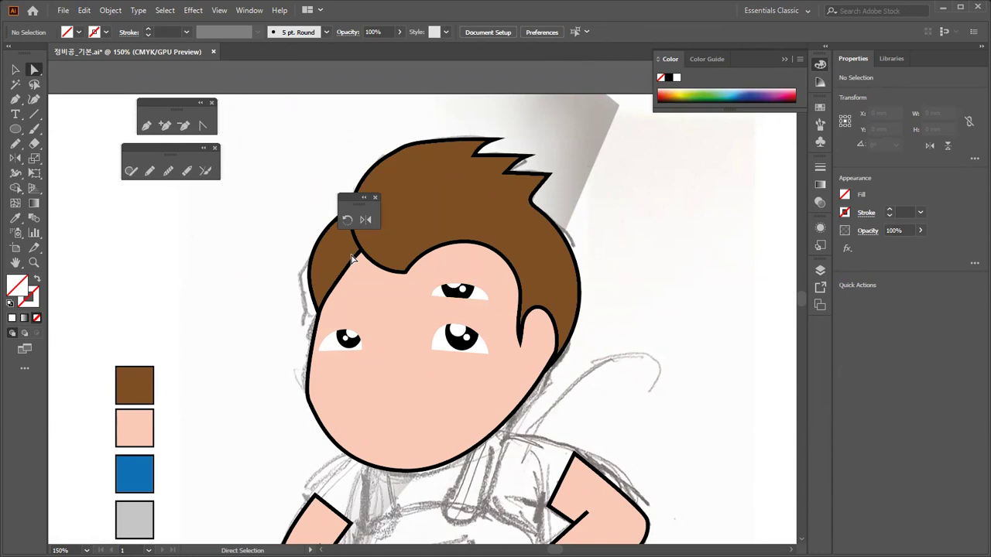
Duplicate the narrowed forehead eye onto the cheek below the original eye, at about X 146.2 mm, Y 82.9 mm.
key(v)
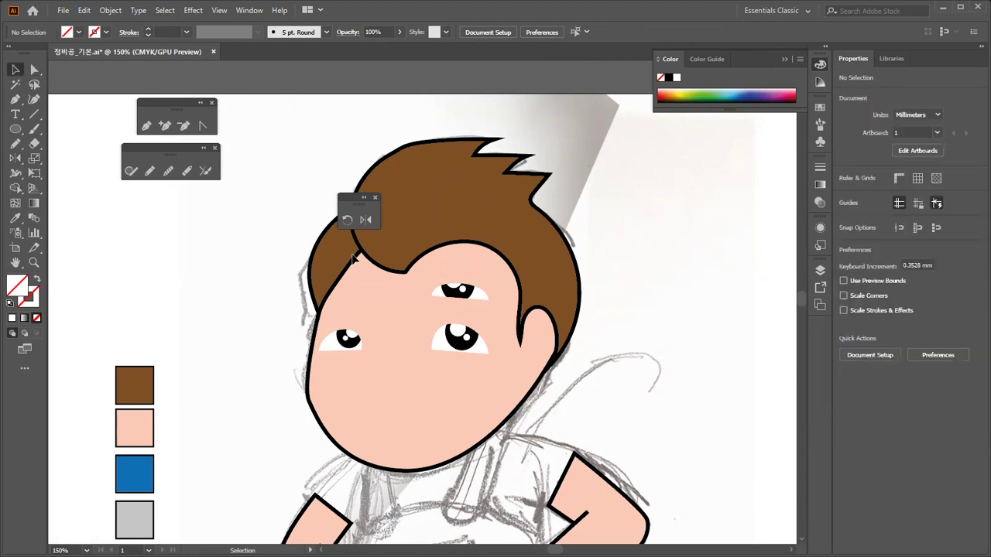
click(460, 287)
shift+click(460, 287)
click(462, 287)
click(471, 269)
drag(462, 289, 469, 379)
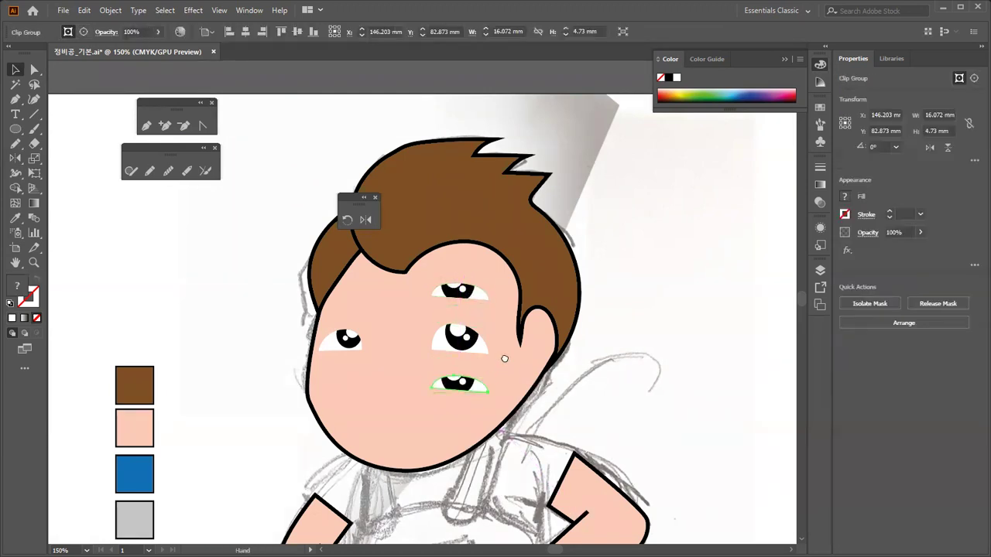
Isolate the cheek eye's clip group and raise its clipping path's top anchor to about Y 77 mm to open the upper lid.
scroll(469, 379, down, 2)
double_click(471, 322)
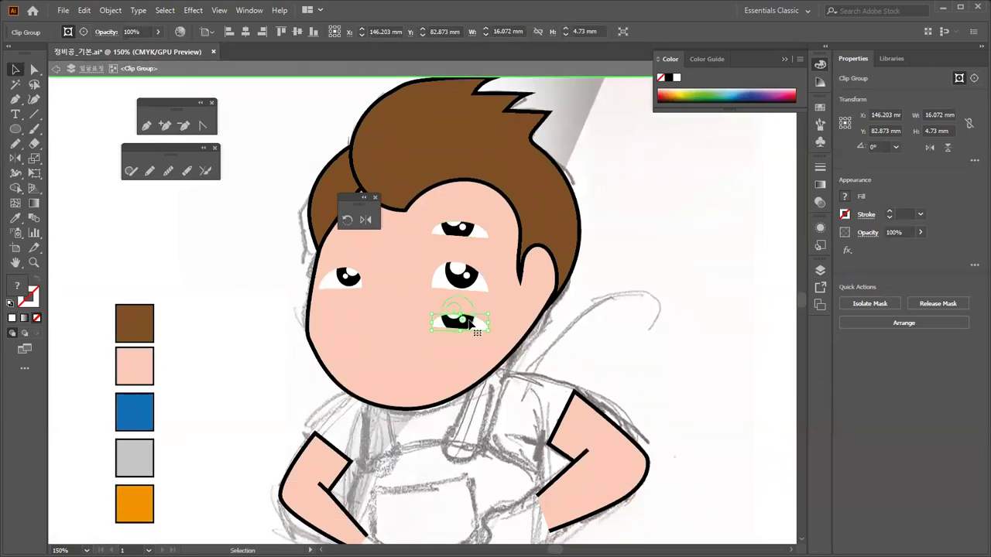
drag(478, 317, 468, 326)
click(468, 324)
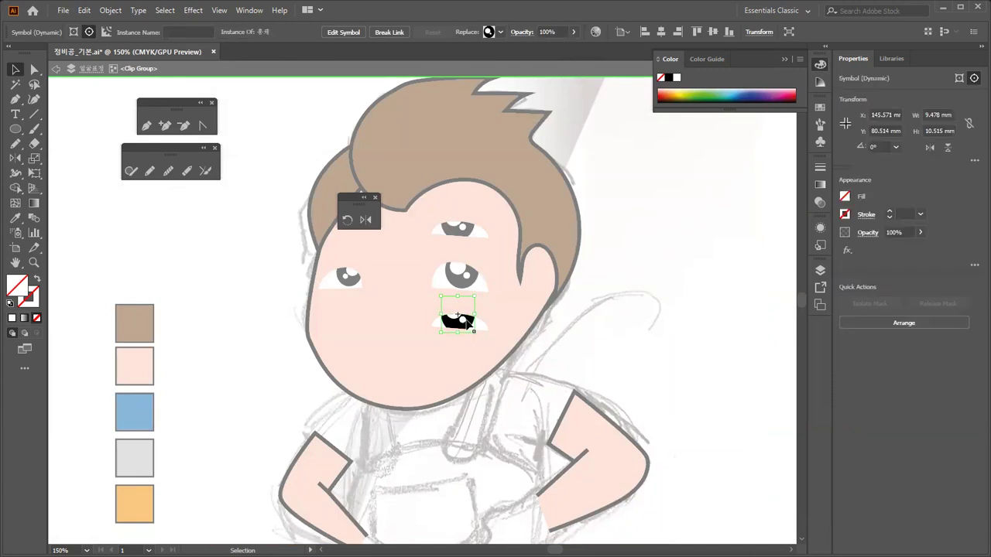
click(457, 310)
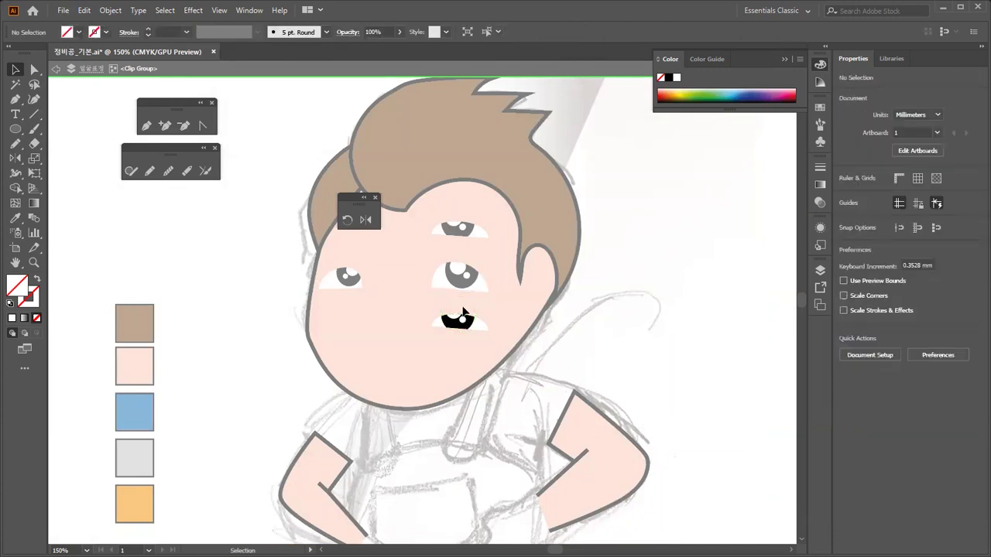
click(482, 331)
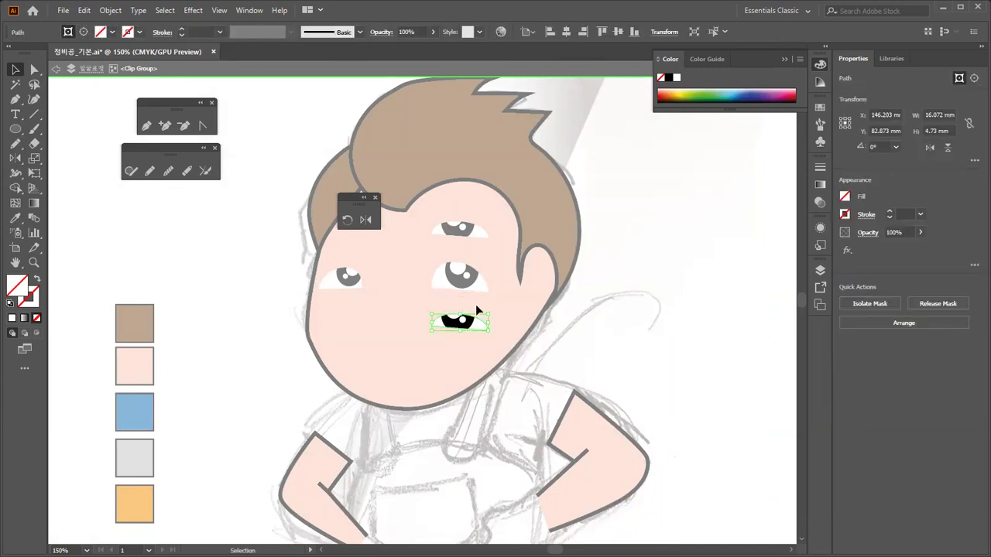
click(463, 311)
key(a)
click(457, 316)
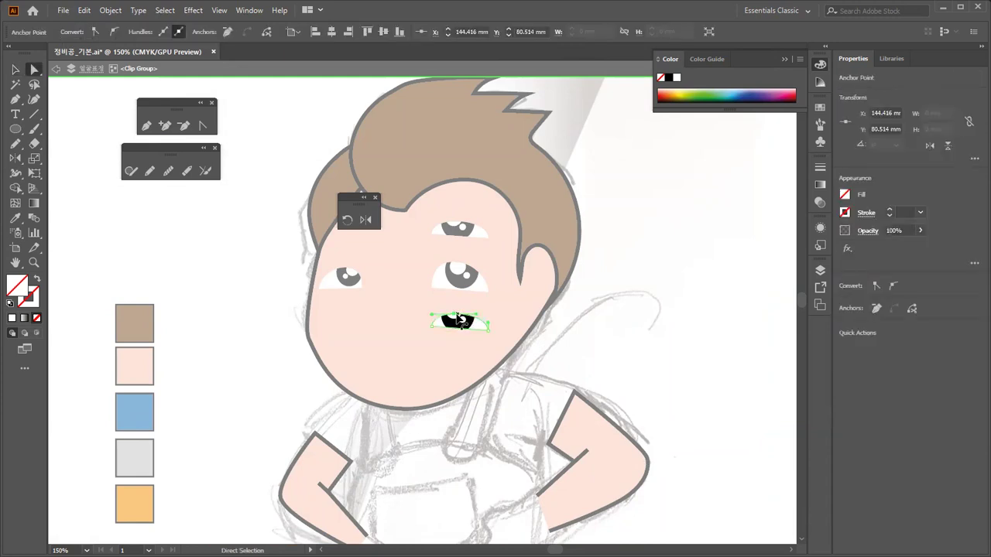
drag(457, 317, 455, 306)
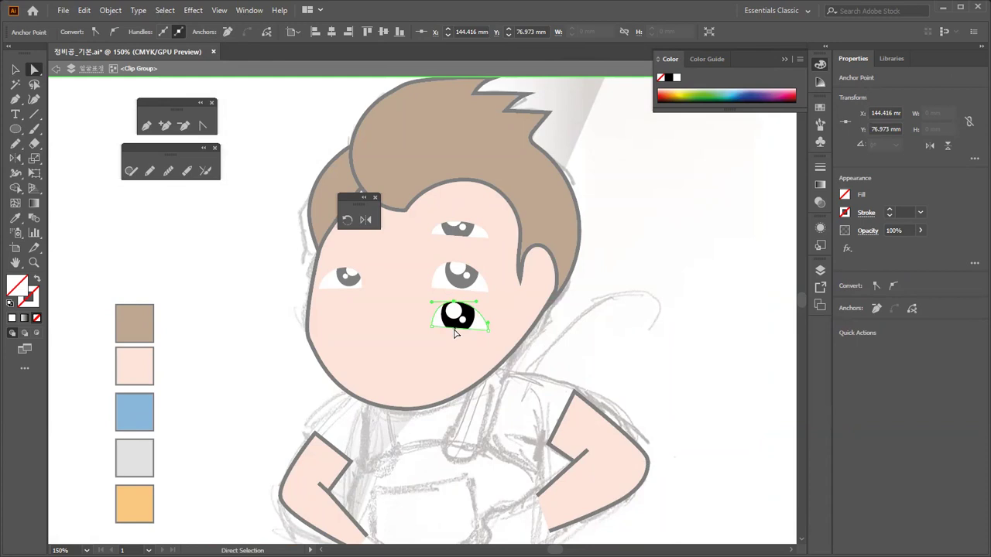
Add an anchor mid-way along the cheek eye's lower clipping edge and pull it down to round the lower lid, checking it in outline view.
key(p)
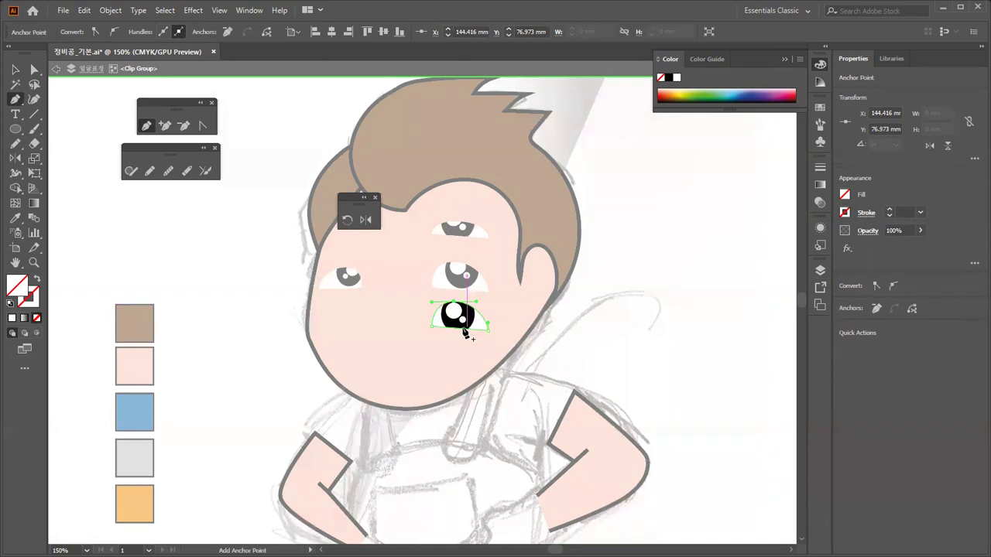
click(459, 328)
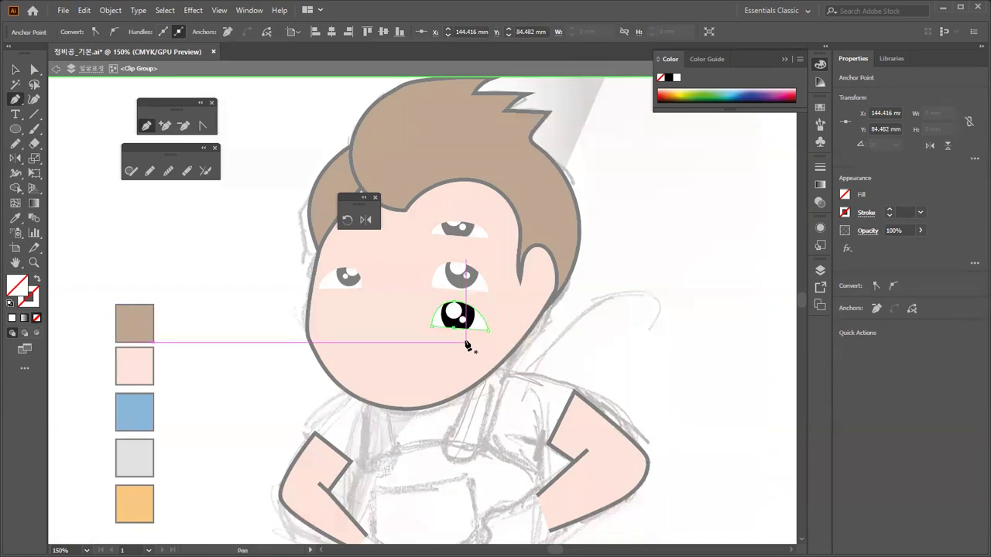
key(Down)
key(Down)
key(Down)
mouse_move(455, 335)
mouse_down()
mouse_move(470, 336)
mouse_move(459, 332)
mouse_move(449, 347)
mouse_move(458, 328)
mouse_move(459, 336)
mouse_up()
key(ctrl+shift+a)
key(ctrl+shift+a)
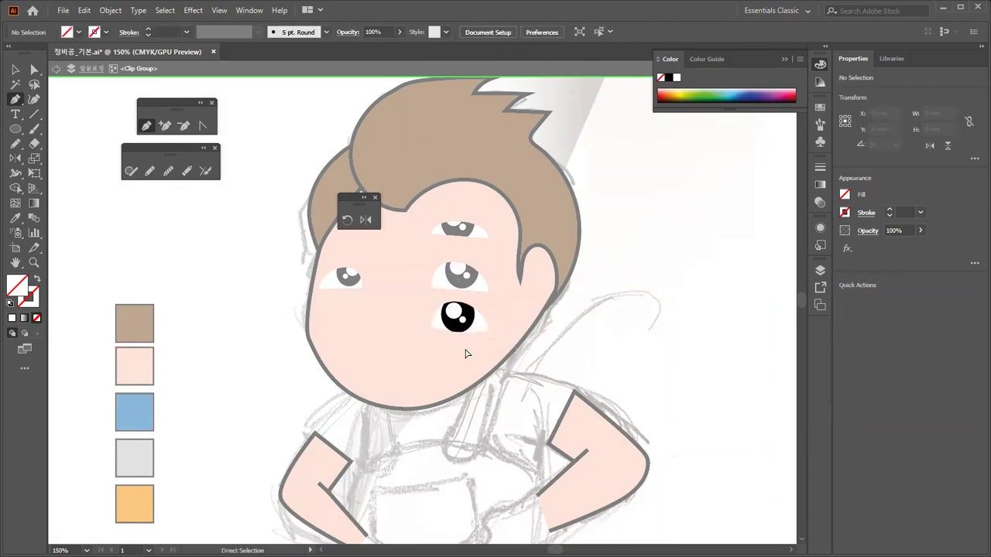
key(ctrl+y)
key(ctrl+y)
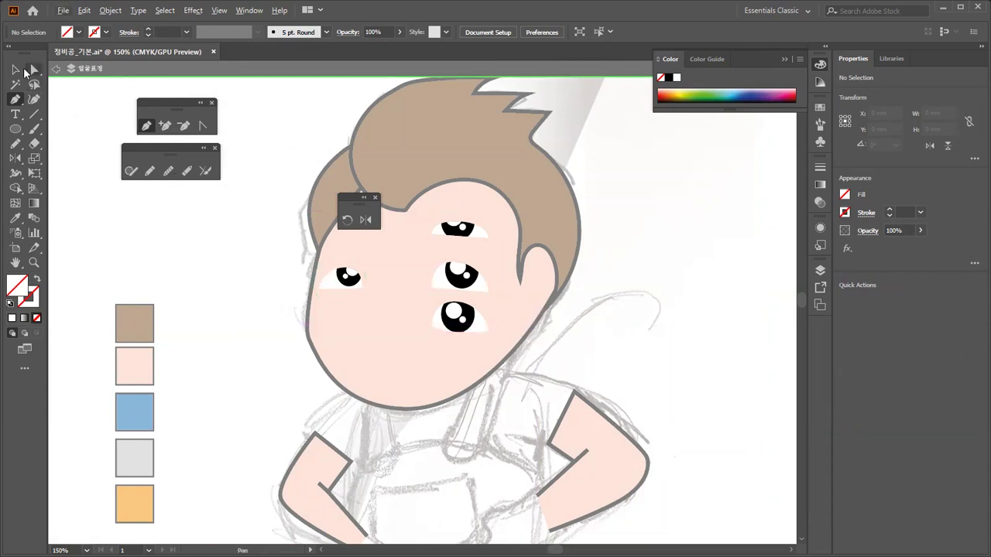
Exit isolation mode and move the original larger eye off the face to about X 201.6 mm, Y 65.7 mm.
click(21, 71)
double_click(560, 327)
drag(463, 261, 646, 265)
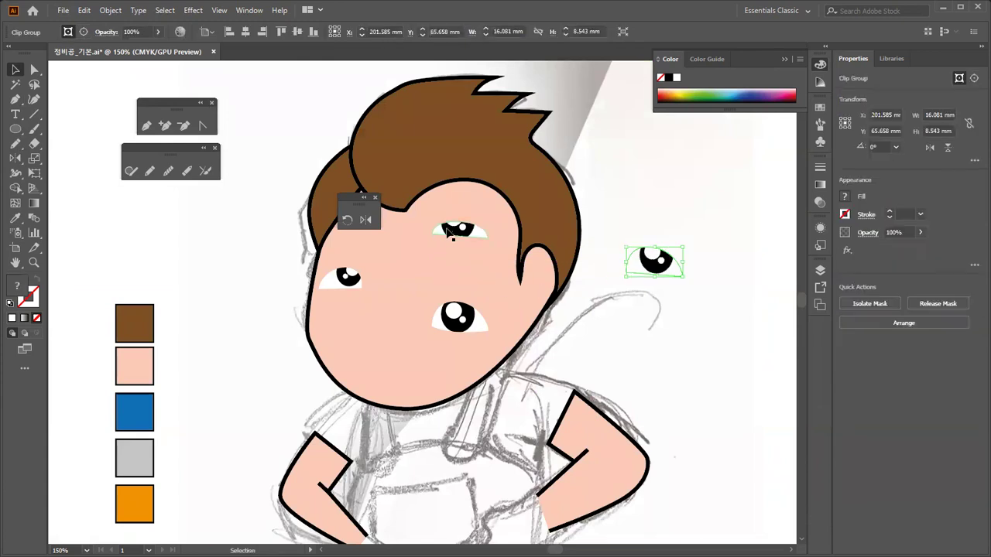
Move the narrowed forehead eye to the blank area beside the head and place the wide-open cheek eye in the original eye's position.
click(455, 314)
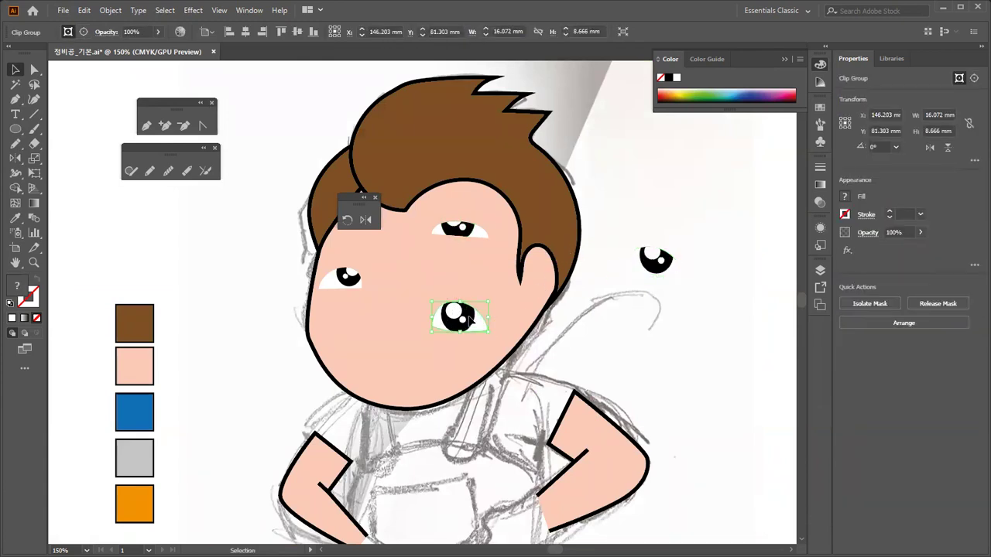
drag(471, 308, 676, 225)
click(500, 244)
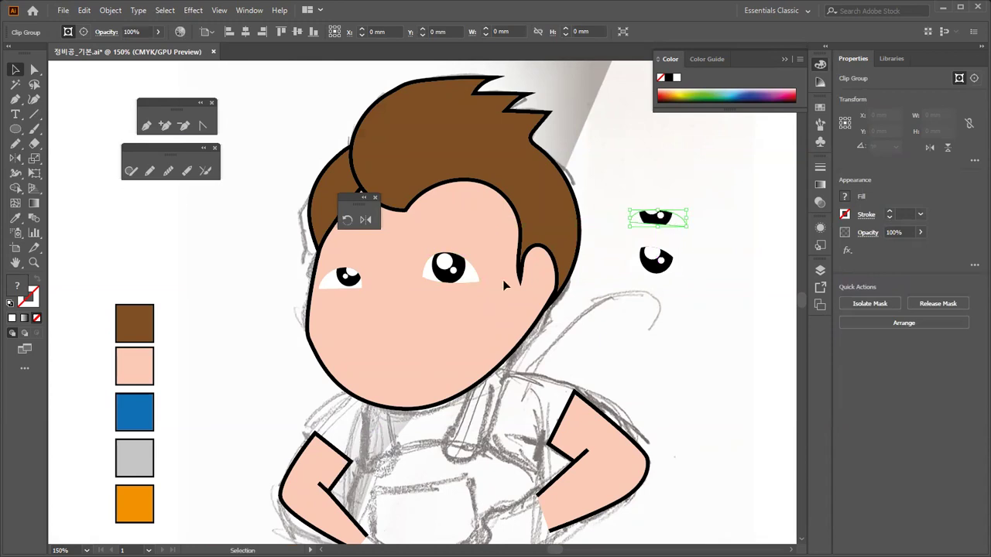
Move the smaller eye off the face and gather the three spare eyes beside the head, centred at about X 212.8 mm, Y 60.4 mm.
drag(530, 240, 635, 242)
drag(731, 305, 661, 216)
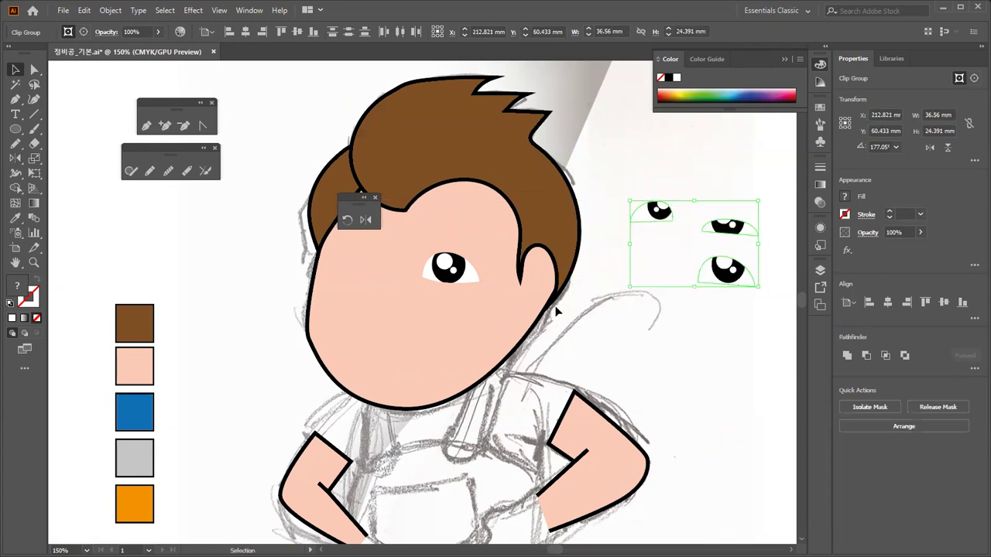
click(559, 314)
key(ctrl)
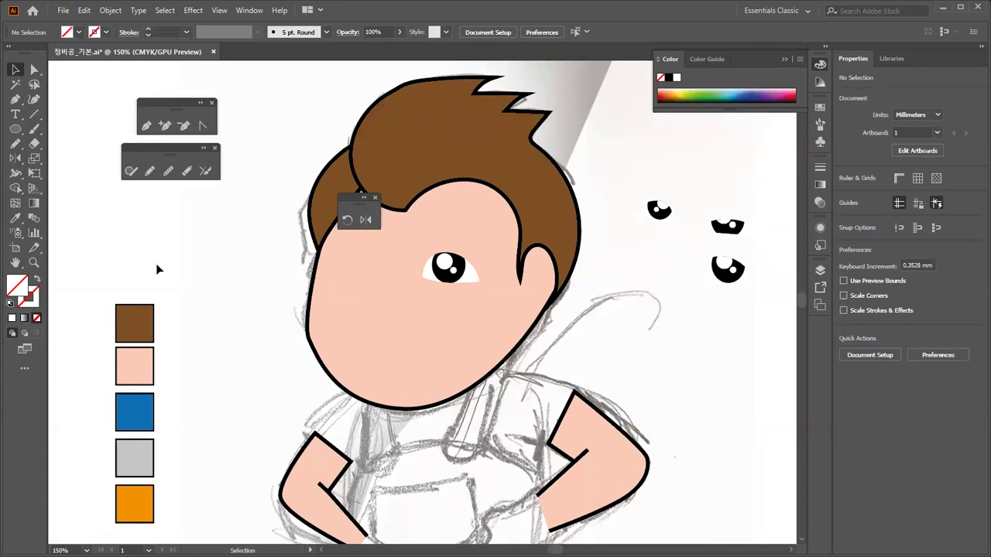
click(15, 100)
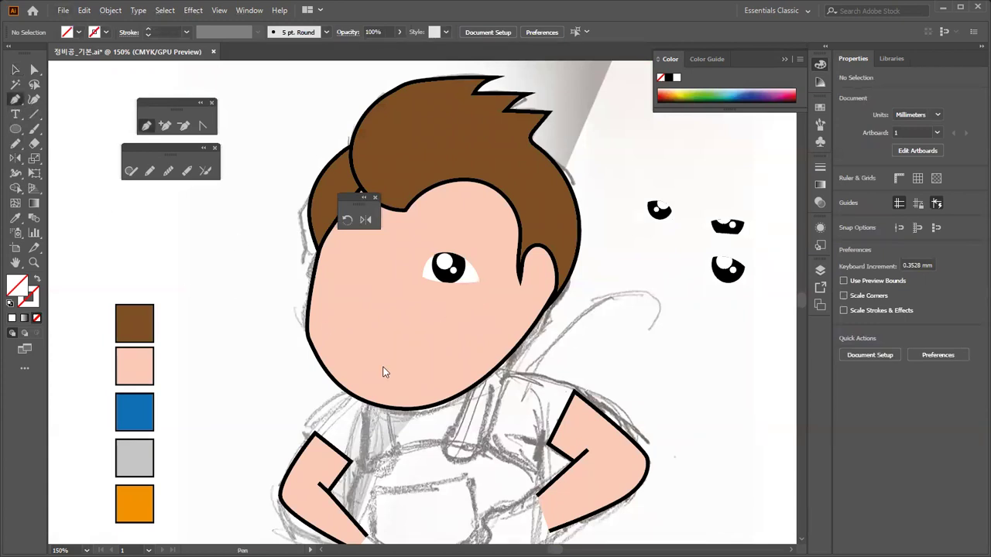
key(ctrl+y)
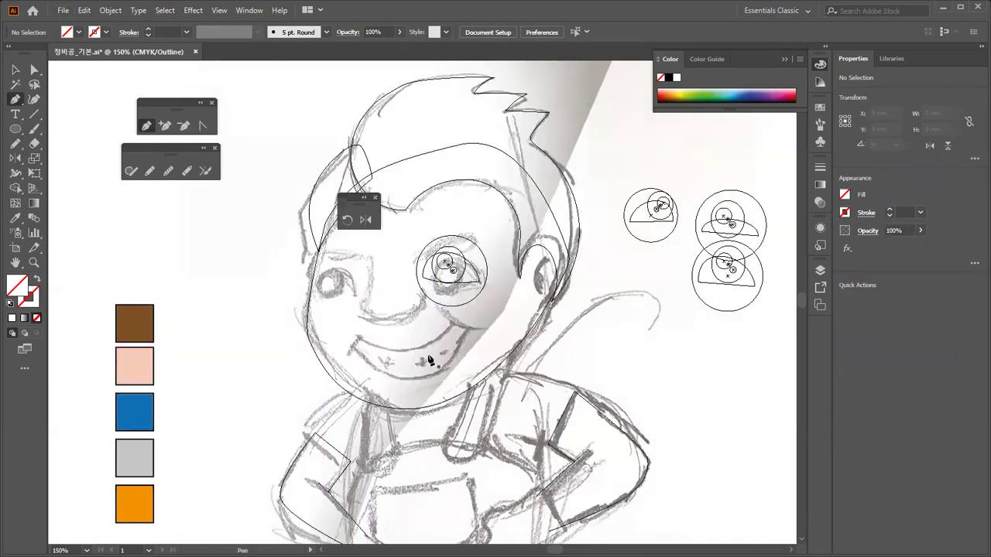
key(ctrl+y)
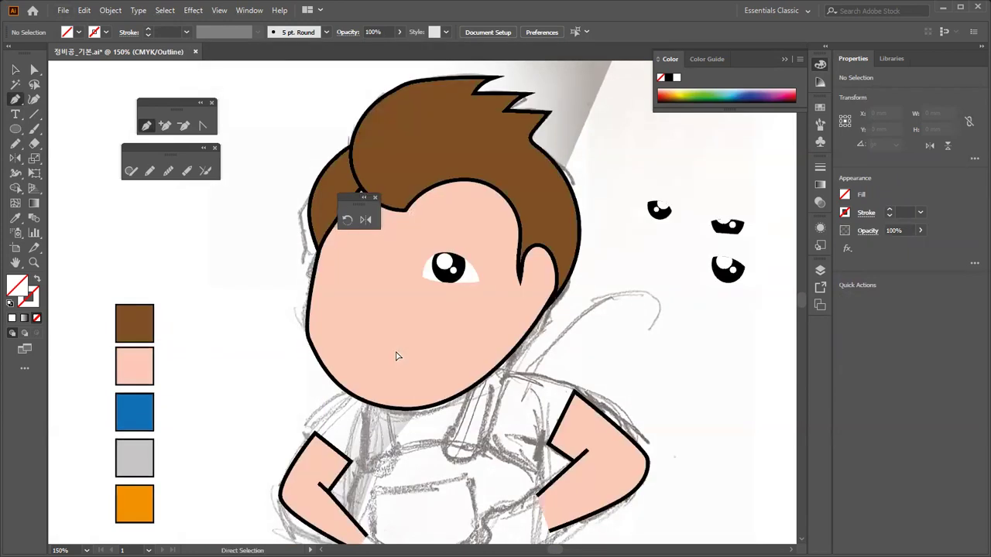
click(353, 333)
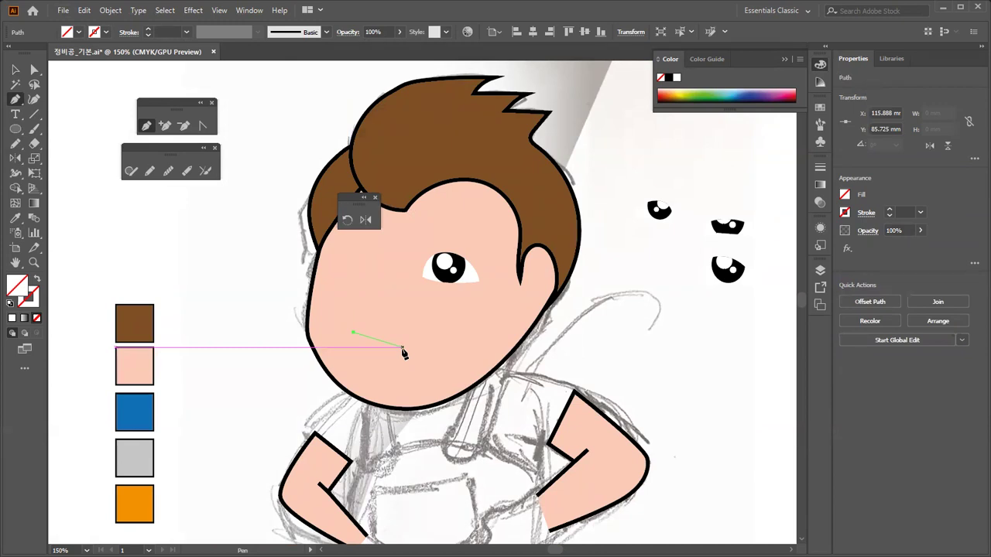
key(ctrl+z)
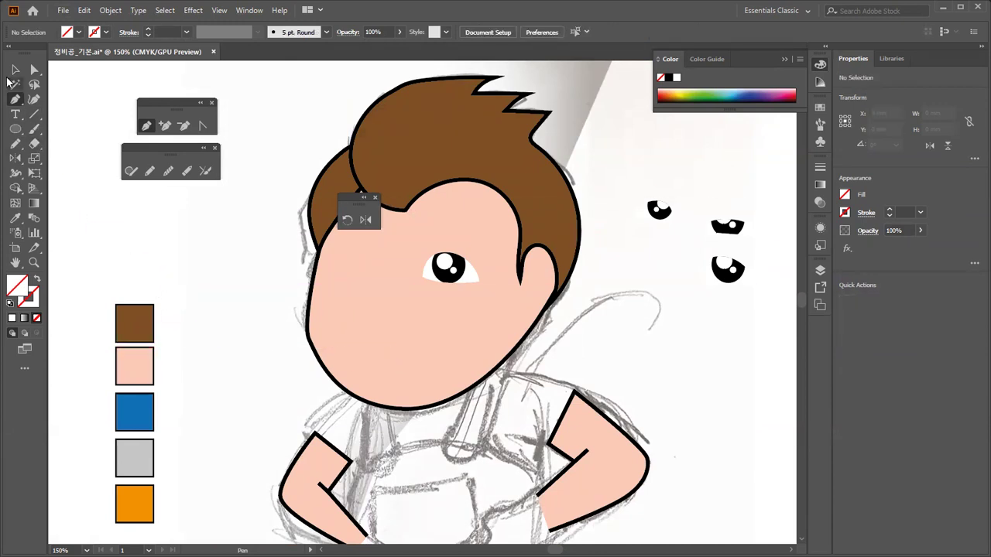
Move the three spare eyes together down to the blank area beside the ear and shoulder, and deselect them.
click(15, 70)
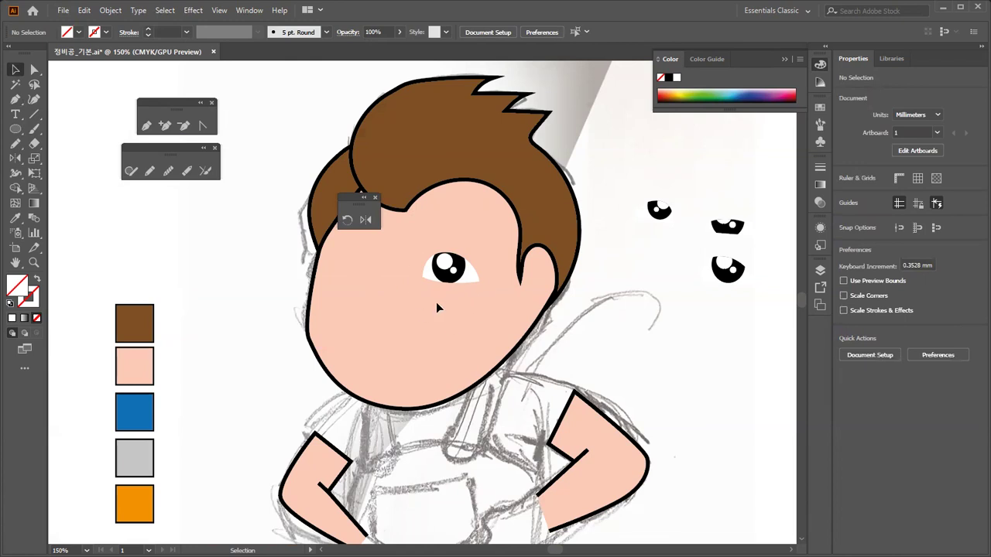
drag(756, 320, 633, 280)
click(666, 244)
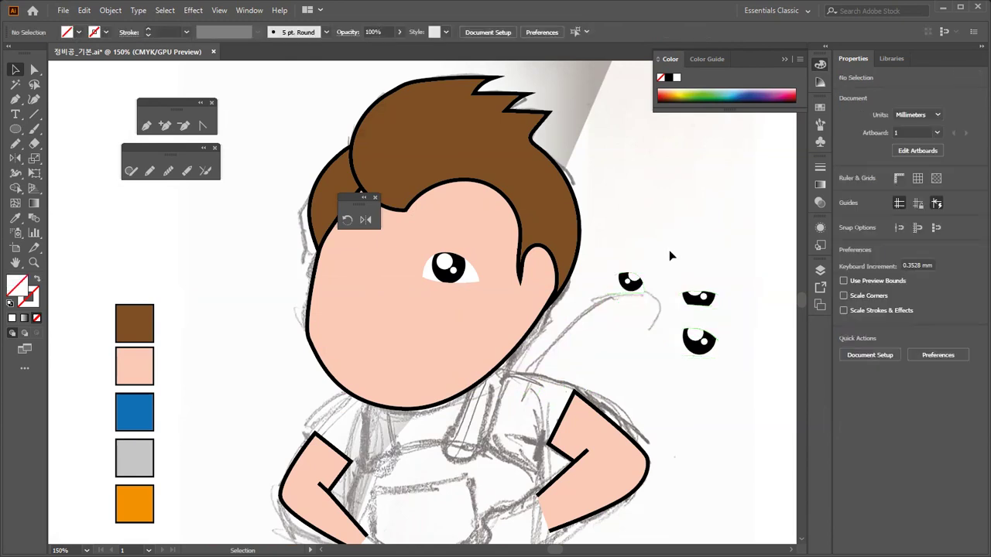